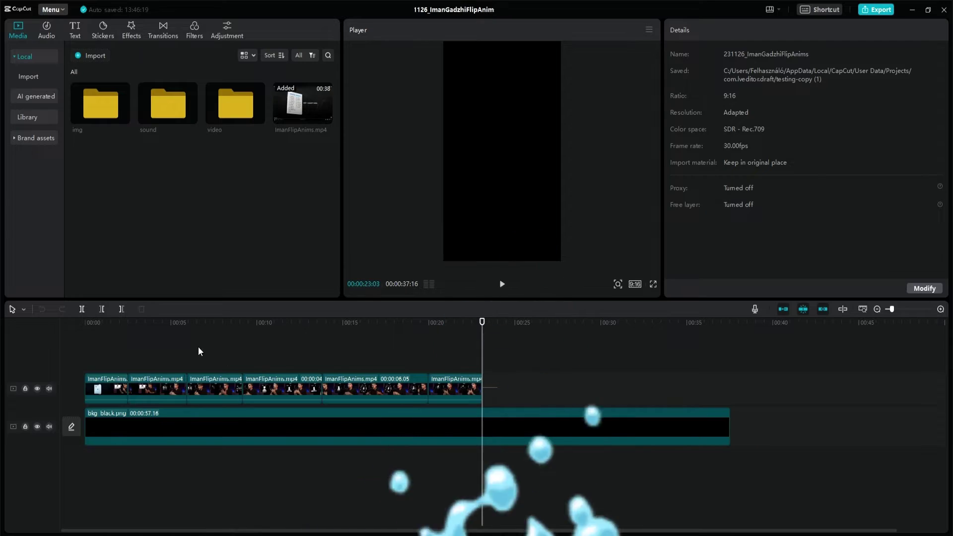
- Shift all ImanFlipAnims clips after the first further along the timeline and place bkg_white.png from the img folder after the first clip
drag(162, 381, 408, 385)
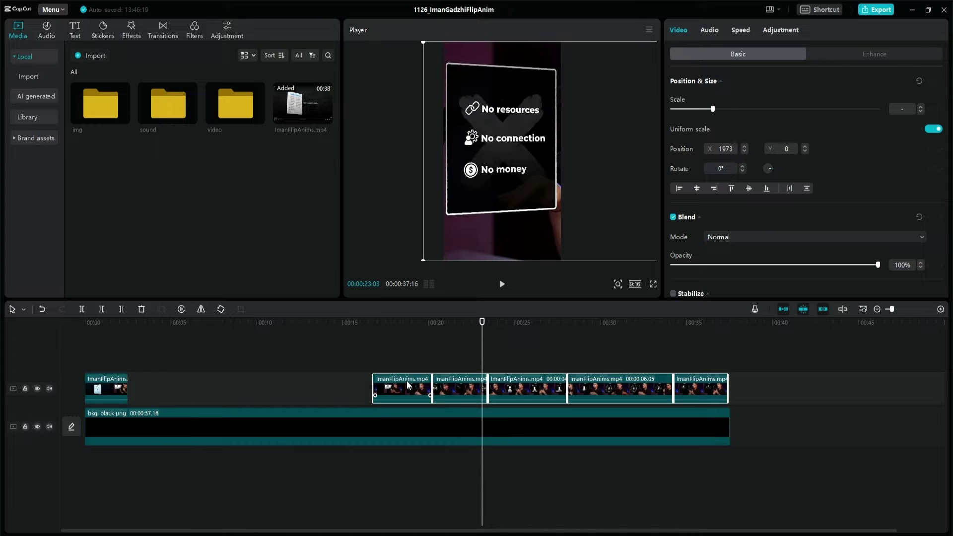
double_click(106, 121)
drag(159, 91, 130, 392)
- Apply a rectangle mask to the white background with round corners of 50
click(841, 54)
click(841, 107)
drag(534, 169, 562, 187)
click(902, 255)
text(50)
key(Return)
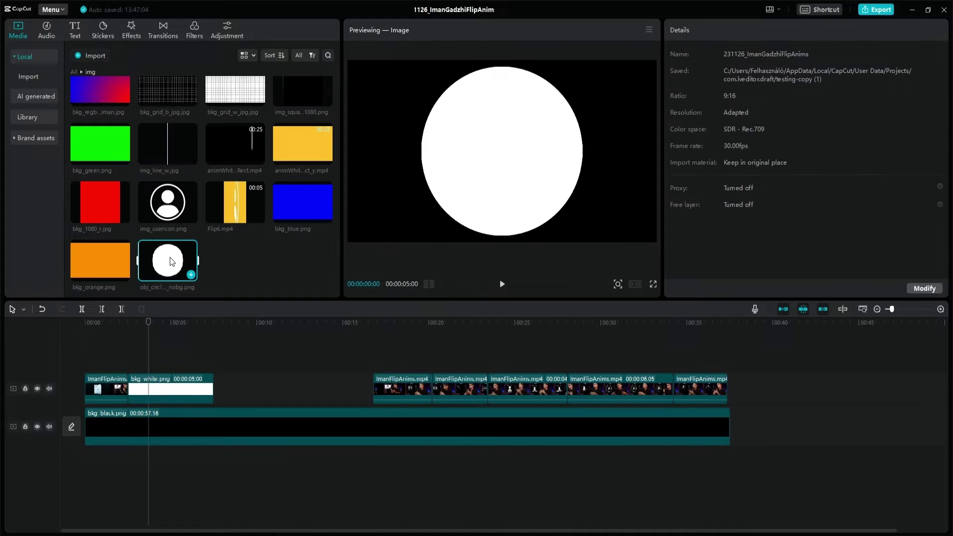
- Add obj_circle_white_nobg.png above the white card, scale it to 70%, and centre it on the card's upper edge at about Y 582
drag(170, 257, 130, 356)
drag(507, 160, 508, 130)
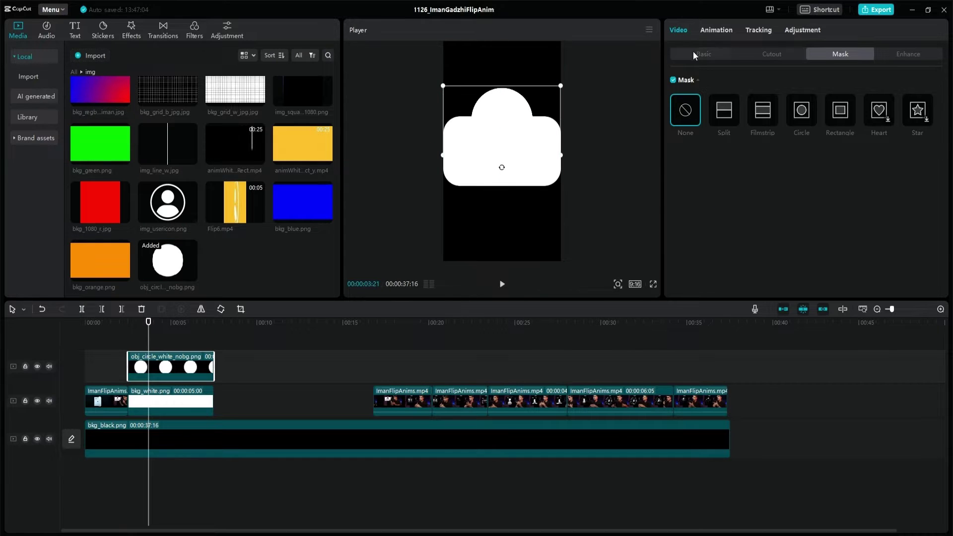
click(695, 54)
text(70)
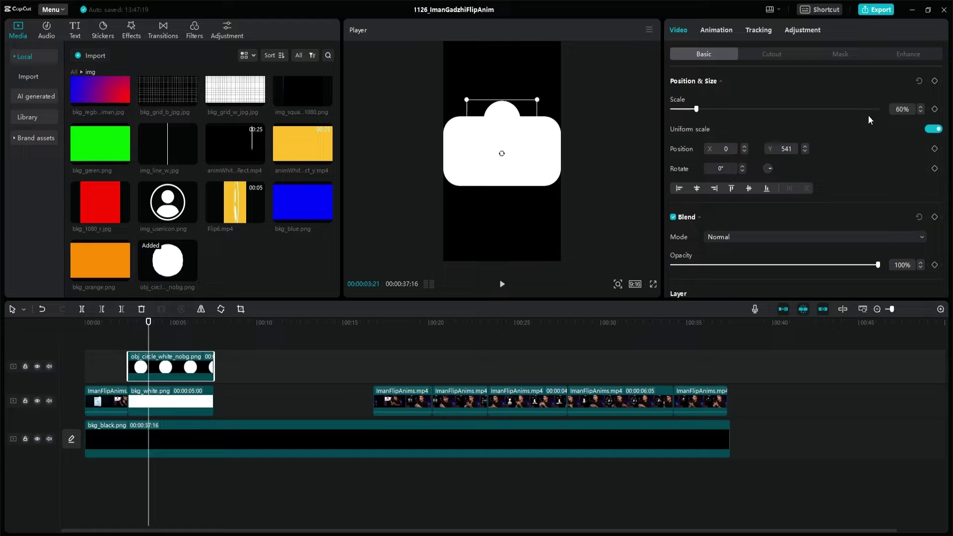
key(Return)
mouse_move(504, 141)
mouse_down()
mouse_move(506, 127)
mouse_move(505, 139)
mouse_up()
- Add the CapCutKing logo image on a new track above the circle and scale it to 30%
drag(235, 261, 131, 338)
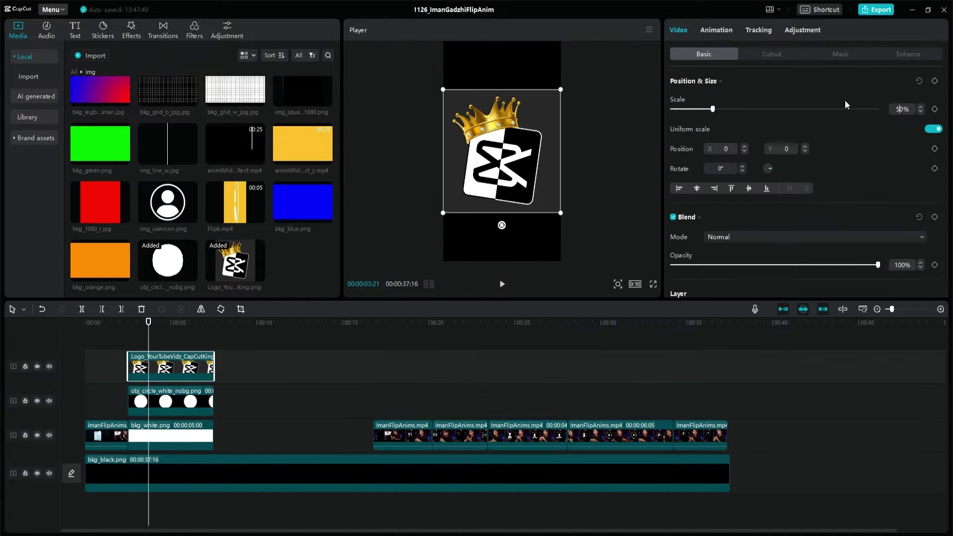
key(Return)
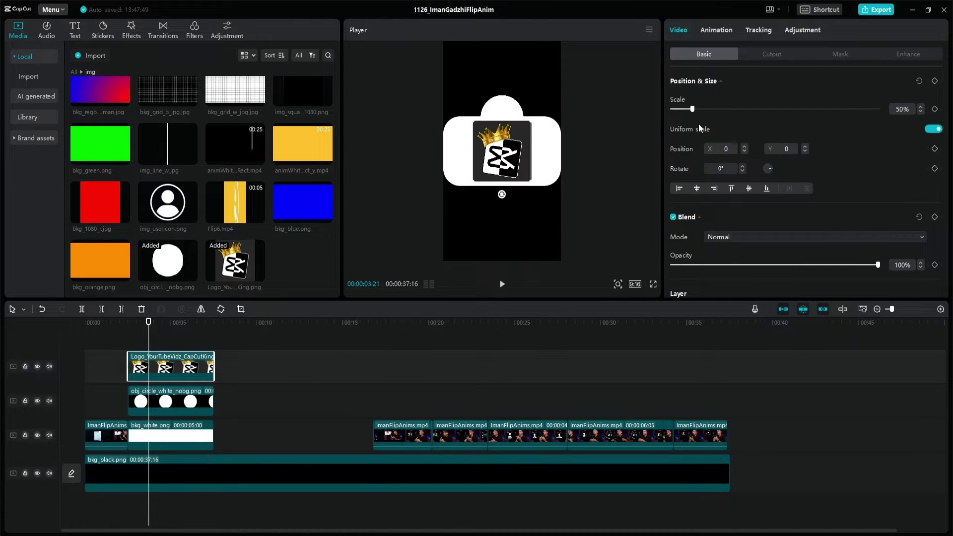
text(3)
key(Return)
- Apply a circle mask to the logo and move it inside the white circle, at about Y 578
click(776, 55)
click(840, 53)
click(790, 113)
click(703, 53)
drag(497, 160, 516, 97)
click(840, 53)
click(704, 54)
- Add bkg_black.png on a new track above the logo and shrink it to about 41% scale
scroll(198, 199, up, 5)
click(103, 270)
drag(102, 271, 130, 343)
drag(561, 185, 505, 150)
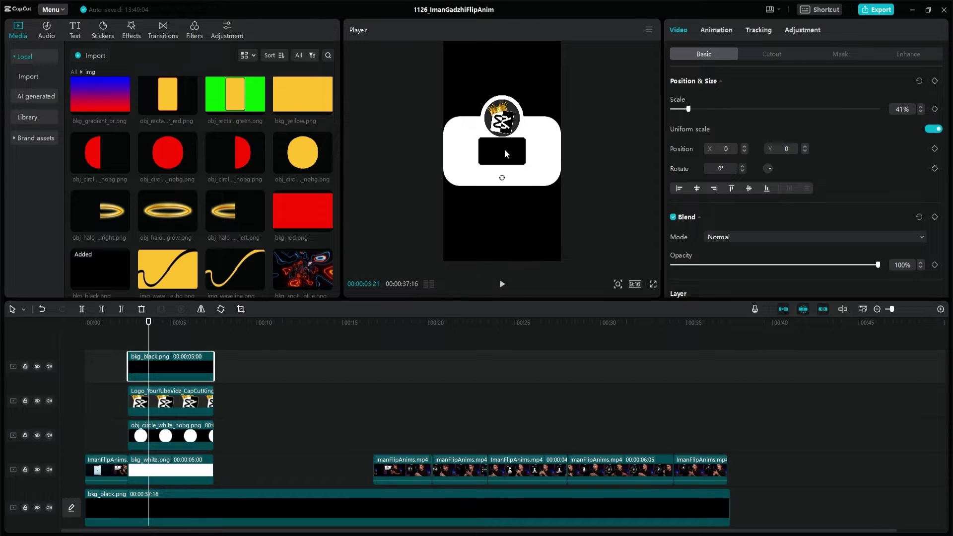
- Turn off uniform scale for the black rectangle, stretch it to 82% width and 33% height, place it at Y -105, and set opacity to 50%
click(932, 128)
drag(689, 109, 685, 138)
drag(530, 166, 529, 167)
click(780, 293)
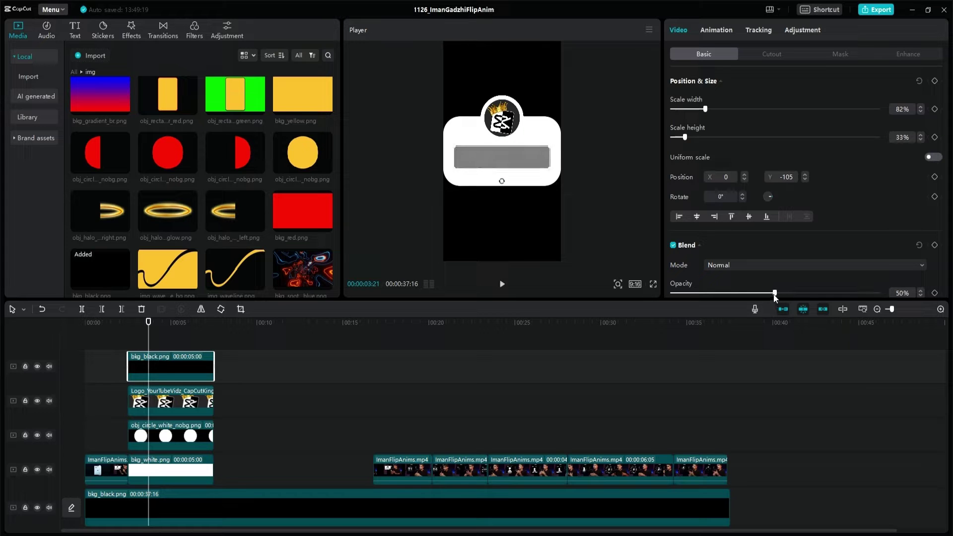
- Play the reference clip and trim the starts of the circle, logo and black rectangle clips to 00:00:02:25
click(112, 410)
key(Home)
key(space)
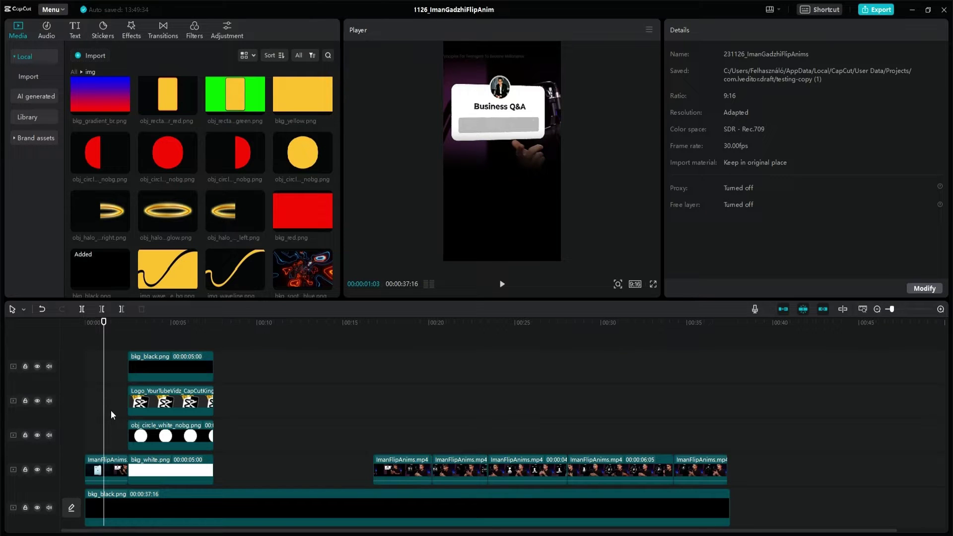
click(160, 468)
key(shift+Right)
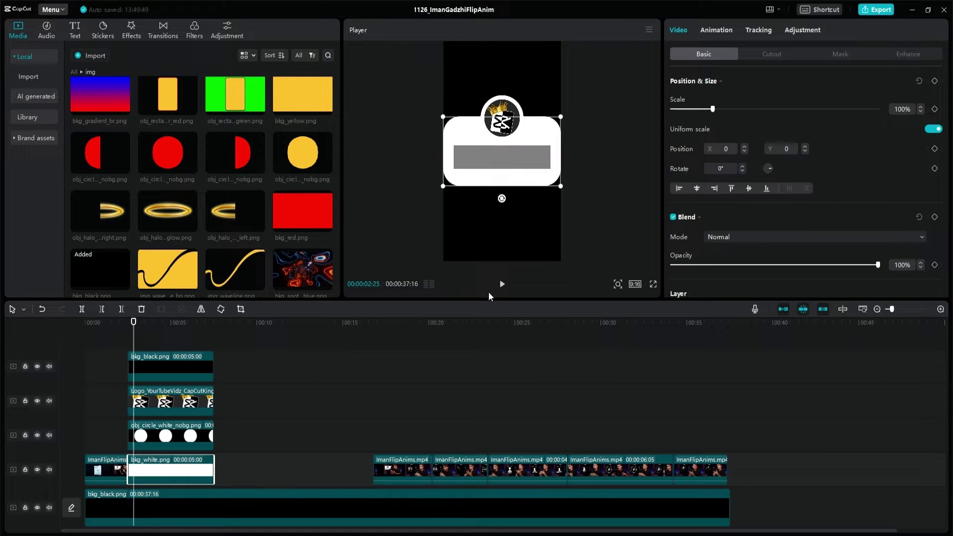
click(156, 446)
key(q)
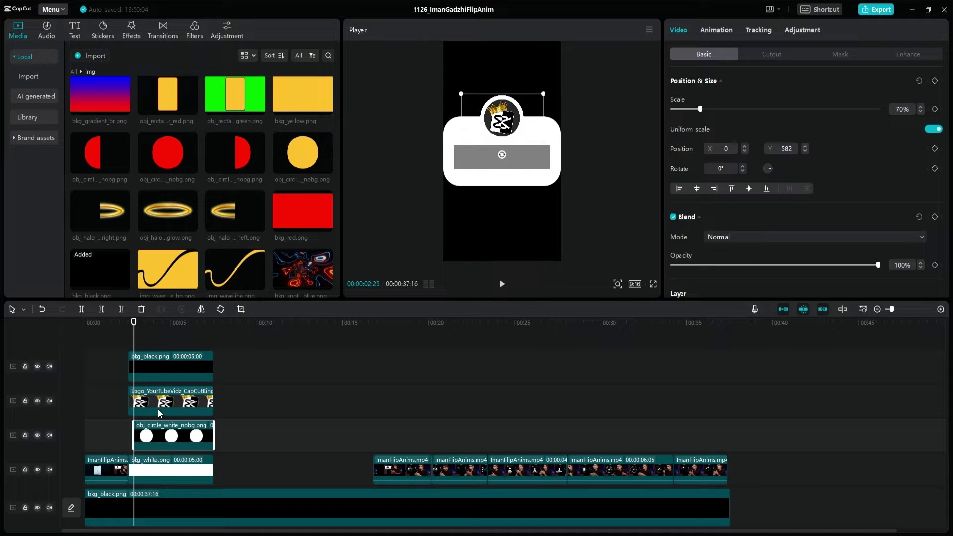
key(q)
drag(152, 403, 153, 404)
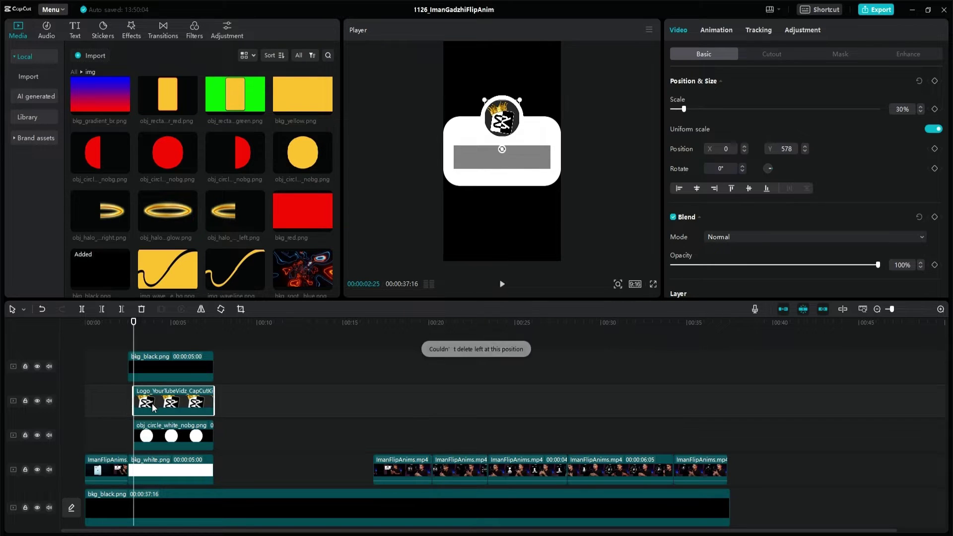
click(152, 371)
key(q)
- Keyframe the white card's position and size at 00:00:02:25, and reduce its non-uniform scale width to the minimum at the clip's start
click(134, 481)
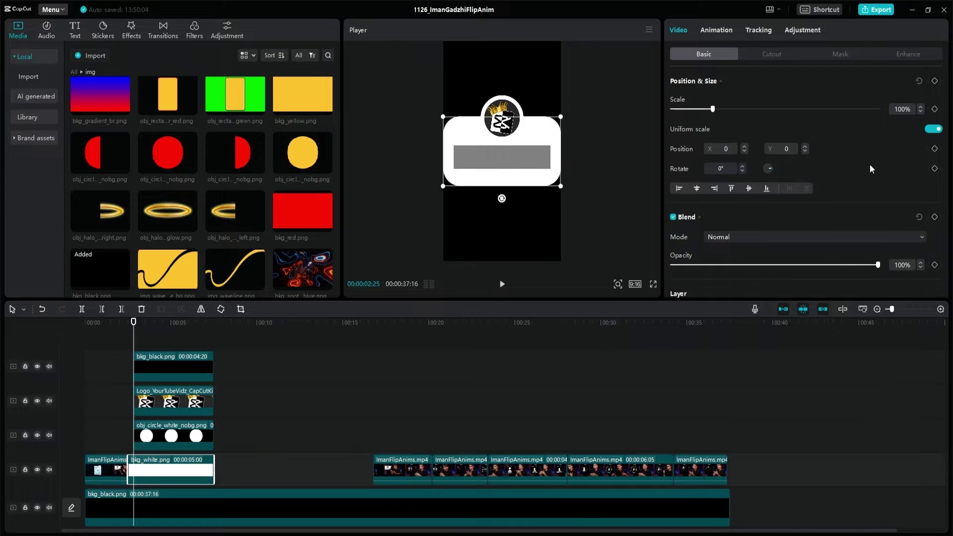
click(936, 81)
key(Up)
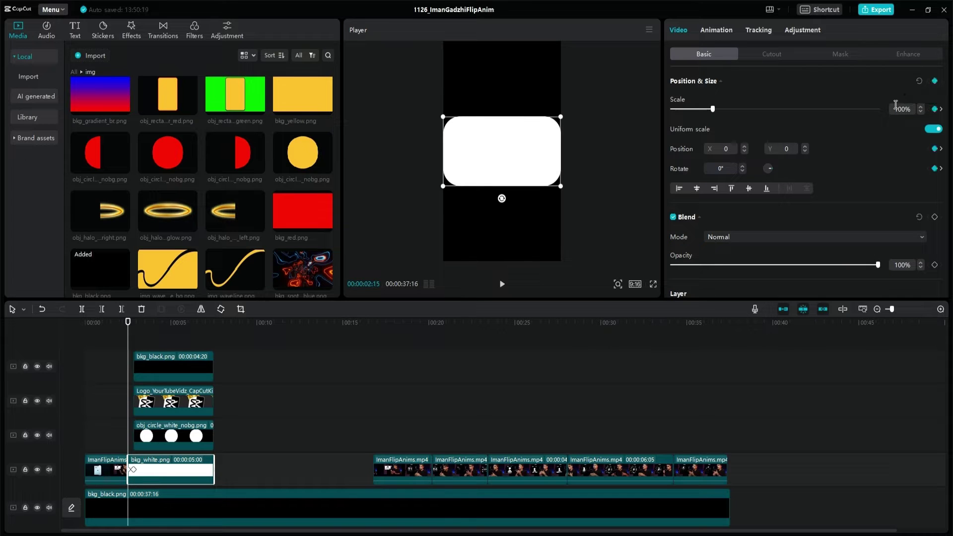
click(934, 130)
drag(712, 109, 669, 112)
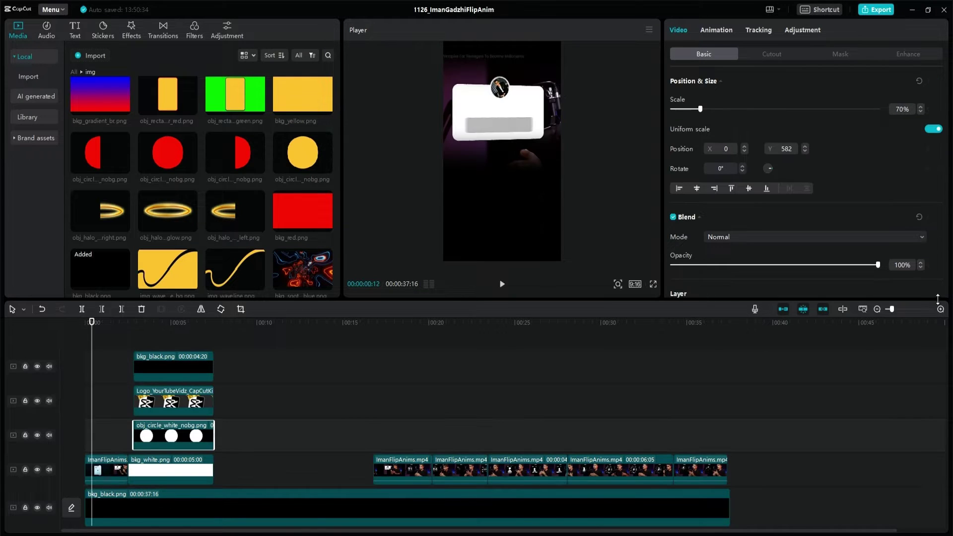
- Extend the starts of the circle, black rectangle and logo clips back to 00:00:02:20
click(941, 309)
click(941, 309)
click(250, 433)
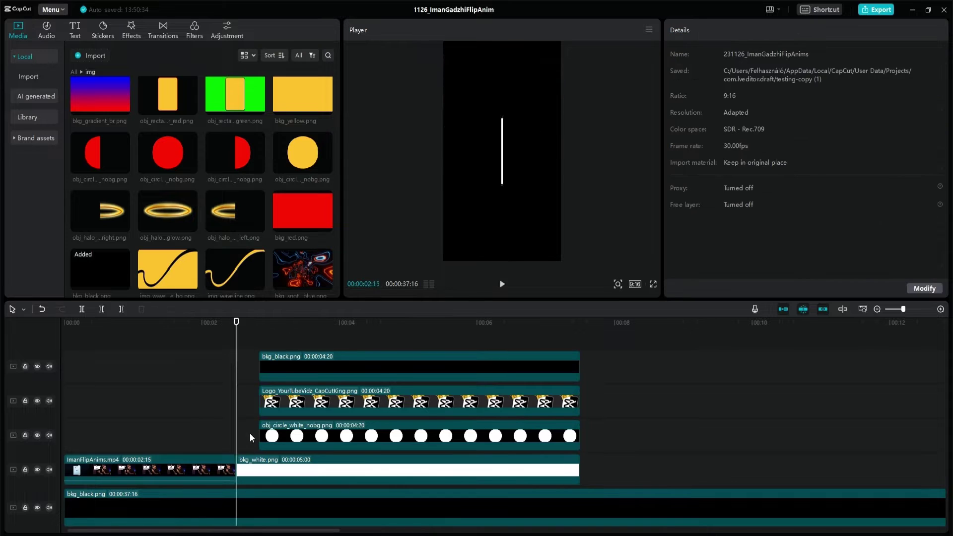
drag(259, 435, 248, 435)
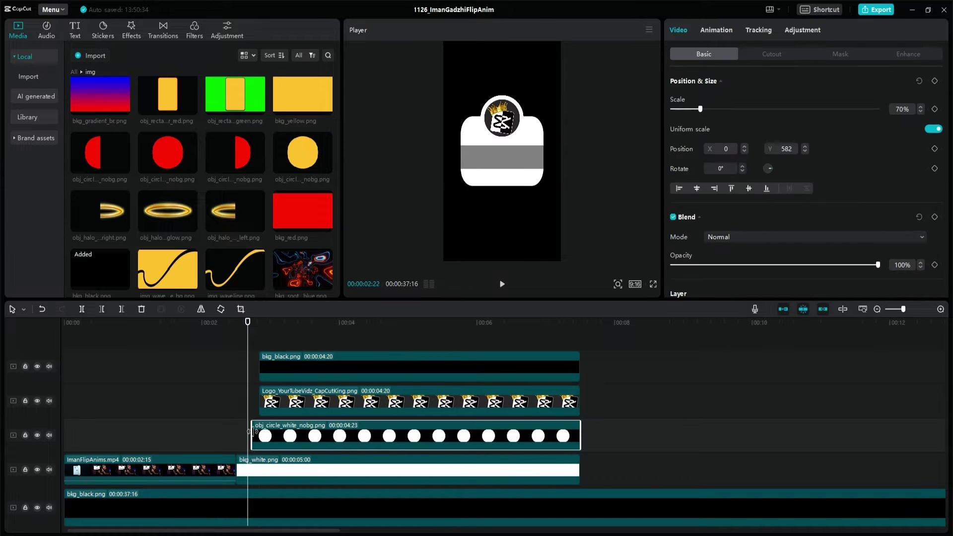
click(259, 366)
drag(258, 366, 249, 398)
click(260, 397)
- Animate the circle's scale with keyframes from 30% at 00:00:02:20 to 70% at 00:00:02:25
click(251, 425)
click(928, 109)
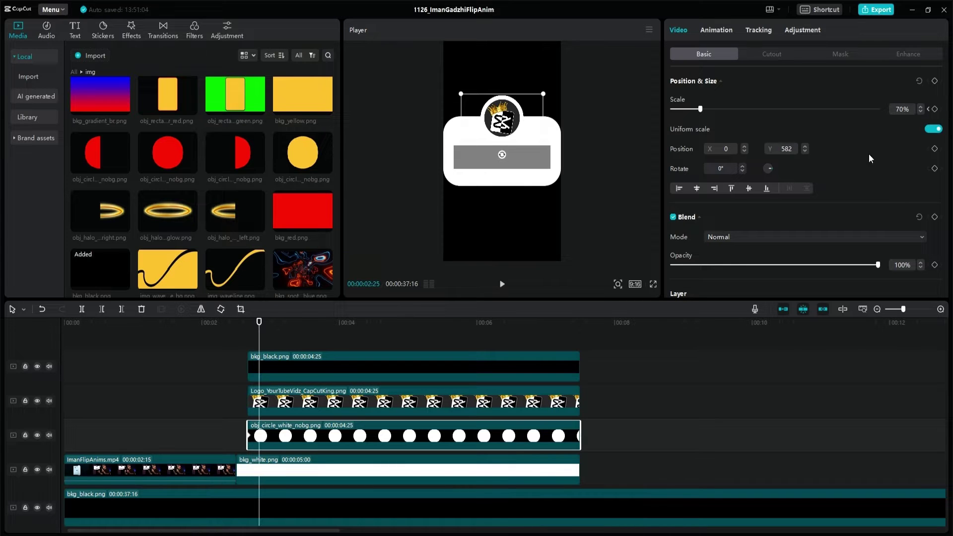
key(Left)
key(Left)
key(Left)
key(Left)
key(Left)
text(3)
key(Return)
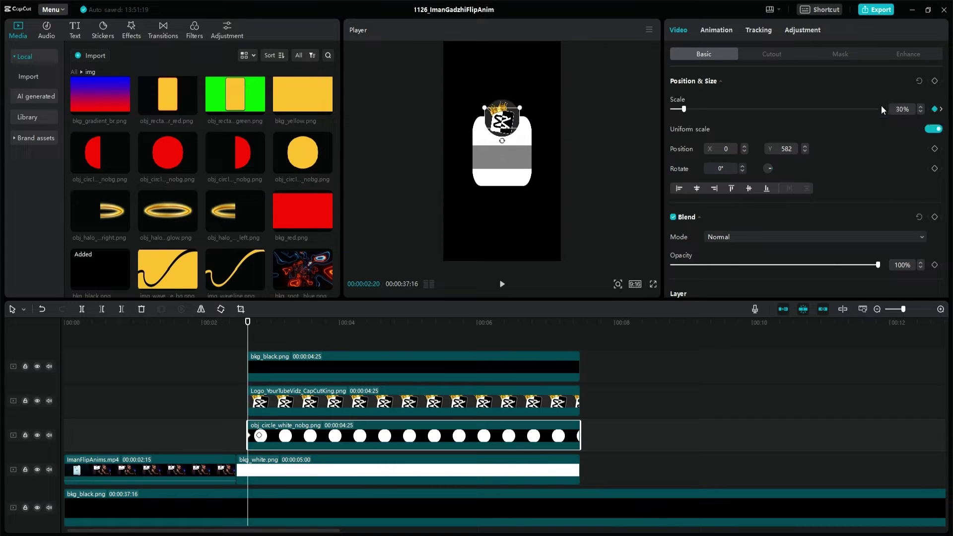
- Animate the logo's scale with keyframes from 10% at 00:00:02:20 to 30% at 00:00:02:25
click(310, 414)
key(Right)
key(Right)
key(Right)
key(Right)
key(Right)
click(935, 110)
key(Left)
key(Left)
key(Left)
key(Left)
key(Left)
drag(900, 109, 894, 108)
text(1)
key(Return)
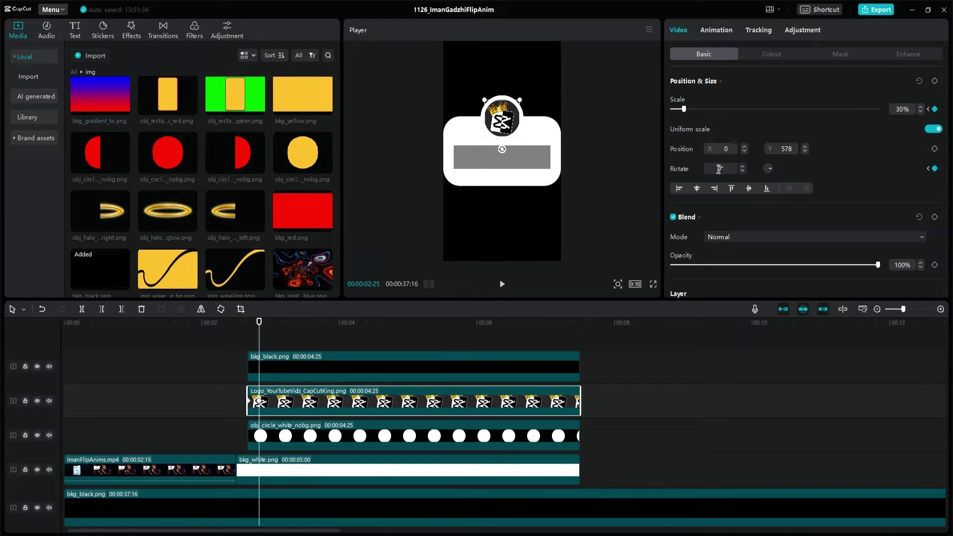
- Keyframe a full rotation of the logo up to 00:00:02:25 and preview the animation
key(Up)
key(space)
key(space)
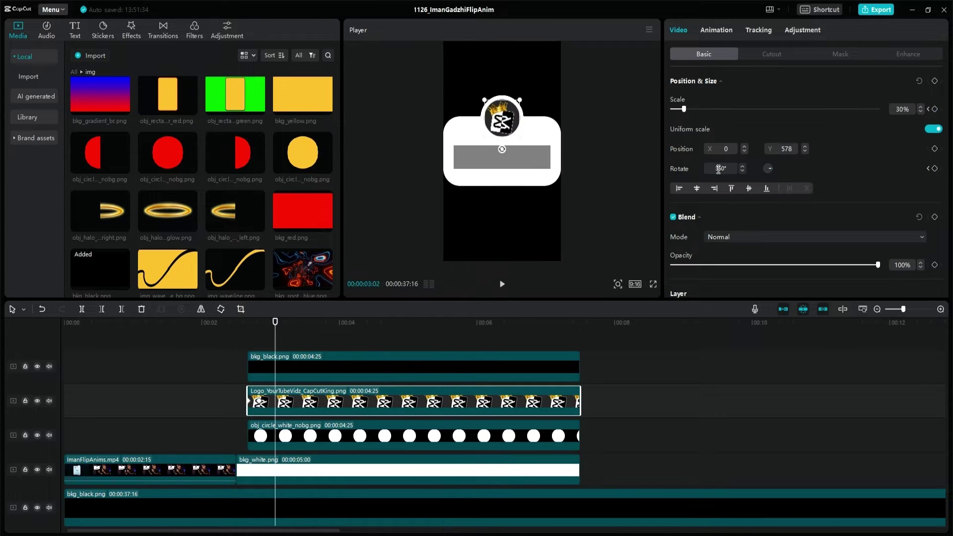
key(Up)
- Keyframe the grey bar's position and size so its scale width grows from the minimum at 00:00:02:20, and preview the animation
click(278, 376)
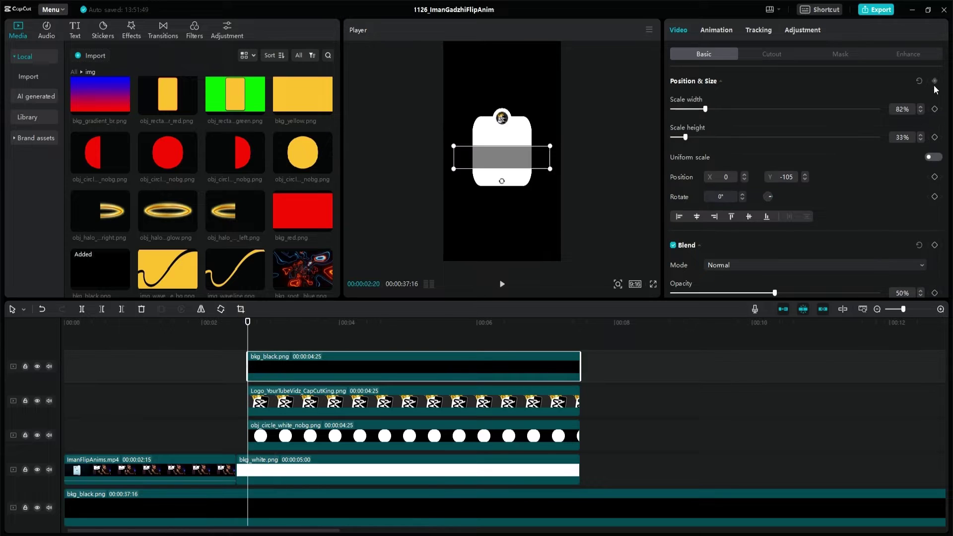
click(935, 81)
drag(701, 111, 658, 109)
key(space)
key(space)
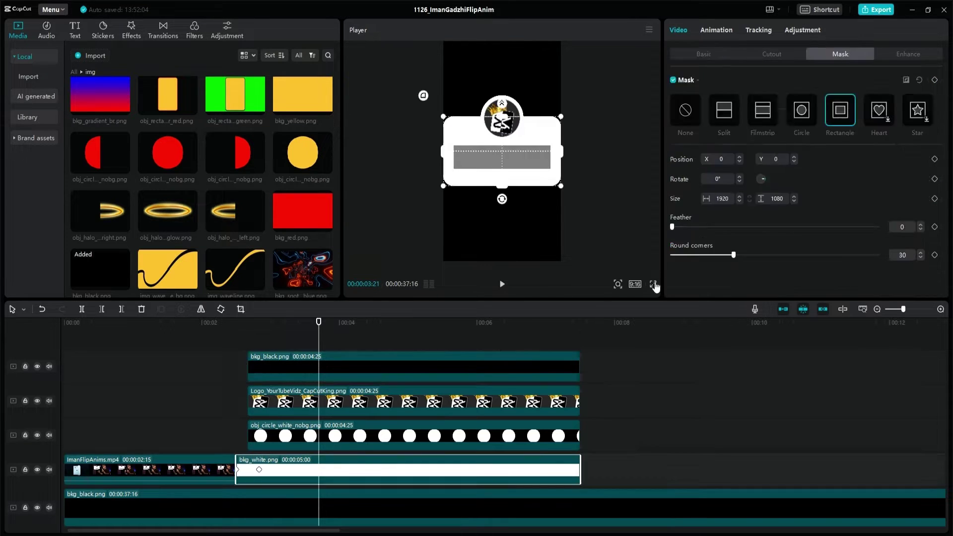
- Set the round corners of the white card's rectangle mask to 30
click(653, 284)
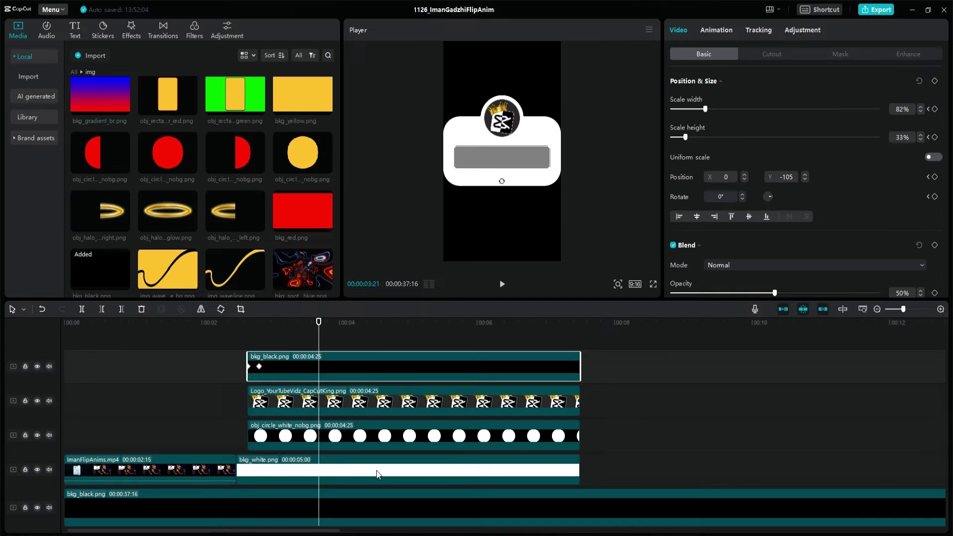
click(407, 470)
click(840, 54)
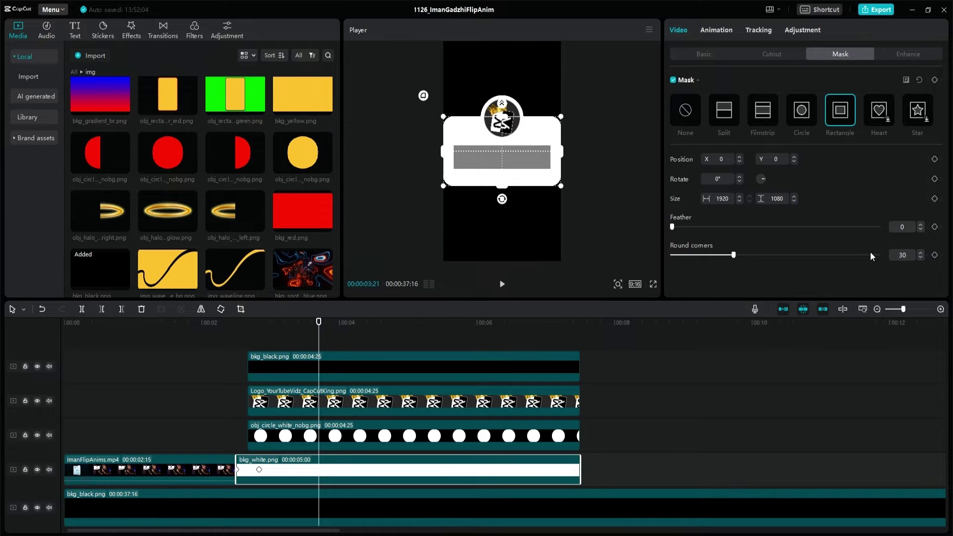
- Add a default text clip at 00:00:03:10, extend it to the end of the card clips, and enter "type something ..."
click(75, 30)
drag(91, 112, 338, 357)
click(292, 358)
drag(500, 356, 580, 356)
click(617, 82)
key(ctrl+a)
key(BackSpace)
text(type something ...)
- Format the "type something ..." text in dark grey (5E5E5E) at size 13, and apply the Type 1 entrance animation
click(740, 220)
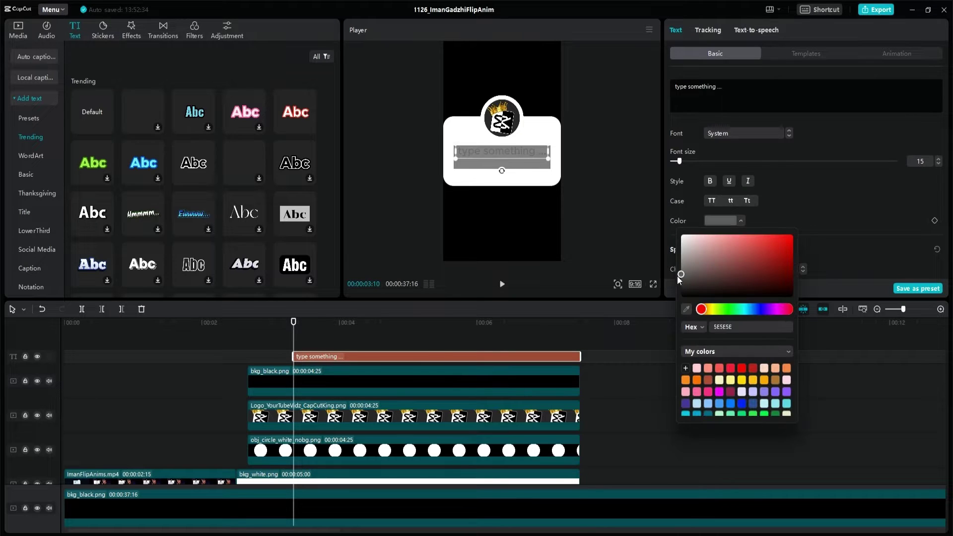
click(939, 164)
click(939, 164)
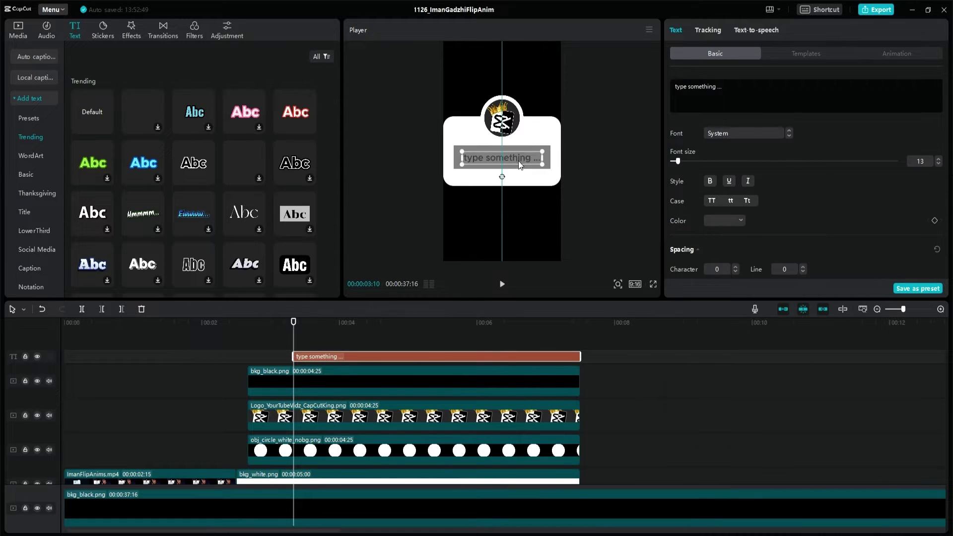
click(897, 53)
click(724, 244)
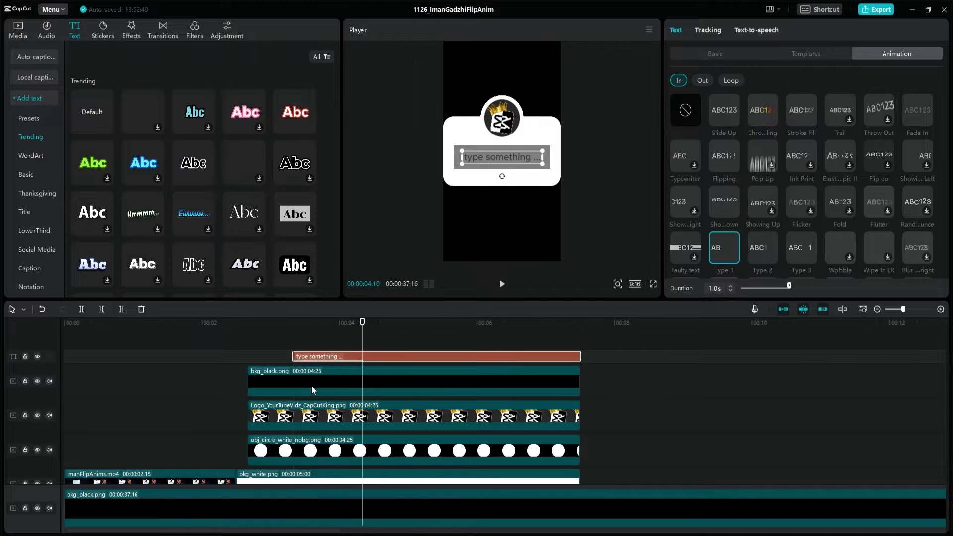
- Add a second default text at 00:00:03:00 and move the "type something ..." clip's start to 00:00:04:20, keeping its end aligned with the card clips
click(236, 414)
click(91, 122)
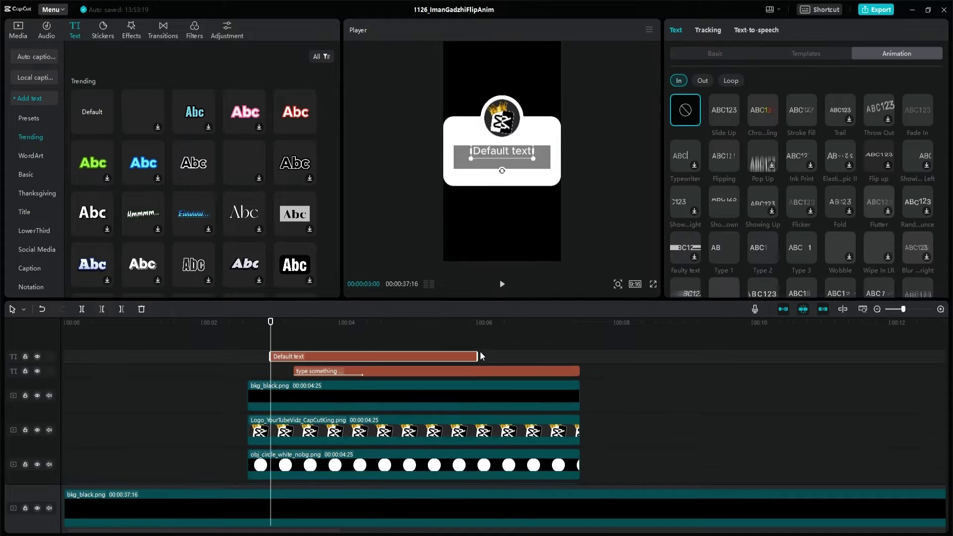
key(space)
key(space)
drag(502, 372, 594, 373)
drag(670, 371, 579, 371)
- Extend the new default text to the end of the card clips and change its text to "Business Q+A"
click(551, 357)
double_click(409, 357)
text(Business Q+A)
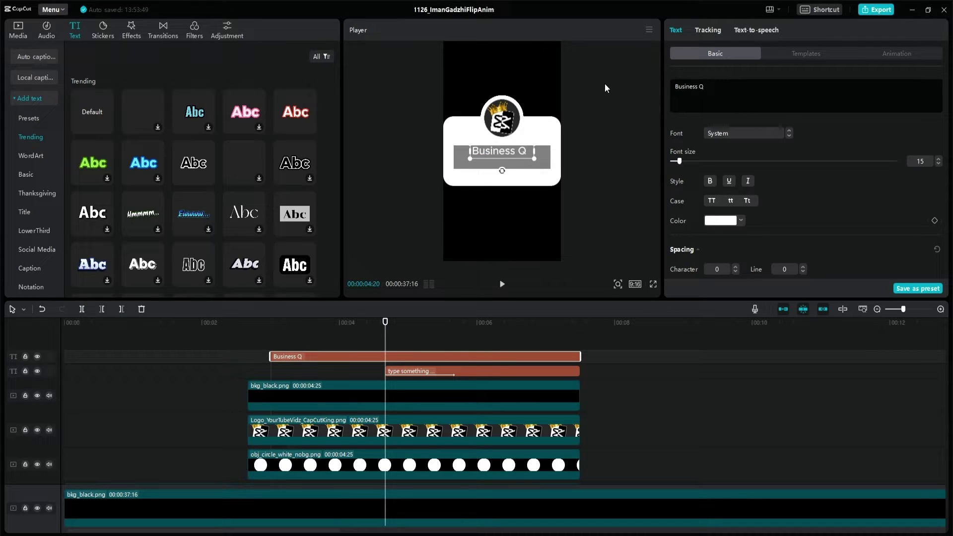
- Set the "Business Q+A" title to the ZY Panacea font in black and position it above the grey bar
click(744, 133)
click(724, 227)
click(725, 227)
click(681, 287)
drag(507, 162, 508, 141)
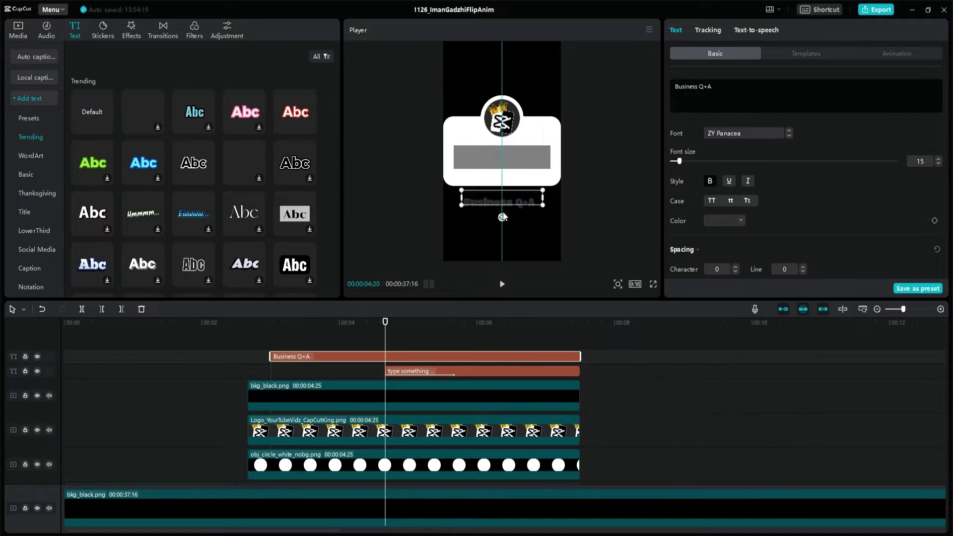
scroll(753, 225, down, 5)
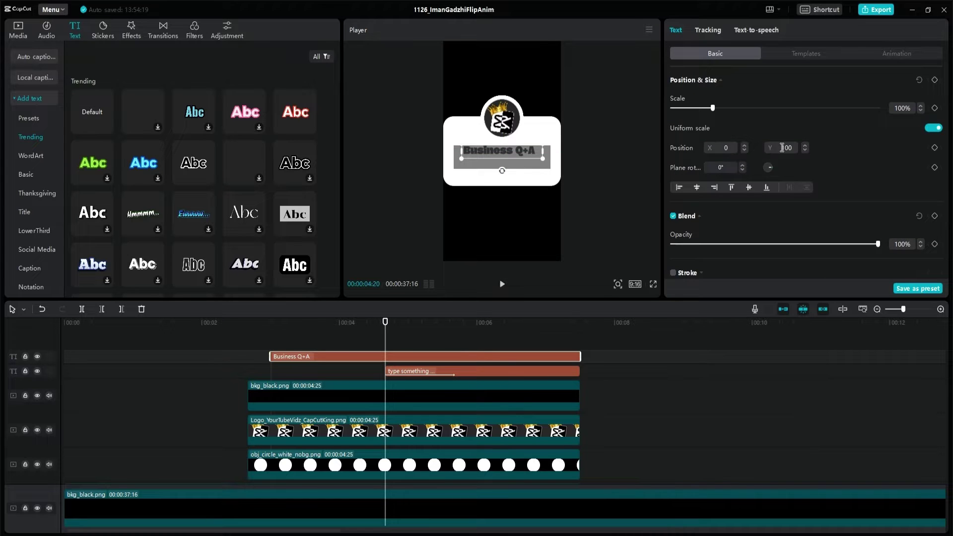
- Lower the grey bar to Y -305 at both of its keyframes
click(261, 397)
click(259, 395)
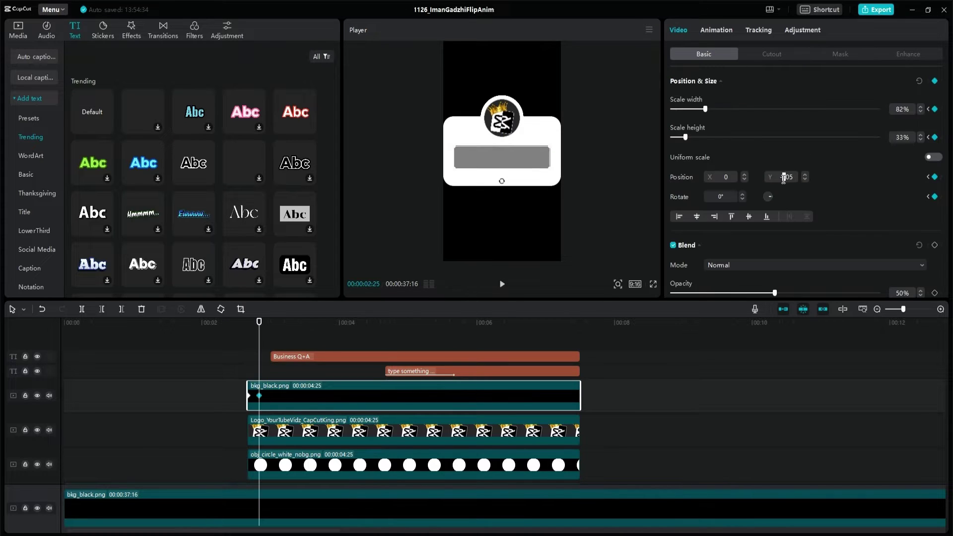
text(3)
click(233, 442)
text(3)
- Move the "type something ..." text down onto the grey bar
click(443, 343)
click(446, 370)
drag(506, 165, 505, 171)
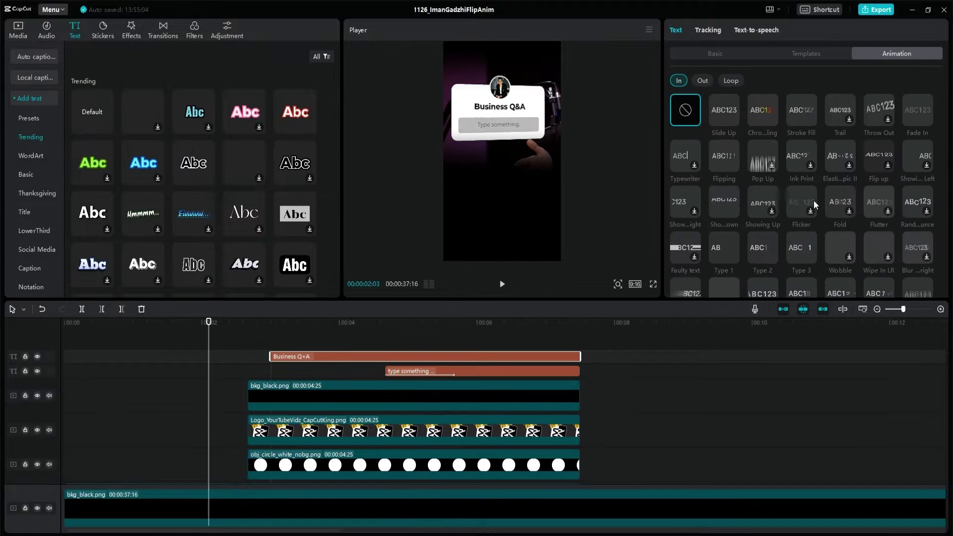
- Apply an entrance animation to the "Business Q+A" title
scroll(847, 138, down, 2)
click(847, 136)
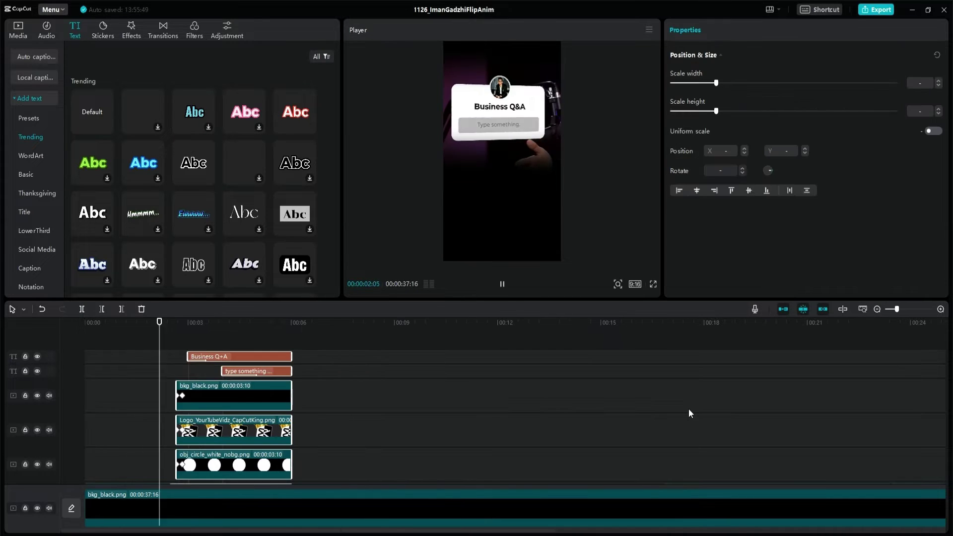
- Combine the title, text, grey bar, logo and circle layers of the card into a compound clip
key(space)
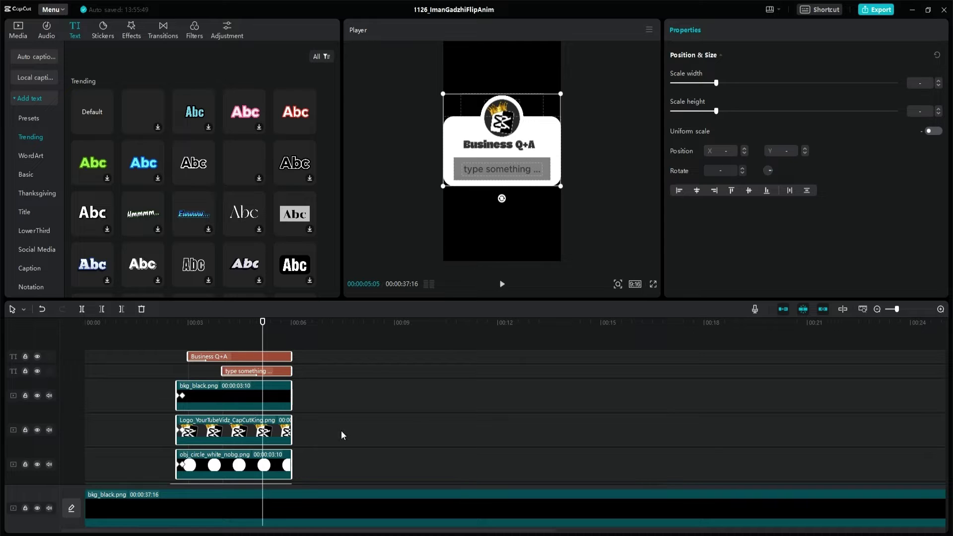
scroll(342, 430, down, 2)
right_click(248, 443)
click(291, 469)
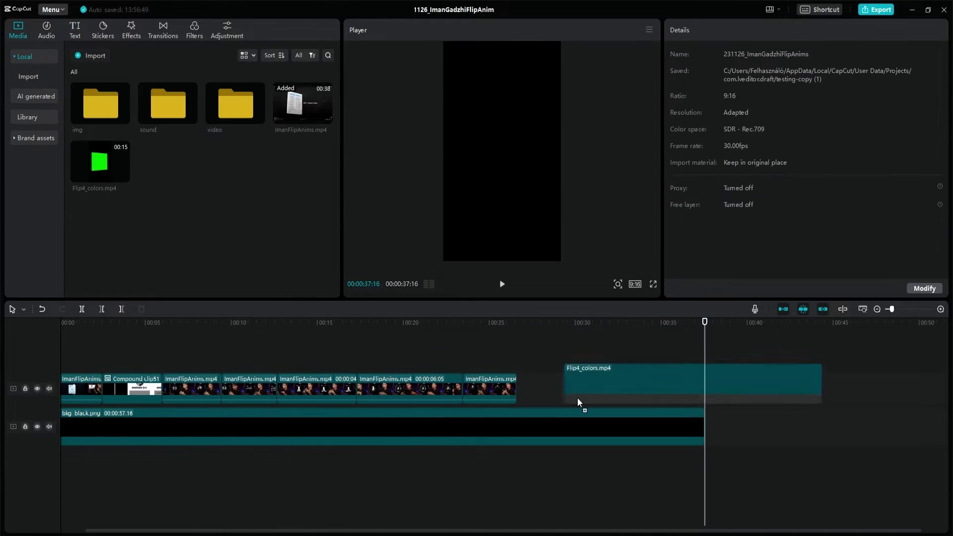
- Place Flip4_colors.mp4 directly after the last clip, play it to examine the flip animation, and delete it
drag(577, 398, 517, 387)
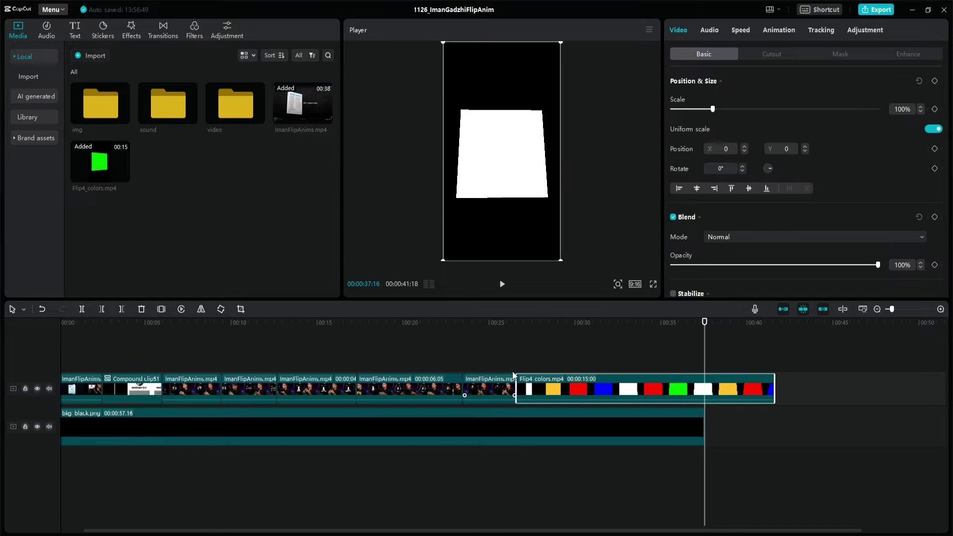
click(518, 364)
key(space)
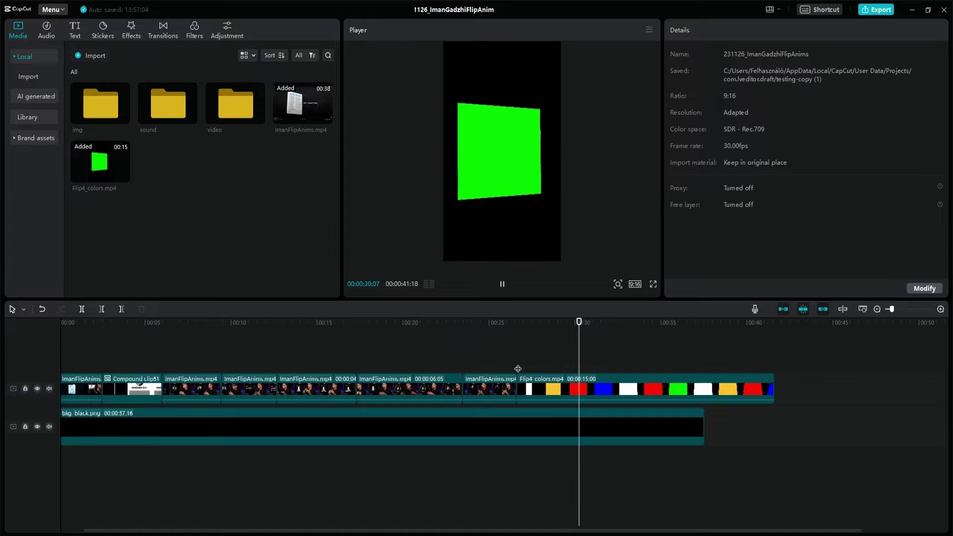
key(space)
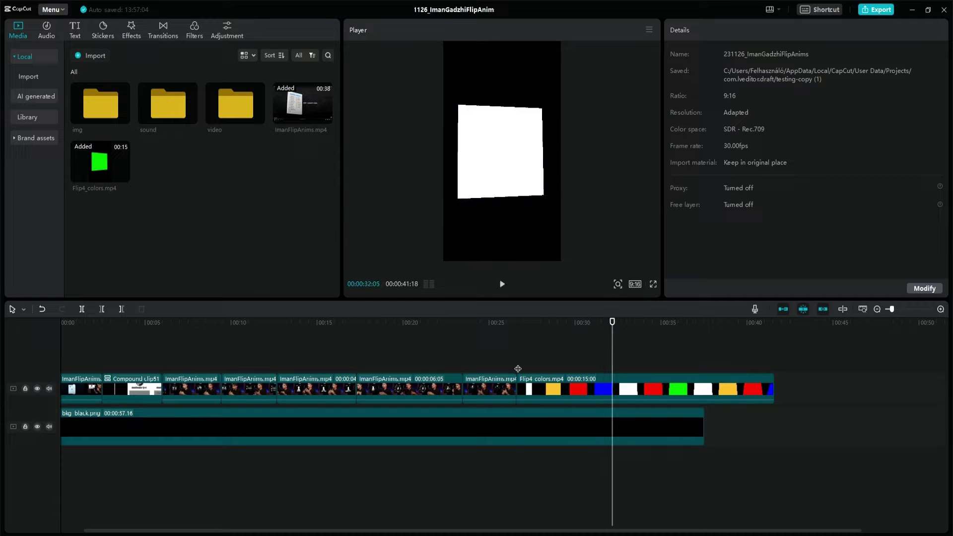
click(518, 369)
key(space)
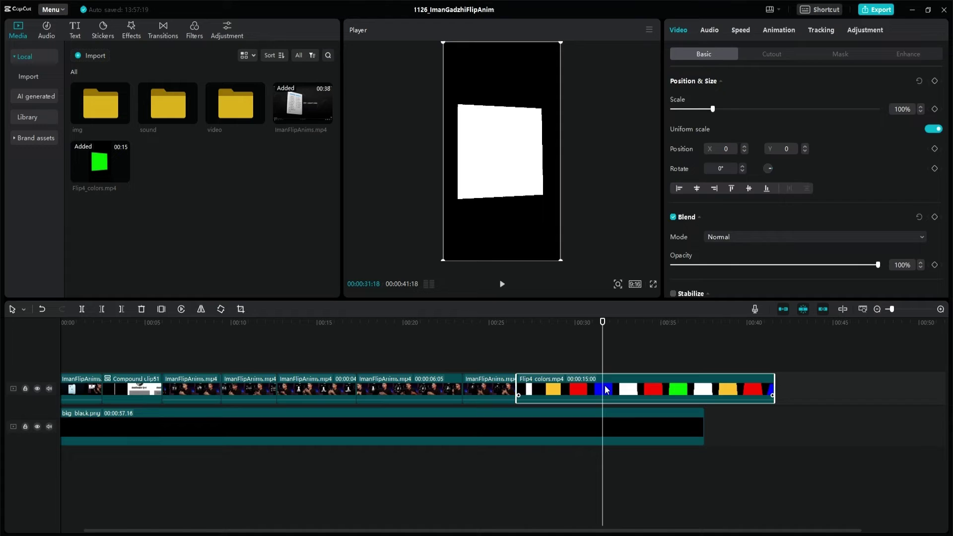
key(Delete)
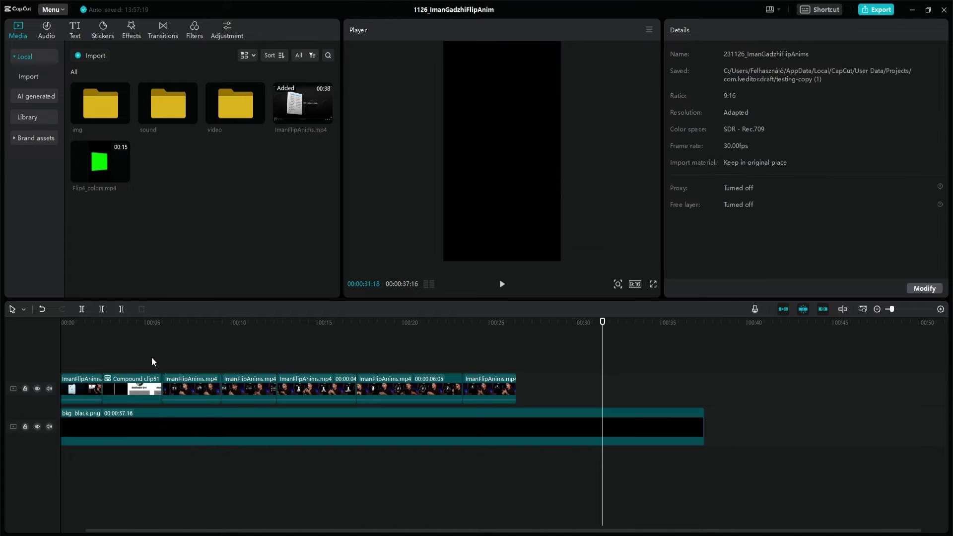
- Duplicate the card's compound clip and place the copy after four bkg_red.png clips at the end of the upper track
click(142, 385)
click(559, 401)
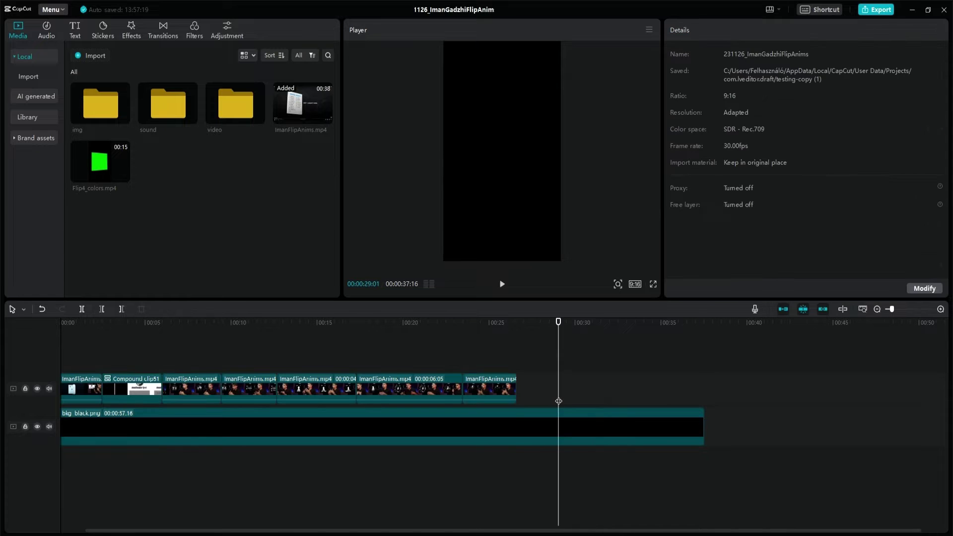
key(ctrl+v)
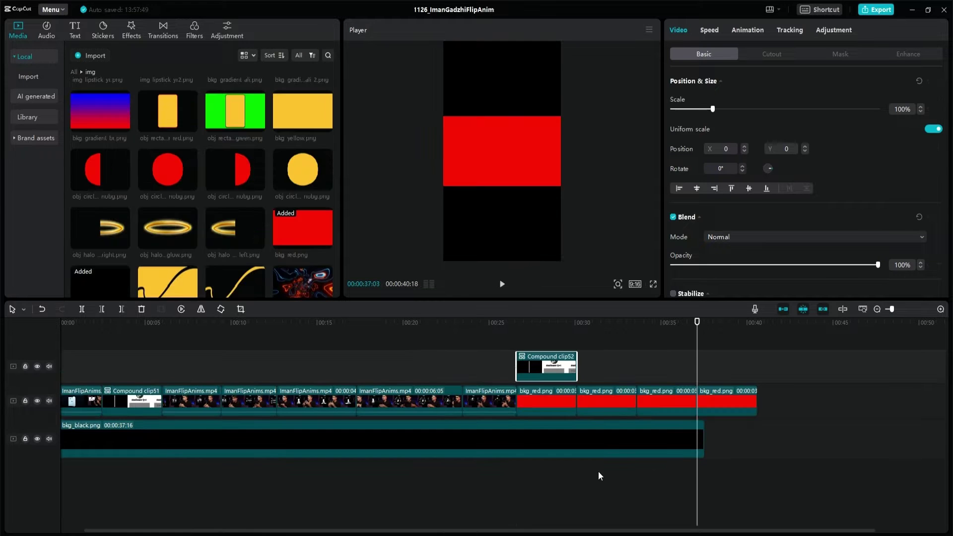
drag(553, 366, 792, 400)
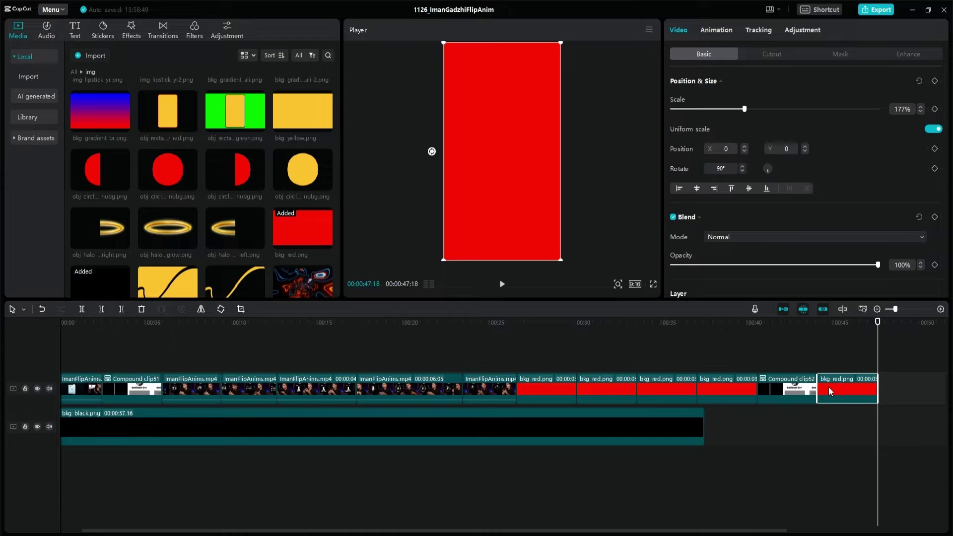
- Fill the track after the duplicated card with ten copies of the full-frame bkg_red.png clip
key(ctrl+v)
key(ctrl+v)
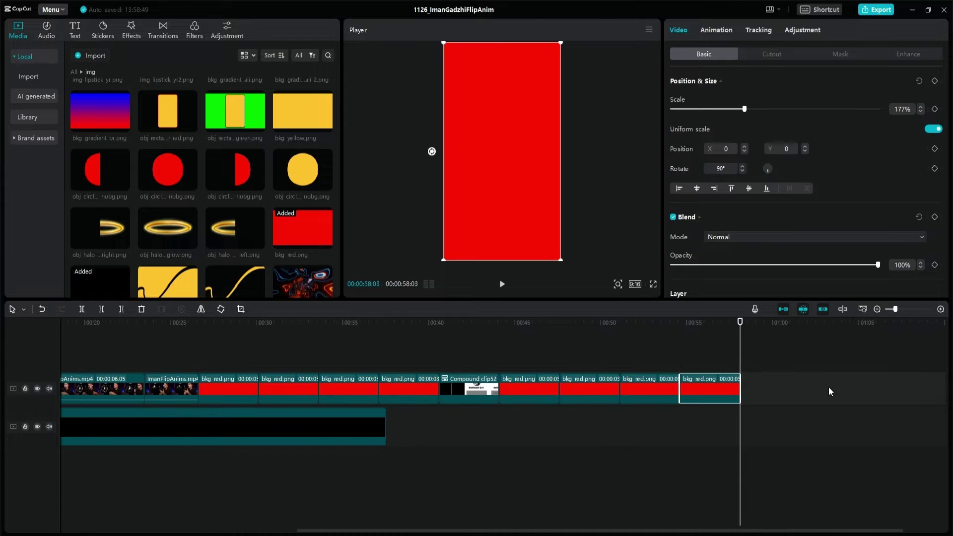
key(ctrl+v)
key(ctrl+v)
key(ctrl+v)
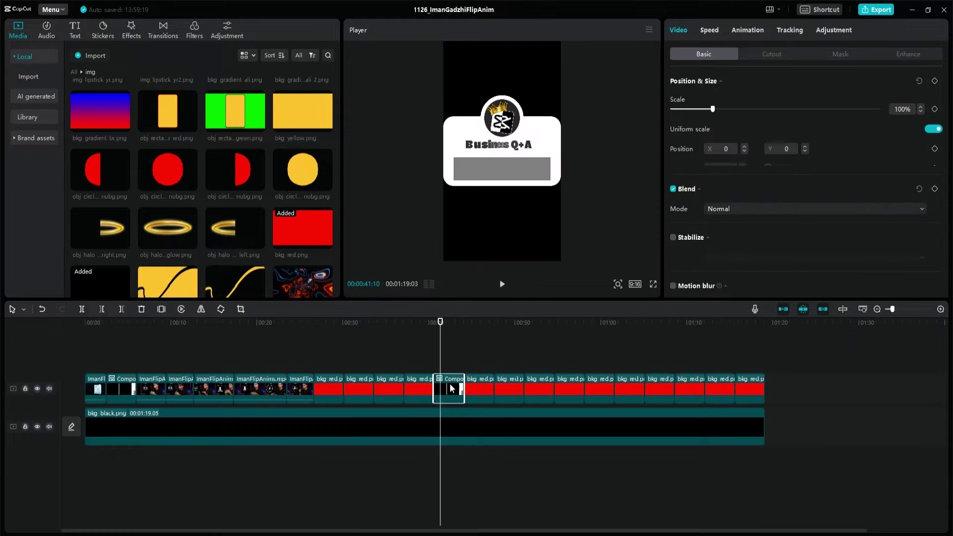
- Lift the duplicated card above a bkg_red.png clip that fills its gap, and break the compound clip back into its layers
drag(450, 383, 451, 355)
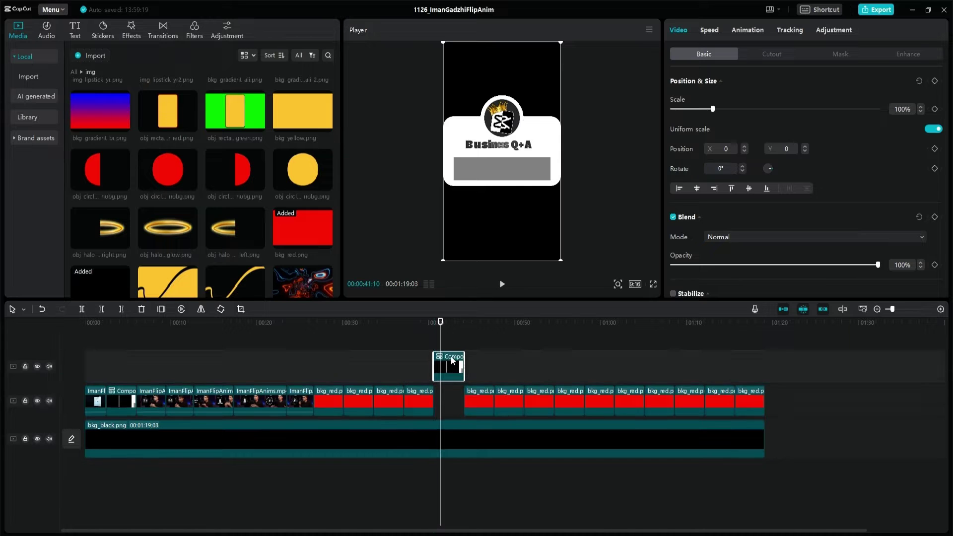
click(429, 393)
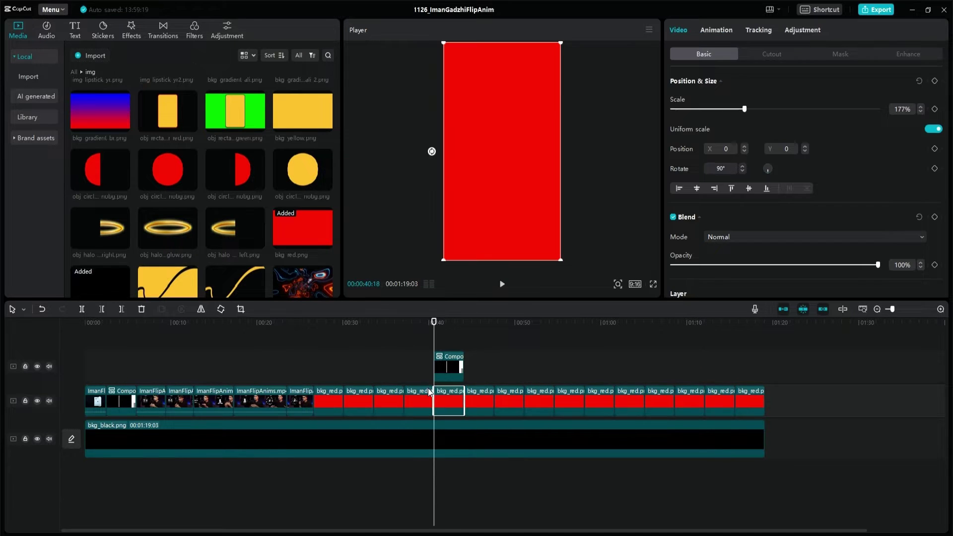
click(445, 359)
right_click(445, 359)
click(484, 394)
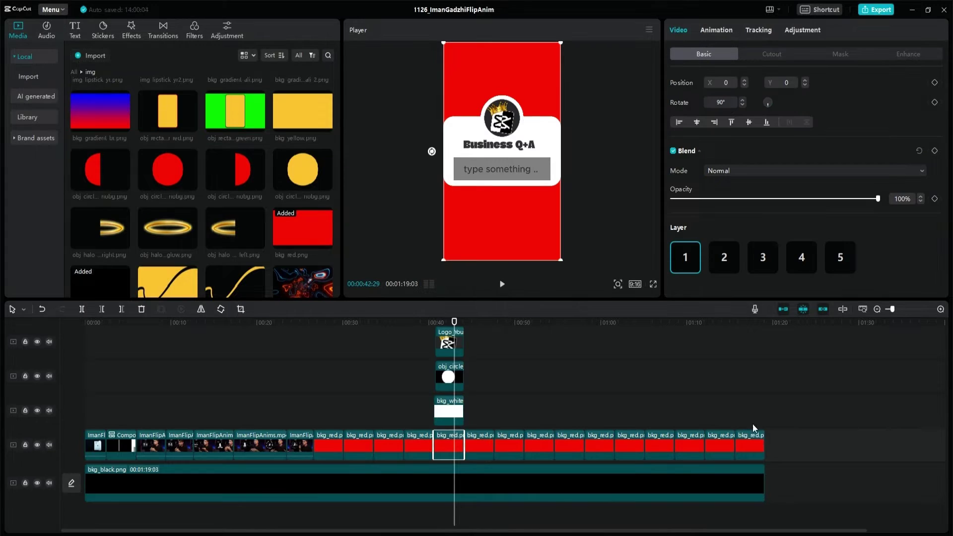
- Combine all the red clips and the duplicated card's layers into a single compound clip
drag(767, 461, 344, 282)
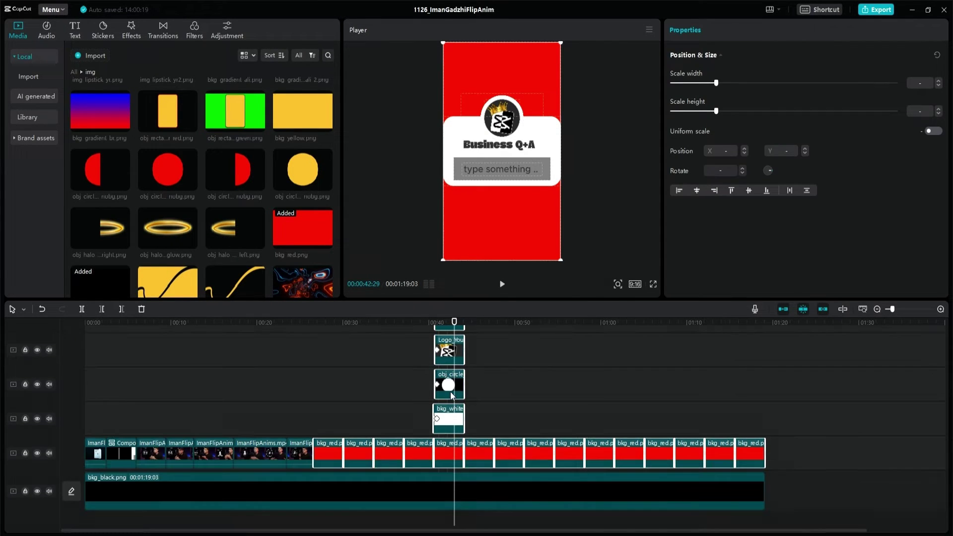
right_click(451, 392)
click(519, 470)
- Apply a flip-style combo animation to the new compound clip and preview it
click(748, 30)
click(874, 53)
scroll(801, 202, down, 5)
click(801, 203)
click(416, 364)
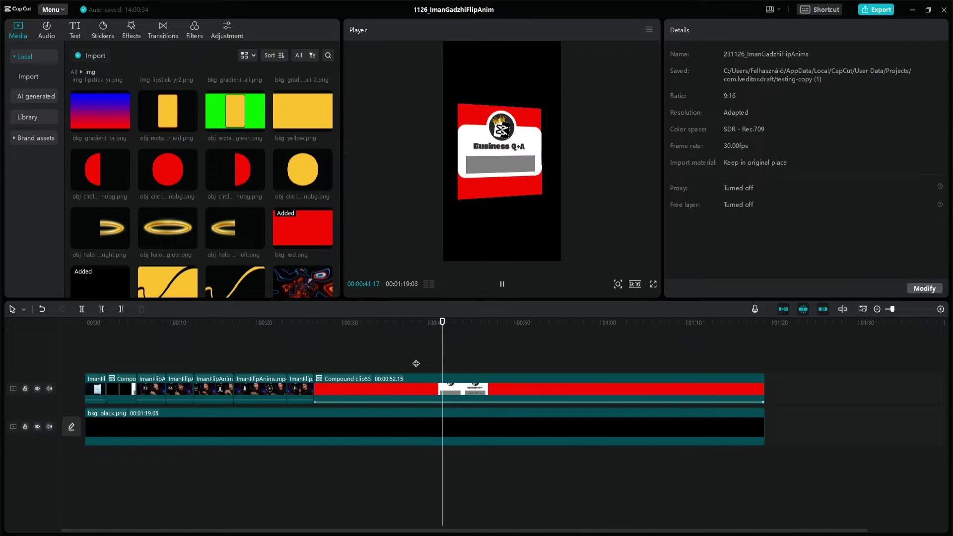
- Split the black background at the compound clip's start and replace the second part with bkg_red.png scaled to 317%
click(365, 425)
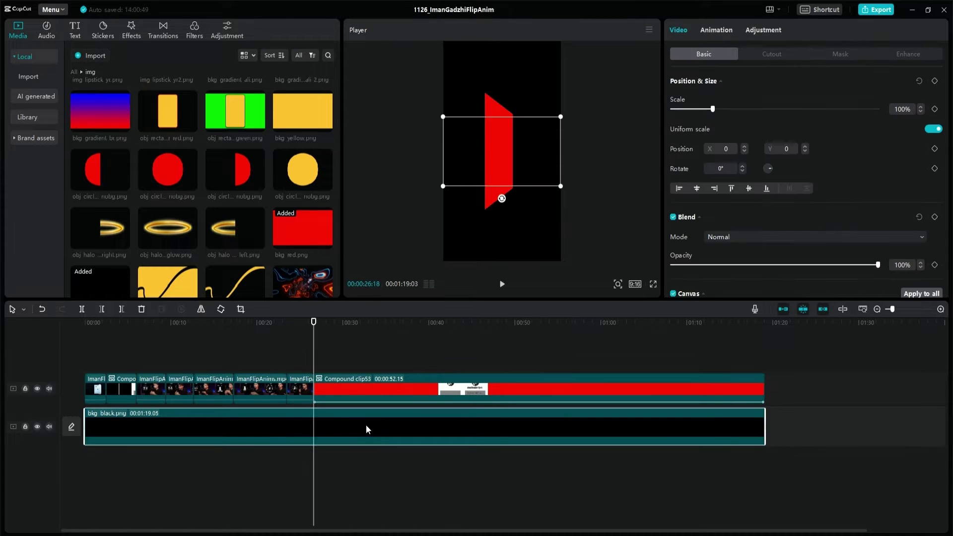
key(ctrl+b)
drag(303, 228, 382, 432)
click(502, 365)
click(428, 436)
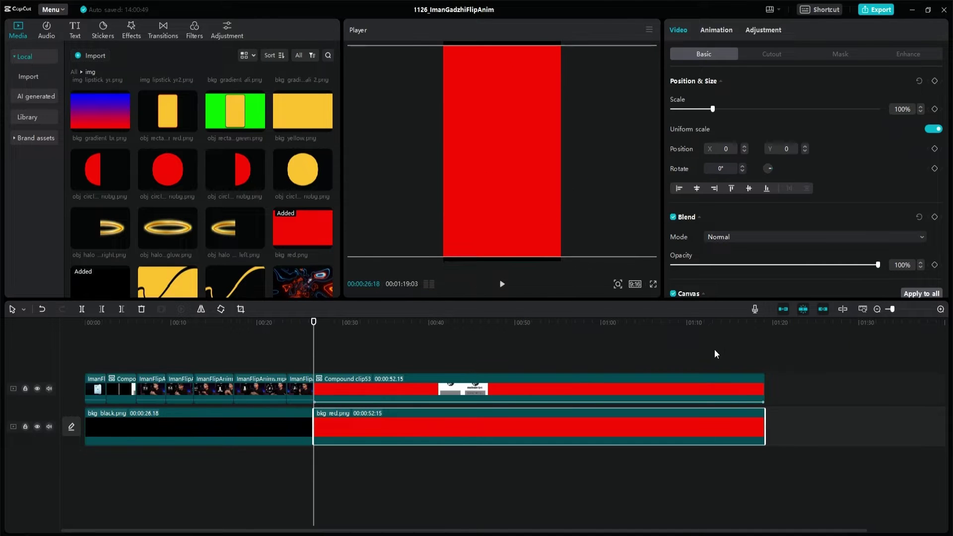
click(448, 349)
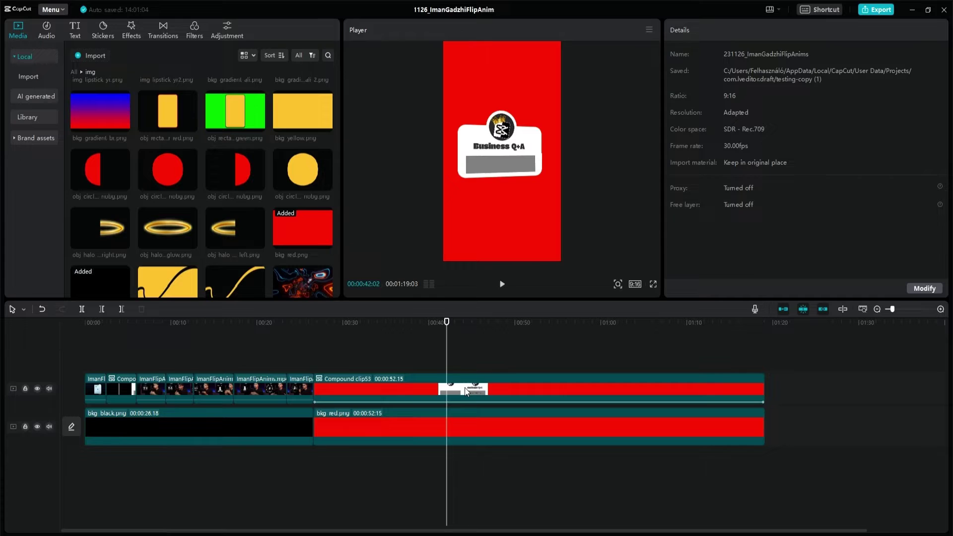
- Limit the timeline range to the red compound clip and export it as a 1080P mp4
click(466, 392)
click(465, 411)
click(466, 394)
right_click(485, 384)
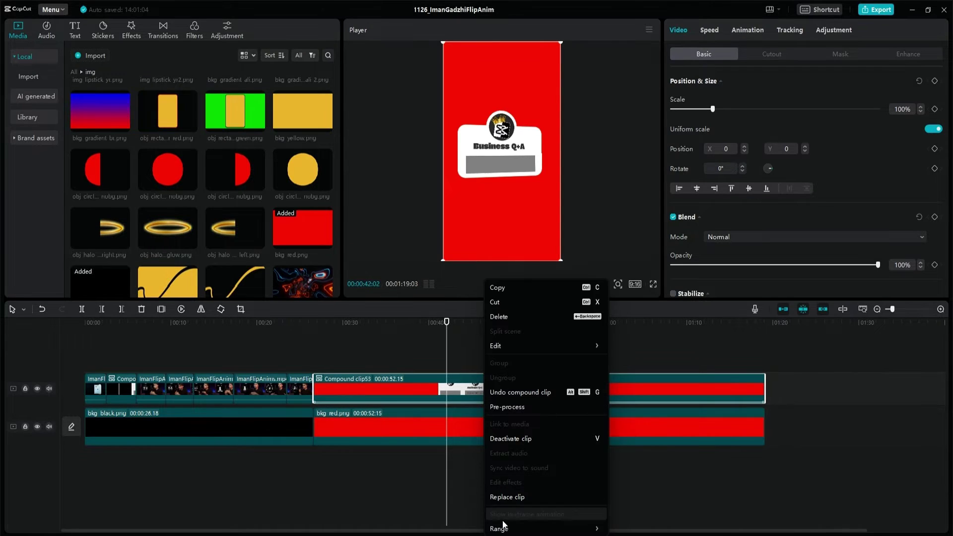
mouse_move(499, 528)
click(629, 513)
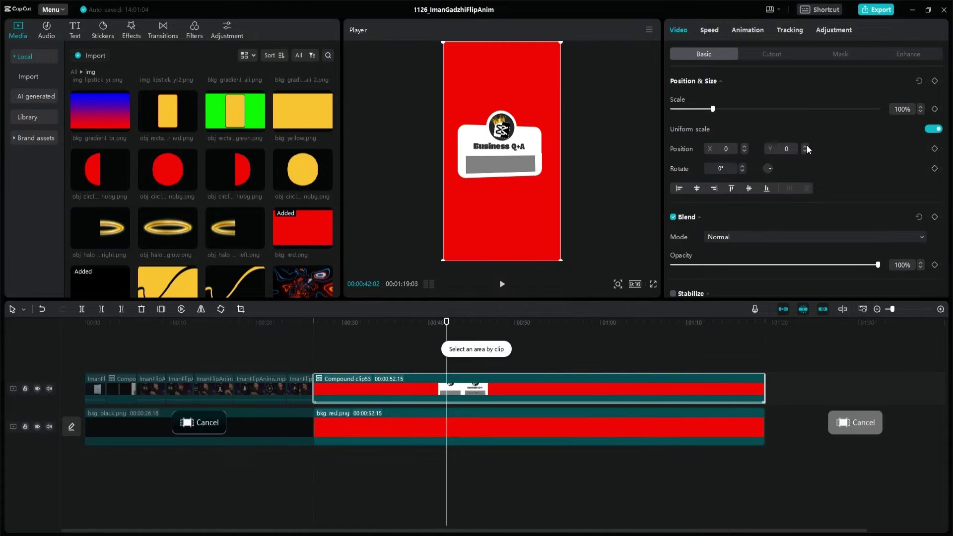
click(876, 10)
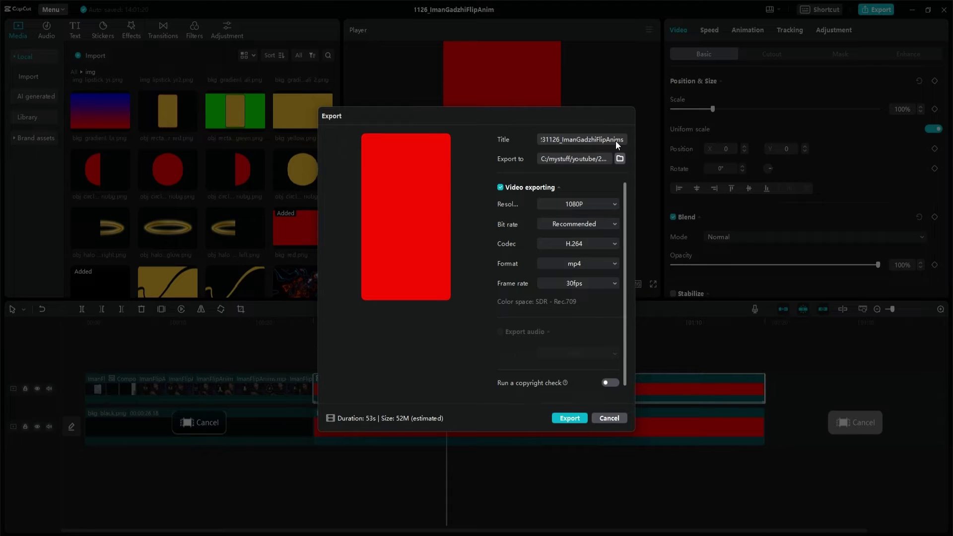
key(Return)
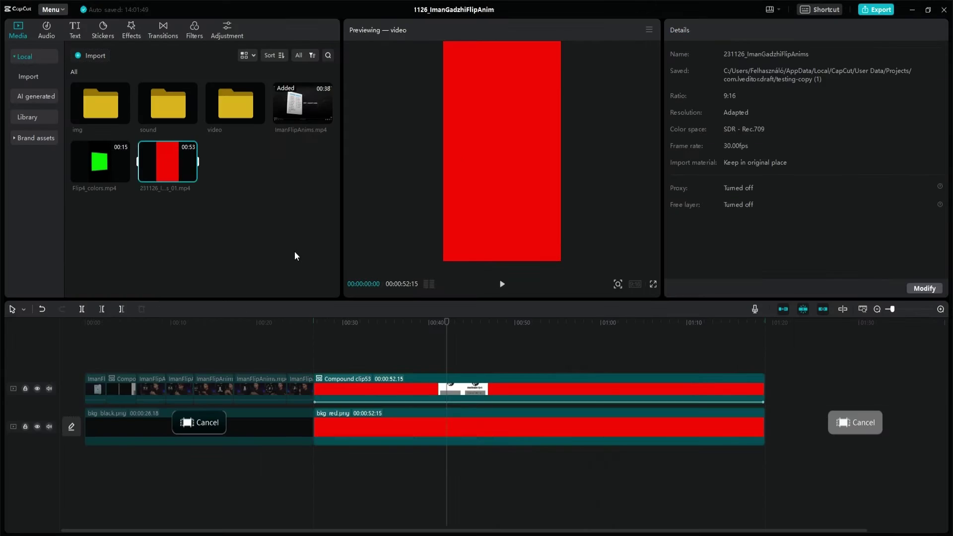
- Place the exported 231126_ImanGadzhiFlipAnims_01.mp4 above the compound clip and replace the red background beneath with bkg_black.png
drag(294, 251, 317, 353)
click(372, 435)
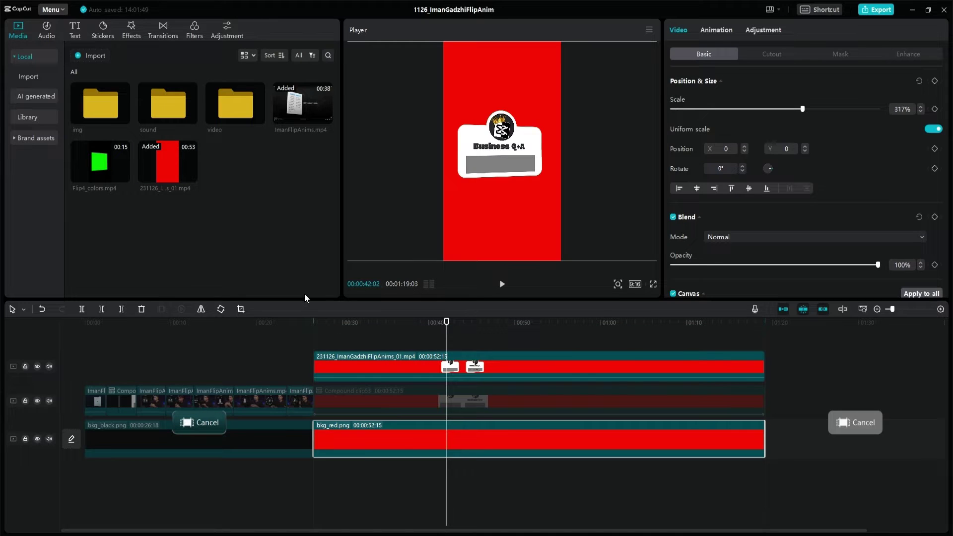
double_click(115, 112)
scroll(150, 160, down, 5)
drag(110, 179, 407, 413)
key(ctrl+z)
drag(100, 186, 489, 429)
click(509, 361)
- Split the exported video at the frame where the card face begins and delete the part before it
click(440, 346)
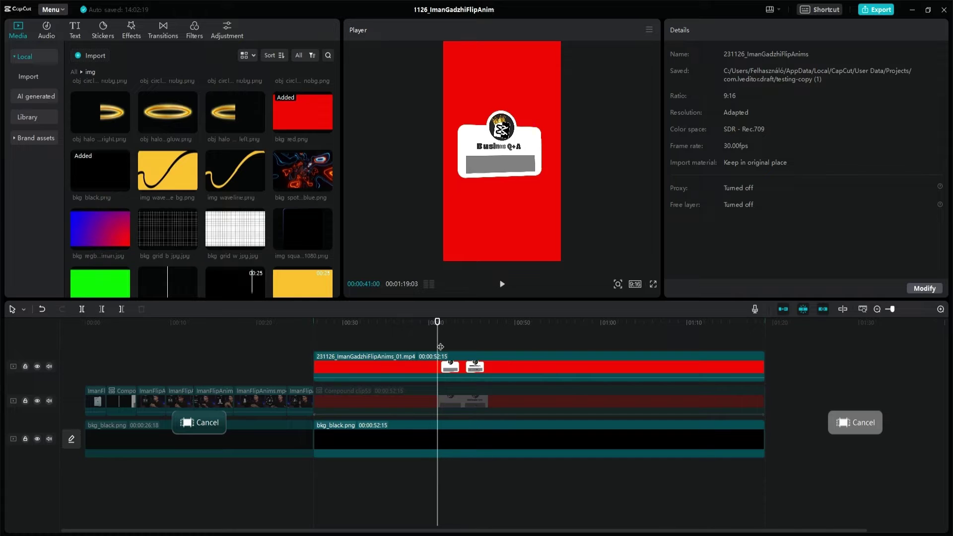
drag(441, 346, 430, 347)
key(Right)
key(Right)
key(Right)
key(Right)
key(Right)
key(Right)
key(Right)
key(Left)
click(437, 367)
key(ctrl+b)
click(395, 368)
key(Delete)
- Step forward to the last frame of the card face and trim off the rest of the exported video
key(Right)
key(Right)
key(Right)
key(Right)
key(Right)
key(Right)
key(Right)
key(Right)
key(Right)
key(Right)
key(Right)
key(Right)
key(Right)
key(Right)
key(Right)
key(Right)
key(Right)
key(Right)
key(Right)
key(Right)
key(Right)
key(Right)
key(Right)
key(Right)
key(Right)
key(Right)
key(Right)
key(Right)
key(Right)
key(Right)
key(Right)
key(Right)
key(Right)
key(Right)
key(Right)
key(Right)
key(Right)
key(Right)
key(Right)
key(Right)
key(Left)
key(Left)
key(Left)
key(Left)
key(Left)
key(Right)
key(Right)
key(Right)
key(Right)
key(Right)
click(459, 365)
key(w)
- Key out the red background of the trimmed card clip with Chroma key, raise its strength, and preview it full screen
click(449, 339)
click(771, 54)
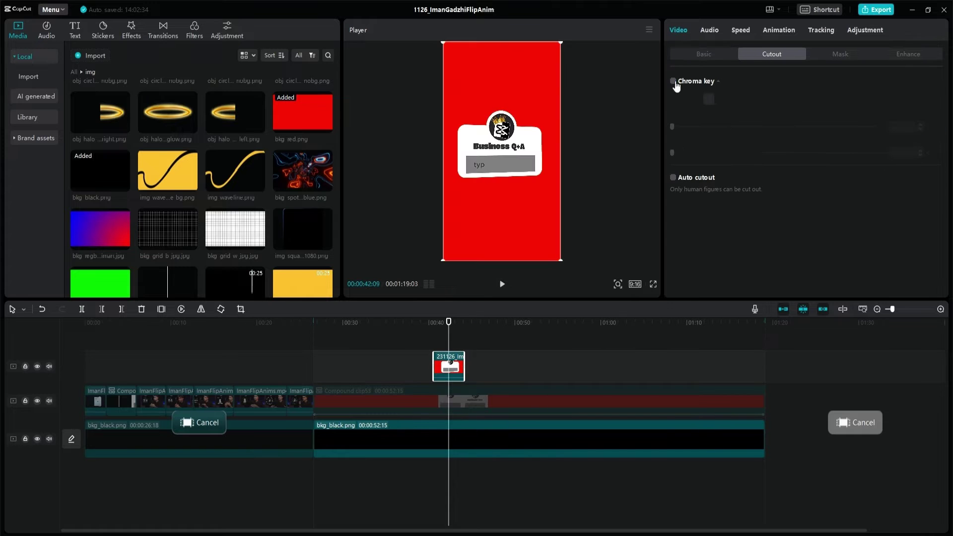
click(673, 81)
click(709, 99)
click(557, 81)
drag(672, 127, 862, 127)
click(653, 284)
key(space)
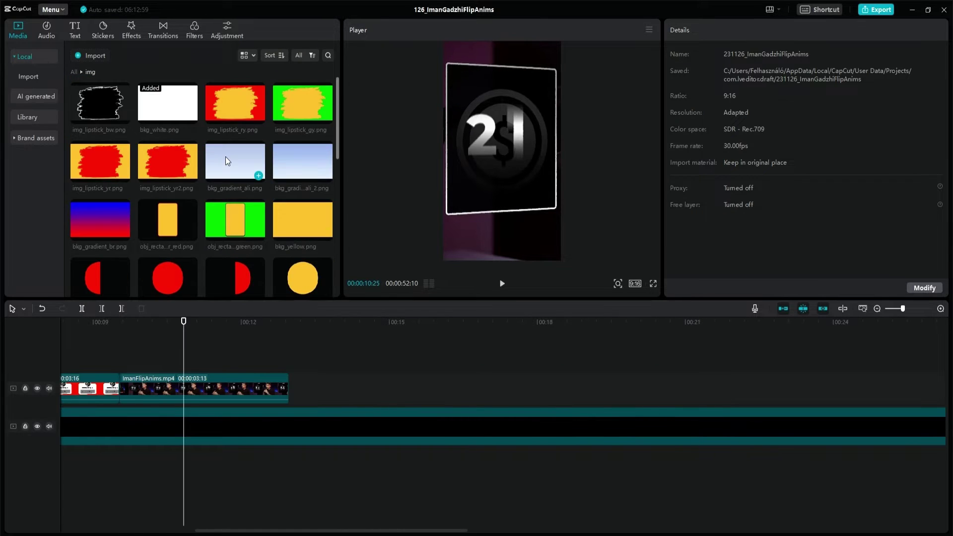
- Add bkg_white.png after the last clip and stack bkg_1080_r.jpg above it at 51% opacity
drag(157, 103, 287, 389)
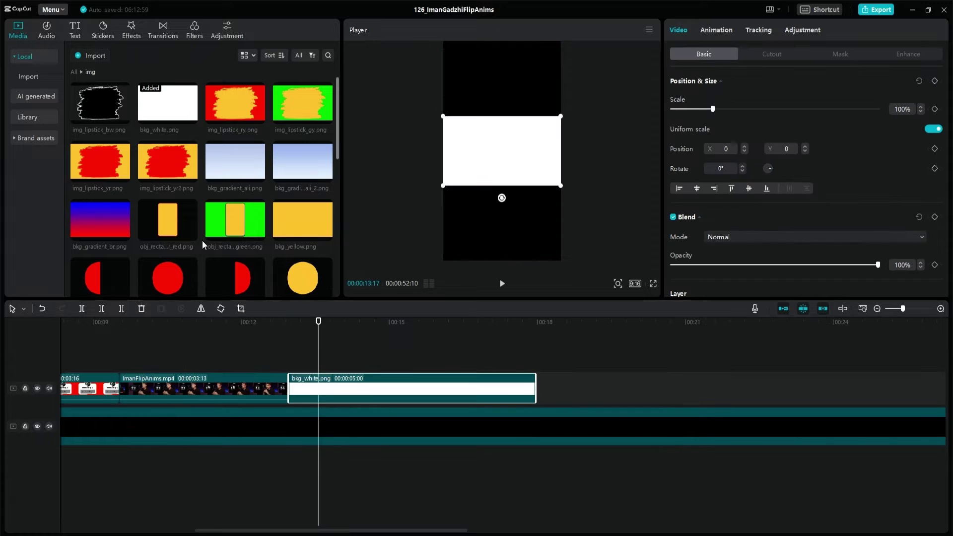
scroll(194, 224, down, 5)
scroll(250, 207, down, 5)
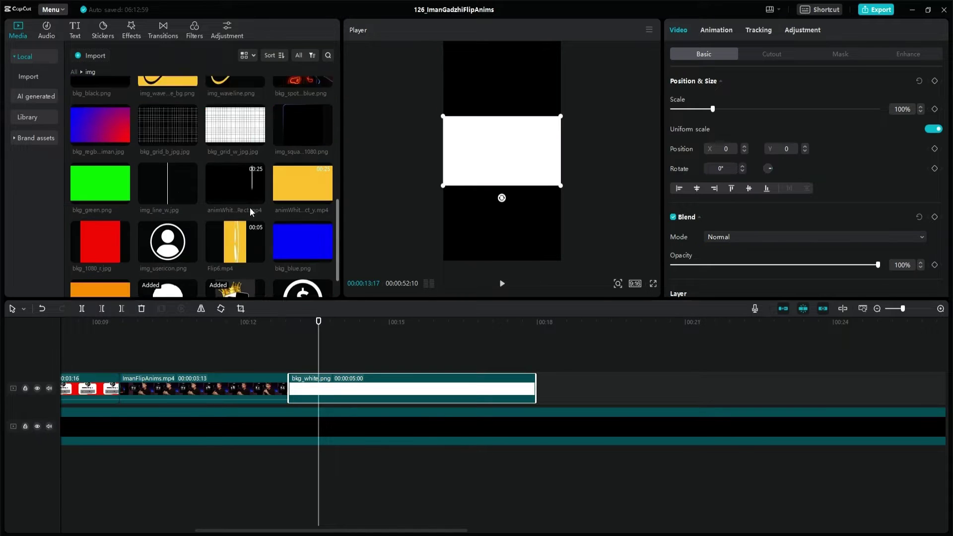
drag(111, 216, 290, 353)
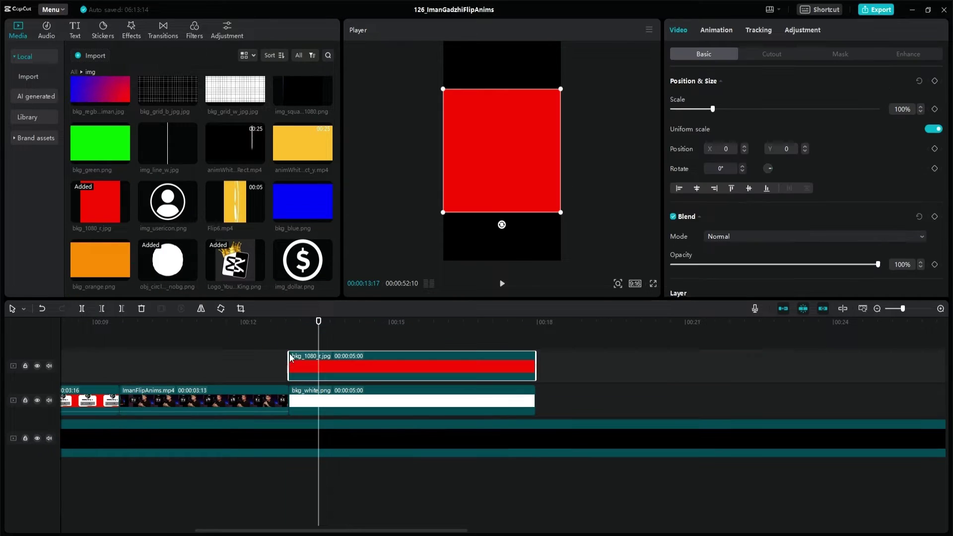
click(777, 265)
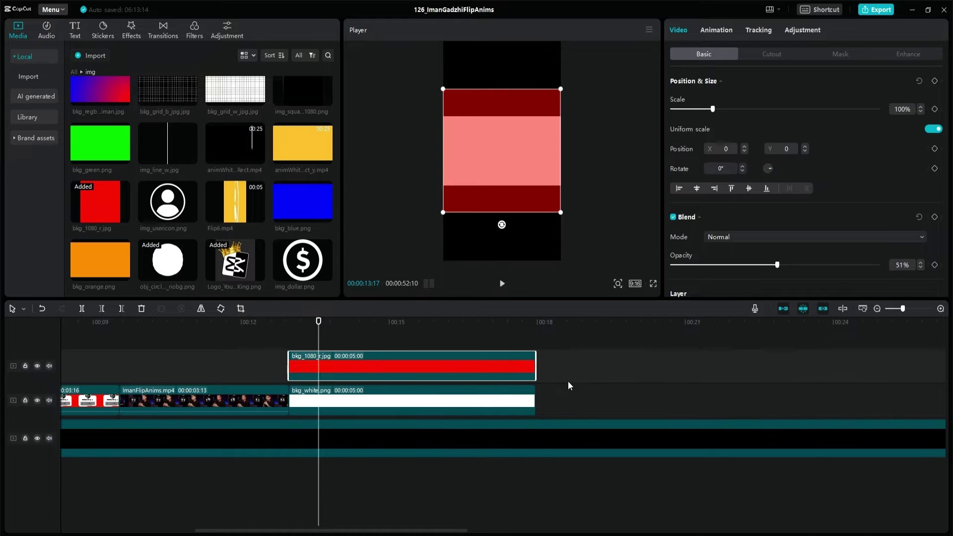
- Turn off uniform scale for the white background and set its scale width to 80% and scale height to 175%
click(464, 412)
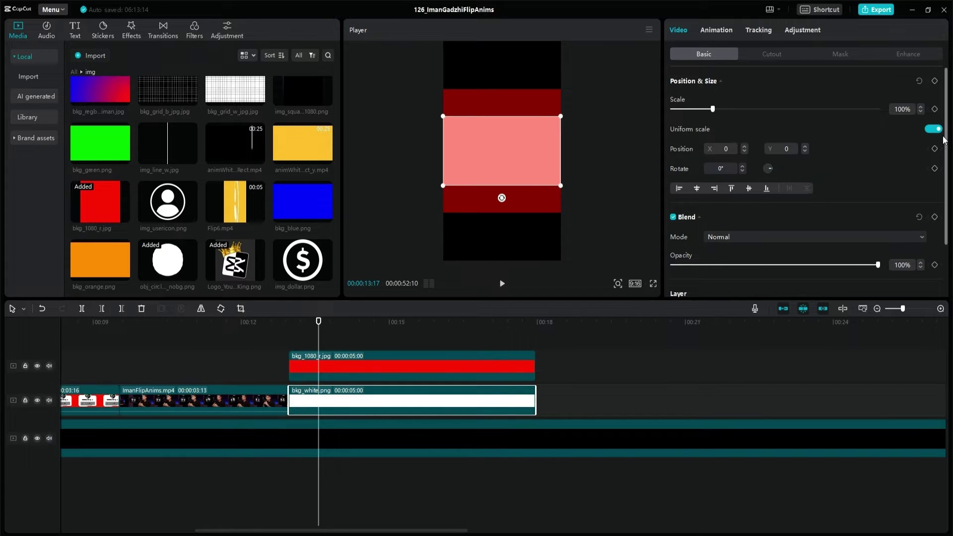
drag(561, 186, 562, 252)
drag(444, 210, 453, 210)
click(904, 109)
text(80)
key(Return)
click(901, 138)
text(175)
key(Return)
click(652, 286)
key(Escape)
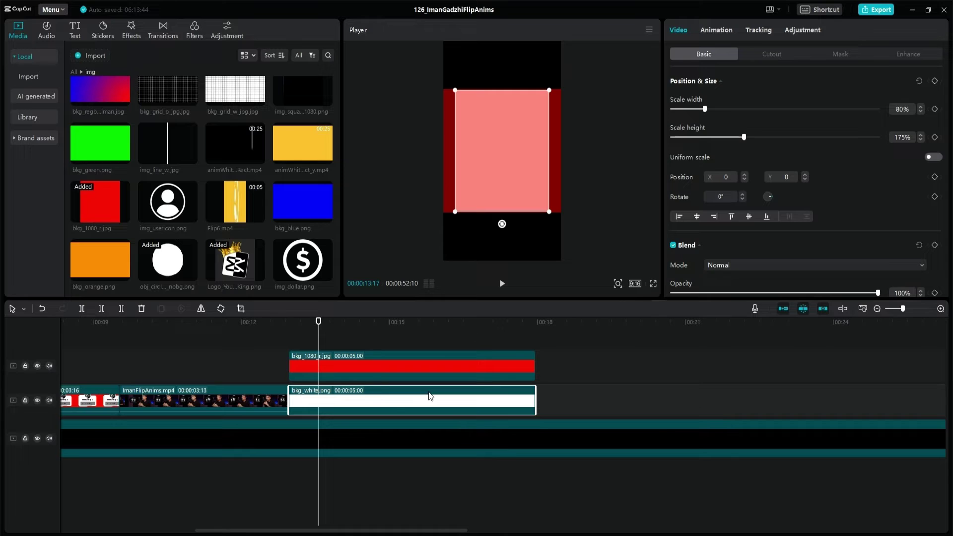
- Delete the red guide image above the white background and move the playhead to the white clip's start
click(398, 374)
key(Delete)
click(392, 398)
key(Up)
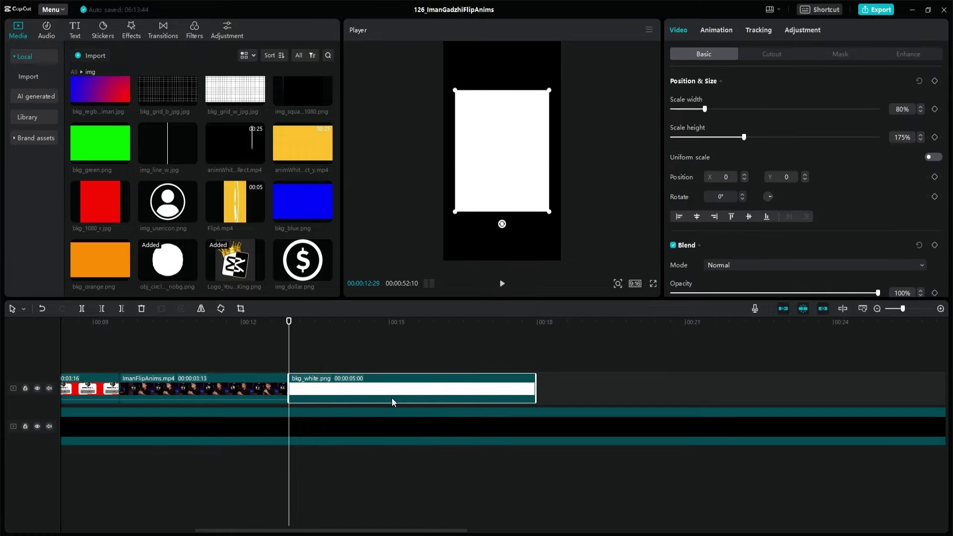
- Duplicate the white background onto a track above it and replace the copy with bkg_black.png
key(ctrl+c)
key(ctrl+v)
scroll(197, 172, up, 3)
drag(112, 218, 368, 355)
click(509, 360)
- Set the black background's scale width to 78% and scale height to 171%, and preview the resulting frame full screen
click(420, 372)
click(922, 140)
click(921, 140)
click(921, 140)
click(921, 140)
click(924, 112)
click(924, 112)
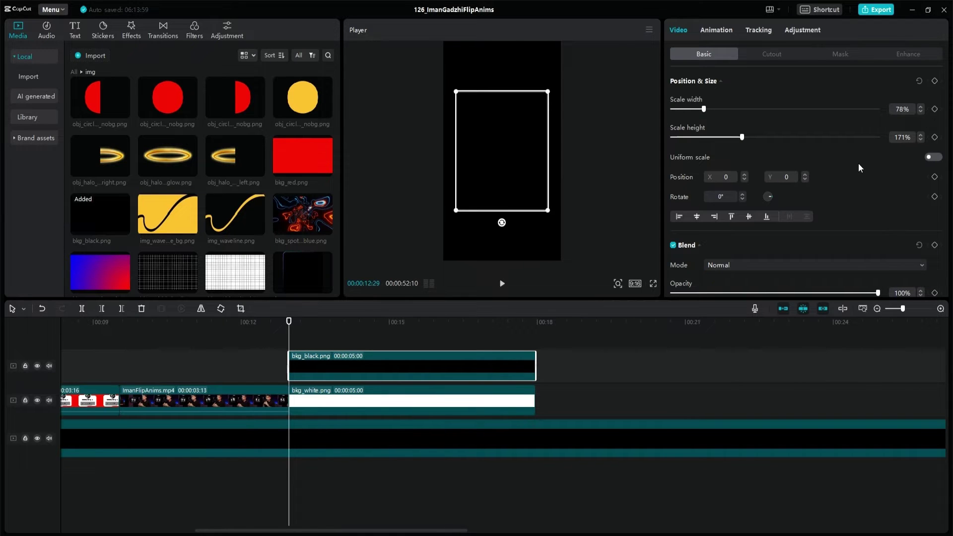
click(653, 284)
key(Escape)
- Add img_dollar.png above the black background at 60% scale and 20% opacity
scroll(204, 189, down, 5)
drag(303, 260, 289, 342)
drag(562, 212, 538, 189)
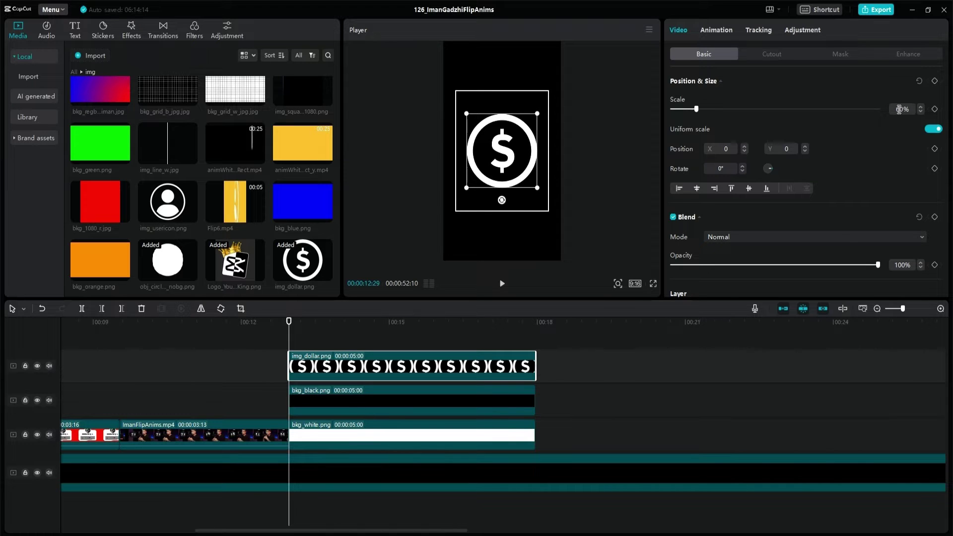
click(903, 264)
text(20)
key(Return)
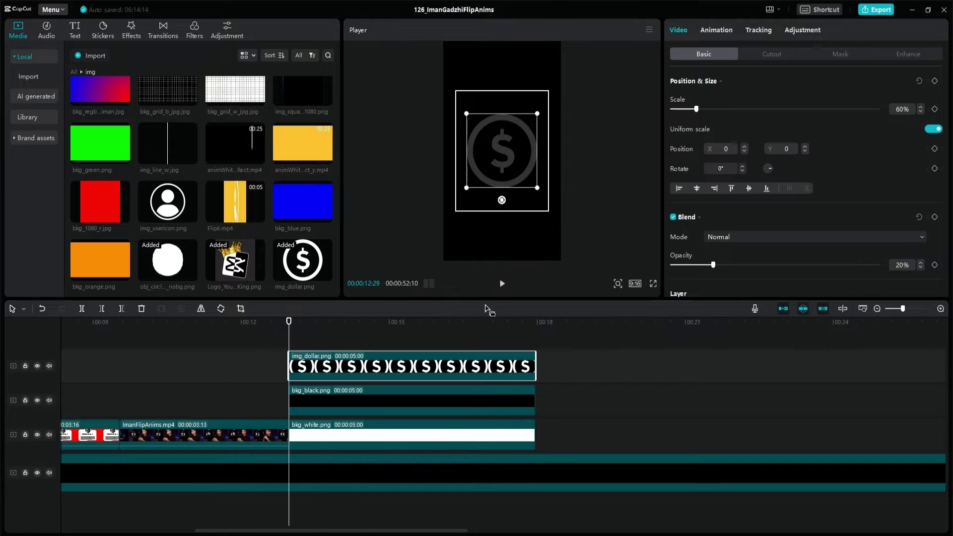
- Duplicate the black background above the dollar image and apply a Split mask to the copy
click(374, 398)
drag(374, 399, 375, 339)
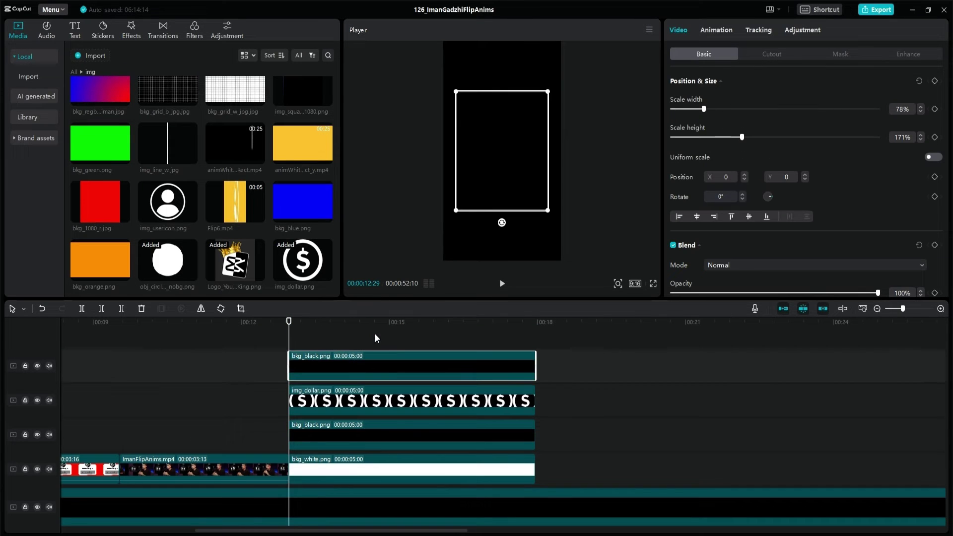
click(842, 55)
click(731, 114)
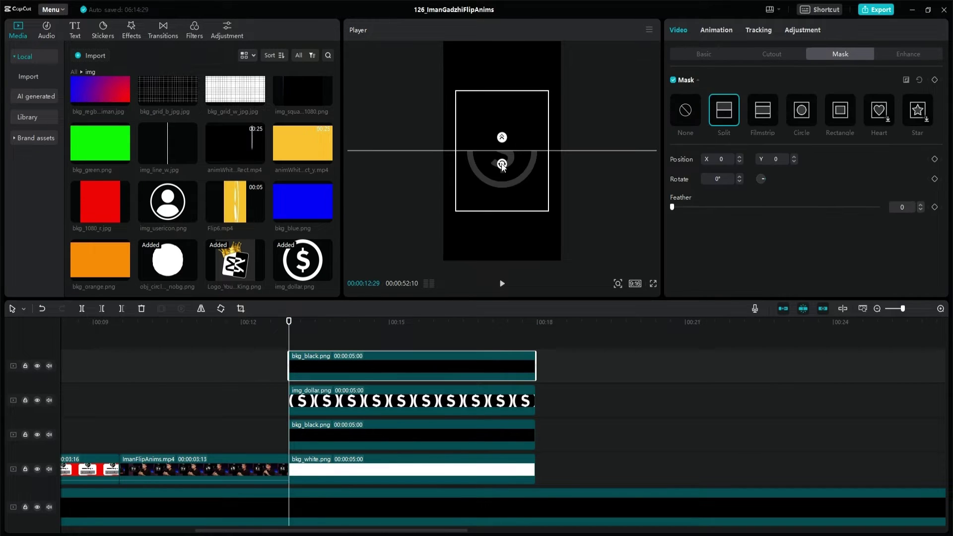
- Rotate the Split mask to 180° with a feather of 50, and preview the faded dollar image full screen
drag(716, 177, 752, 191)
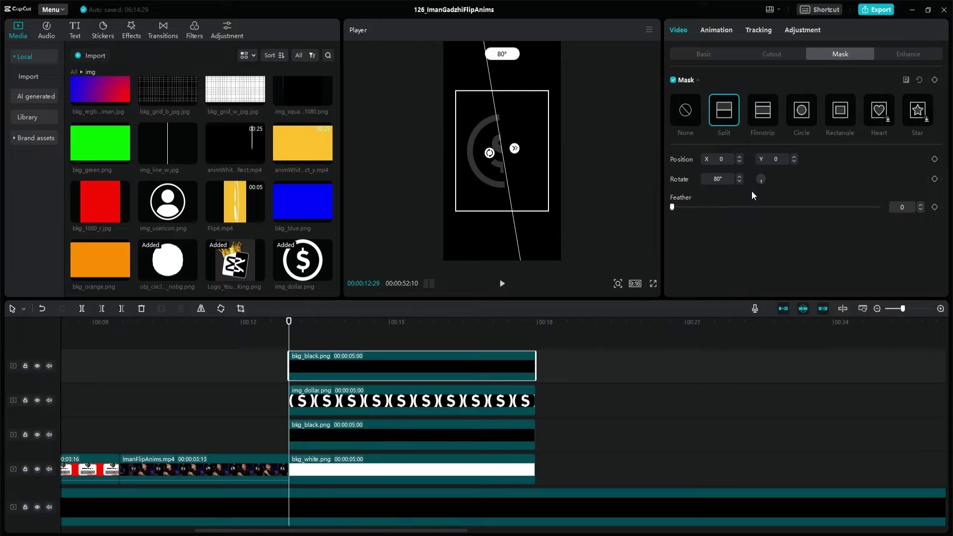
click(715, 182)
text(1)
text(50)
key(Return)
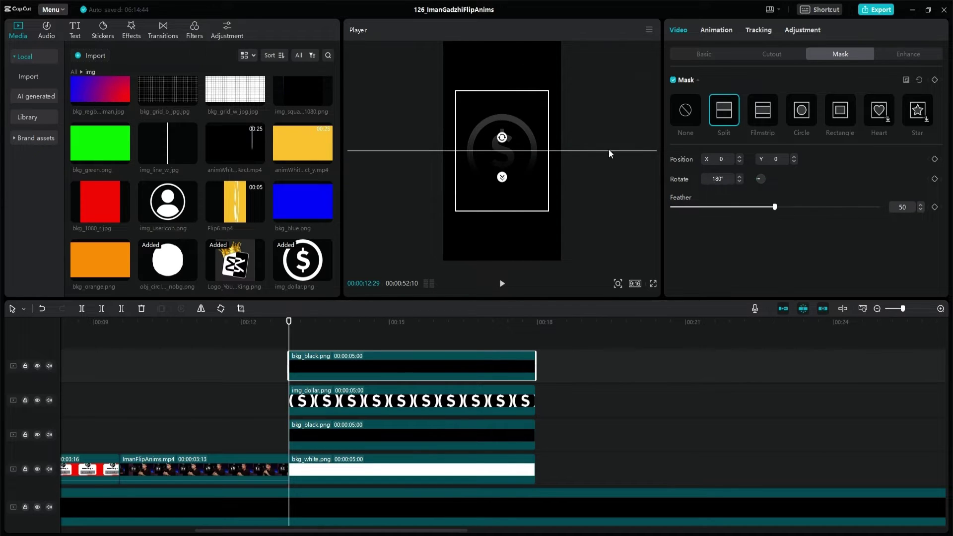
click(654, 284)
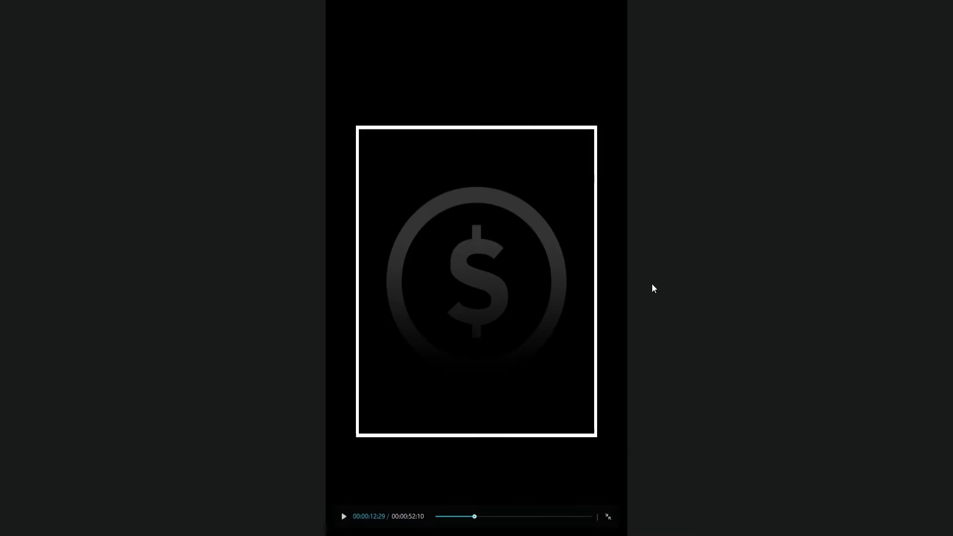
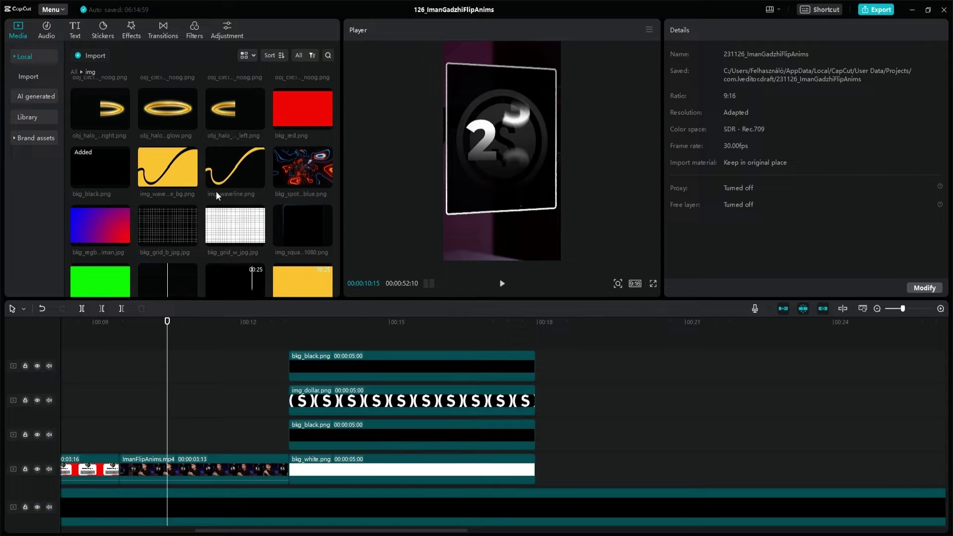
- Add img_number_2.png above the card layers from 00:00:13:19 and trim its end to match theirs
key(Down)
key(shift+Right)
key(shift+Right)
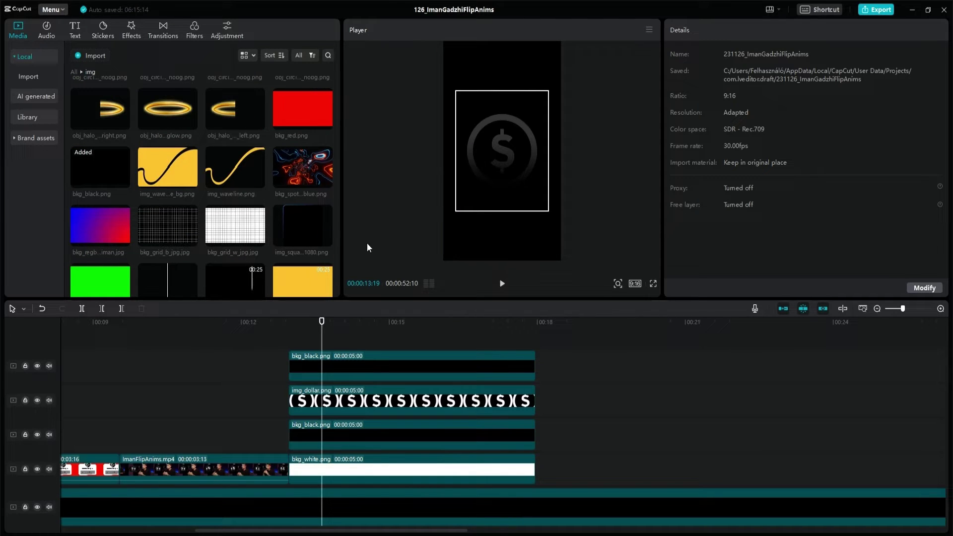
scroll(198, 227, down, 5)
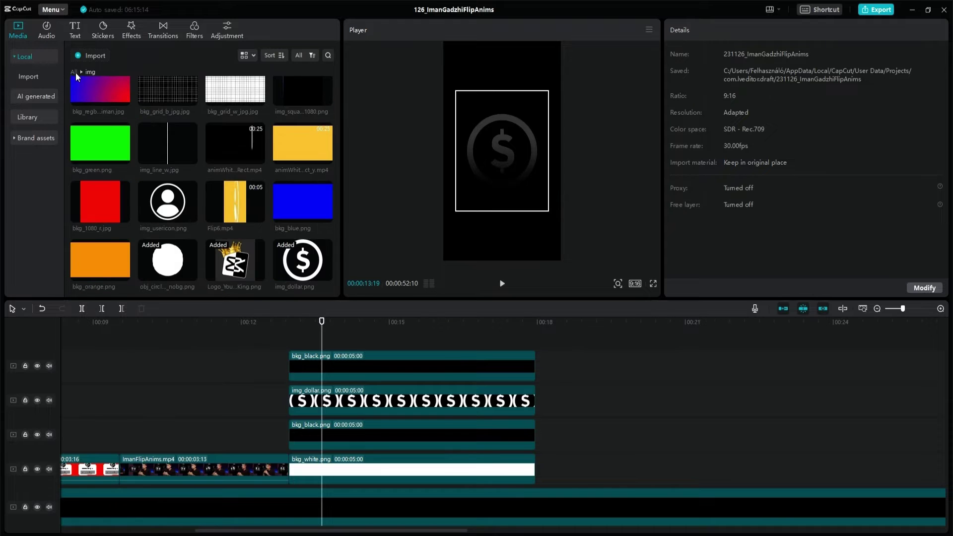
click(74, 72)
drag(230, 213, 328, 342)
drag(567, 367, 537, 372)
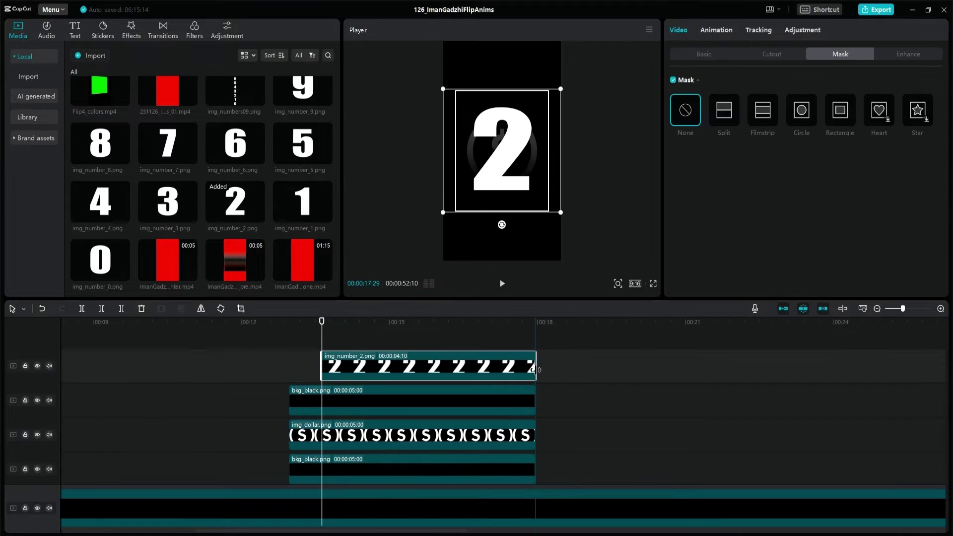
- Add img_number_3.png above the 2 at 00:00:13:19 and scale it to 60%
drag(167, 201, 328, 341)
click(703, 54)
drag(712, 109, 697, 108)
- Place both digits side by side at 50% scale, with the 2 at X -300 and the 3 at X 300, ending with the card layers
click(441, 413)
drag(729, 149, 761, 162)
text(300)
key(Return)
double_click(723, 151)
text(-450)
click(462, 355)
text(450)
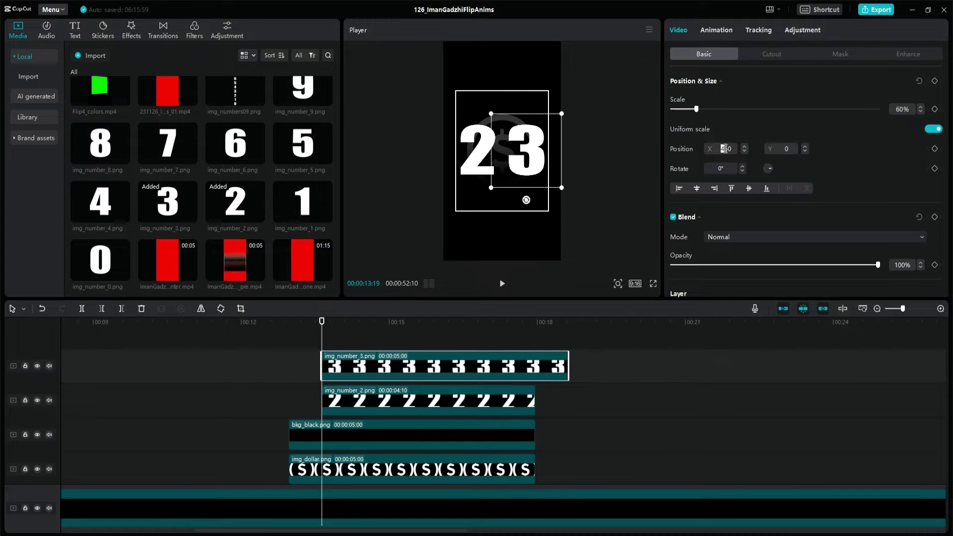
double_click(725, 149)
text(350)
click(463, 399)
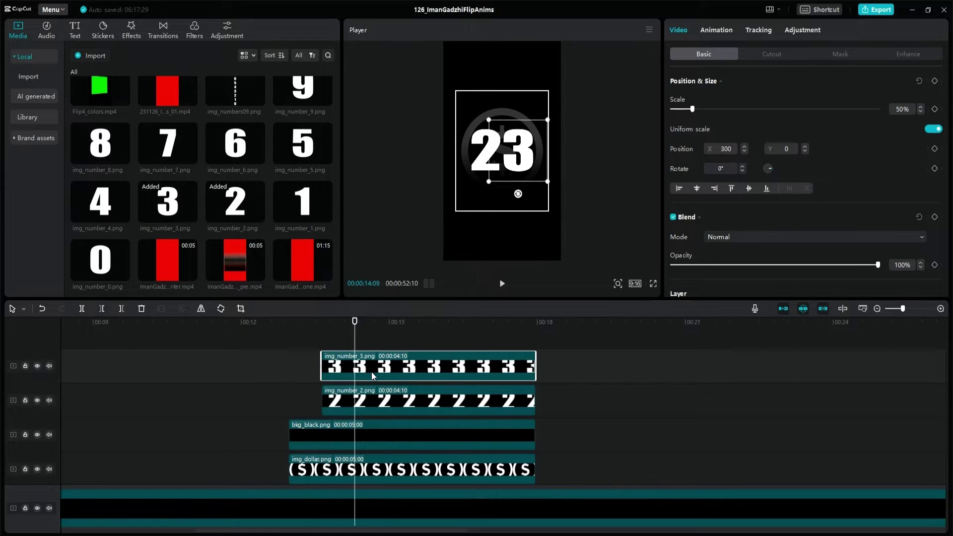
- Paste a copy of the 3 above it from 00:00:14:09 to 00:00:14:19, and split the original 3 at those two times
key(ctrl+v)
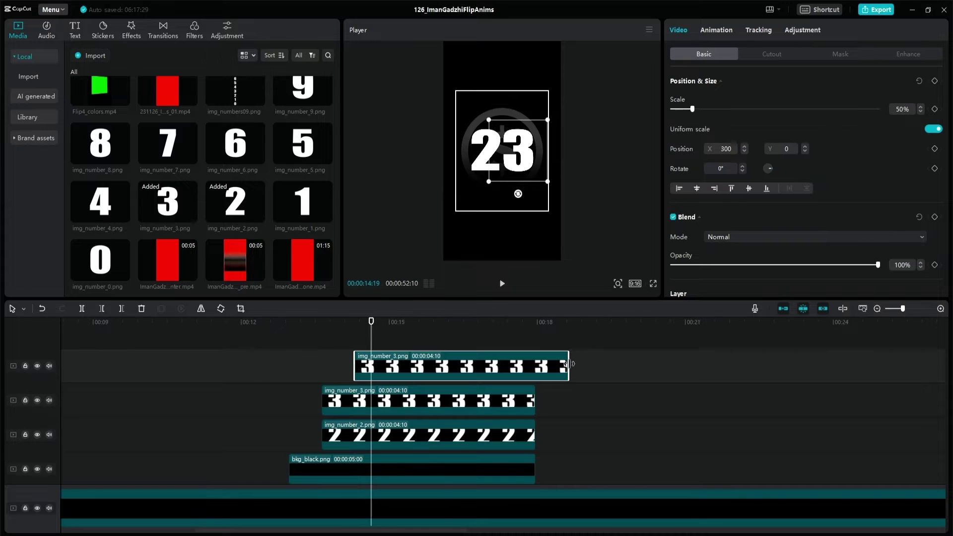
drag(567, 364, 371, 365)
click(374, 413)
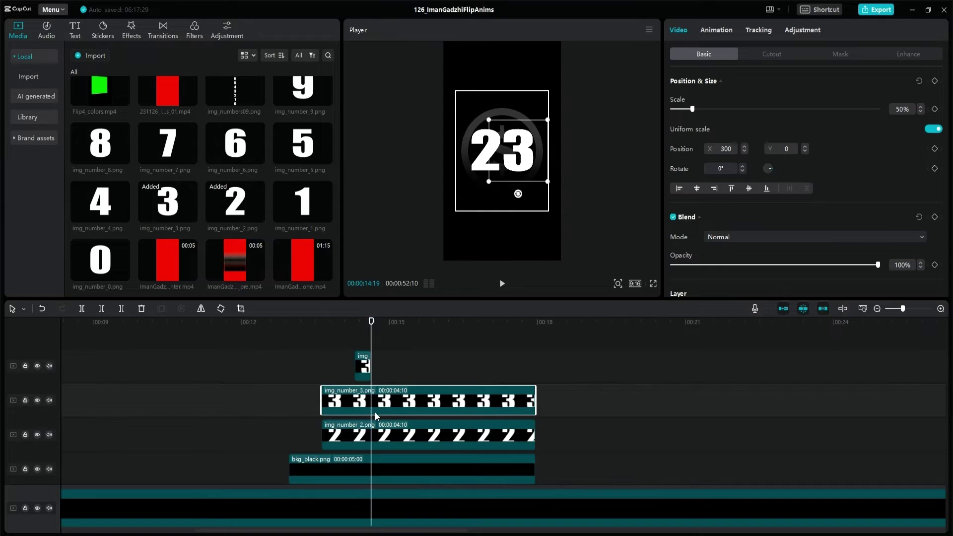
key(b)
click(371, 416)
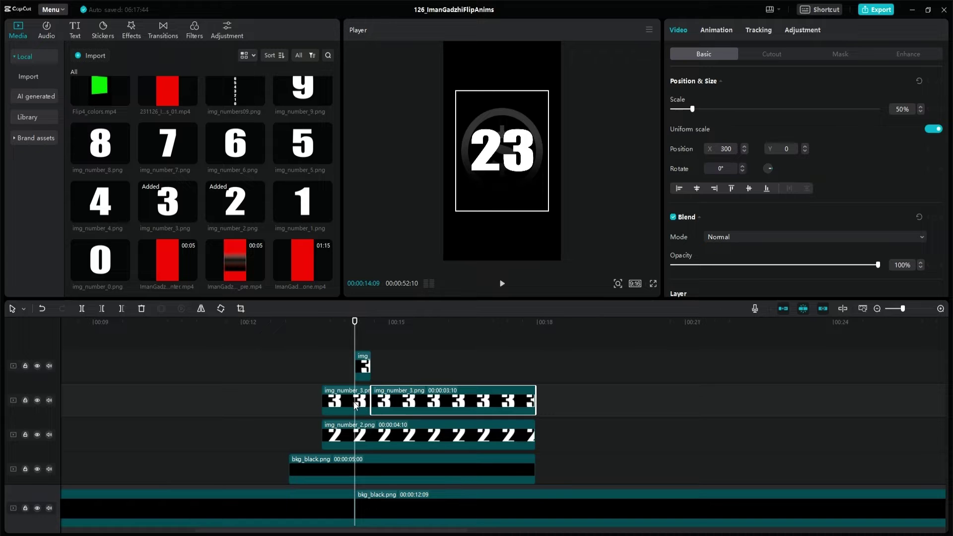
click(355, 405)
- Replace the short upper copy with img_number_2.png and move it below the 3 to Y -1200
drag(238, 204, 367, 366)
click(511, 383)
drag(516, 152, 530, 201)
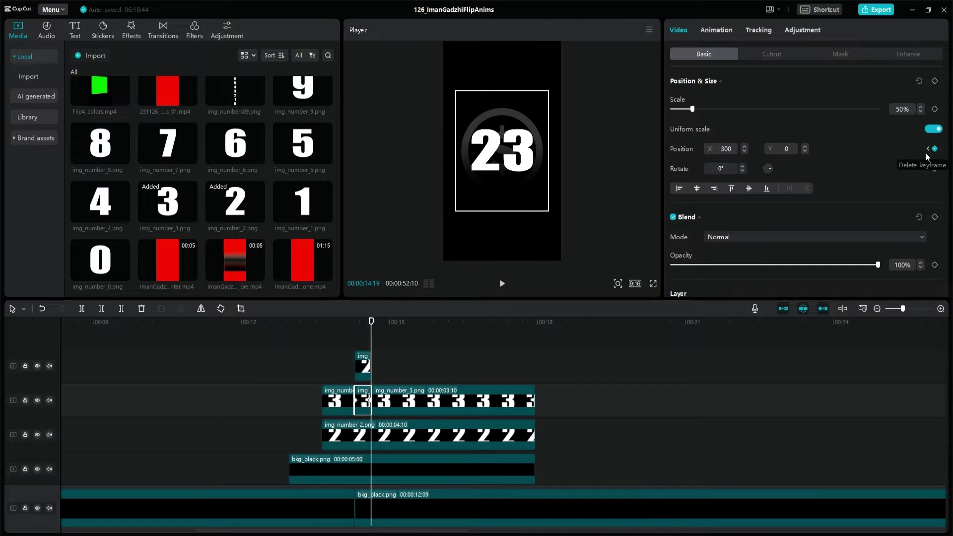
- Keyframe the short 3 to reach Y 1200 at 00:00:14:19 and the short 2 to travel from Y -1200 to Y 0
text(1200)
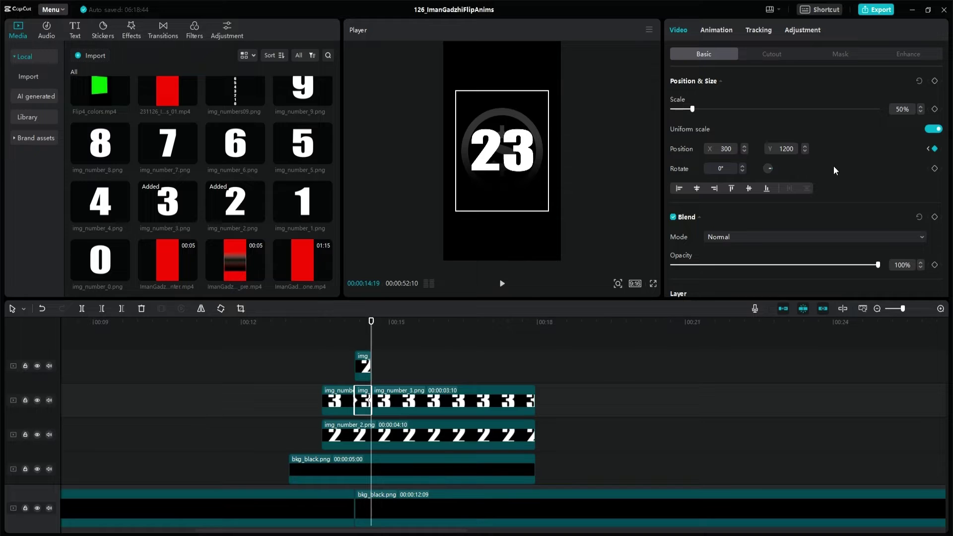
click(368, 370)
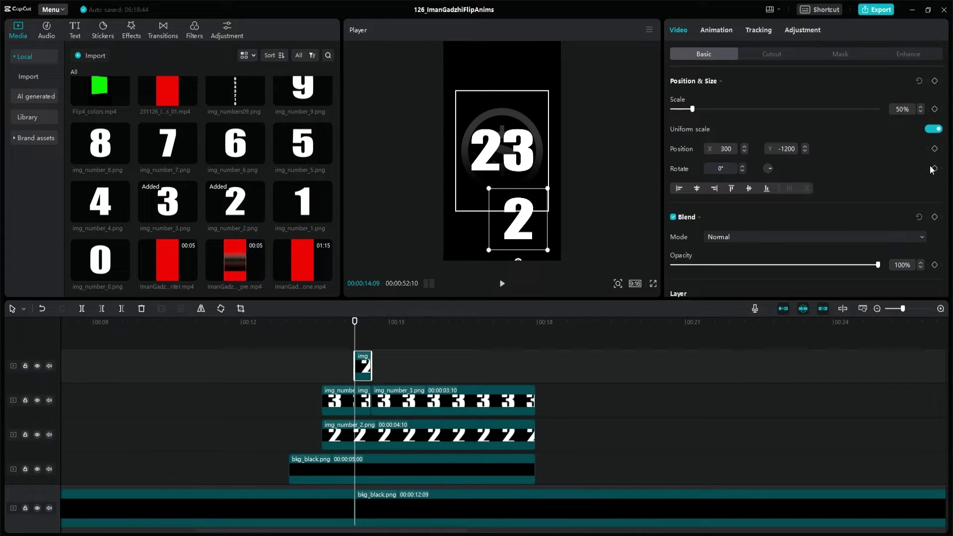
click(935, 149)
key(Down)
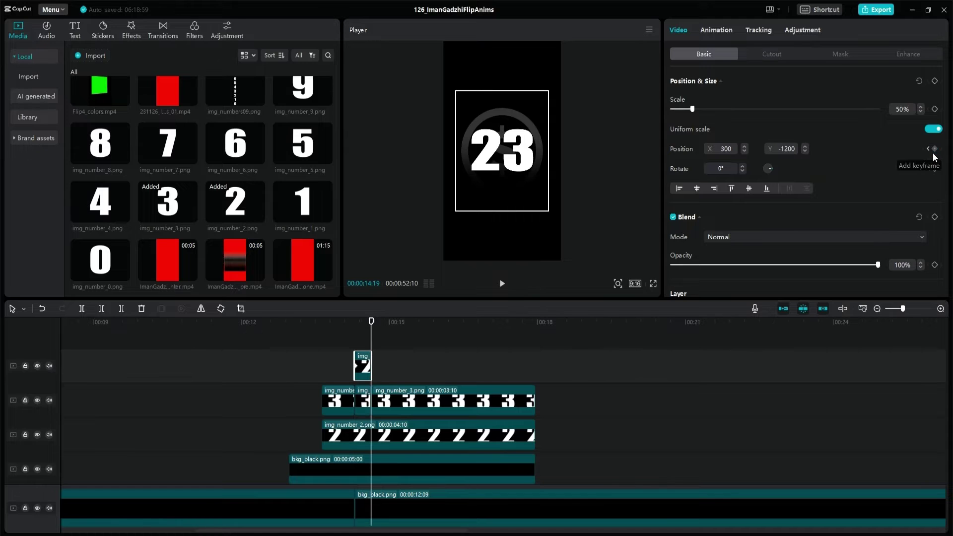
drag(797, 149, 765, 148)
text(0)
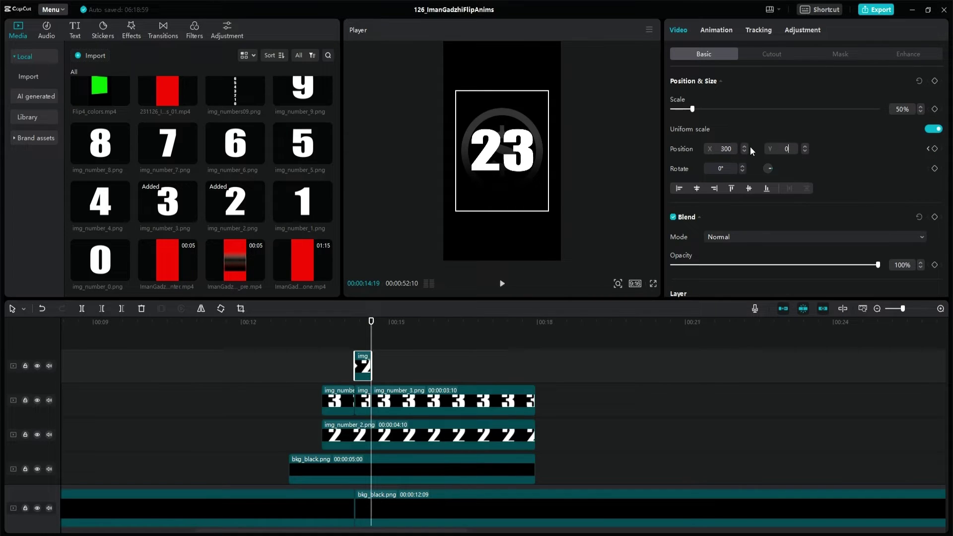
- Step frame by frame back and forth through the change from 3 to 2 to check the vertical digit movement
key(Left)
key(Left)
key(Left)
key(Left)
key(Left)
key(Left)
key(Left)
key(Left)
key(Left)
key(Left)
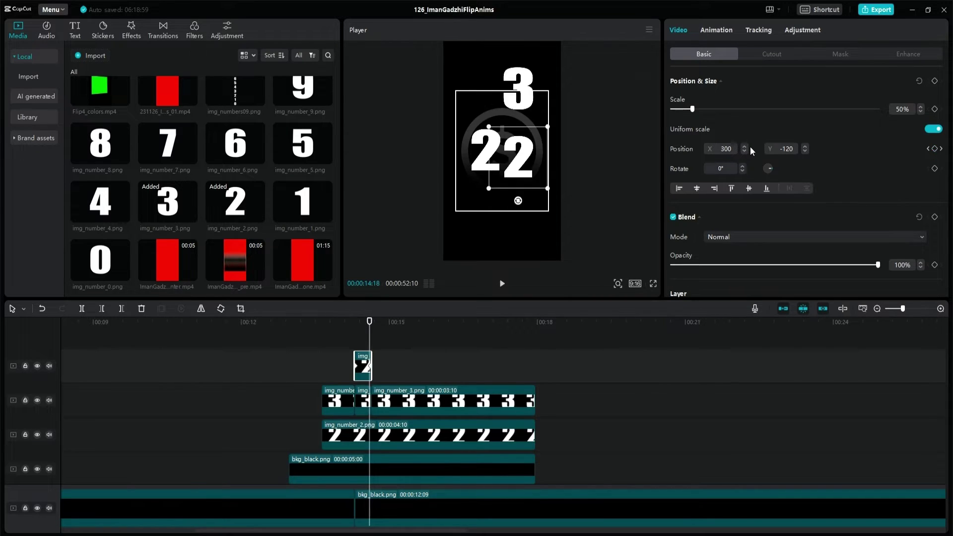
key(Left)
key(Left)
key(Left)
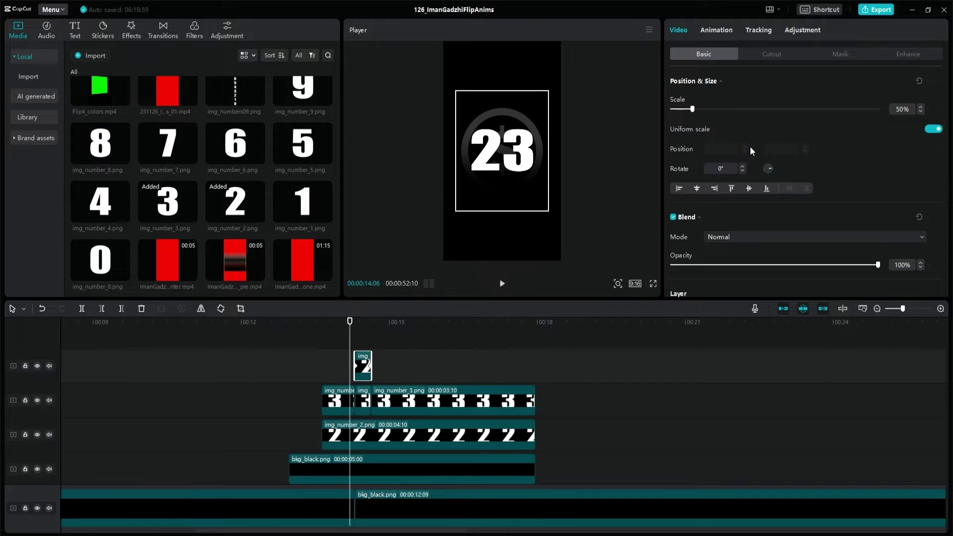
key(Right)
key(Right)
key(Right)
key(Right)
key(Right)
key(Right)
key(Right)
key(Right)
key(Right)
key(Right)
key(Right)
key(Right)
key(Right)
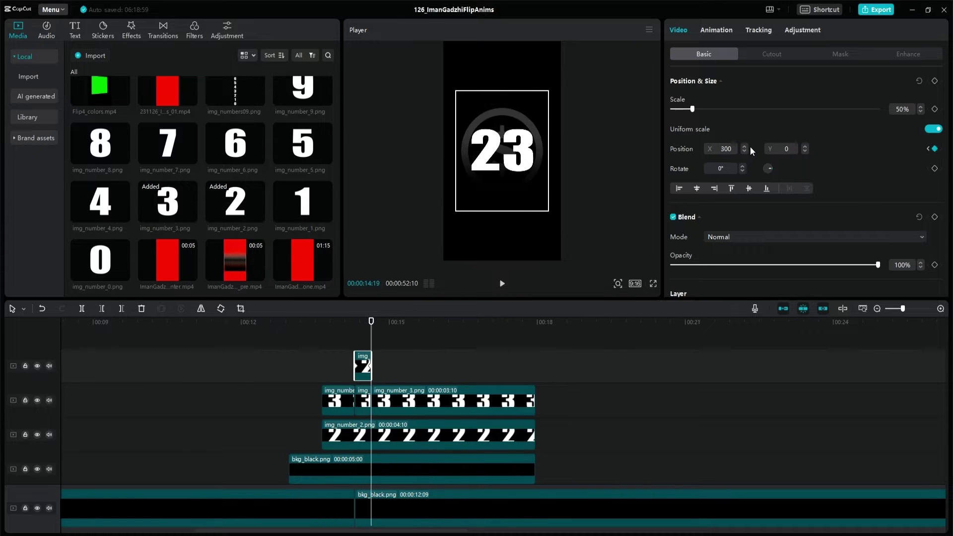
- Delete the leftover 3 segment after 00:00:14:19 and paste a copy of the two short animated clips there
click(389, 398)
key(Delete)
click(365, 403)
click(365, 371)
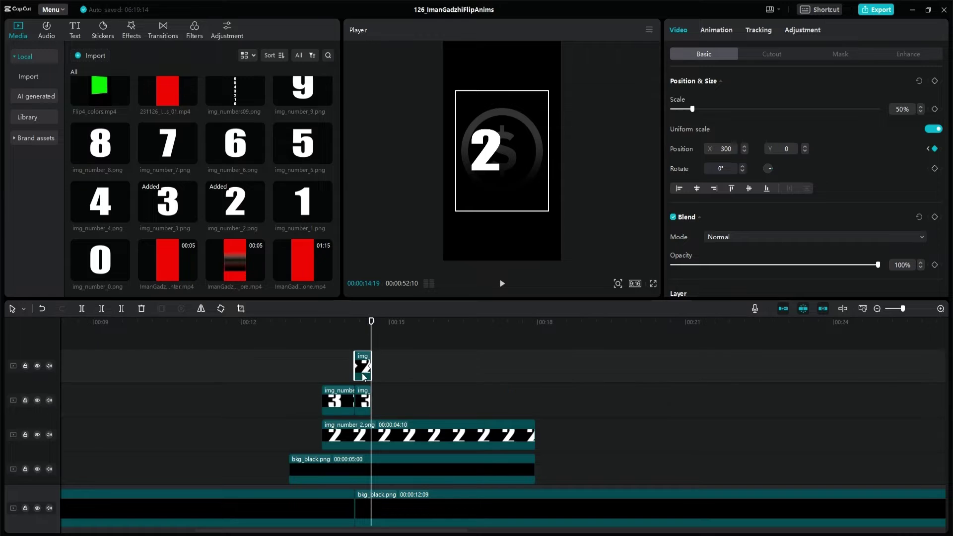
ctrl+click(362, 398)
key(ctrl+c)
key(ctrl+v)
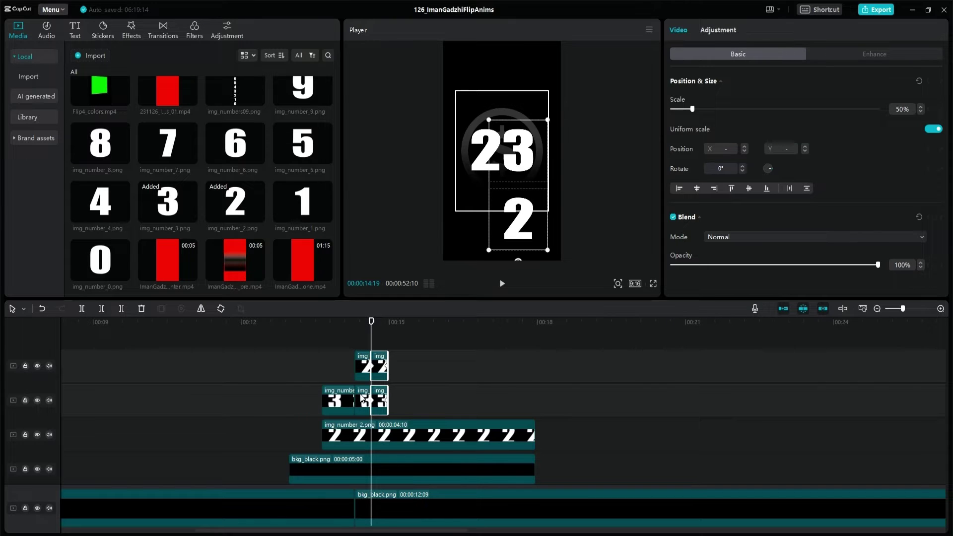
- Replace the pasted pair's lower clip with img_number_2.png and its upper clip with img_number_1.png
drag(238, 210, 382, 405)
click(511, 380)
drag(321, 228, 381, 371)
click(508, 380)
- Repeat the animated pair end to end until nine pairs stand in a row, and check the digits in the reference clip
click(368, 373)
key(space)
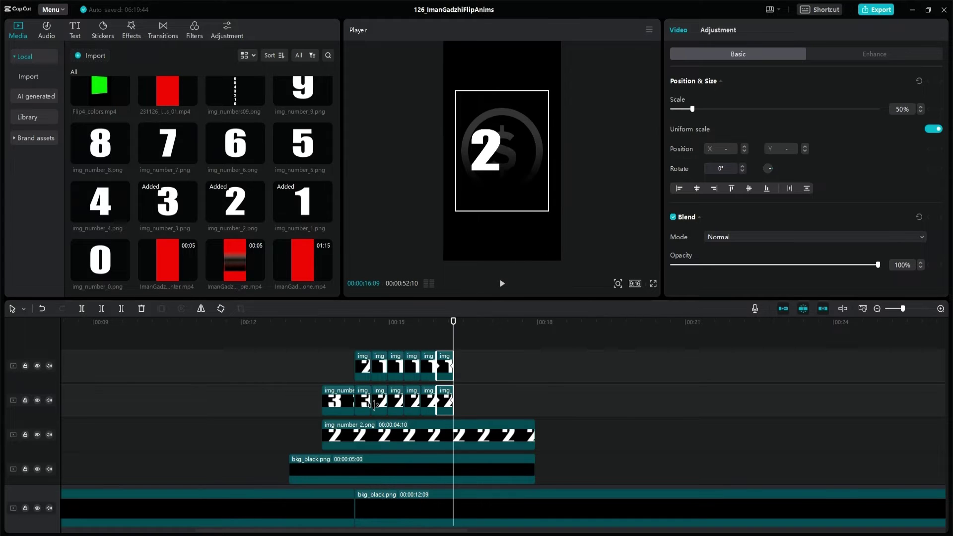
scroll(276, 443, down, 3)
click(268, 444)
scroll(276, 443, up, 3)
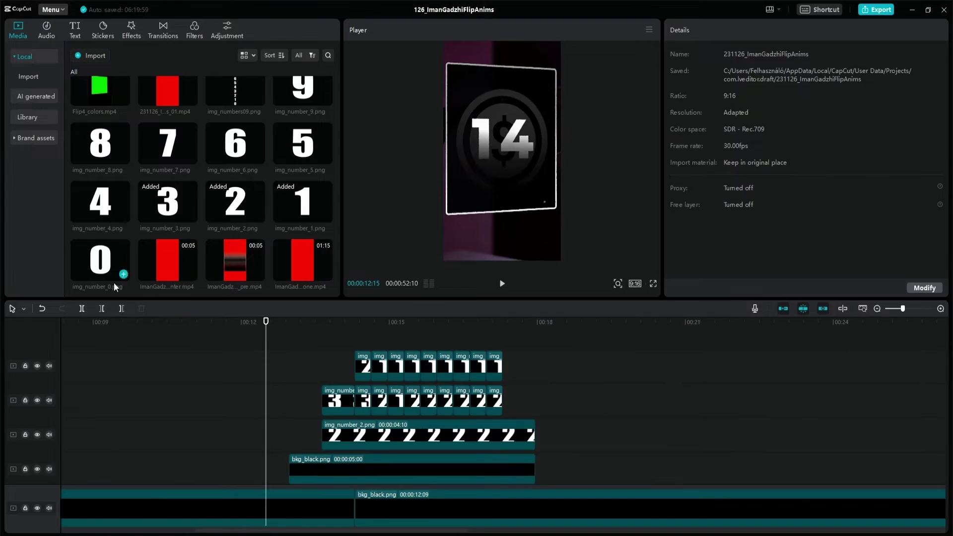
- Replace the digits of the following pairs with the 0, 9, 8, 7 and 6 number images to continue the countdown sequence
drag(122, 276, 469, 356)
click(509, 381)
drag(100, 143, 432, 371)
click(509, 380)
drag(168, 143, 448, 367)
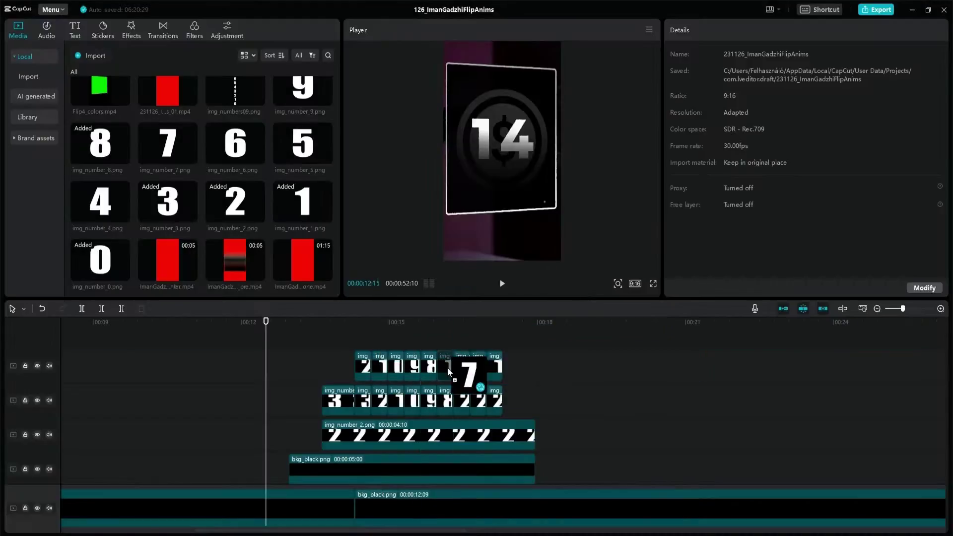
click(509, 381)
drag(236, 143, 462, 368)
click(509, 380)
- Finish the right-hand digit sequence with img_number_5.png and img_number_4.png, extending the final 4 to the end of the card layers
drag(303, 143, 497, 400)
key(ctrl+z)
drag(100, 201, 534, 371)
click(496, 404)
key(space)
click(509, 373)
click(499, 368)
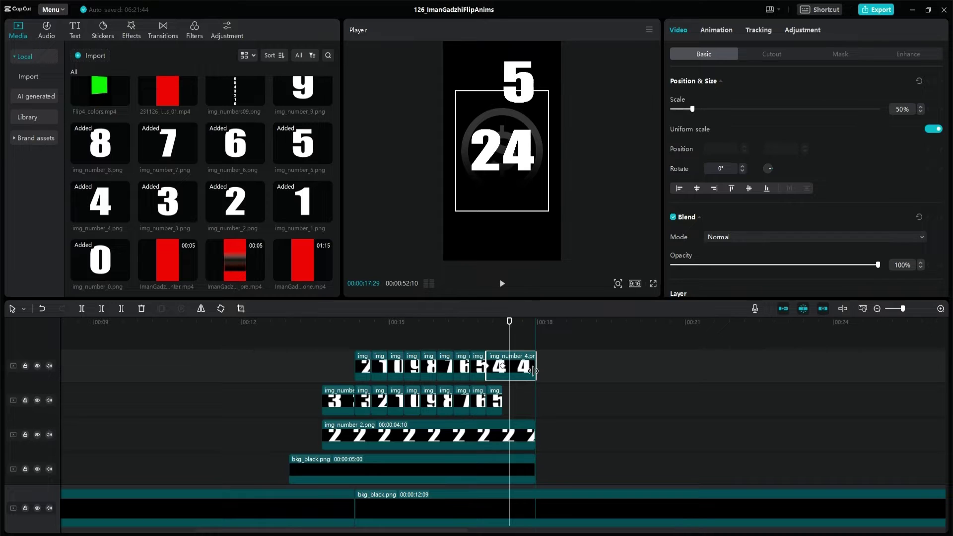
- Play the digit sequence and split the long img_number_2.png clip at 00:00:15:09 and 00:00:16:09
click(332, 350)
key(space)
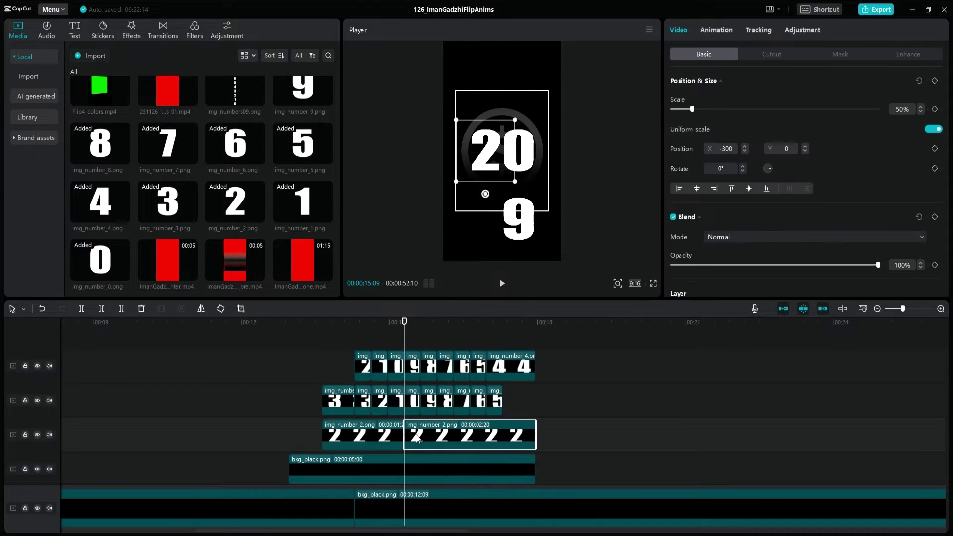
key(Down)
key(Down)
key(Down)
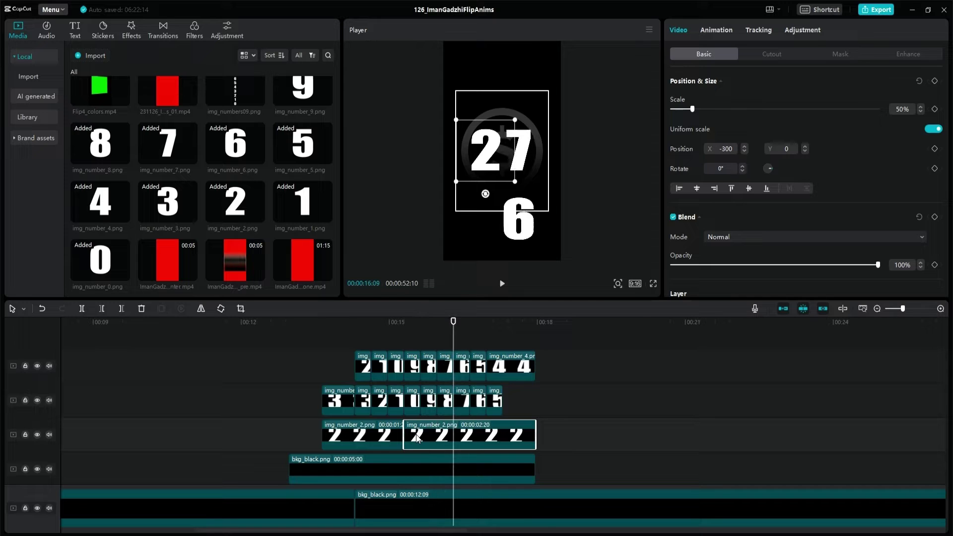
key(ctrl+b)
- Duplicate the middle segment of the long 2 clip above itself at 00:00:15:09 and replace the copy with img_number_1.png
click(416, 437)
key(ctrl+c)
key(shift+Left)
key(ctrl+v)
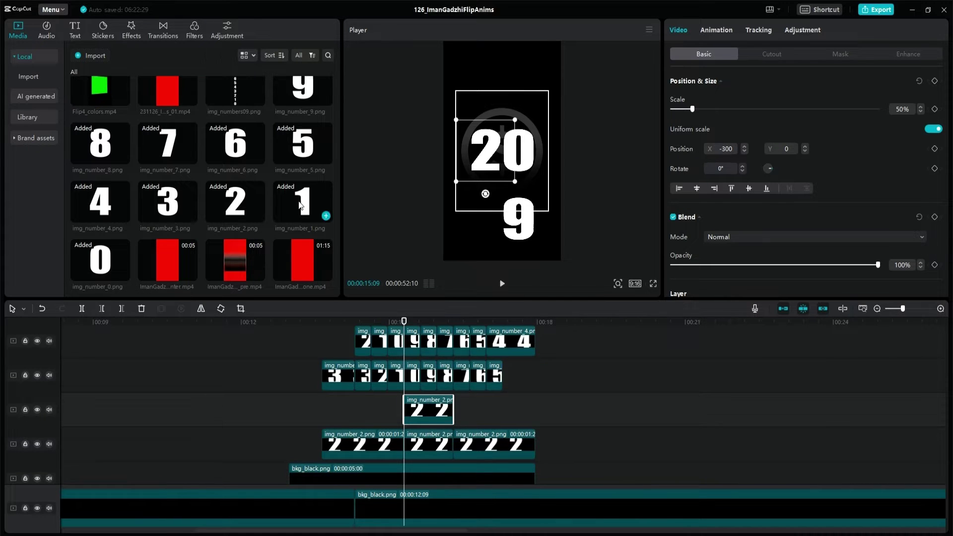
drag(301, 206, 429, 413)
click(509, 383)
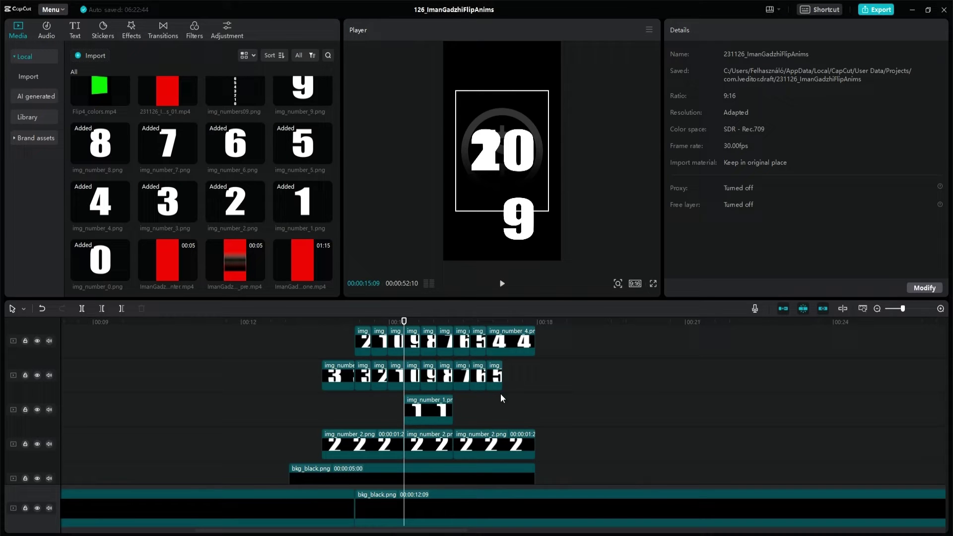
- Keyframe the img_number_1.png clip's vertical position from -1200 at 00:00:15:09 to 0 at 00:00:16:09
click(437, 412)
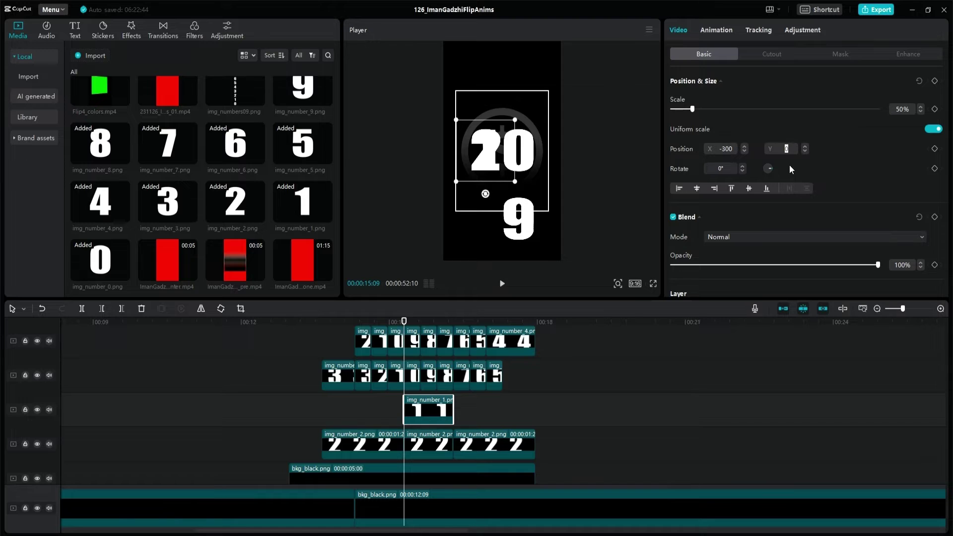
text(-1200)
key(Return)
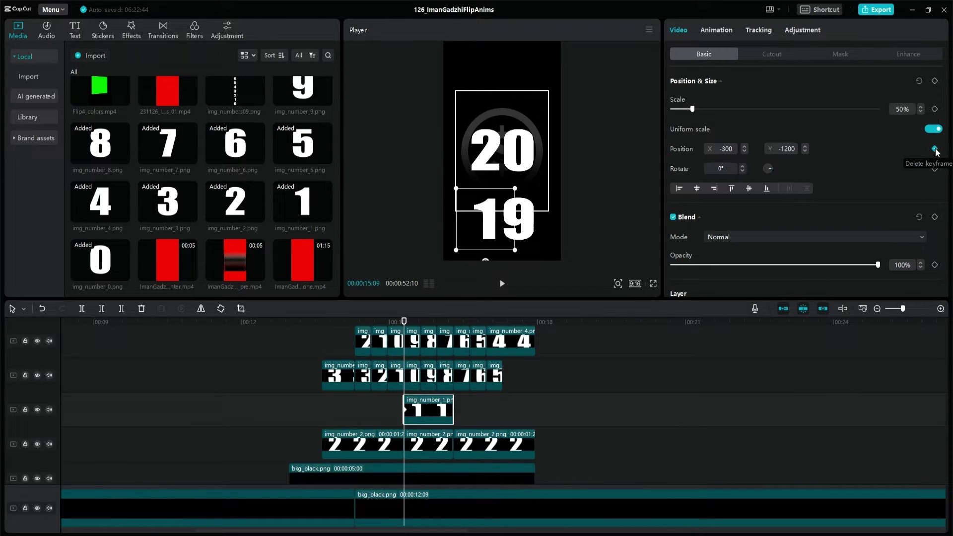
key(space)
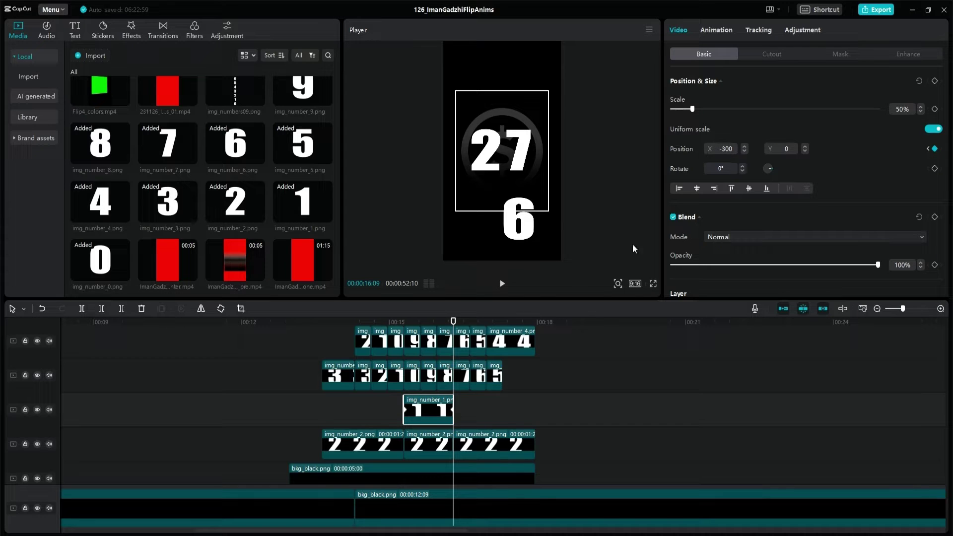
- Extend the img_number_1.png clip to the end of the card layers and delete the last img_number_2.png segment
drag(452, 418, 534, 415)
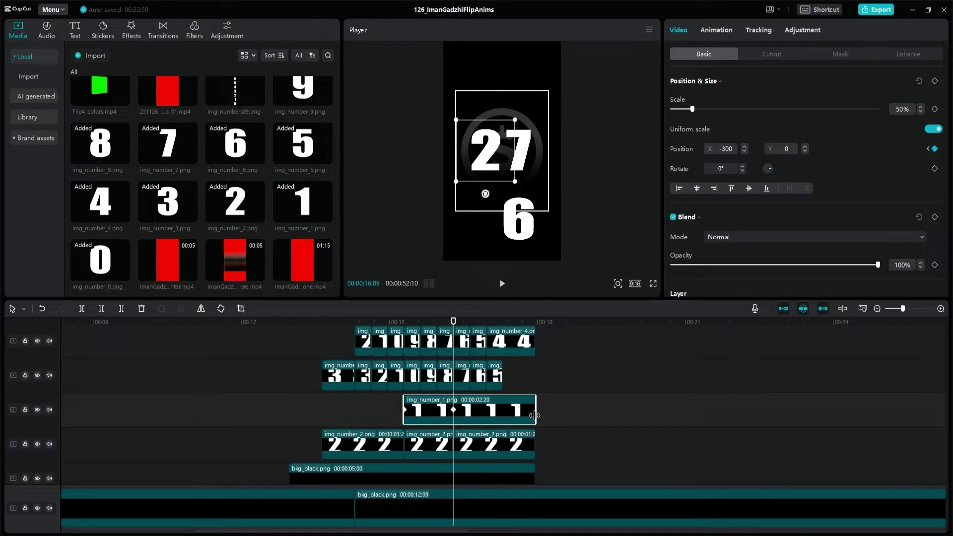
click(472, 454)
key(Delete)
- Animate the second img_number_2.png segment to roll upward as the 1 rises, and play the counter
click(430, 451)
key(Up)
key(Up)
key(Up)
key(Up)
key(Up)
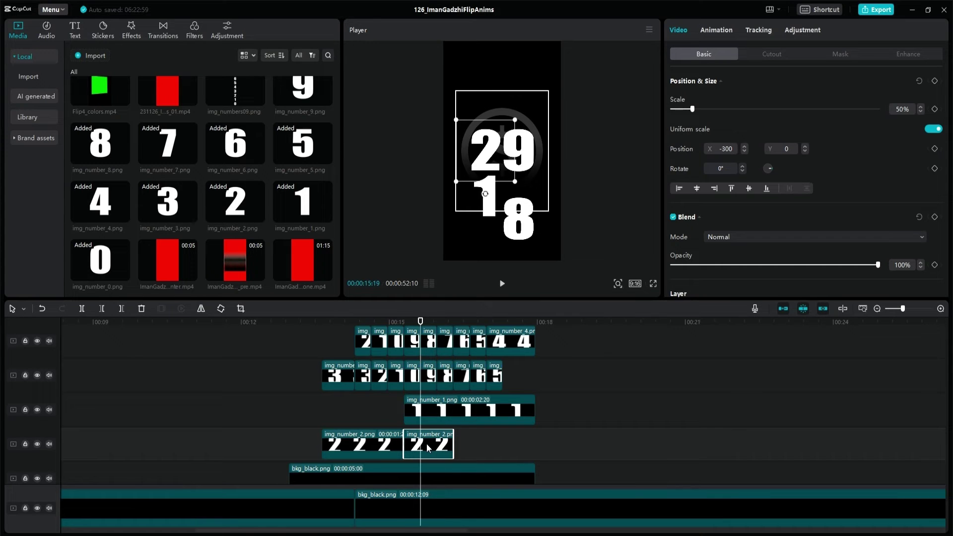
click(339, 412)
click(336, 412)
key(space)
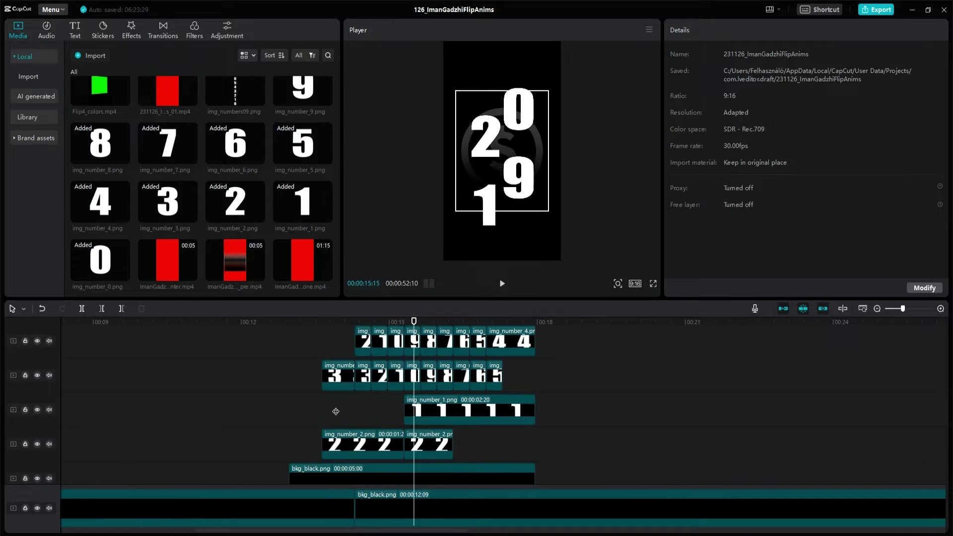
key(space)
- Add bkg_red.png from the img folder above the number tracks, aligned with the card layers' start, and rotate it 90°
scroll(188, 121, up, 5)
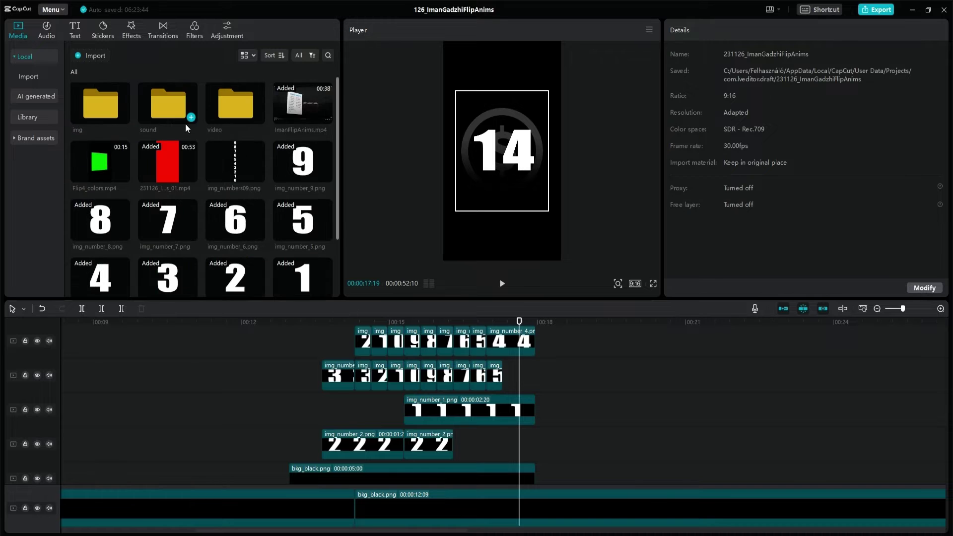
double_click(113, 105)
scroll(246, 190, down, 2)
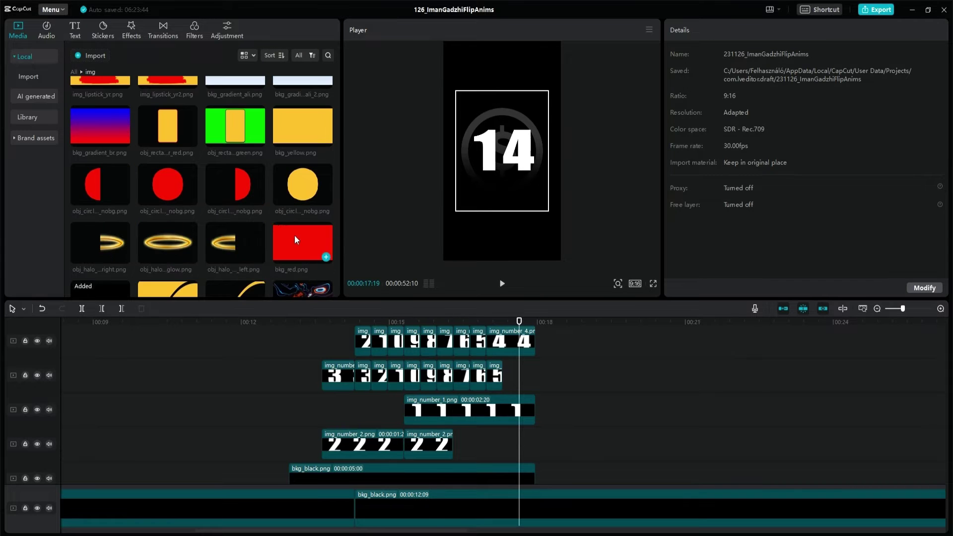
drag(296, 243, 347, 405)
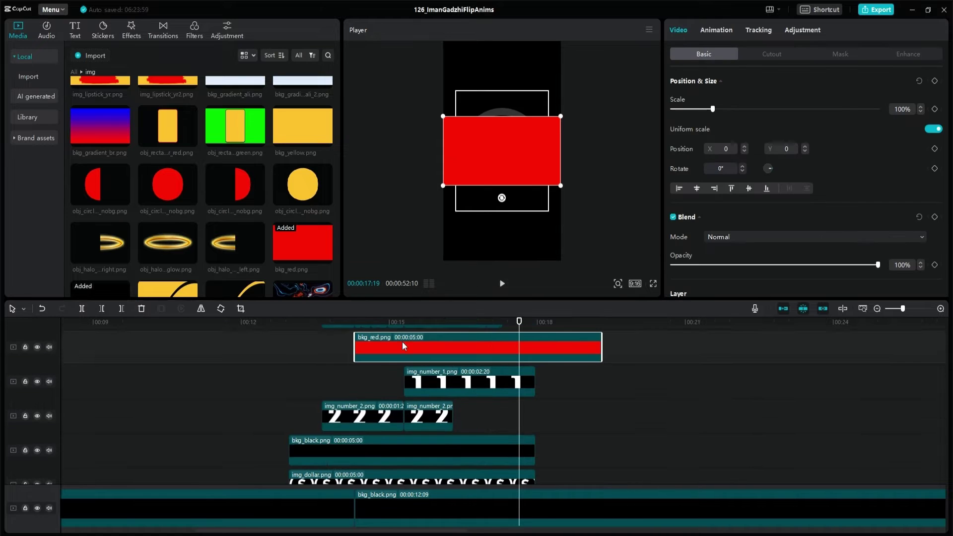
drag(403, 341, 321, 375)
scroll(358, 373, up, 3)
text(9)
key(Return)
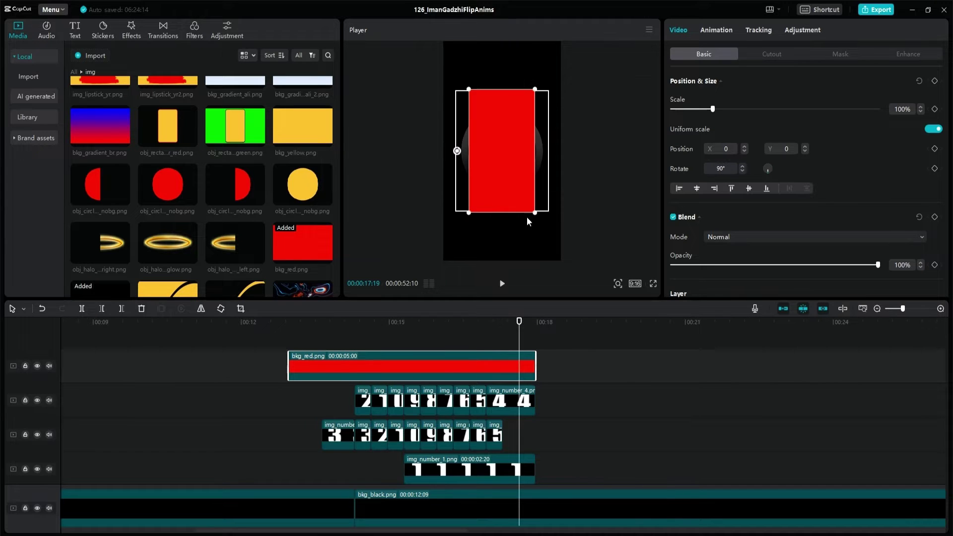
- Enlarge the red background to 189% so it covers the frame, and assign it to layer 5
drag(527, 216, 564, 270)
scroll(773, 240, down, 2)
click(845, 262)
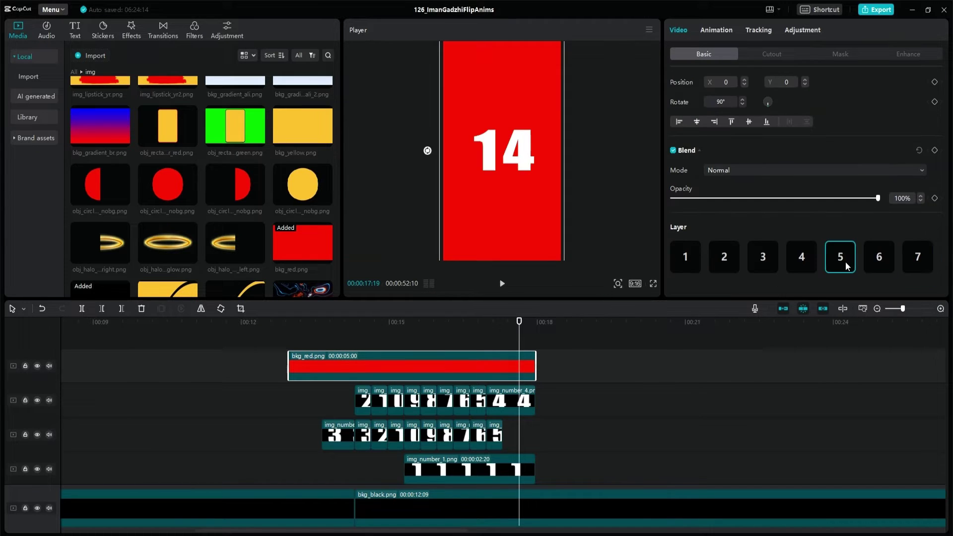
click(802, 258)
click(765, 263)
click(840, 261)
- Hide the two bkg_black.png overlay tracks, the img_dollar.png track and the bkg_white.png track
scroll(448, 406, down, 1)
scroll(37, 368, down, 4)
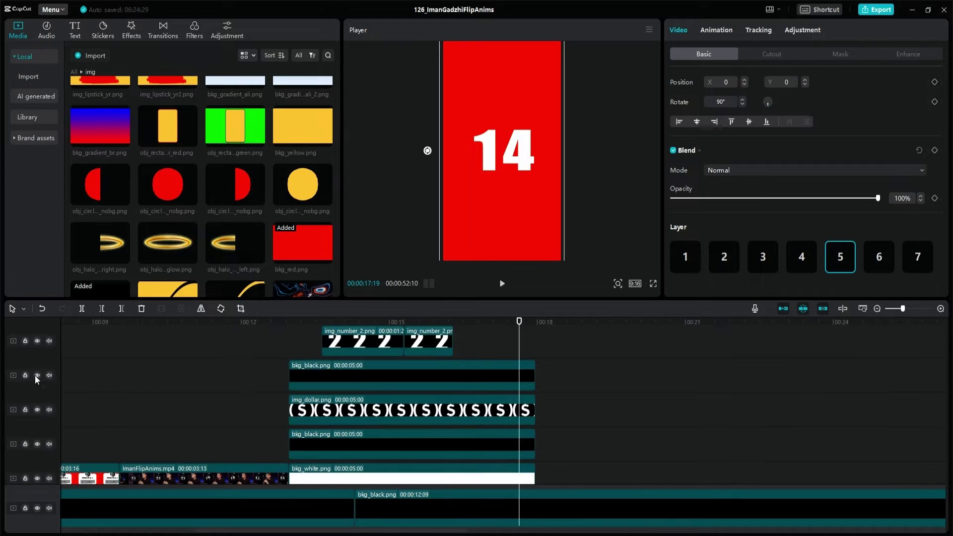
click(37, 375)
click(38, 410)
click(38, 444)
click(38, 478)
scroll(453, 379, down, 1)
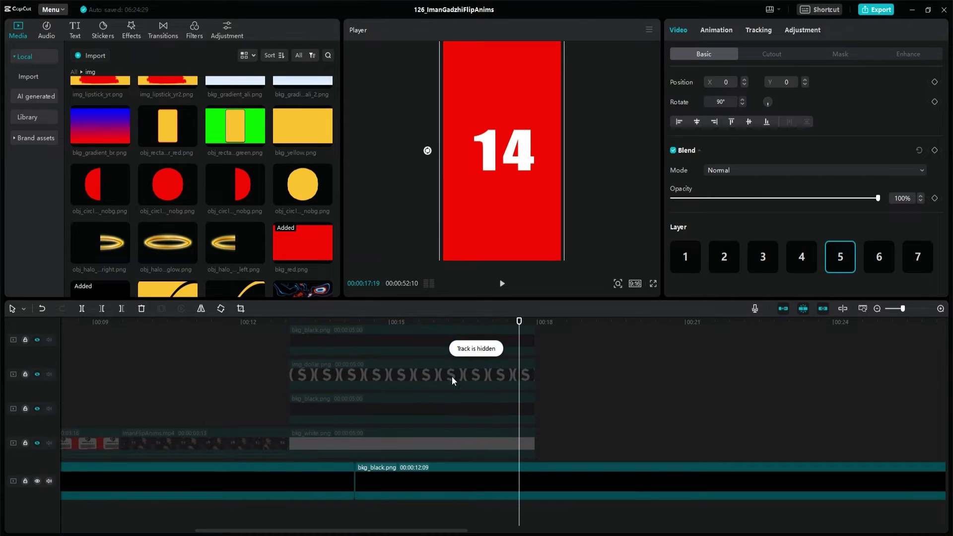
- Move the red background to layer 1 and play the digit sequence over it
click(690, 263)
scroll(576, 376, up, 5)
click(279, 336)
key(space)
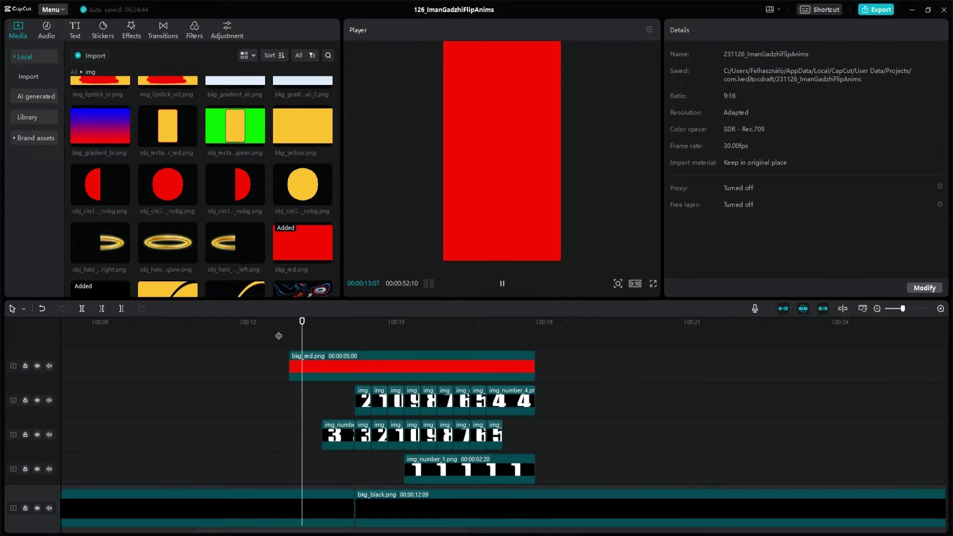
key(space)
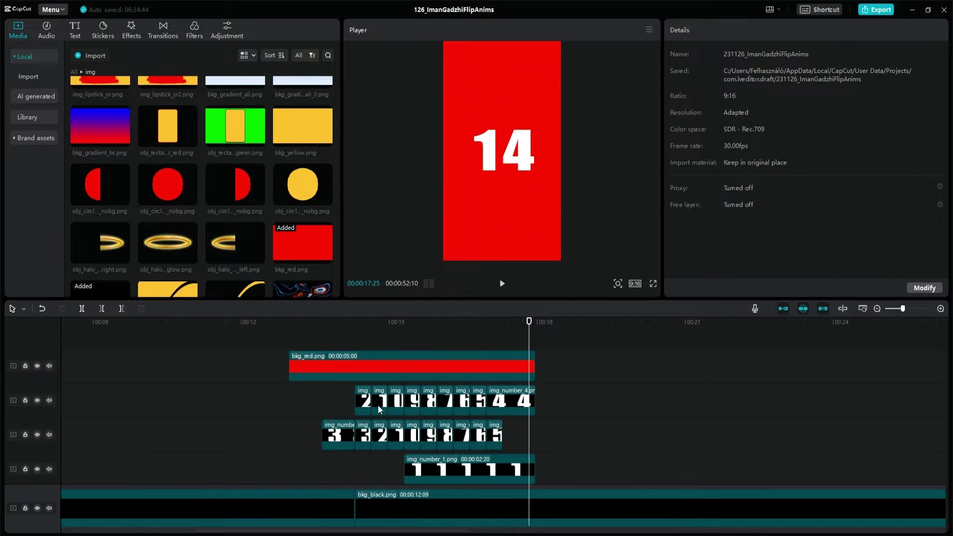
- Limit the range to the bkg_red.png clip and export it as ImanGadzhiFlipAnims_counter_pre2.mp4
right_click(488, 368)
mouse_move(547, 528)
click(642, 514)
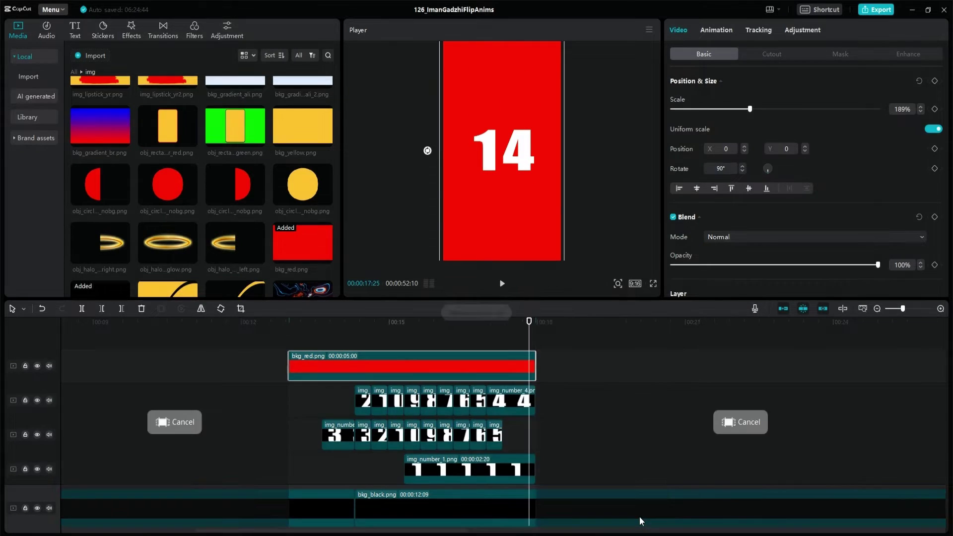
click(880, 11)
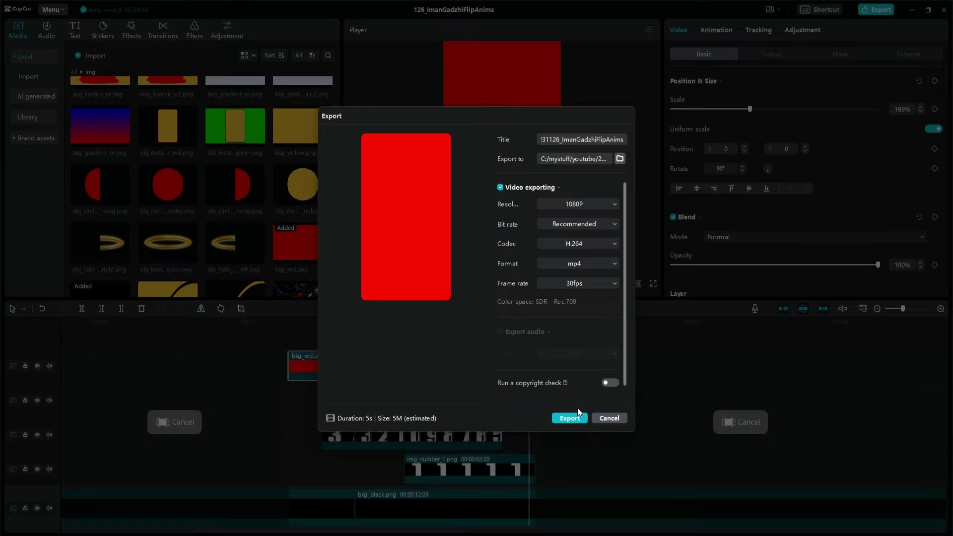
click(581, 422)
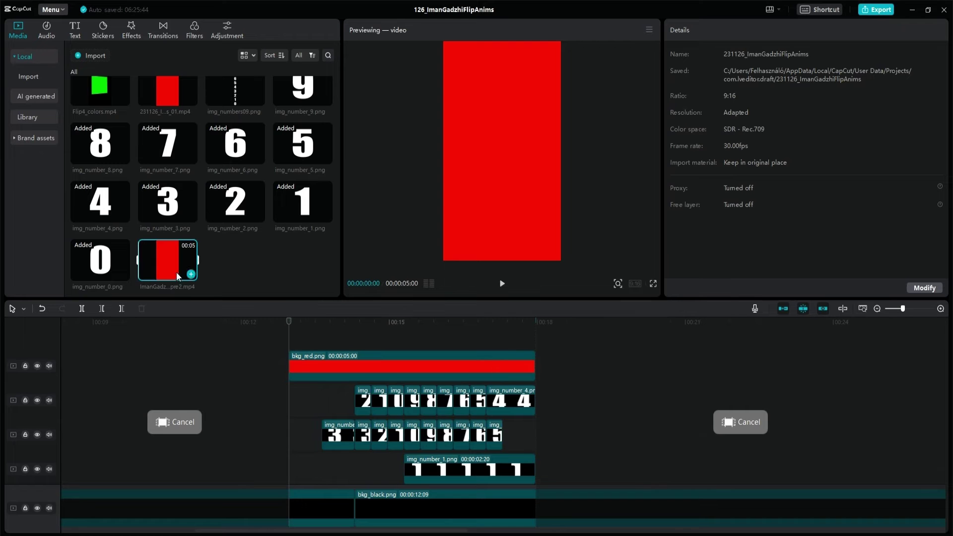
- Place ImanGadzhiFlipAnims_counter_pre2.mp4 on a top track at the card's start and delete the bkg_red.png clip
click(187, 273)
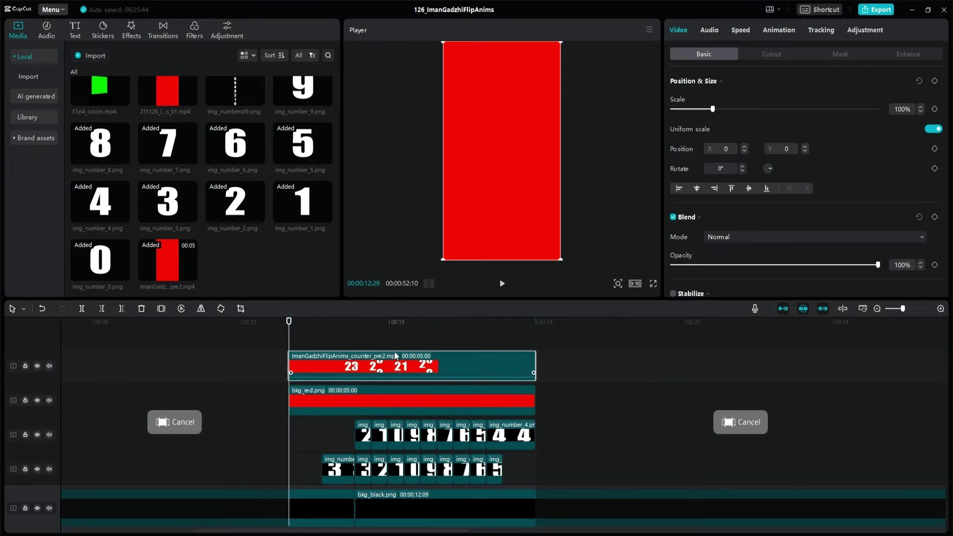
click(407, 406)
key(Delete)
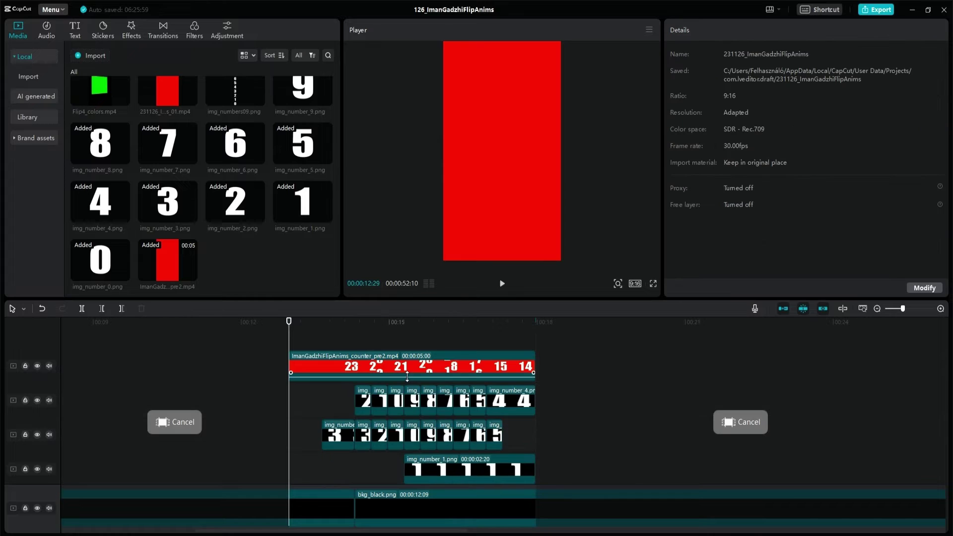
- Hide the four tracks that hold the individual number images
click(37, 401)
click(37, 435)
click(36, 469)
scroll(50, 472, down, 1)
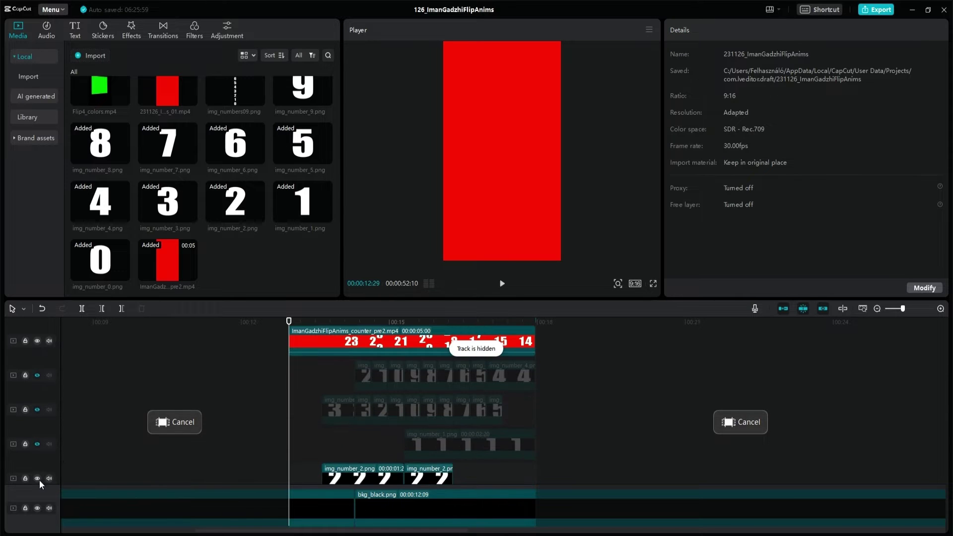
click(37, 479)
scroll(158, 453, down, 4)
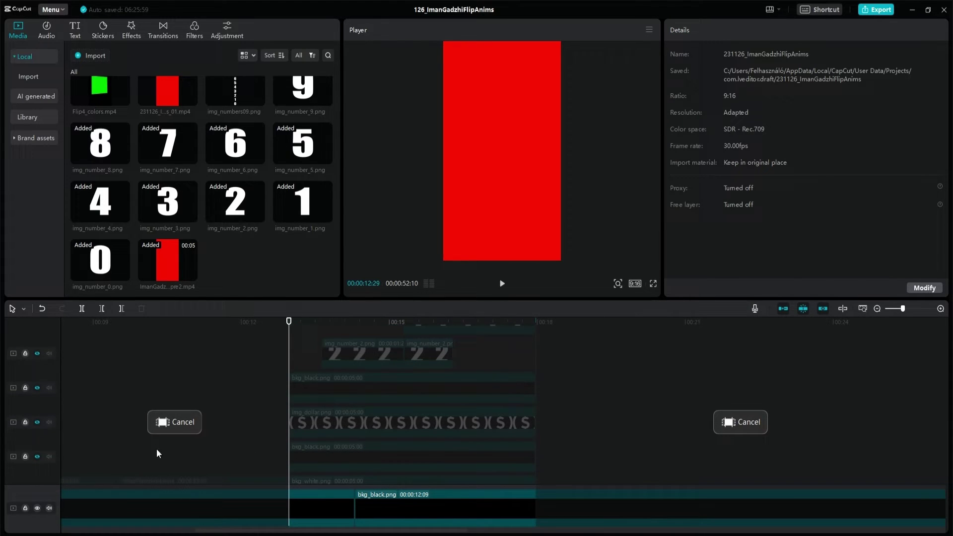
- Unhide the card's bkg_black.png, img_dollar.png and bkg_white.png tracks
click(37, 388)
click(37, 422)
click(37, 457)
scroll(341, 452, down, 1)
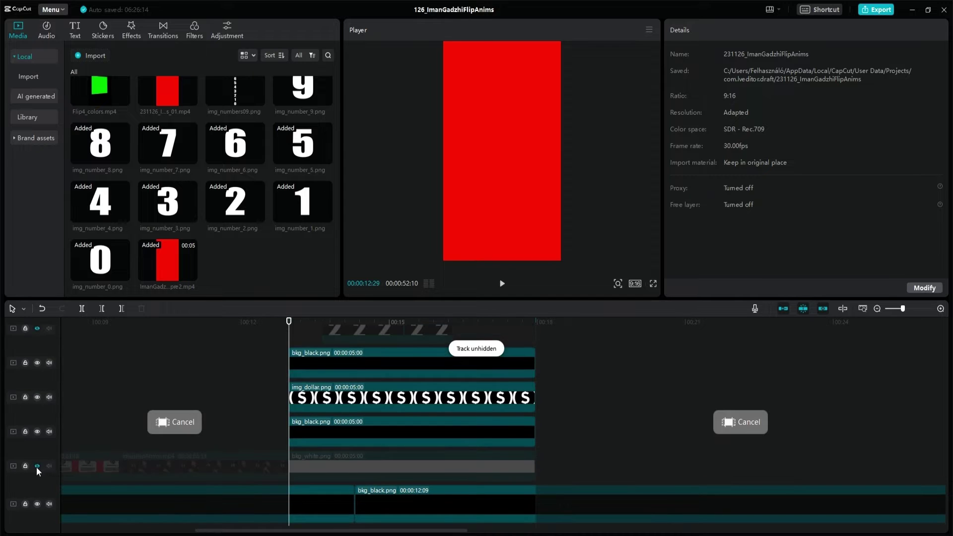
click(37, 466)
- Chroma key the red out of the counter_pre2 clip with the strength raised to the maximum
scroll(488, 440, up, 5)
click(332, 334)
click(502, 150)
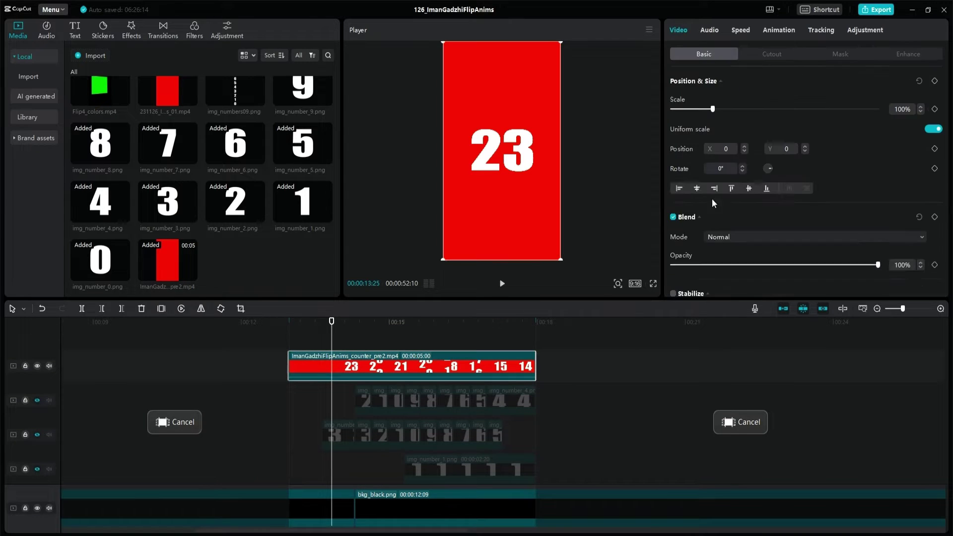
click(764, 55)
click(674, 81)
click(709, 99)
click(549, 94)
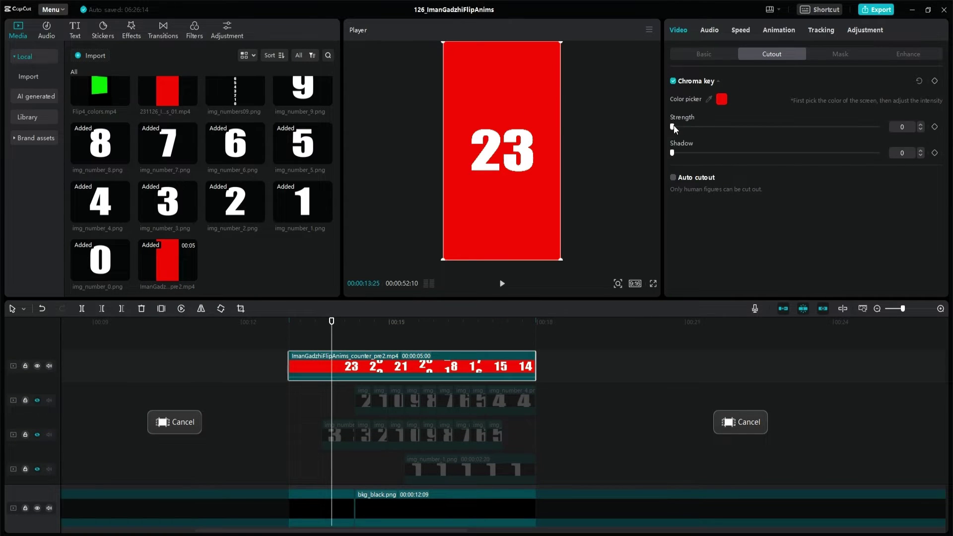
drag(675, 126, 879, 126)
- Apply a Filmstrip mask to the counter clip with size 522 and feather 33, and play the masked countdown
click(846, 53)
click(763, 110)
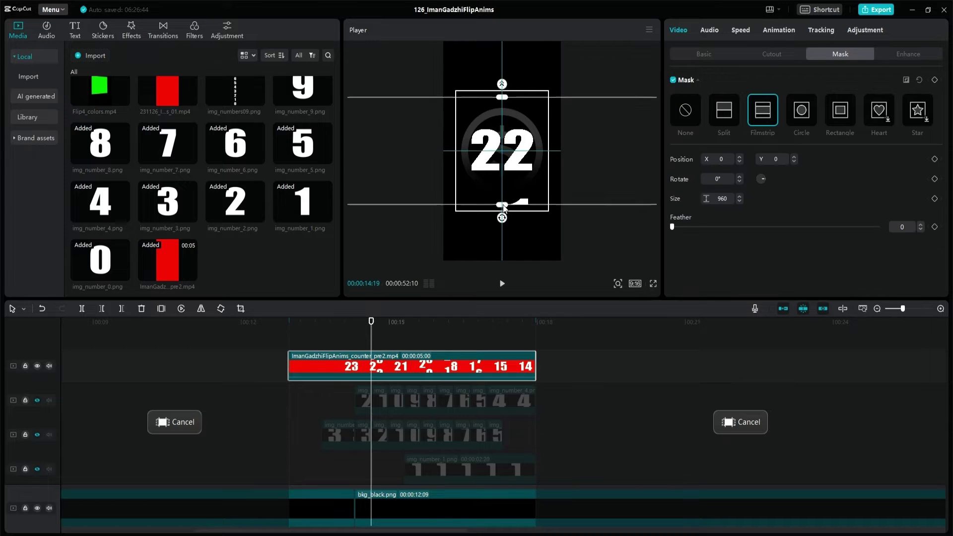
drag(503, 197, 505, 185)
text(20)
key(Return)
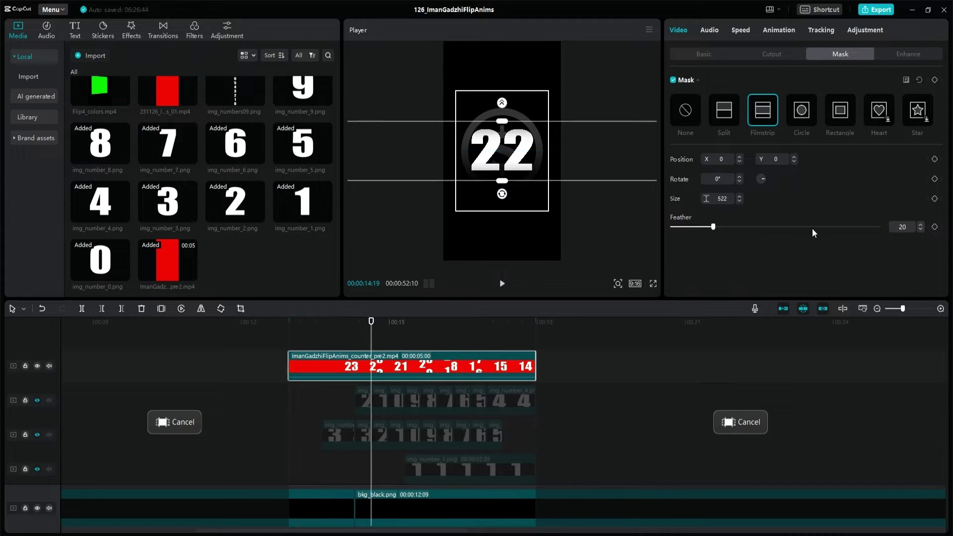
drag(713, 227, 742, 228)
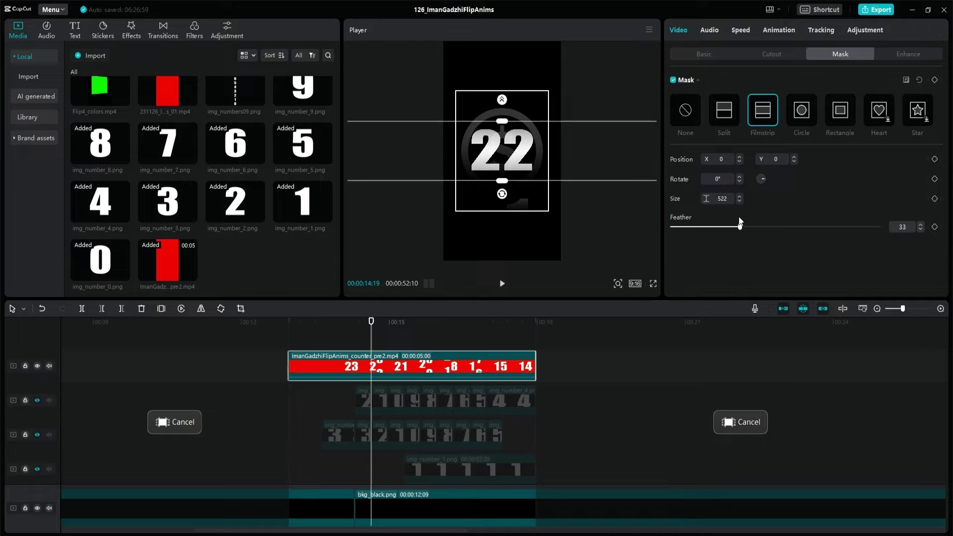
click(345, 341)
key(space)
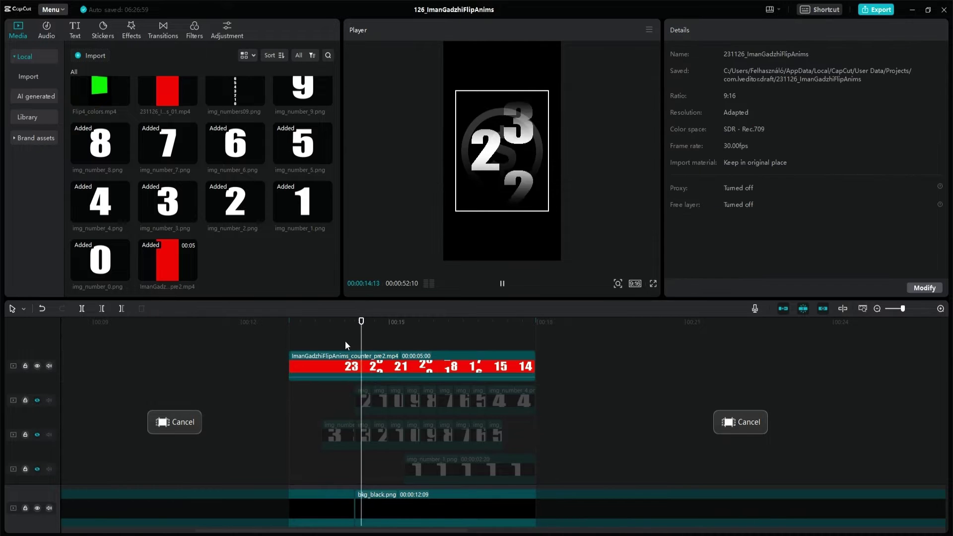
key(space)
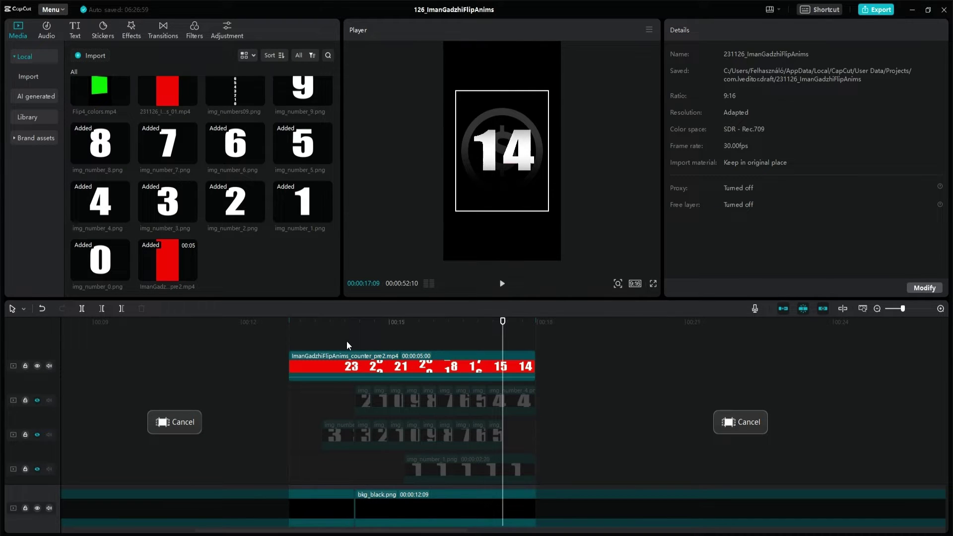
- Enable motion blur on the counter_pre2 clip with Blur 100 and the Forward direction
click(347, 354)
click(673, 109)
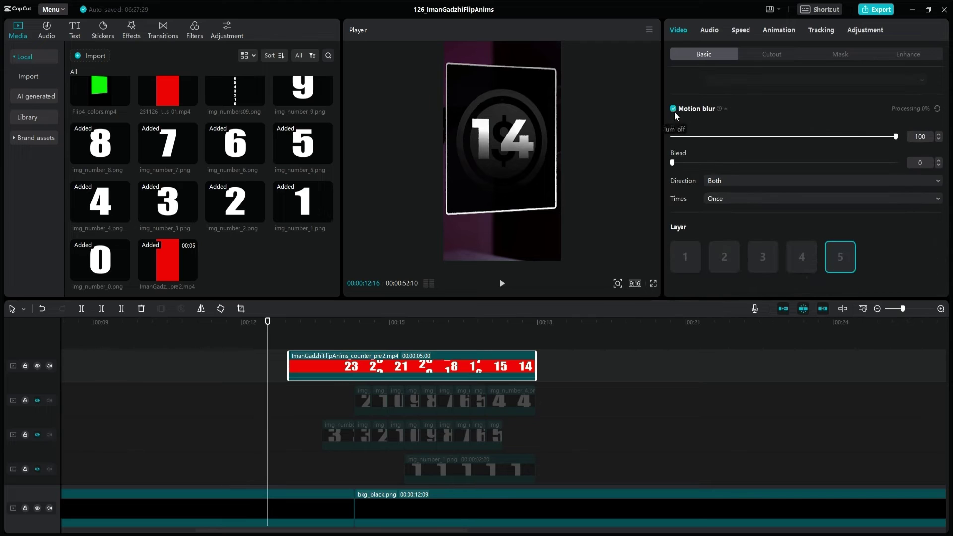
click(765, 188)
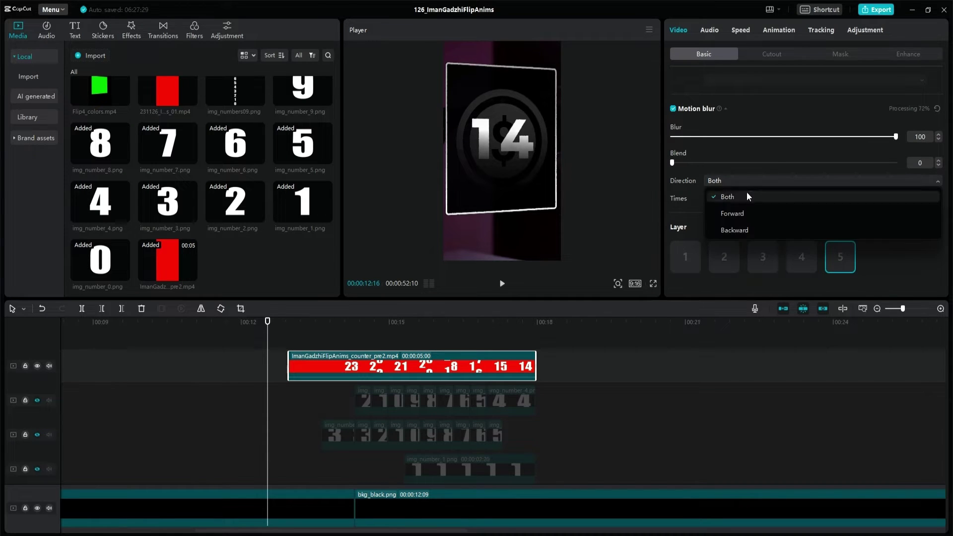
click(731, 214)
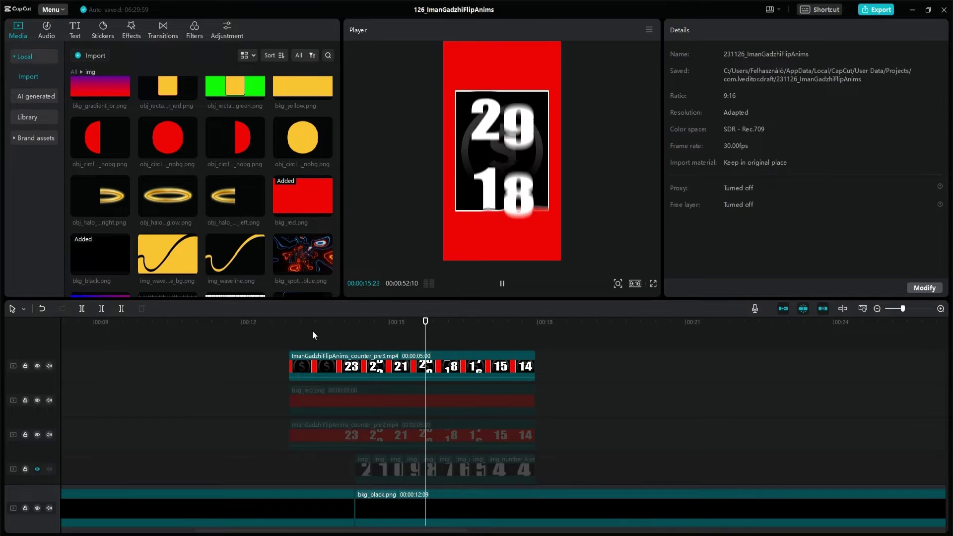
- Play the ImanGadzhiFlipAnims_counter_pre3.mp4 and counter_pre5.mp4 clips to check the motion-blurred digit roll
key(space)
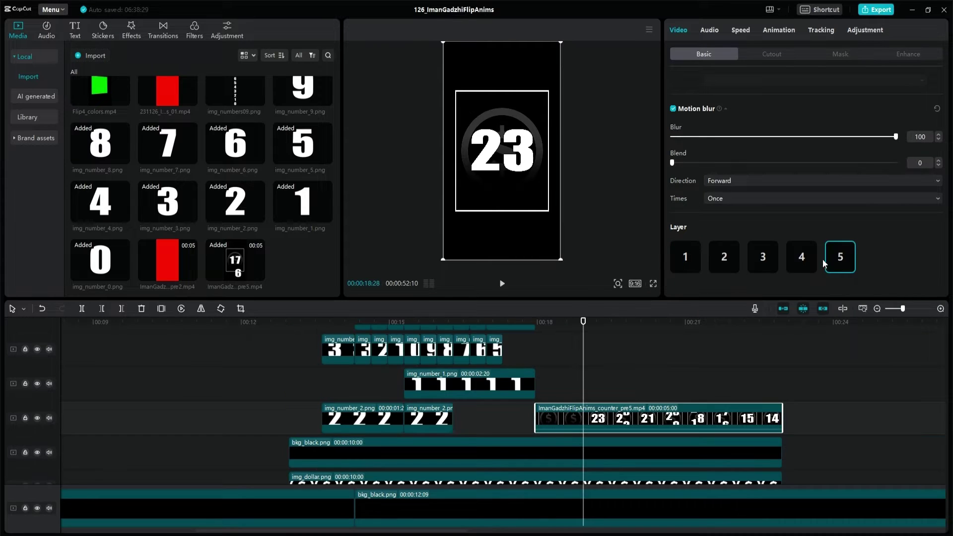
click(637, 373)
key(space)
key(space)
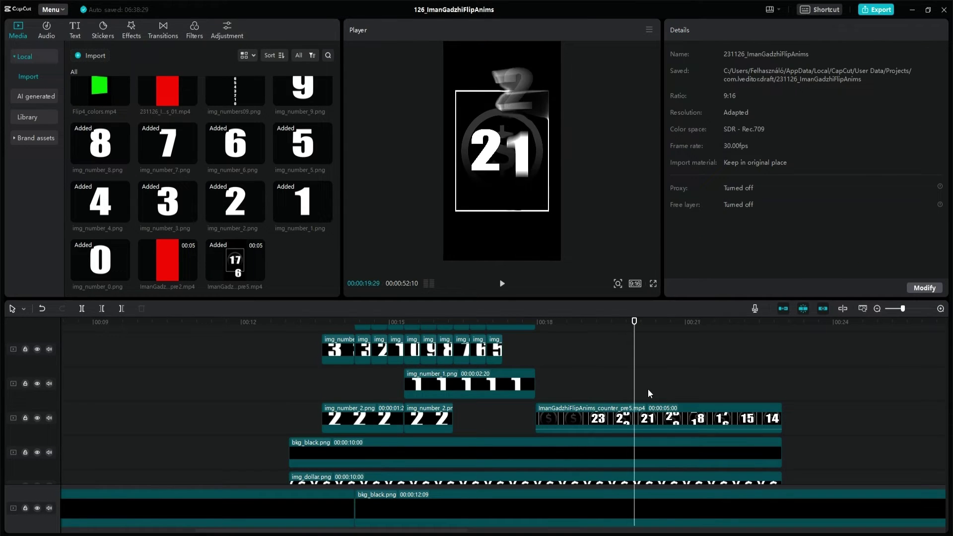
- Replace the Filmstrip mask on the counter_pre5 clip with a Rectangle mask about 750 by 568 and feather 20
key(Left)
key(Right)
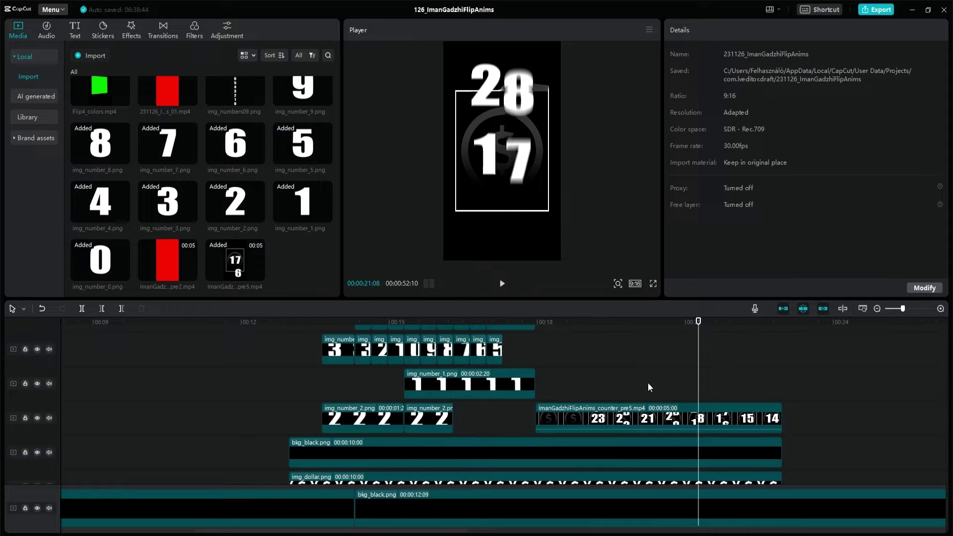
click(610, 419)
right_click(582, 418)
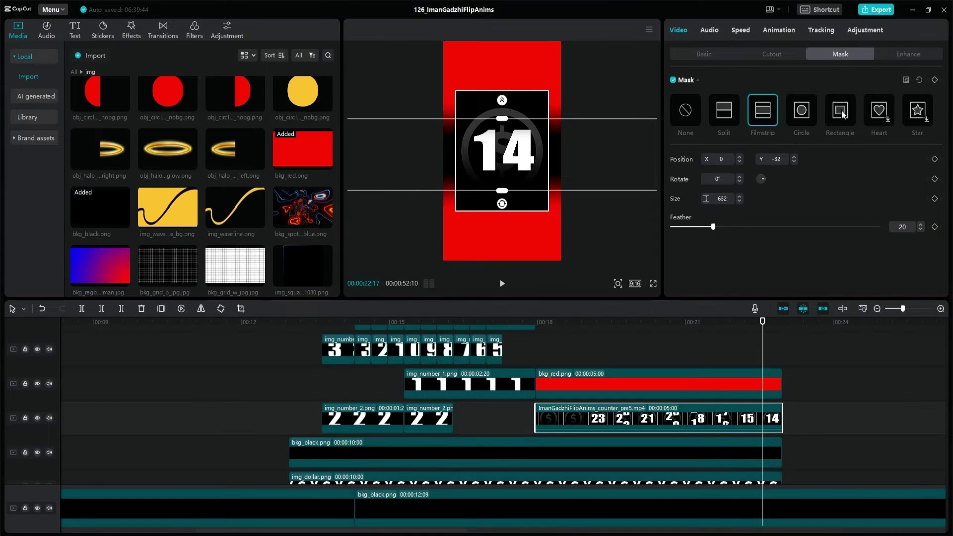
click(841, 111)
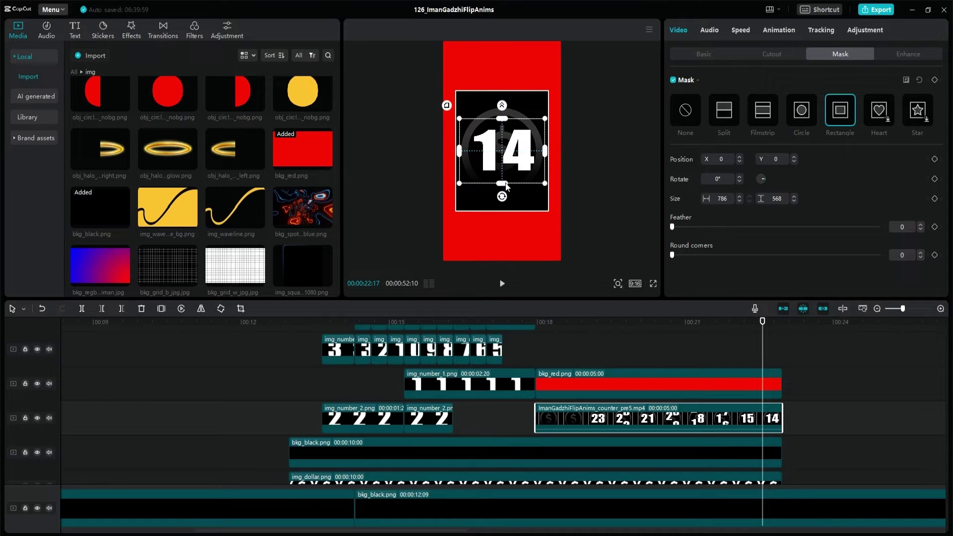
drag(459, 155, 468, 157)
drag(540, 155, 545, 156)
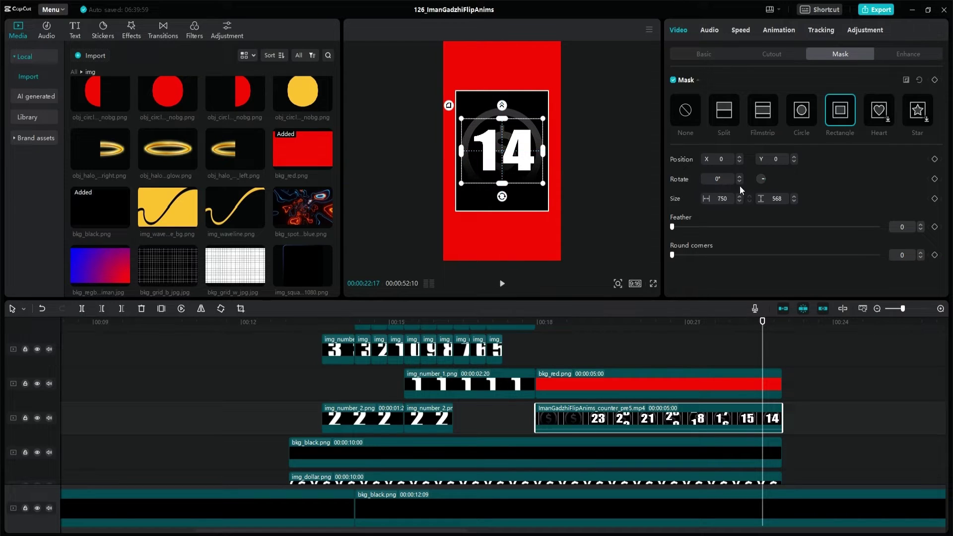
text(20)
key(Return)
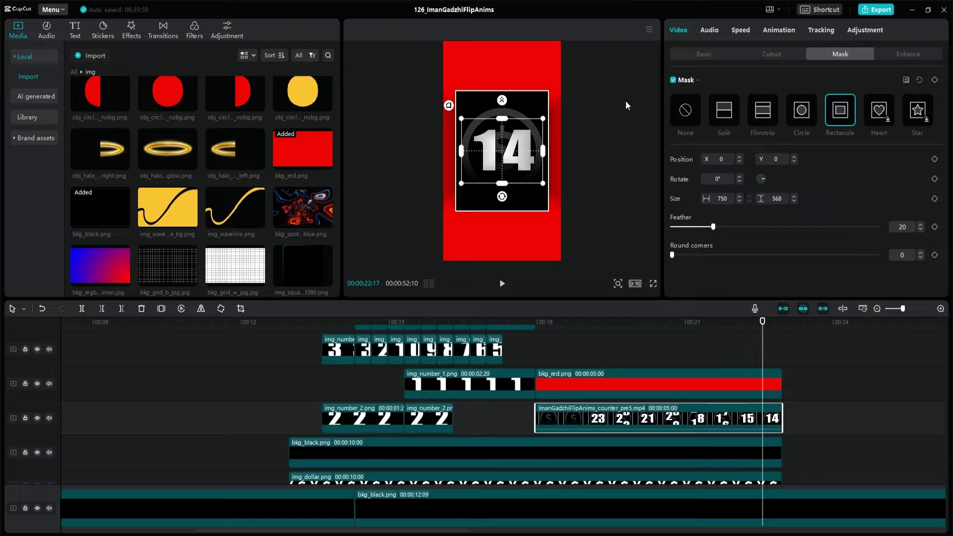
drag(546, 152, 549, 154)
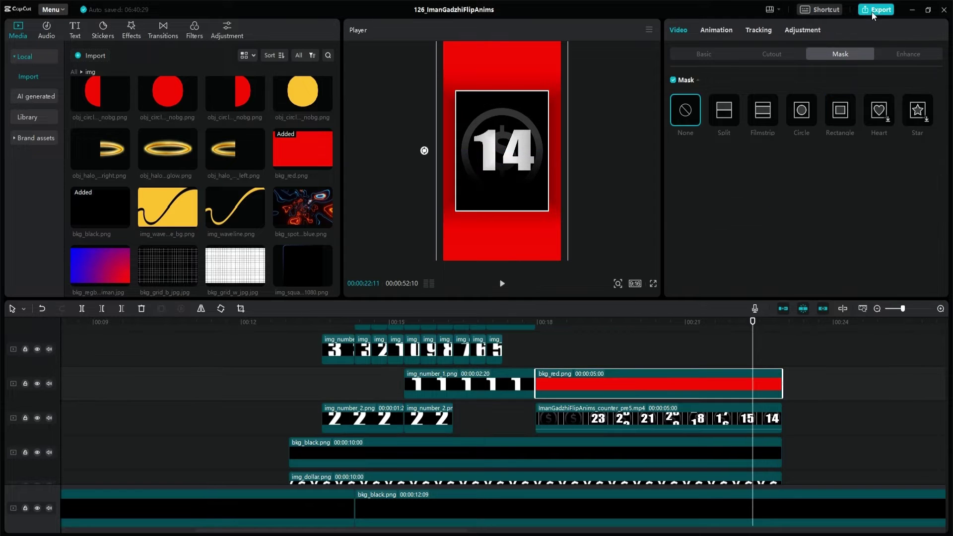
- Export the masked counter card over the red background and place the resulting counter_pre6.mp4 clip right after bkg_red.png
click(875, 10)
click(573, 418)
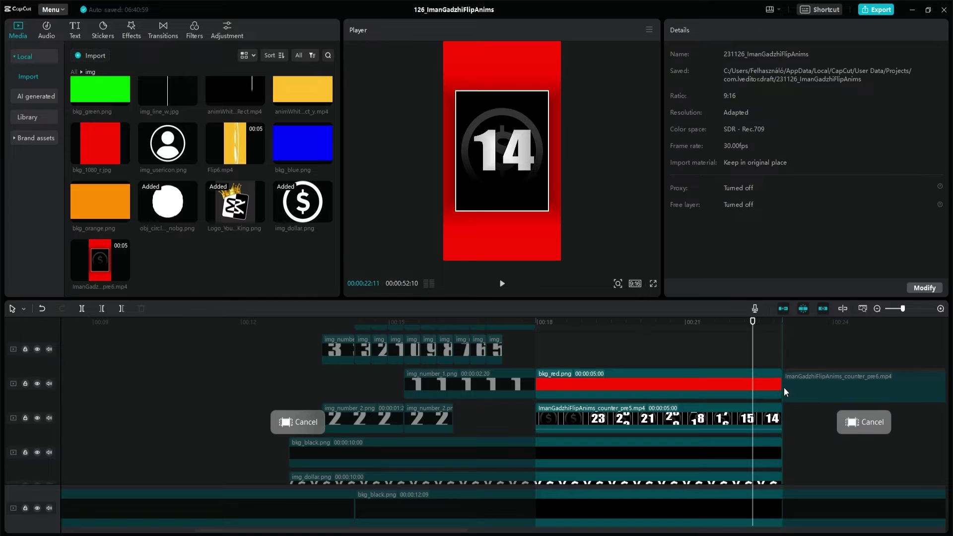
click(784, 388)
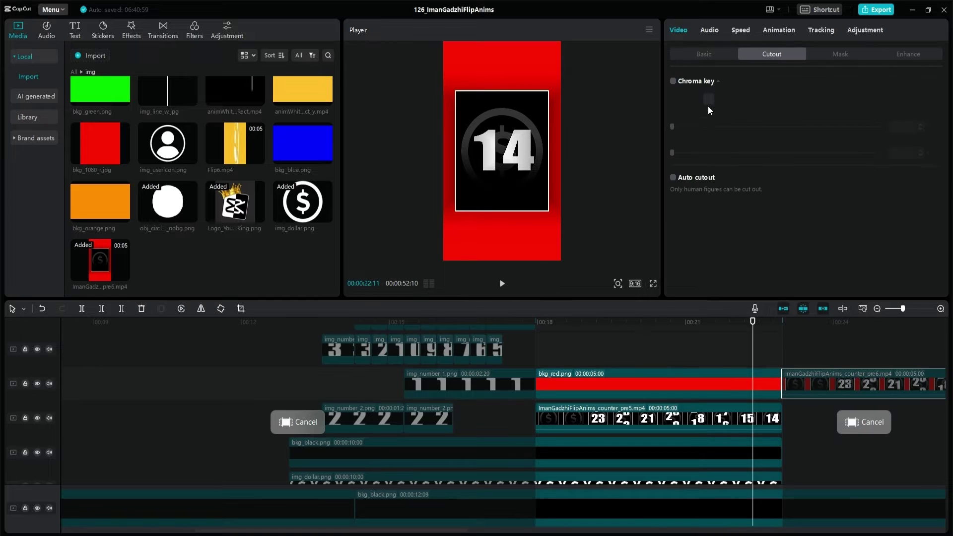
- Chroma key the red out of the counter_pre6 clip with Strength 100
click(673, 81)
click(855, 320)
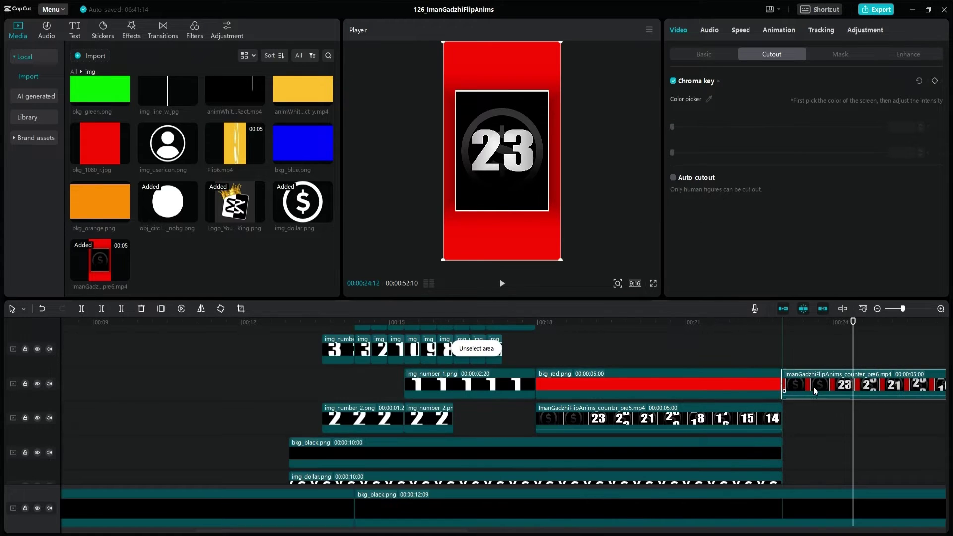
click(814, 388)
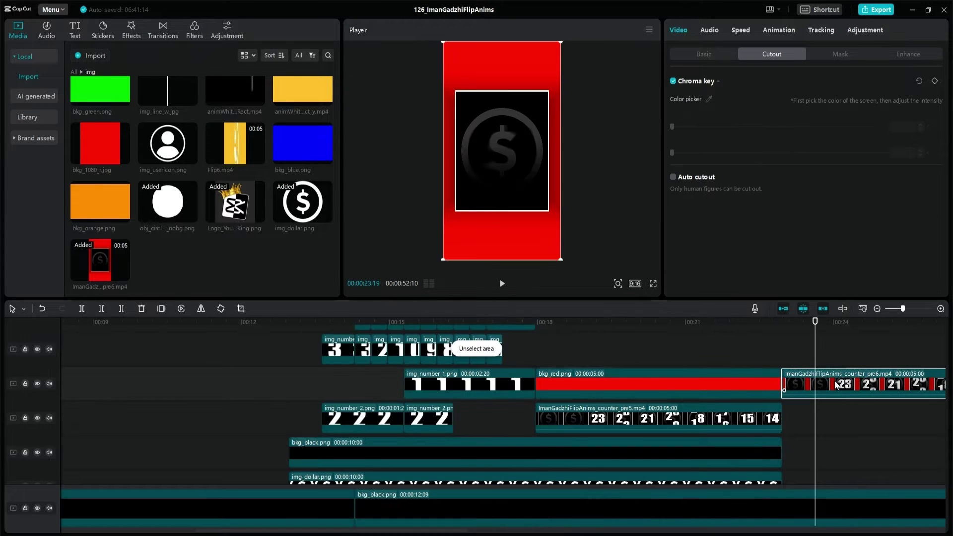
click(550, 46)
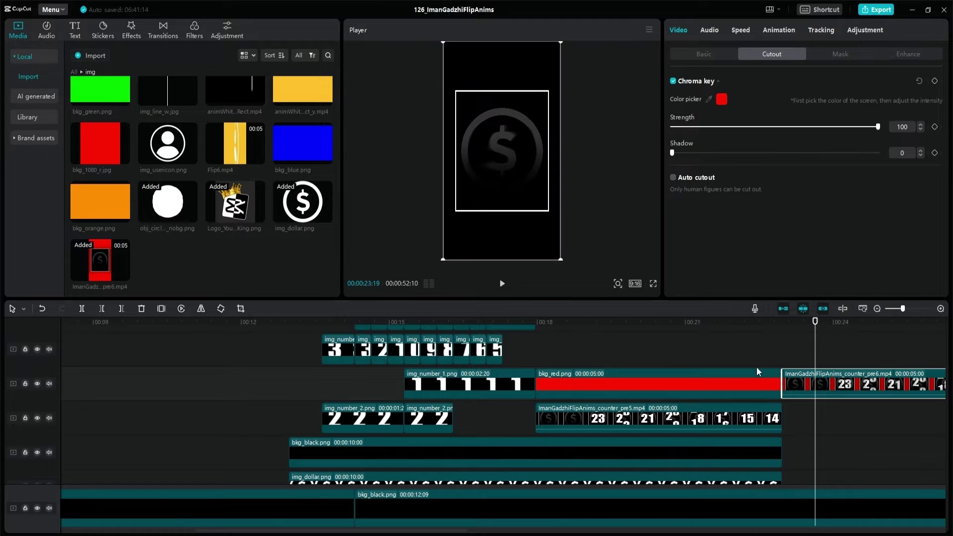
- Move the keyed counter_pre6 clip to about 38 s on its own track and fill the track beneath with consecutive bkg_red.png copies
click(786, 361)
scroll(788, 361, down, 5)
drag(242, 390, 334, 384)
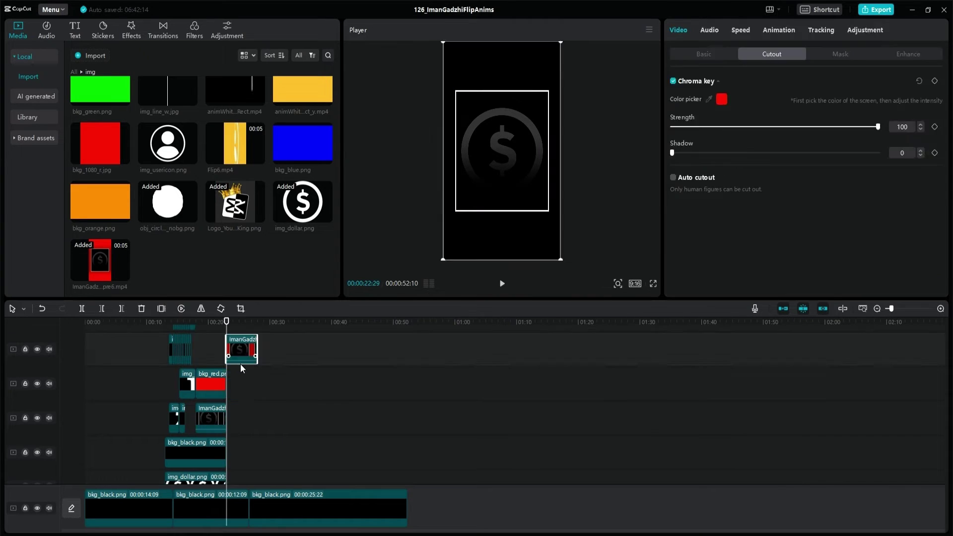
key(ctrl+v)
key(ctrl+v)
key(ctrl+v)
click(350, 417)
click(243, 387)
key(ctrl+v)
key(ctrl+v)
key(ctrl+v)
key(ctrl+v)
key(ctrl+v)
key(ctrl+v)
key(ctrl+v)
key(ctrl+v)
key(ctrl+v)
key(ctrl+v)
key(ctrl+v)
click(302, 394)
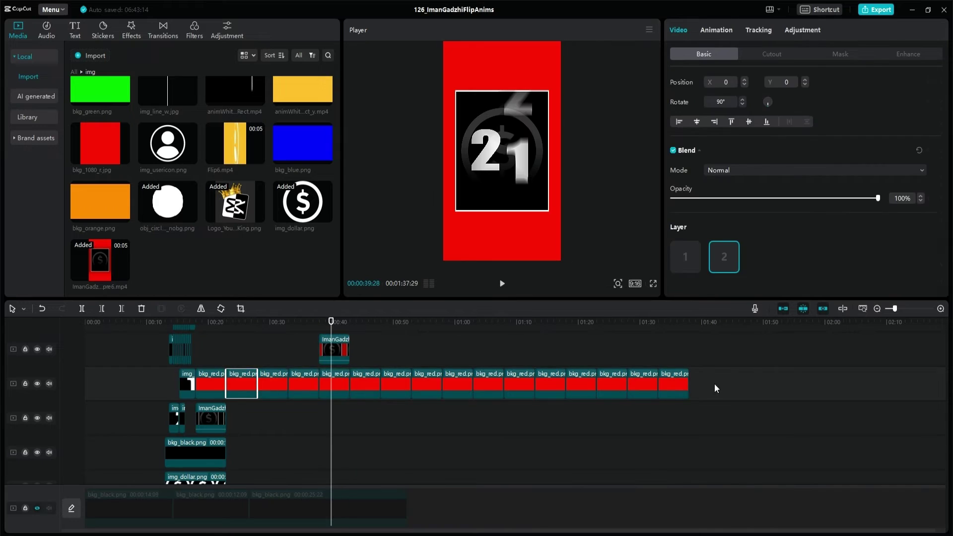
- Combine the red clips and counter into an animated compound clip, play it, and export it as a 1080P, 30fps H.264 mp4
drag(715, 387, 238, 350)
key(alt+g)
click(716, 30)
click(297, 354)
key(space)
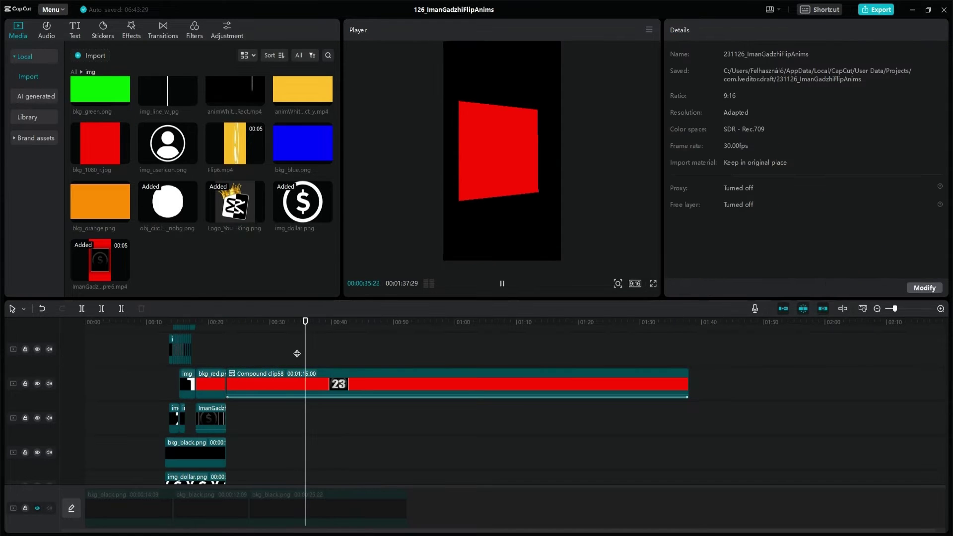
key(space)
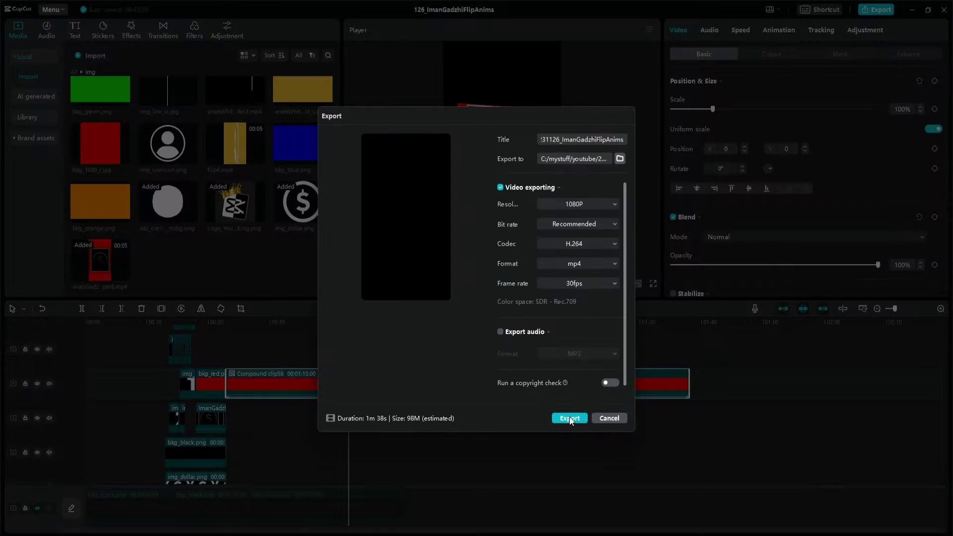
click(566, 417)
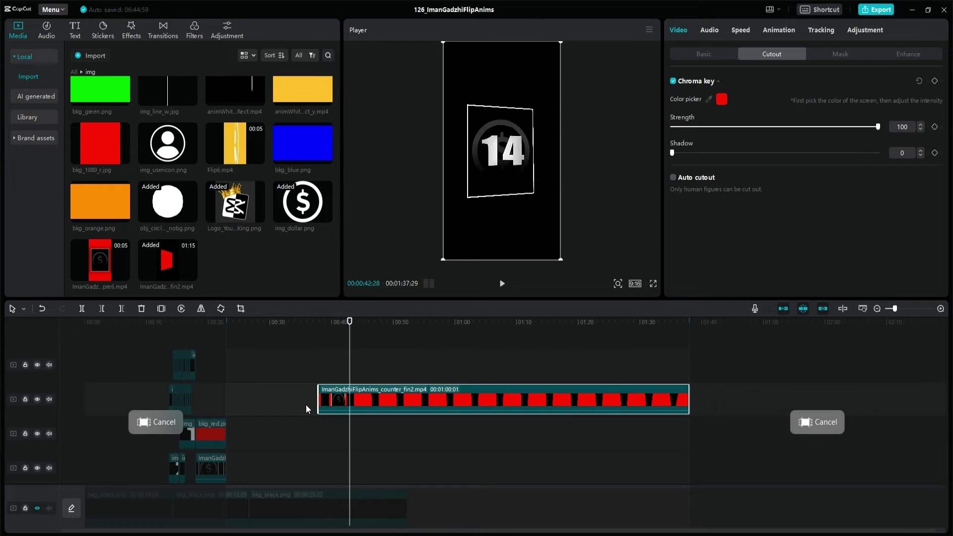
- Trim the keyed counter_fin2.mp4 clip to its countdown part and move it directly after the bkg_black.png clip at about 23 s
key(Right)
key(Right)
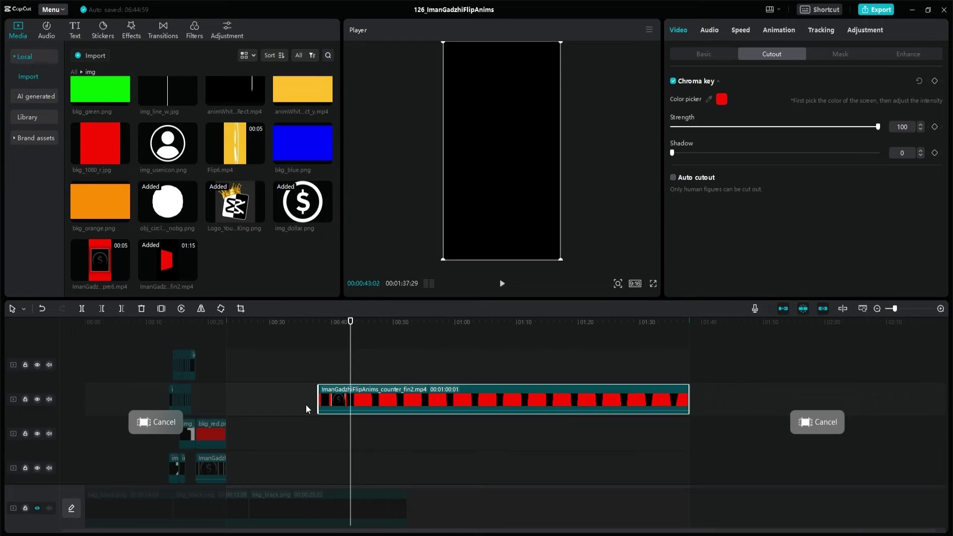
key(Left)
key(Left)
key(Right)
drag(334, 338, 241, 409)
click(242, 385)
click(227, 385)
click(245, 415)
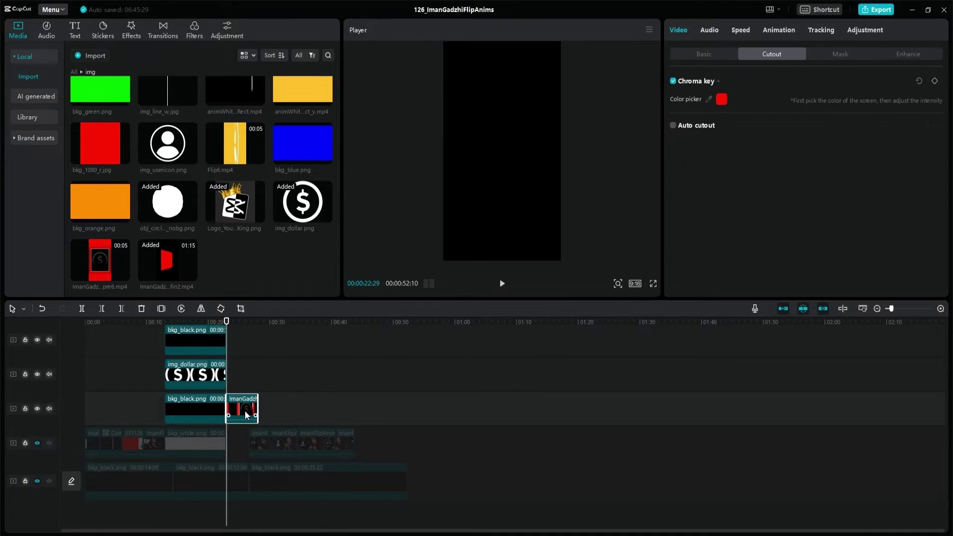
- Apply a Filmstrip mask closed to size 1 on the counter_fin2 clip and keyframe its size at the clip's start
click(852, 56)
click(762, 110)
drag(502, 85, 501, 114)
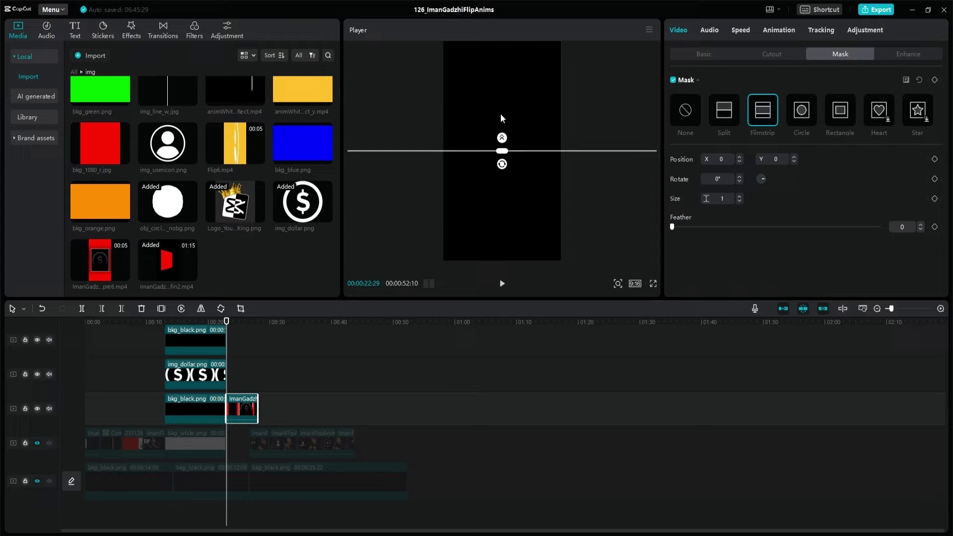
click(934, 199)
- Keyframe the Filmstrip mask wide open a few frames further on, set its feather to 30, and play the reveal
key(shift+Right)
key(shift+Right)
key(shift+Right)
click(935, 199)
drag(502, 153, 504, 221)
key(Return)
key(Up)
key(space)
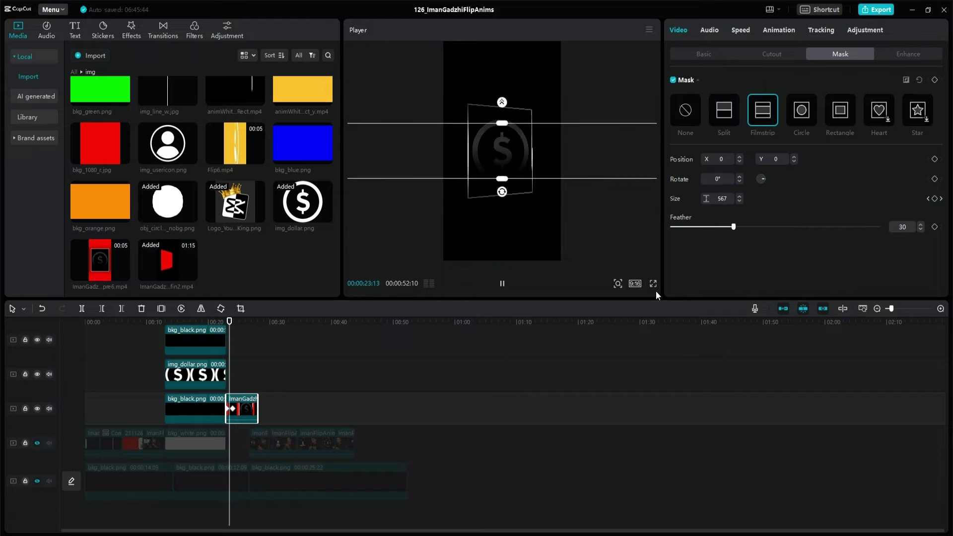
key(space)
- Step back frame by frame through the counter card's reveal to check the mask animation
key(Return)
key(Left)
key(Left)
key(Left)
key(Left)
key(Left)
key(Left)
key(Left)
key(Left)
key(Left)
key(Left)
key(Left)
key(Left)
key(Left)
key(Left)
key(Left)
key(Left)
key(Left)
key(Left)
key(Left)
key(Left)
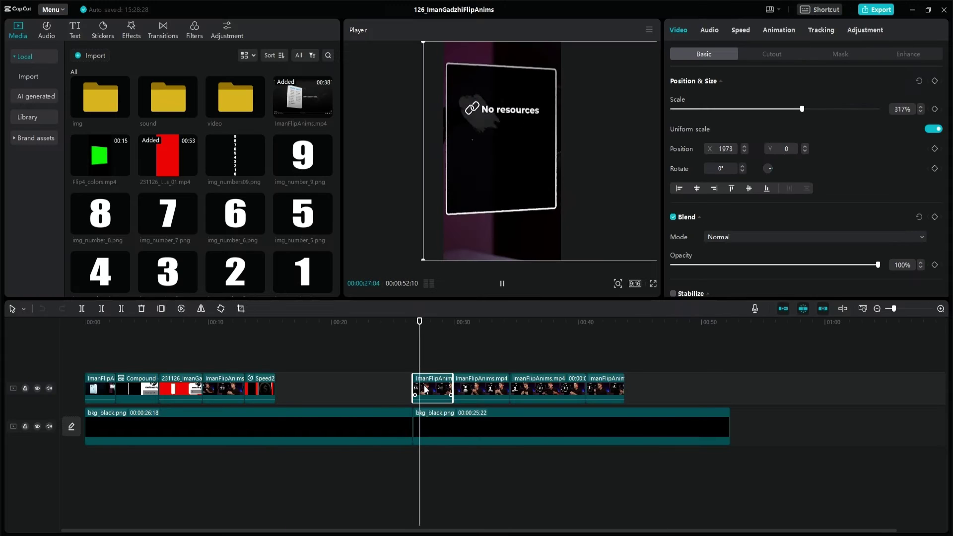
- Add bkg_white.png after the 2.0x counter clip, turn off its uniform scaling, and lay bkg_1080_r.jpg above it as a size guide
scroll(201, 183, up, 5)
drag(191, 117, 331, 394)
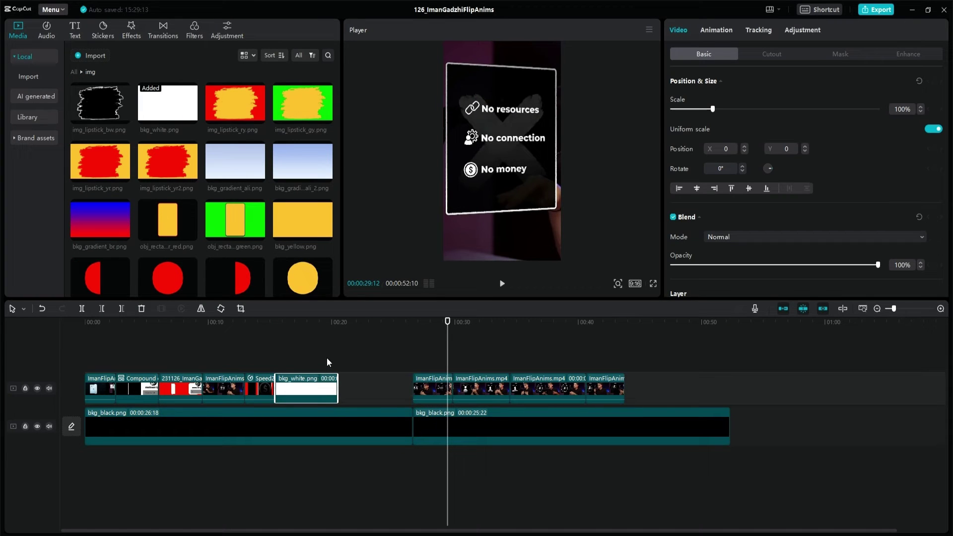
click(317, 358)
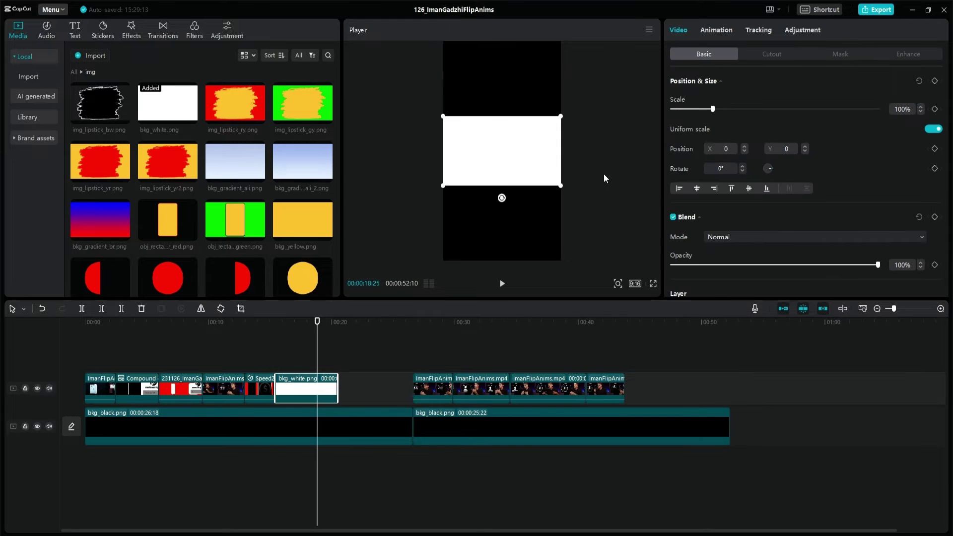
click(932, 128)
scroll(201, 173, down, 10)
drag(102, 149, 277, 360)
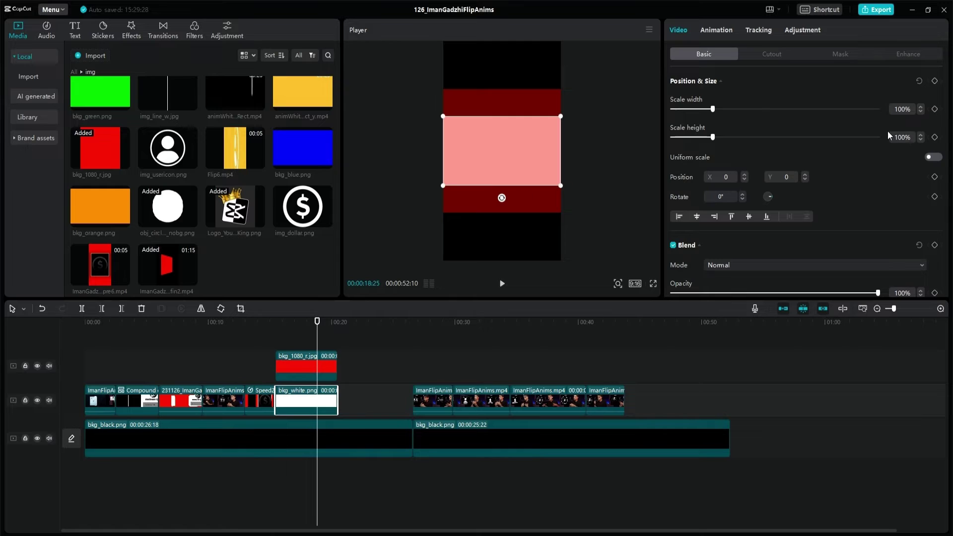
- Scale bkg_white.png to 80% width and 175% height, and delete the red bkg_1080_r.jpg guide clip
drag(562, 187, 548, 260)
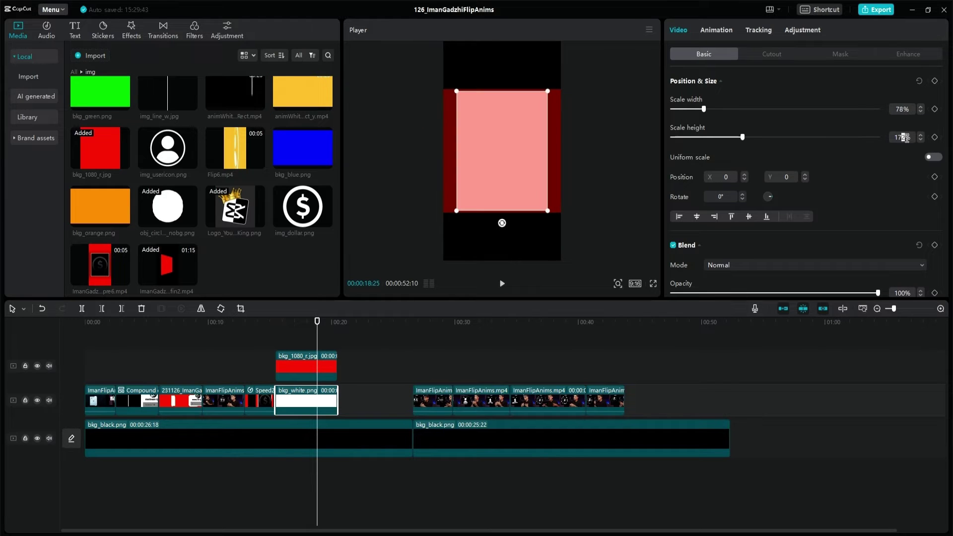
text(70)
drag(907, 110, 794, 97)
key(Return)
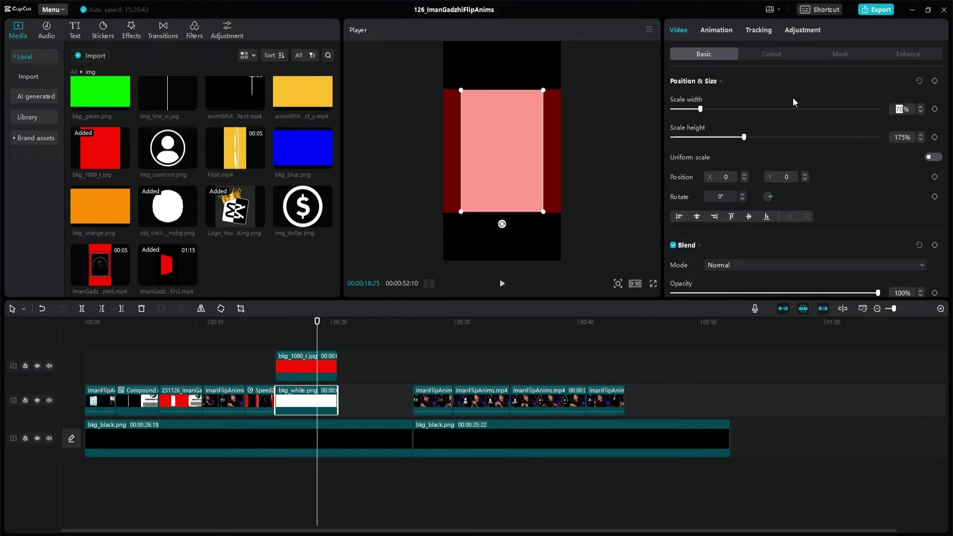
text(80)
key(Return)
click(323, 364)
key(Delete)
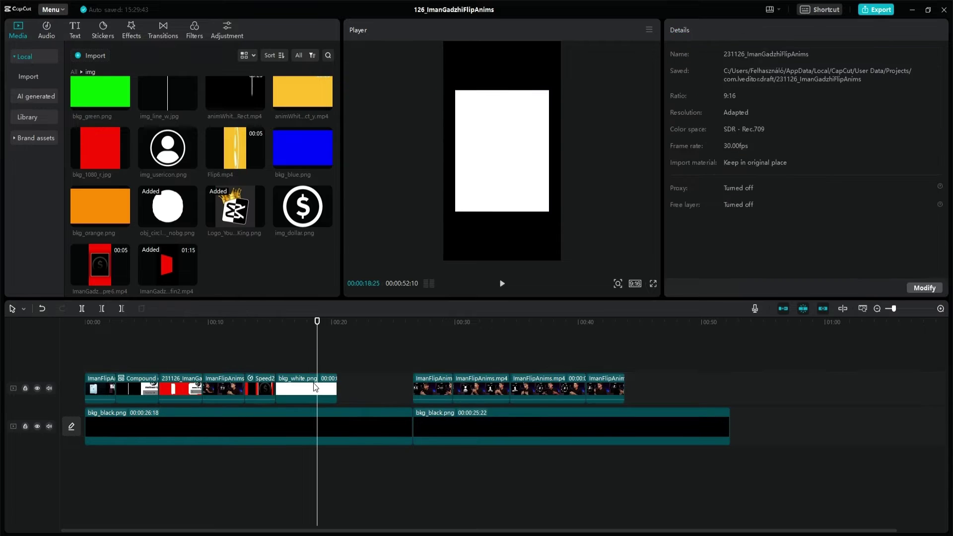
- Duplicate the white card above itself, replace the copy with bkg_black.png, and scale it to 79% width and 173% height
click(314, 383)
key(Up)
key(ctrl+c)
key(ctrl+v)
scroll(254, 216, up, 3)
drag(113, 123, 307, 366)
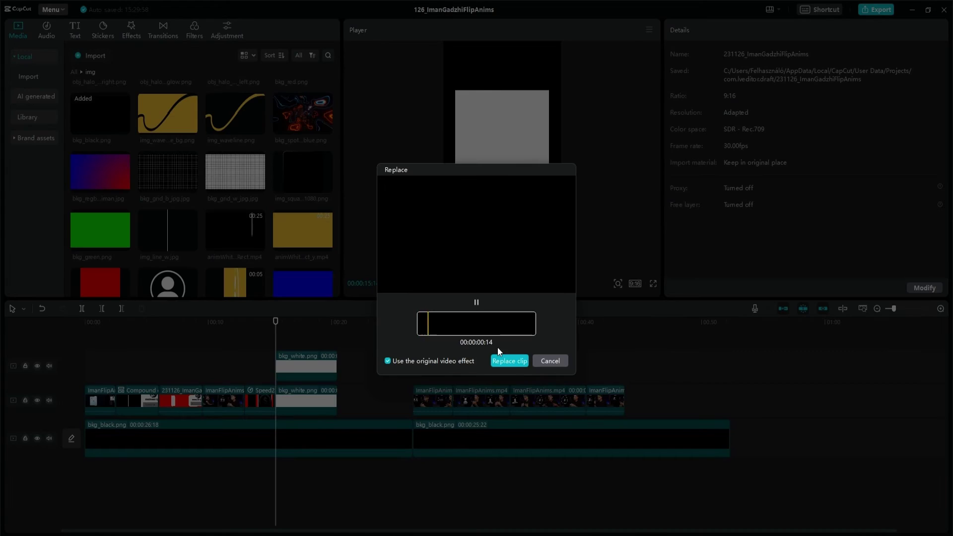
click(509, 361)
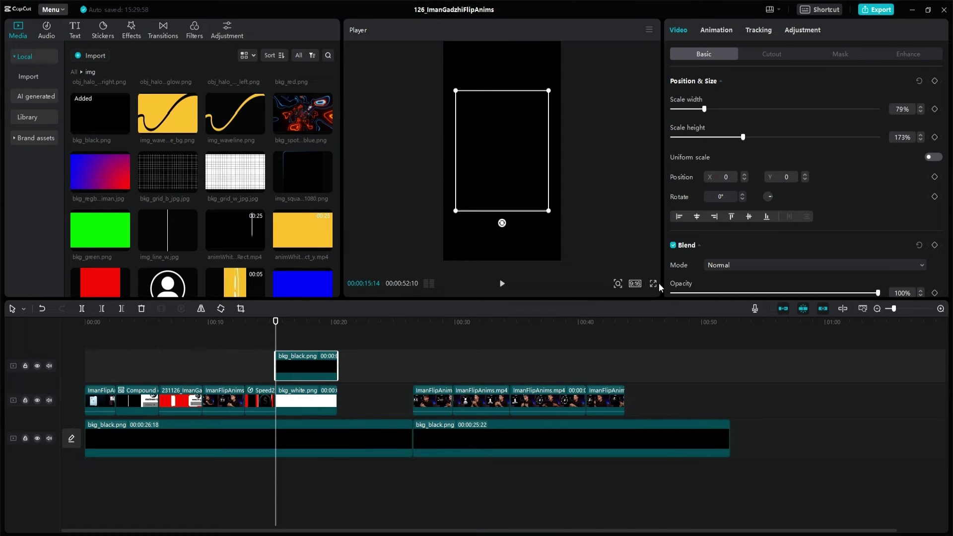
click(655, 285)
key(Escape)
- Check the reference clip, add the red X sticker above the framed card, trim it, and make it a compound clip at 0.7x speed
click(420, 368)
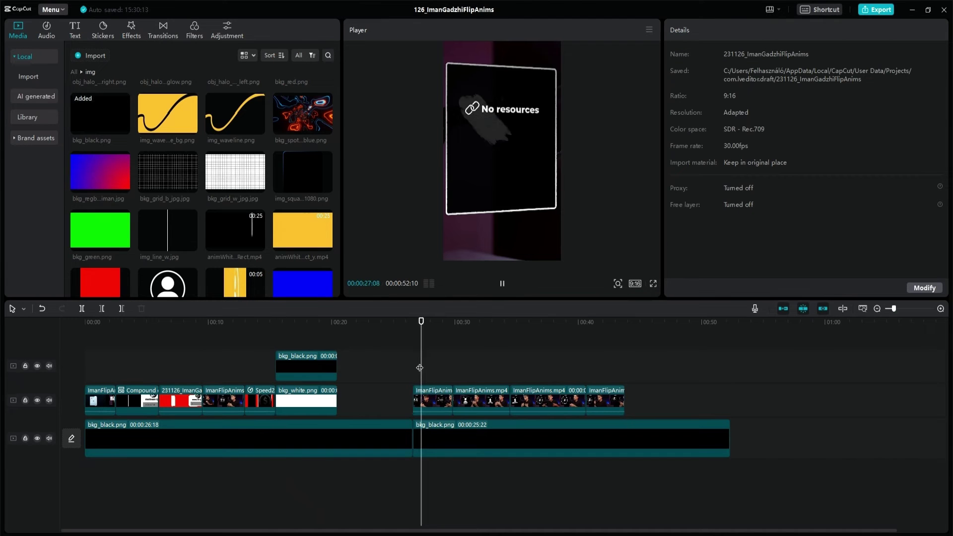
click(297, 336)
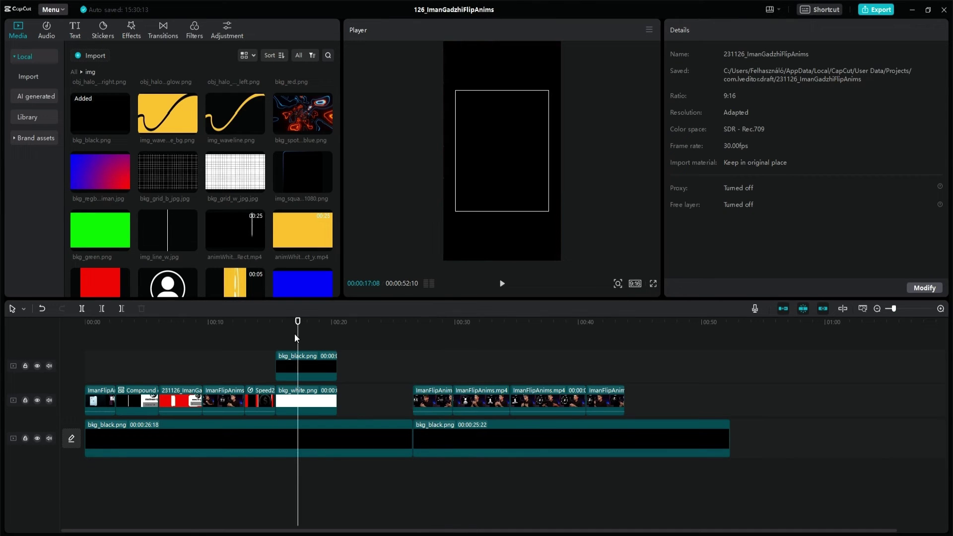
click(101, 29)
drag(276, 345, 276, 345)
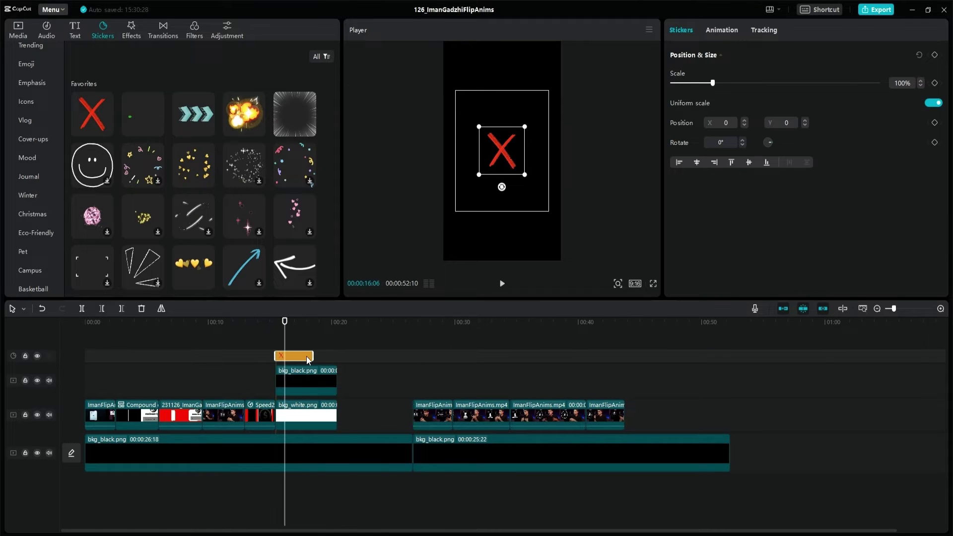
drag(308, 360, 280, 358)
right_click(281, 358)
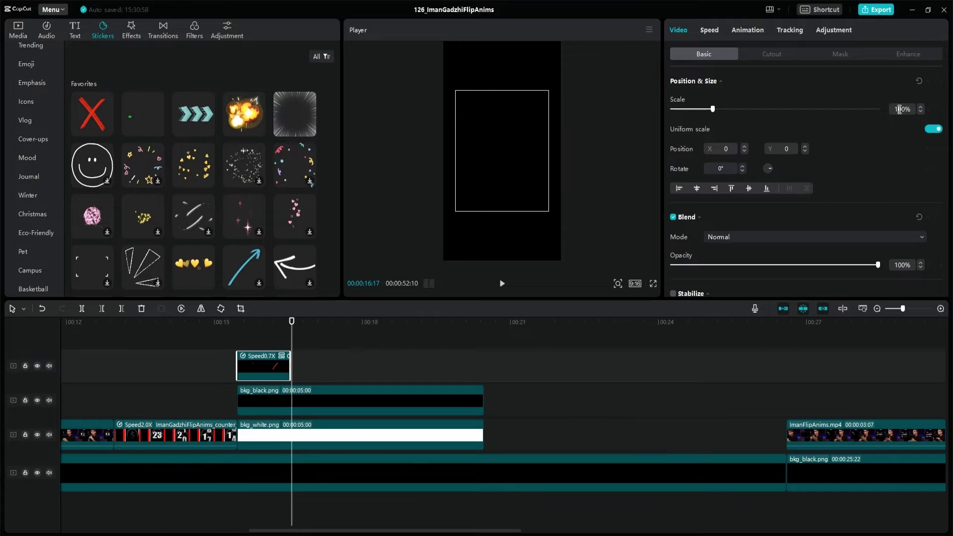
- Scale the red X compound clip to 200% and play it over the framed card
click(277, 344)
click(284, 344)
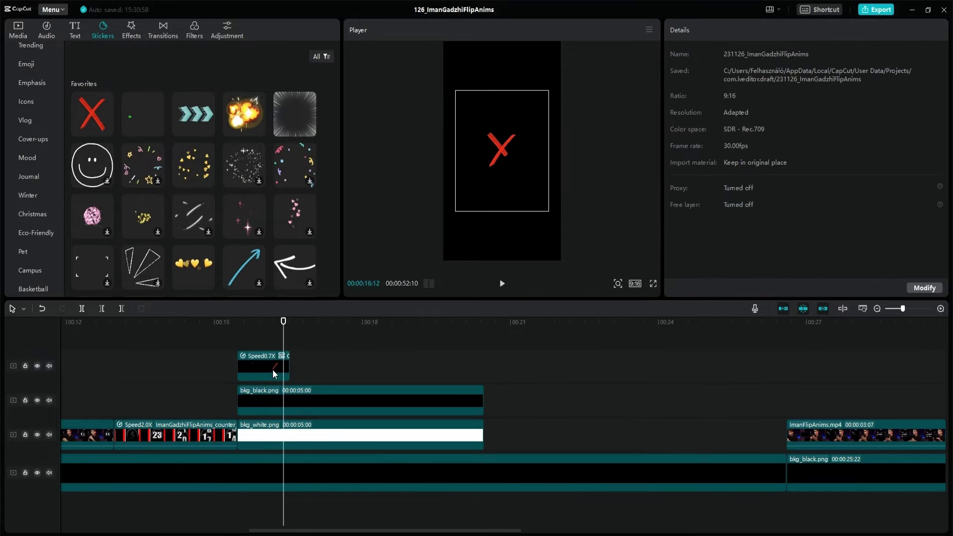
click(272, 371)
key(Return)
key(space)
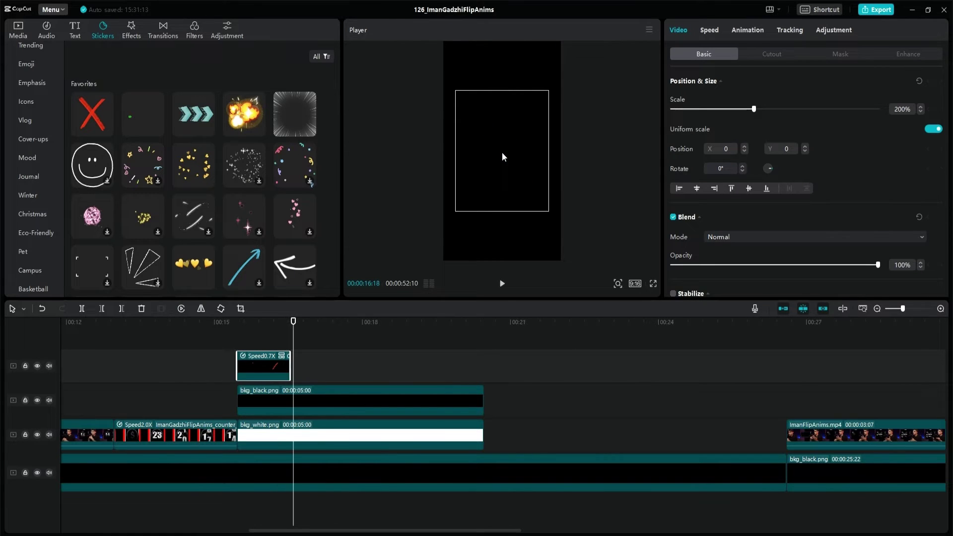
- Desaturate the red X compound clip on the framed card by setting its saturation to -50
key(space)
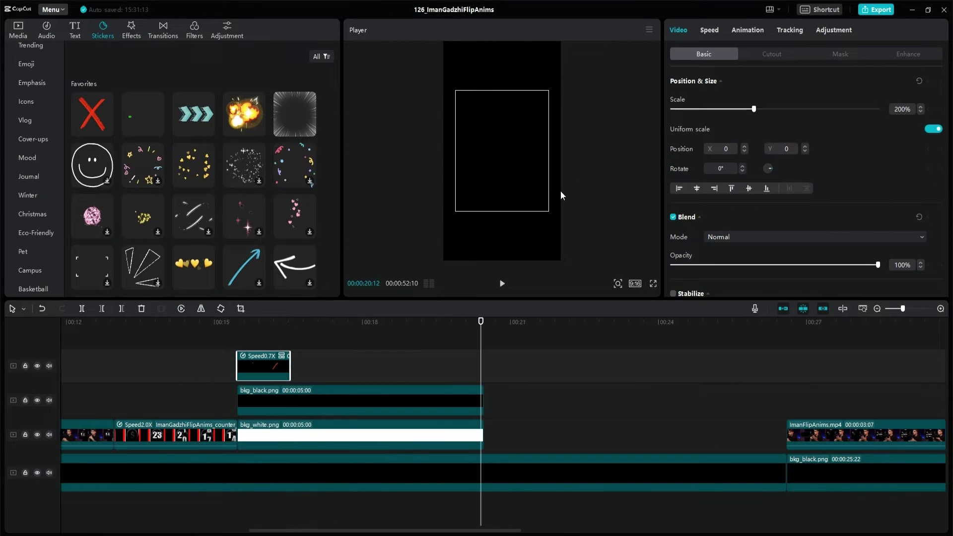
click(288, 339)
click(263, 368)
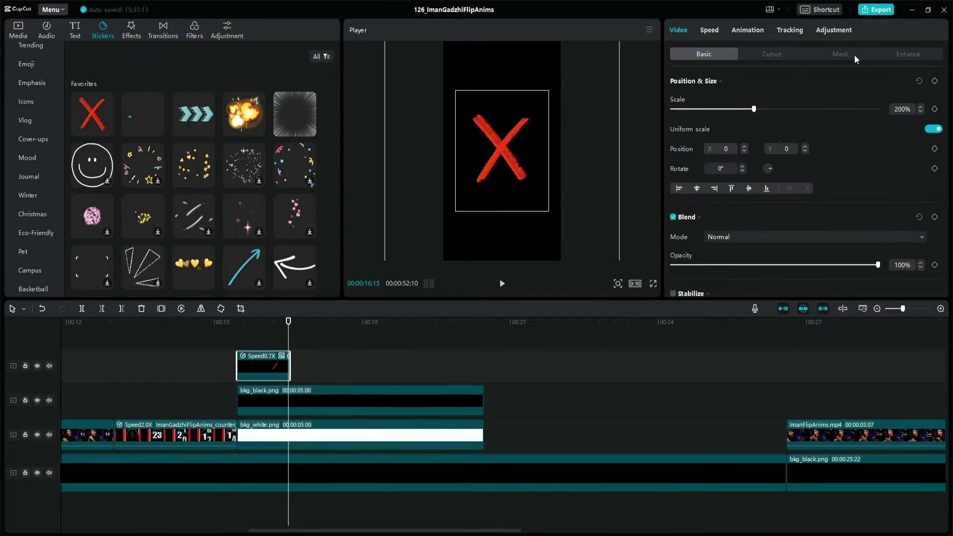
click(844, 31)
drag(776, 276, 623, 284)
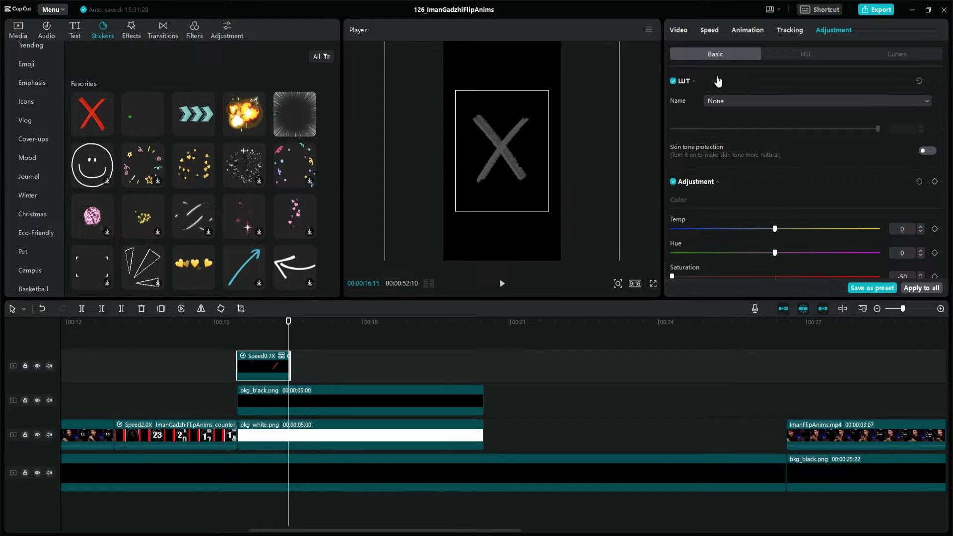
- Set the gray X compound clip's opacity to 40%
click(688, 30)
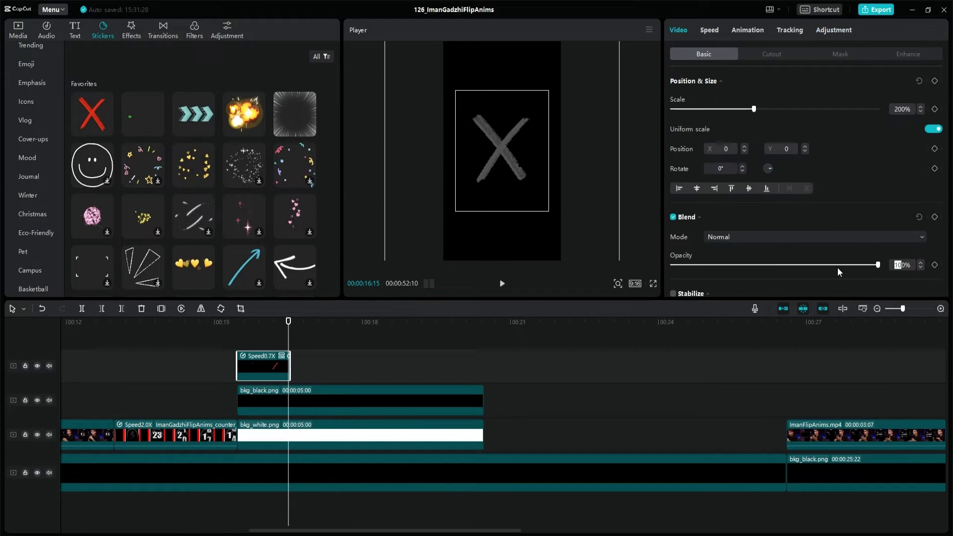
text(50)
key(Return)
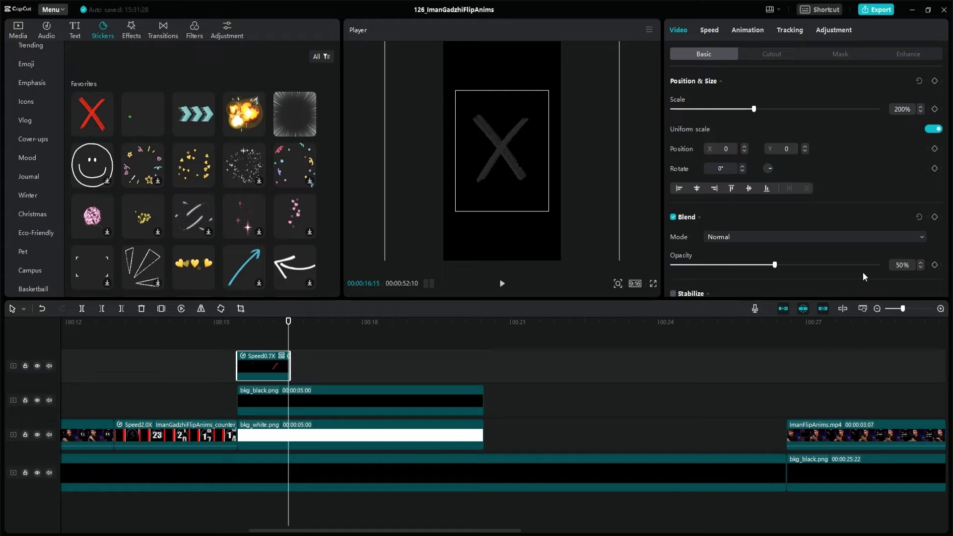
key(BackSpace)
text(4)
- Create a freeze frame from the end of the drawn X and extend it to the framed card's end
right_click(288, 370)
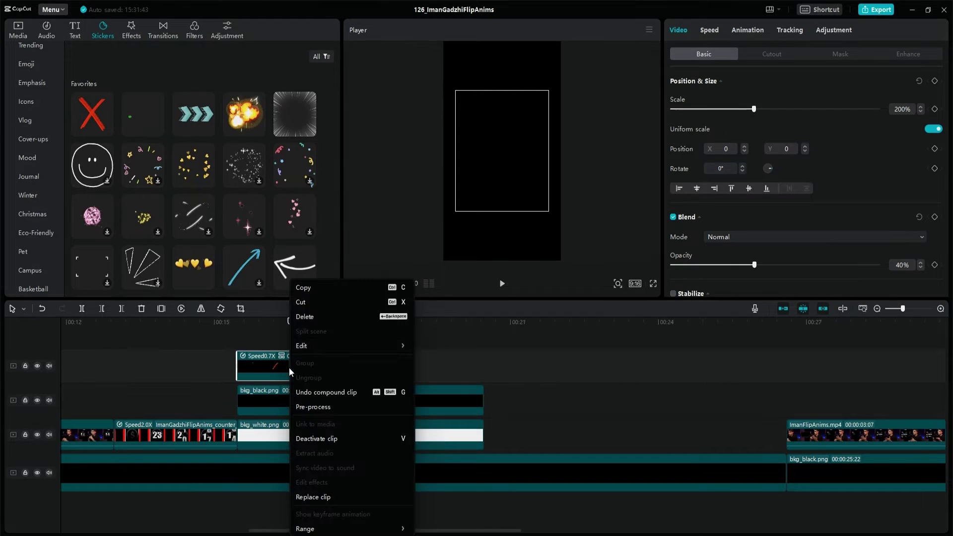
click(402, 367)
drag(439, 364, 484, 364)
click(245, 366)
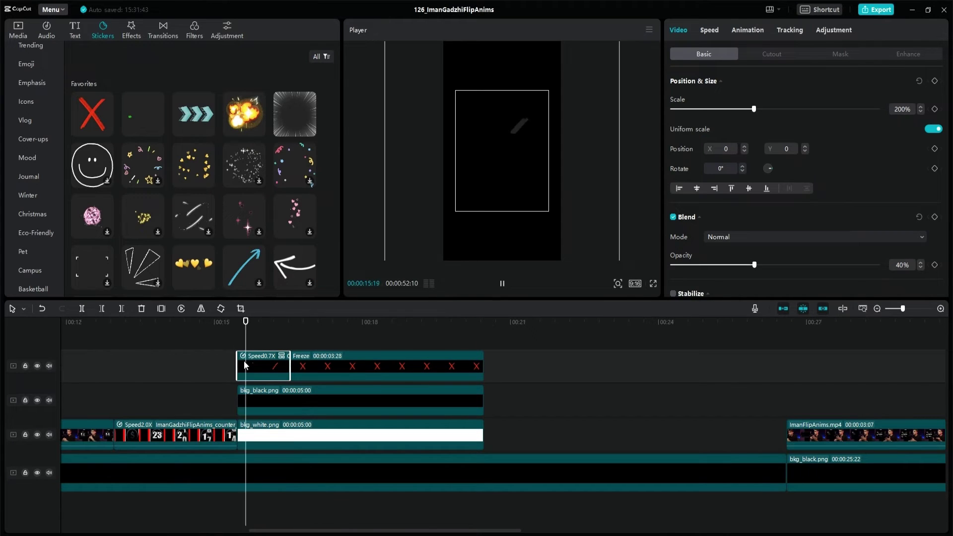
- Add img_usericon.png above the X clips at 15:24 and trim it to the framed card's end
click(18, 30)
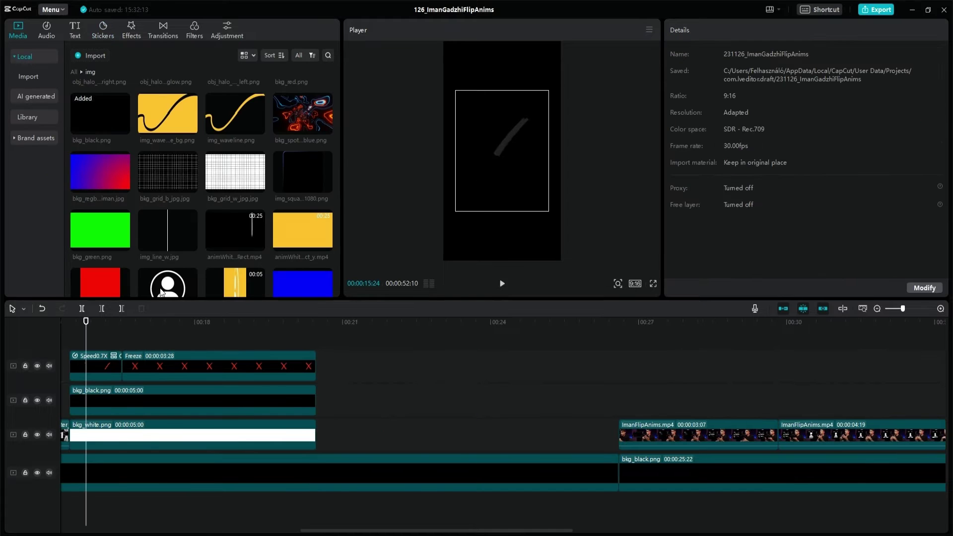
drag(180, 289, 149, 366)
drag(332, 366, 317, 366)
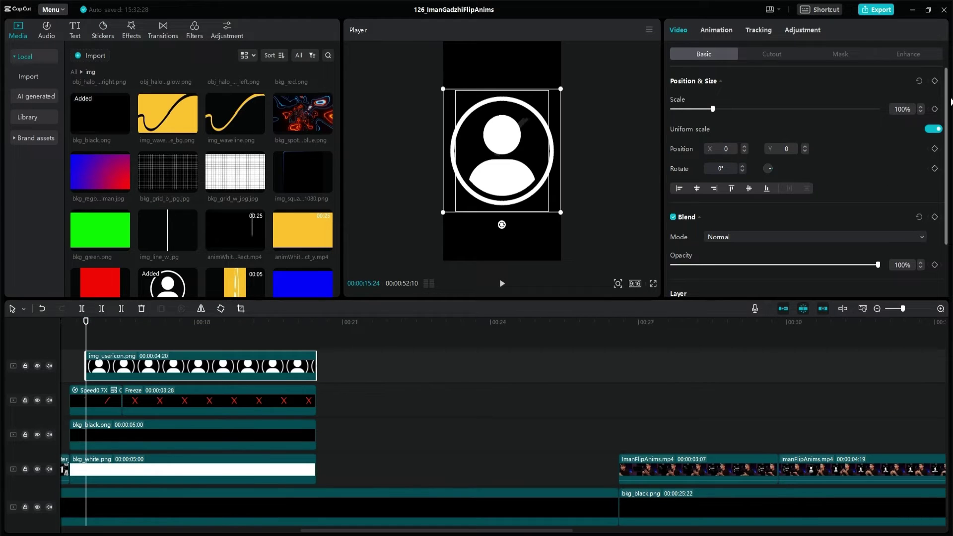
- Place the user icon at 15% scale at X -474, Y 465 on the card, with a Fade In animation
click(903, 110)
text(0)
key(Left)
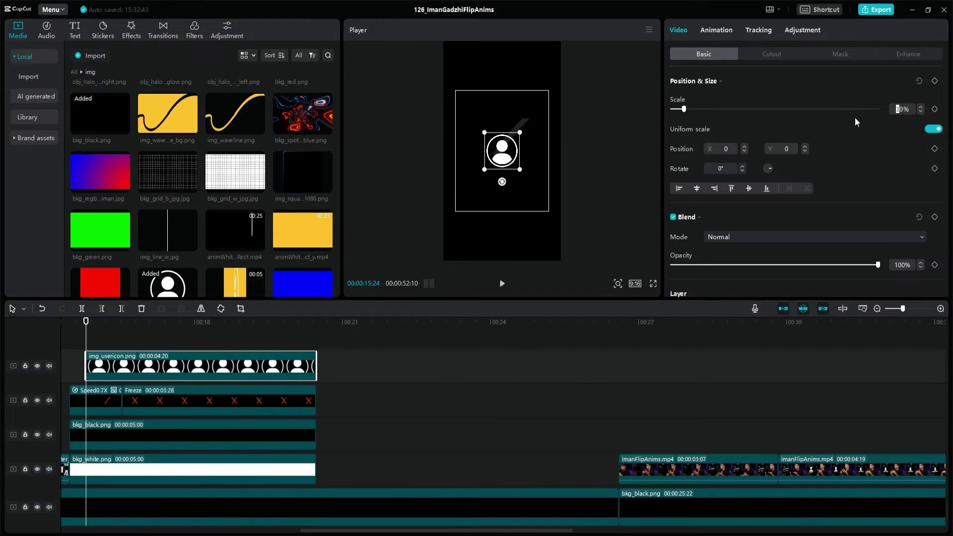
key(BackSpace)
text(2)
drag(501, 152, 476, 128)
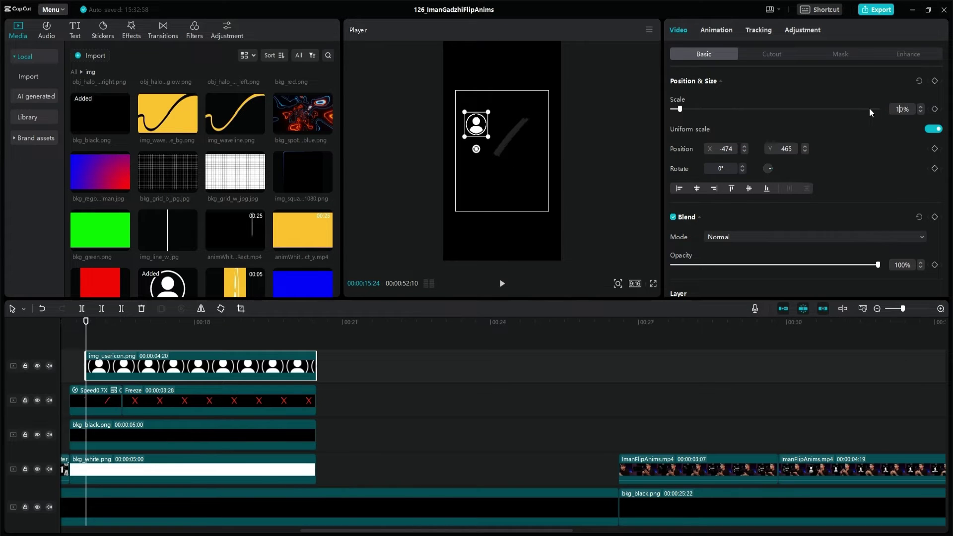
key(Return)
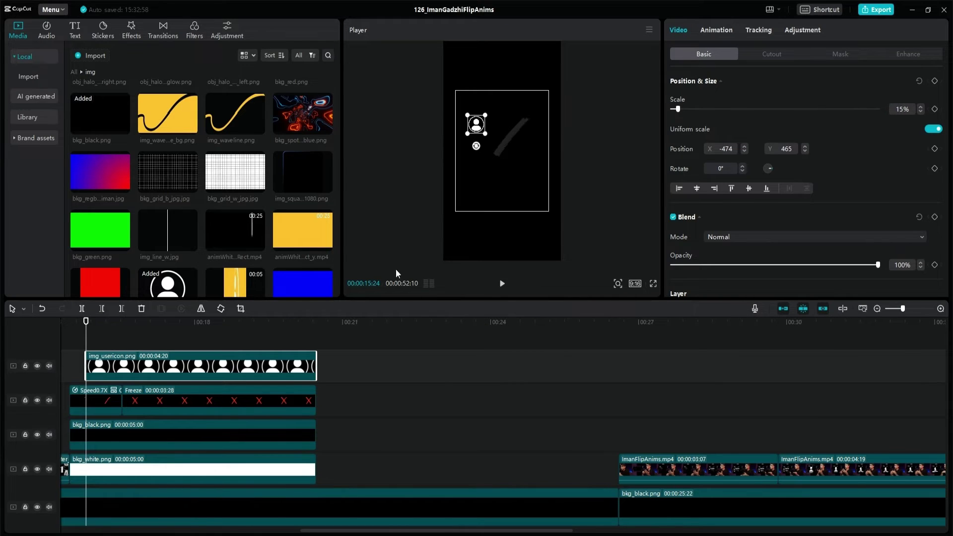
click(717, 30)
click(763, 94)
- Add a default text clip beside the user icon, starting at 16:04 and ending with the framed card
click(75, 30)
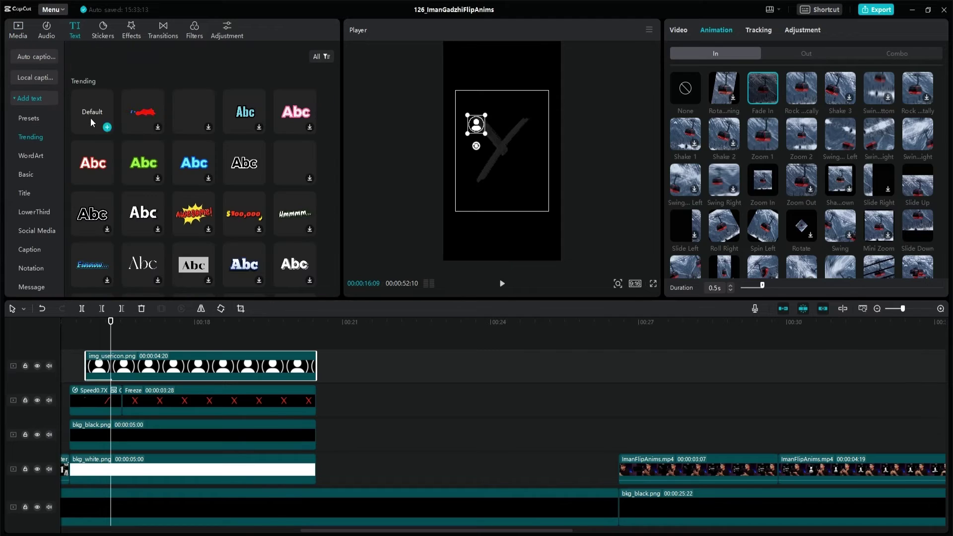
drag(91, 118, 142, 354)
key(shift+Left)
key(q)
drag(233, 355, 317, 354)
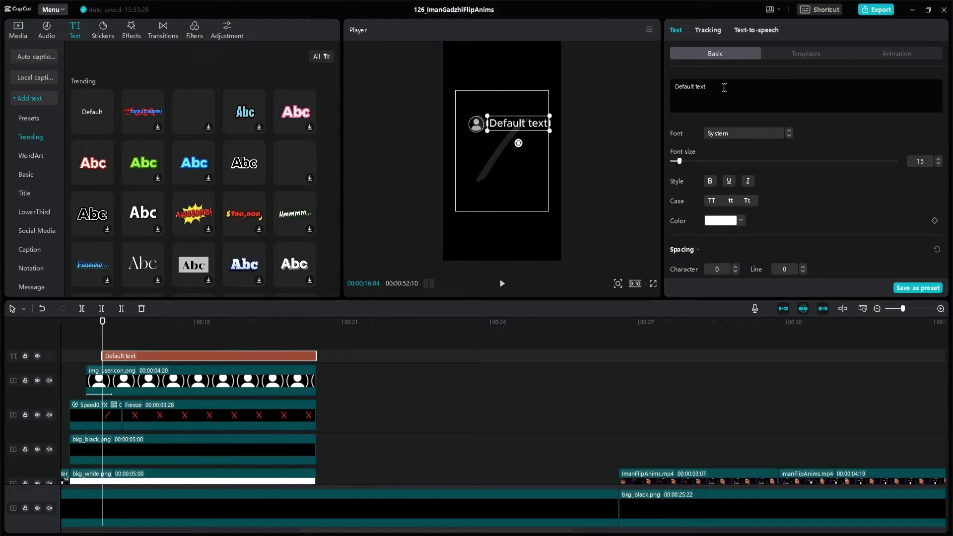
- Following the reference clip, set the text to "No resources" in bold at font size 14 with character spacing -1
click(702, 453)
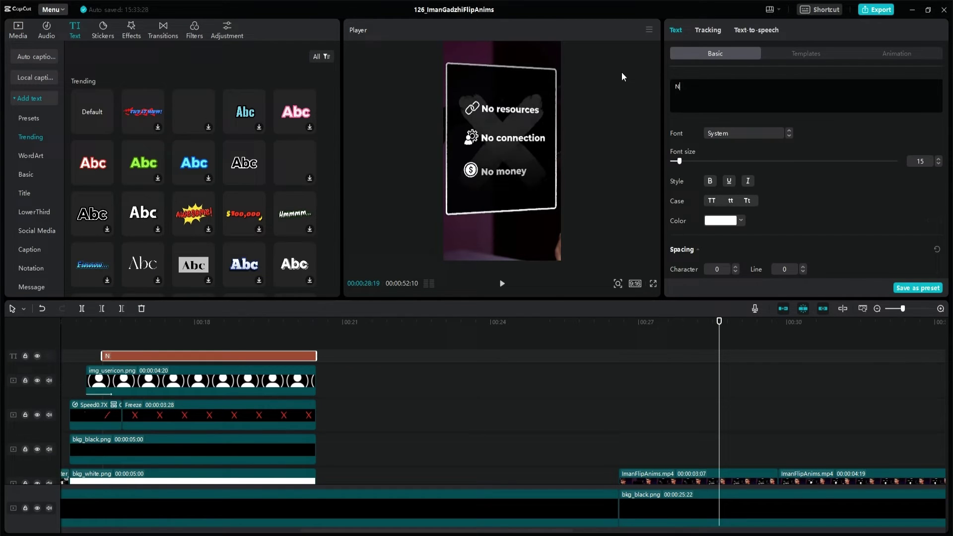
text(o resources)
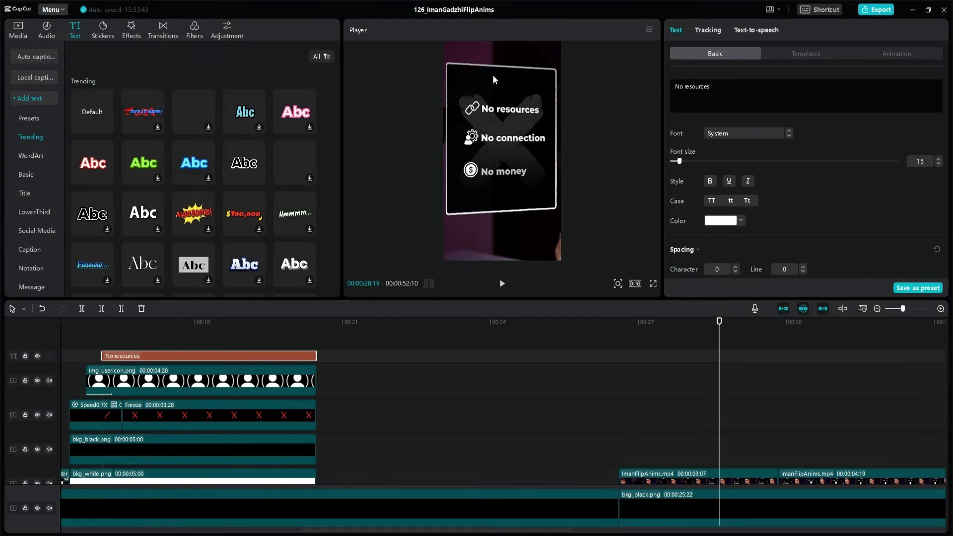
click(167, 356)
click(938, 164)
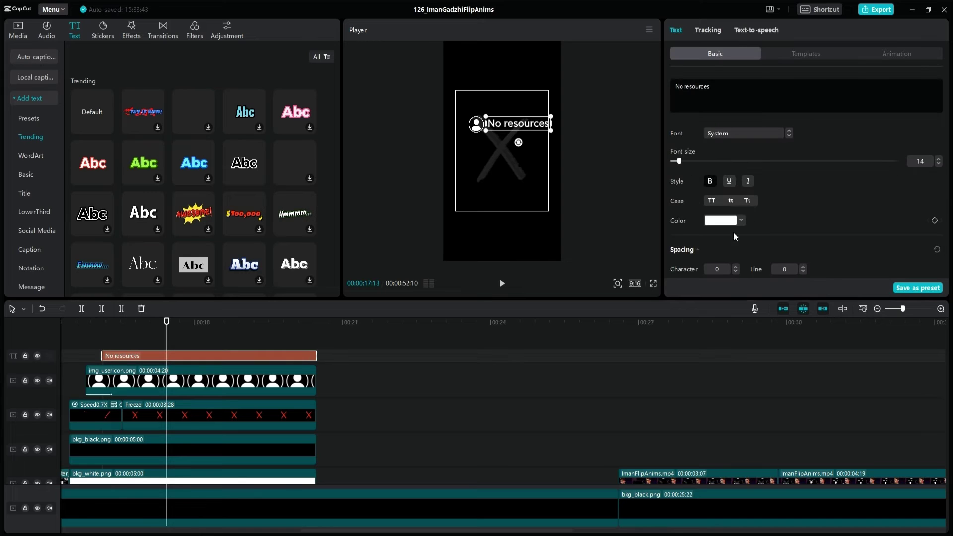
- Try several entrance animations on the "No resources" text and apply Slide Up
click(884, 53)
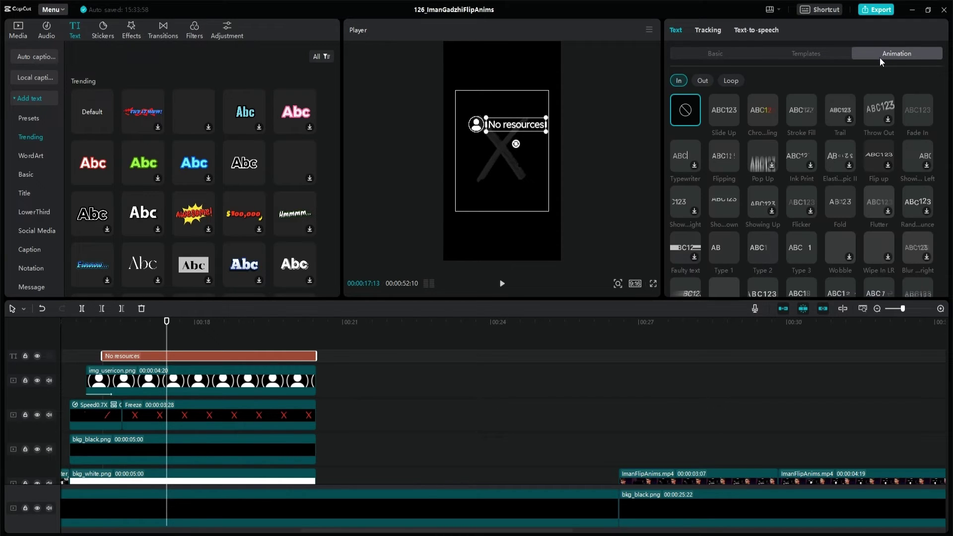
click(726, 115)
scroll(794, 173, down, 2)
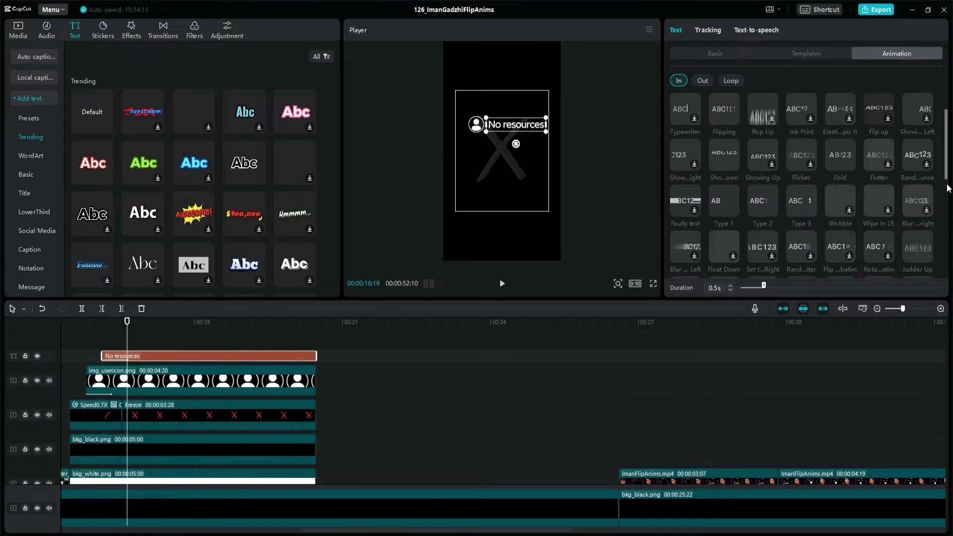
click(912, 211)
scroll(942, 174, down, 3)
click(880, 157)
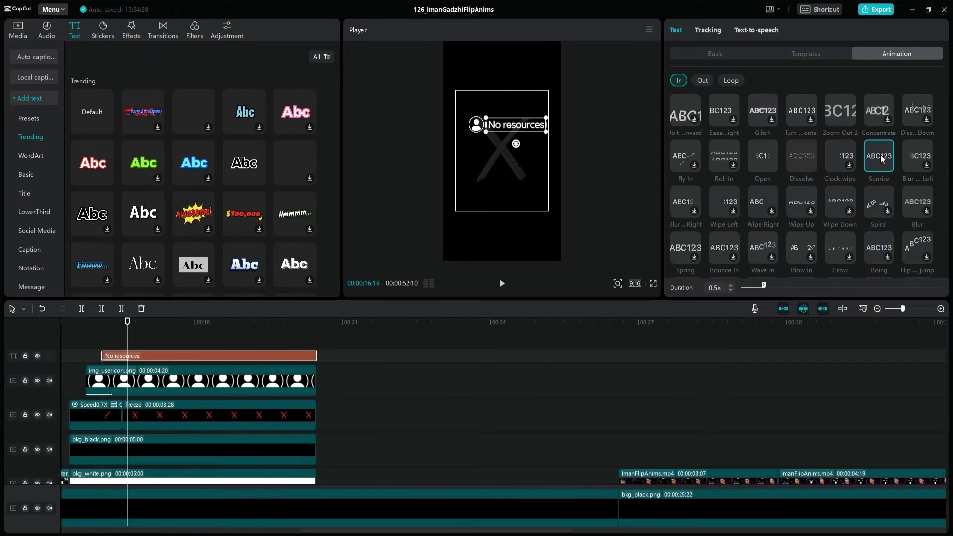
scroll(943, 234, down, 2)
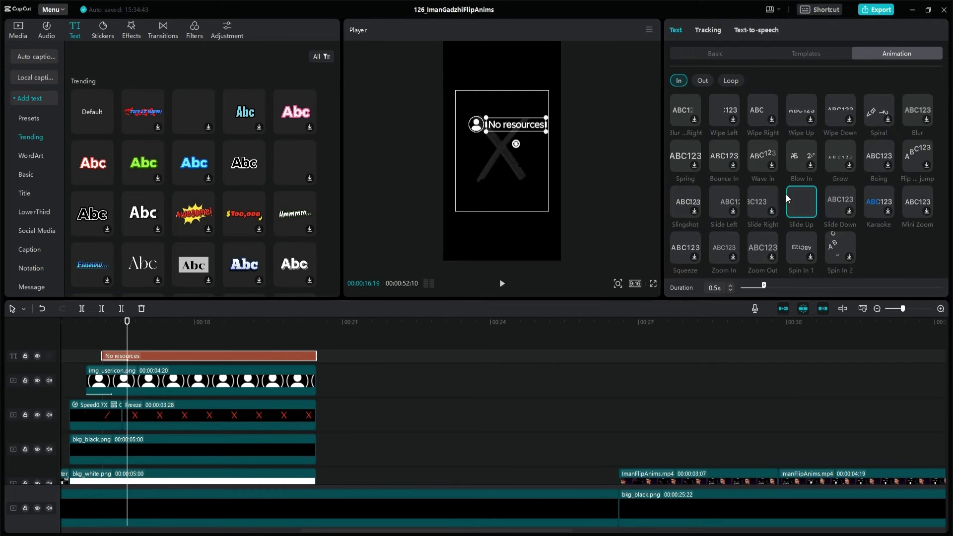
- Duplicate the user icon and "No resources" text at 16:24 as a second row below, trimming both copies to the card's end
click(122, 377)
ctrl+click(135, 358)
key(ctrl+c)
key(ctrl+v)
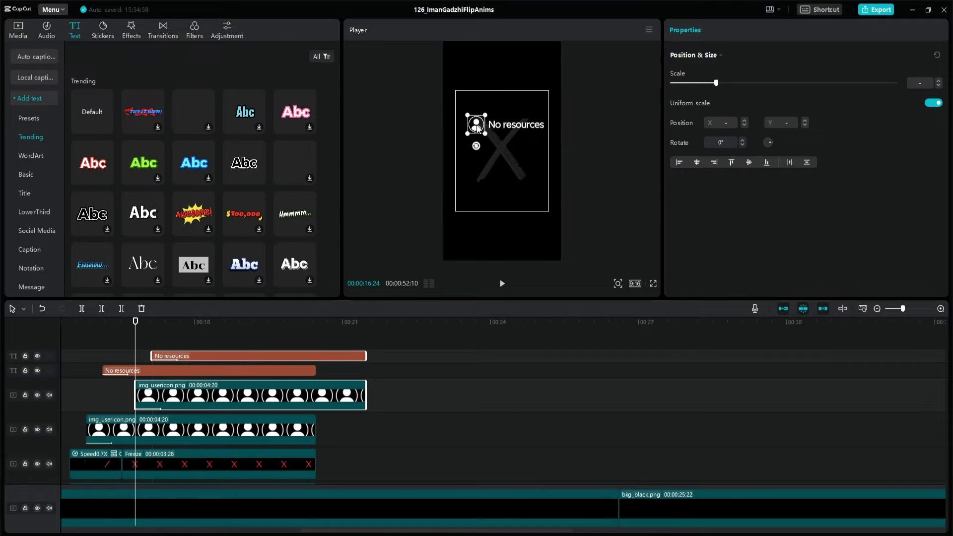
click(239, 356)
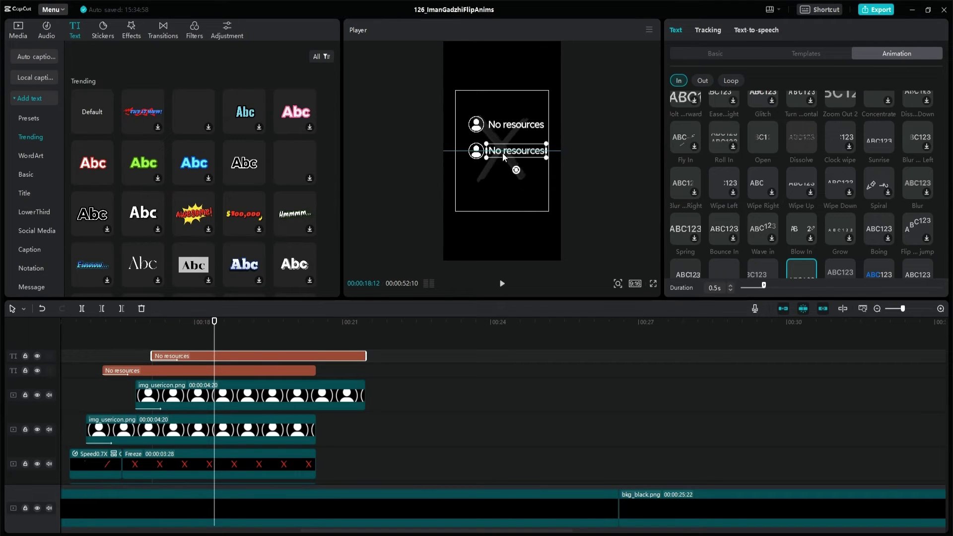
drag(366, 356, 317, 356)
drag(365, 395, 316, 395)
click(303, 362)
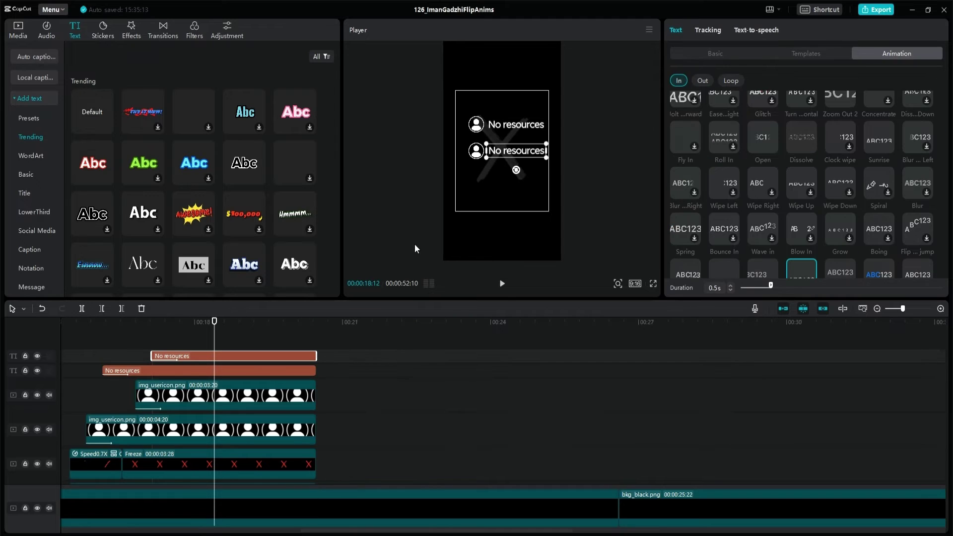
- Change the second row's text to "No connection" at font size 13
click(715, 53)
double_click(704, 93)
text(connection)
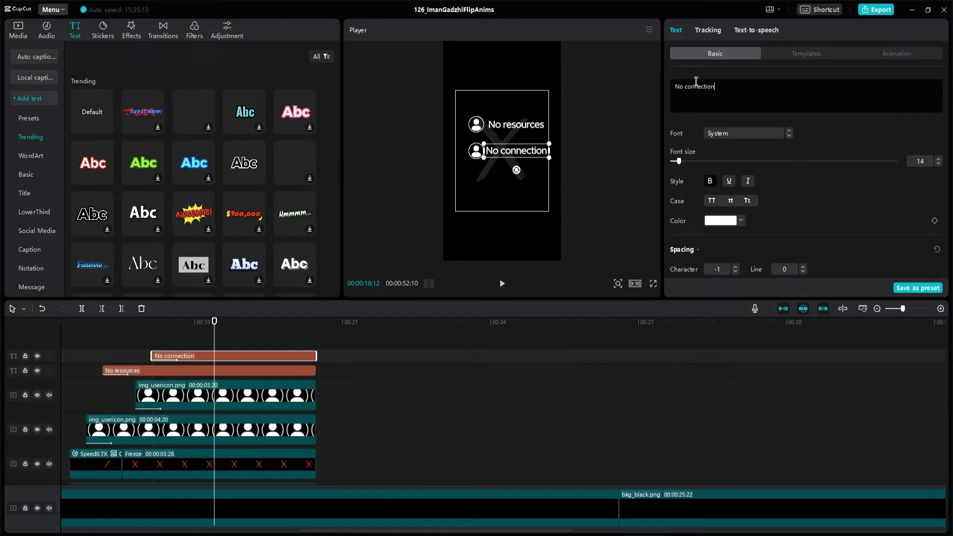
click(939, 163)
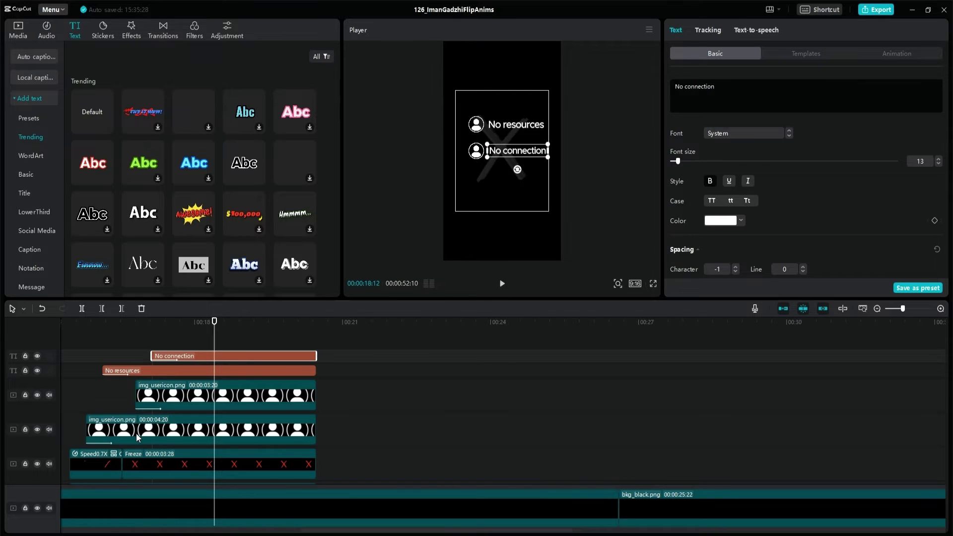
- Duplicate the first row's icon and text at 17:24 and trim both copies to the card's end
click(136, 438)
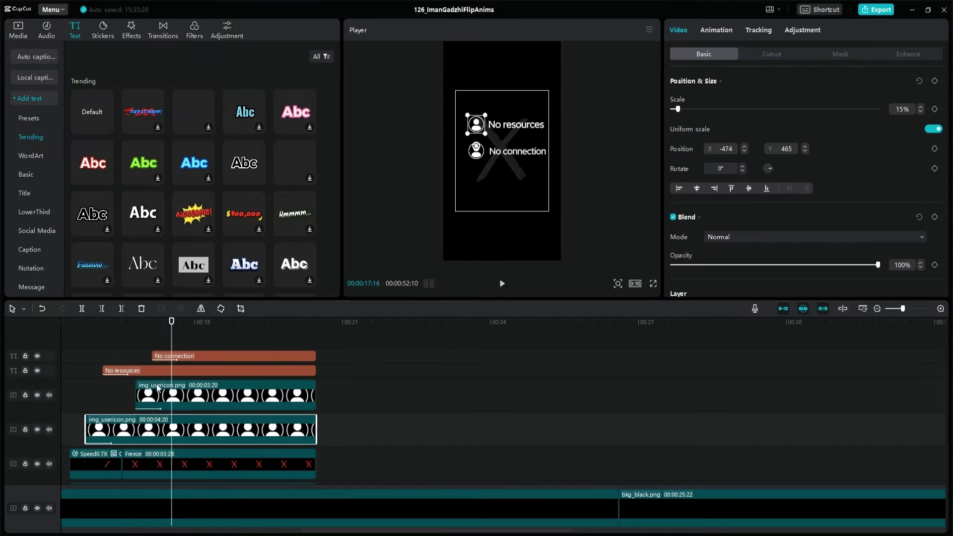
ctrl+click(148, 371)
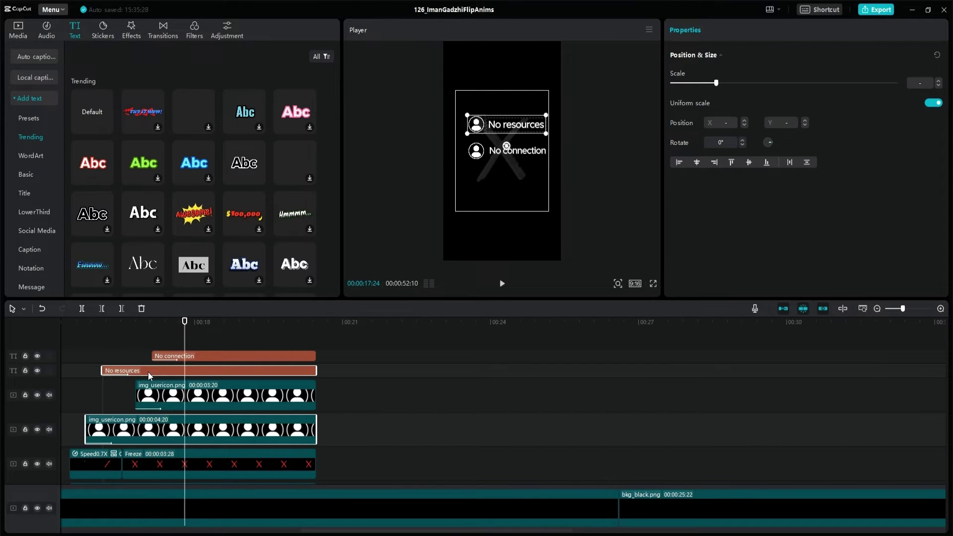
key(ctrl+v)
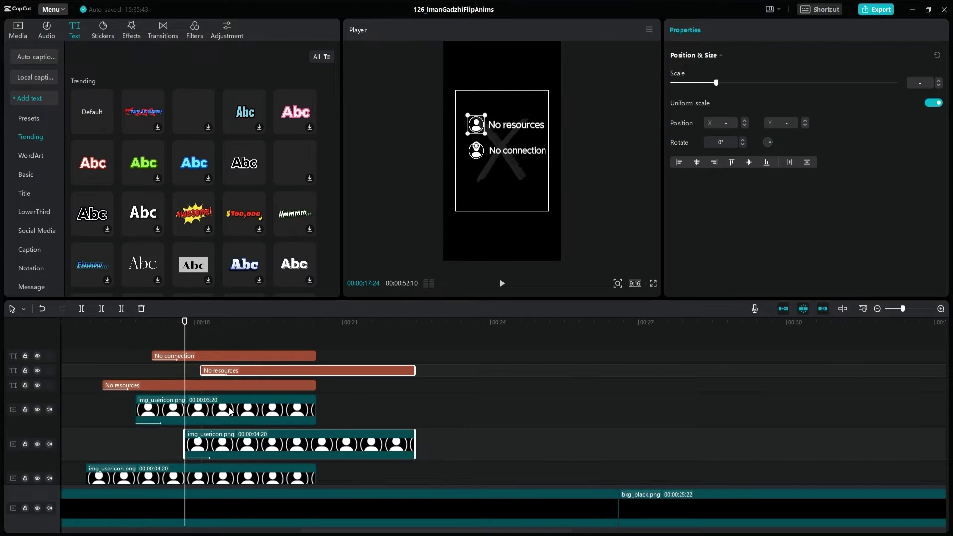
click(275, 378)
drag(260, 372, 261, 356)
drag(415, 356, 315, 356)
drag(416, 443, 316, 443)
- Change the newest text copy to "No money" and place it with its icon at X -428, Y -520 as the third row
click(266, 358)
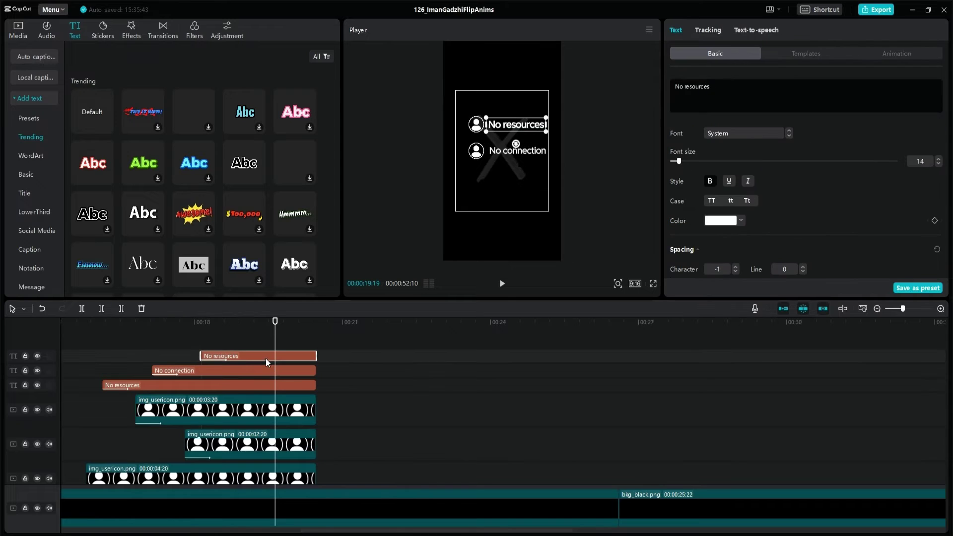
text(money)
drag(516, 125, 513, 180)
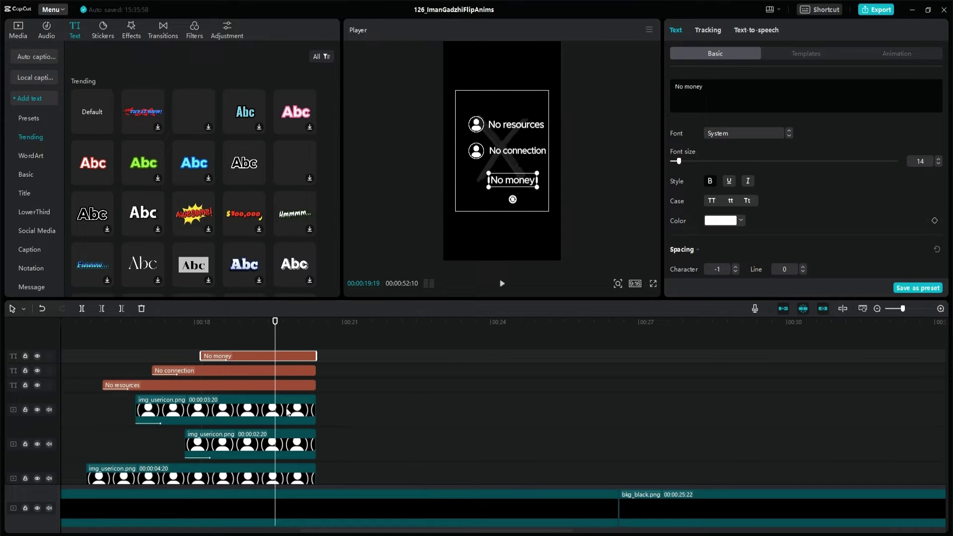
drag(282, 452, 282, 384)
drag(476, 124, 479, 183)
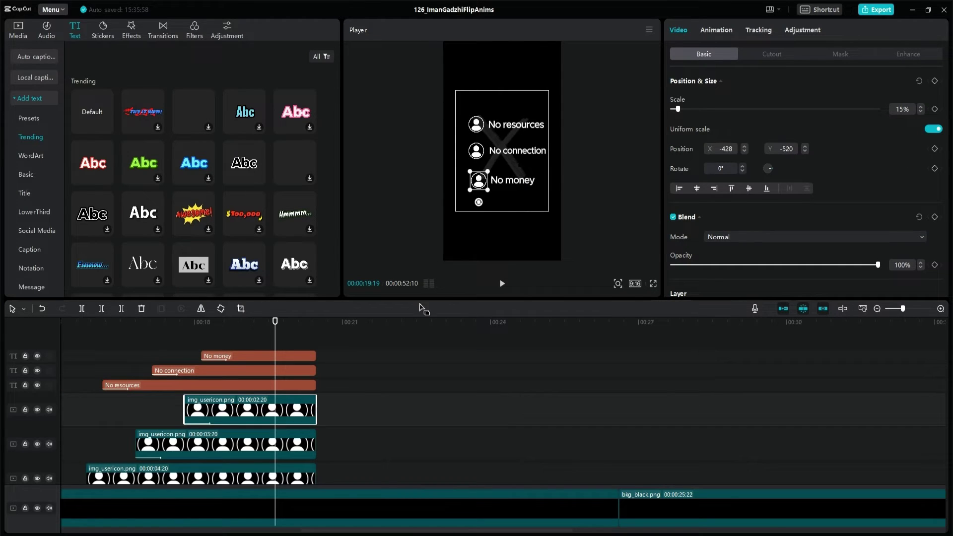
- Play the framed card from its start to examine the X, icon and text animations
key(Up)
key(Up)
key(Up)
key(Up)
key(Up)
key(Up)
scroll(155, 449, down, 2)
scroll(130, 420, left, 1)
click(130, 420)
key(space)
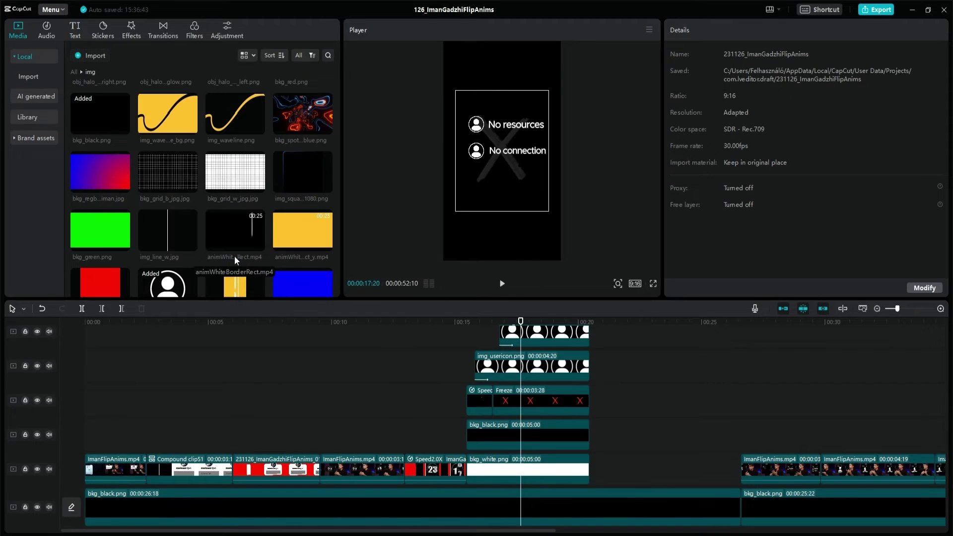
- Add the red background image during the framed card and put it on layer 1, behind the card
drag(100, 282, 487, 366)
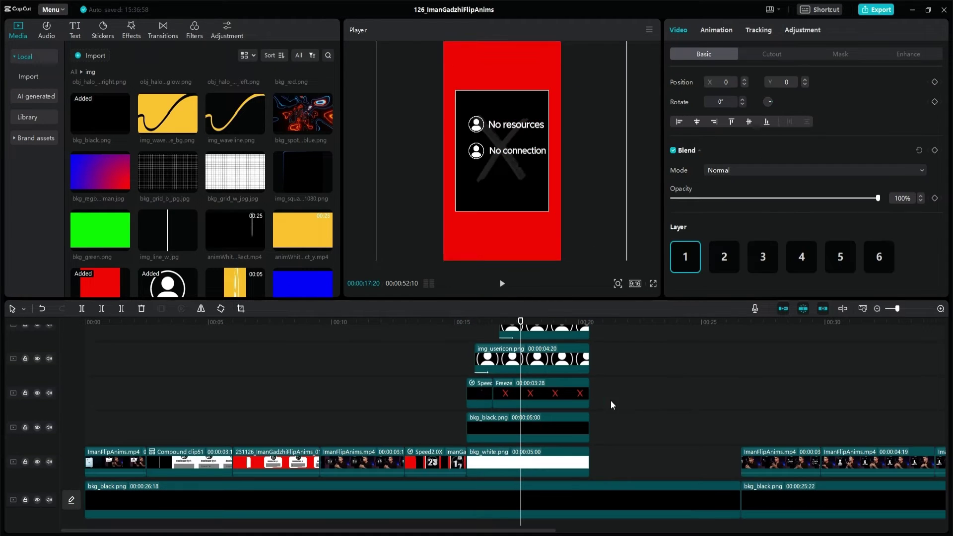
key(Up)
key(Up)
key(Up)
key(Up)
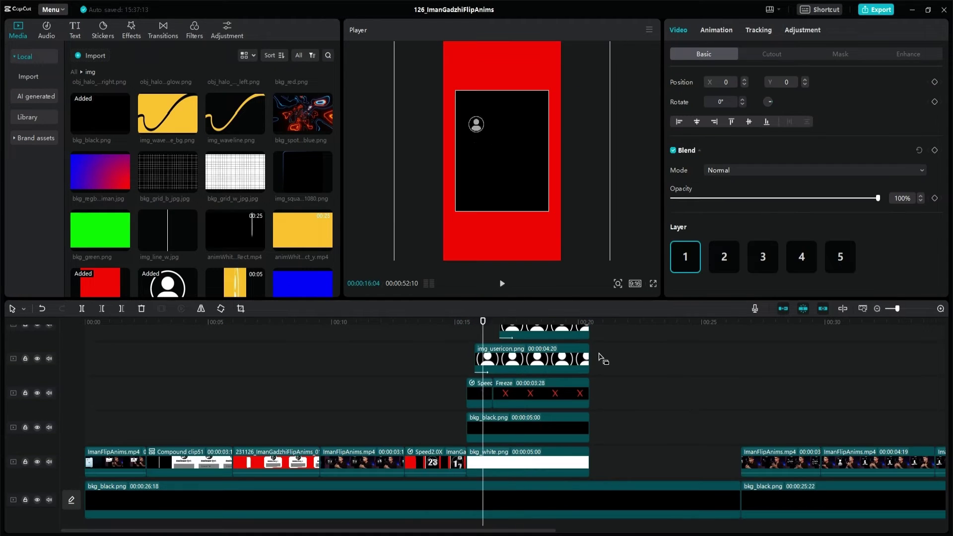
- Export the framed card's section and place the rendered clip on an upper track beyond the end of the footage
right_click(541, 462)
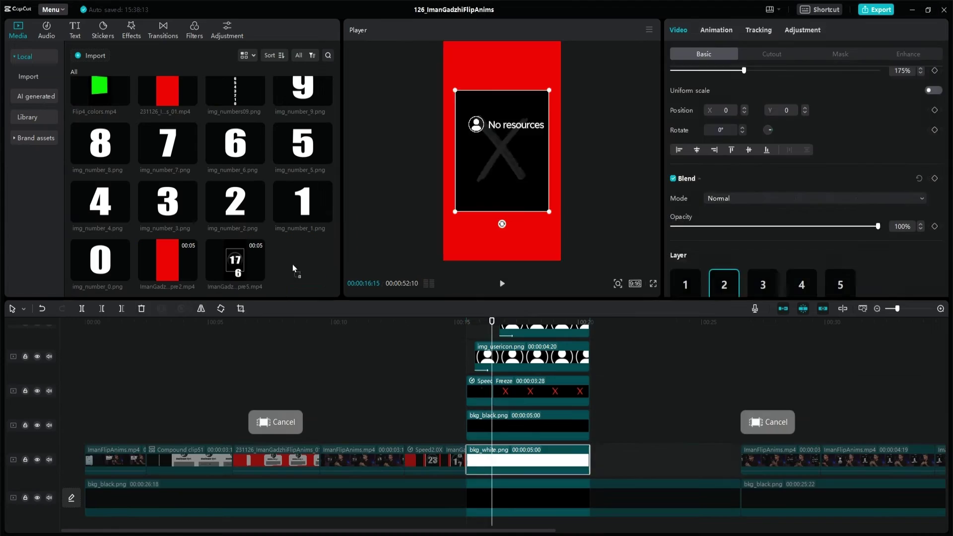
drag(303, 260, 613, 422)
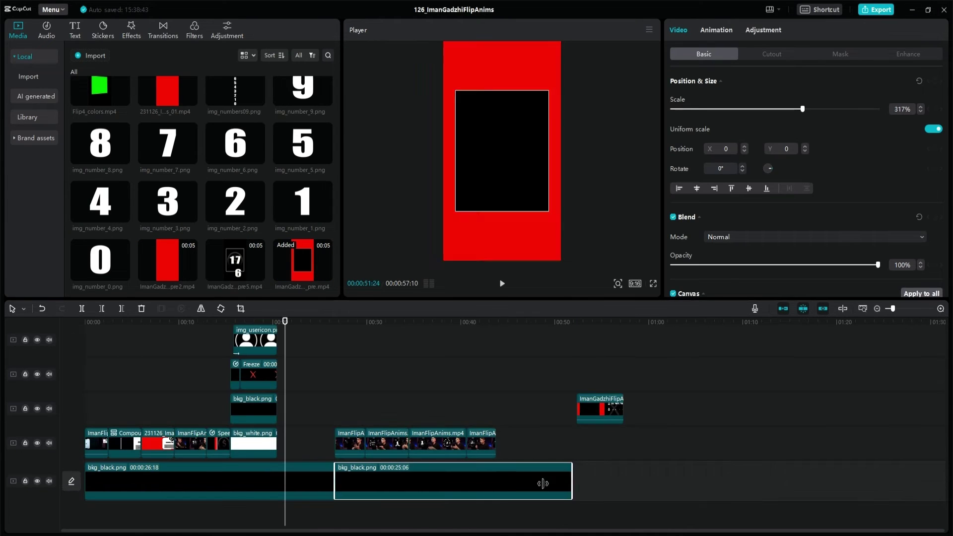
- Add bkg_red.png after the last clip on the main track and rotate it to 90°
scroll(169, 105, up, 2)
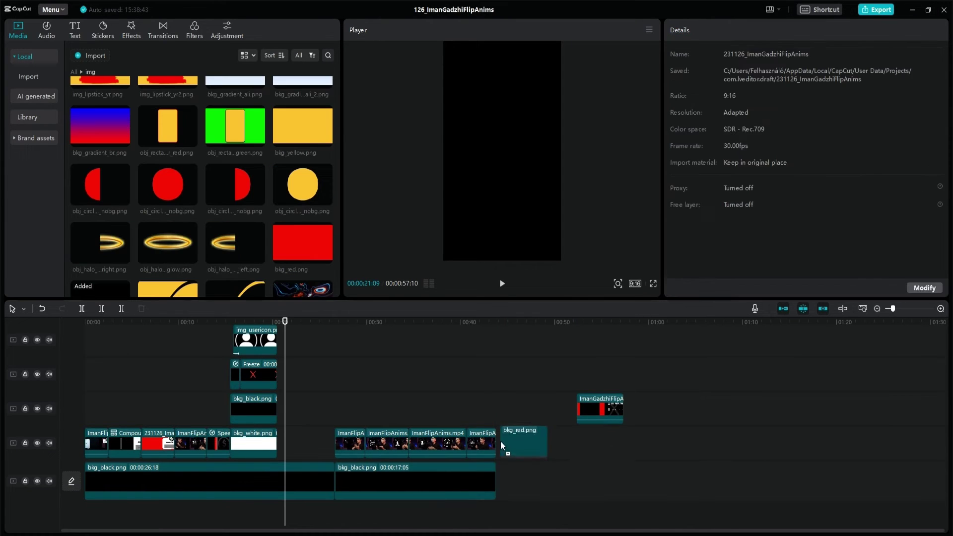
click(501, 441)
click(532, 322)
click(705, 168)
text(90)
key(Return)
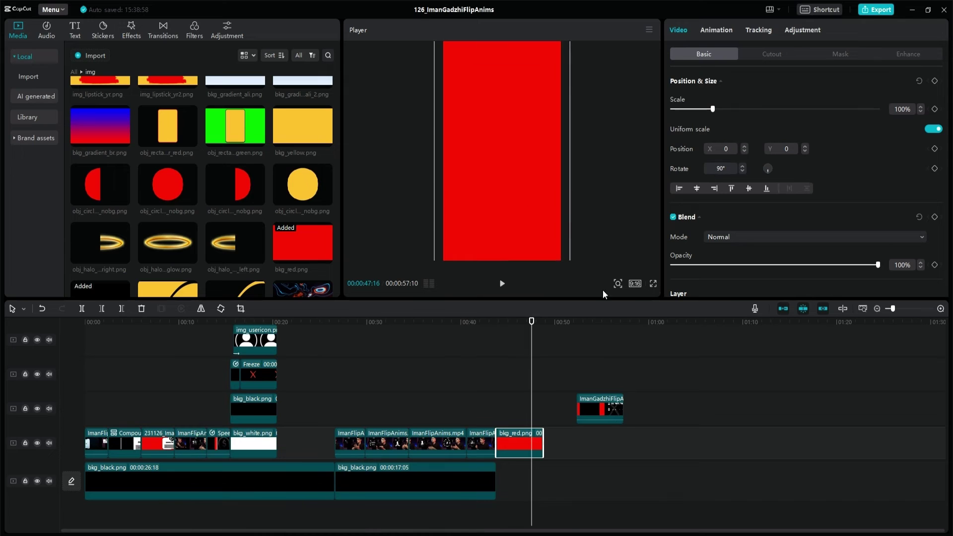
- Enlarge the rotated red clip to 206% and duplicate it end to end until fifteen red clips follow the footage
key(ctrl+c)
key(ctrl+v)
key(ctrl+v)
key(ctrl+v)
key(ctrl+v)
key(ctrl+v)
key(ctrl+v)
key(ctrl+v)
key(ctrl+v)
key(ctrl+v)
scroll(511, 452, right, 3)
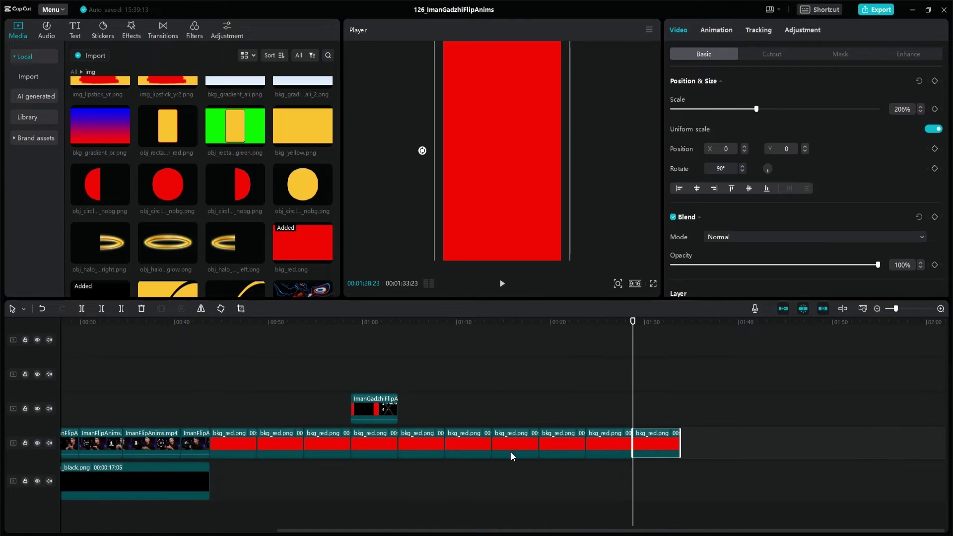
key(ctrl+v)
key(ctrl+v)
key(ctrl+v)
key(ctrl+v)
key(ctrl+v)
- Combine the row of red clips into one compound clip
drag(248, 407, 894, 445)
right_click(230, 442)
click(268, 394)
- Apply a flipping combo animation to the red compound clip and check the flip at two points
click(780, 30)
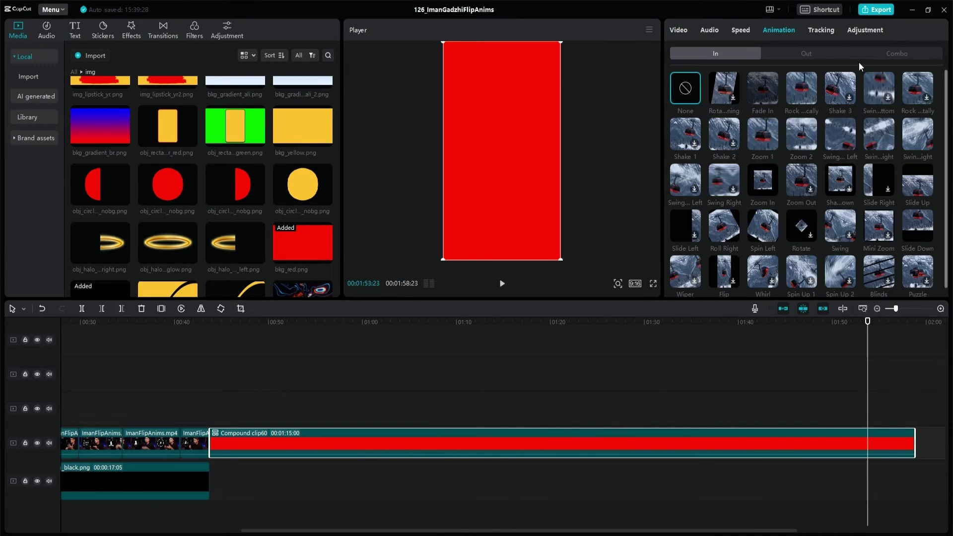
click(896, 53)
click(762, 174)
click(391, 410)
click(571, 407)
- Break the red compound clip apart and recombine it with the framed-card clip included at about 1:00
right_click(495, 441)
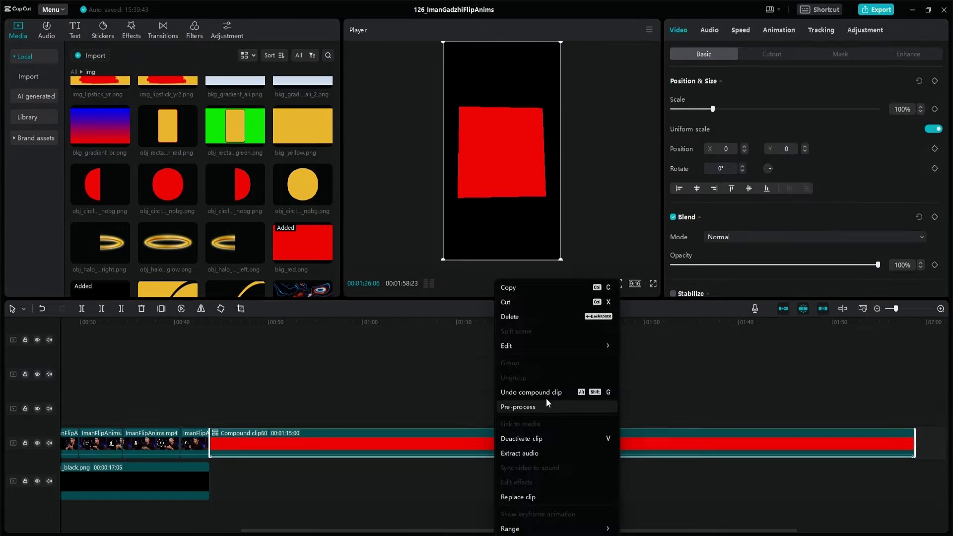
click(541, 393)
right_click(396, 442)
click(456, 408)
click(356, 407)
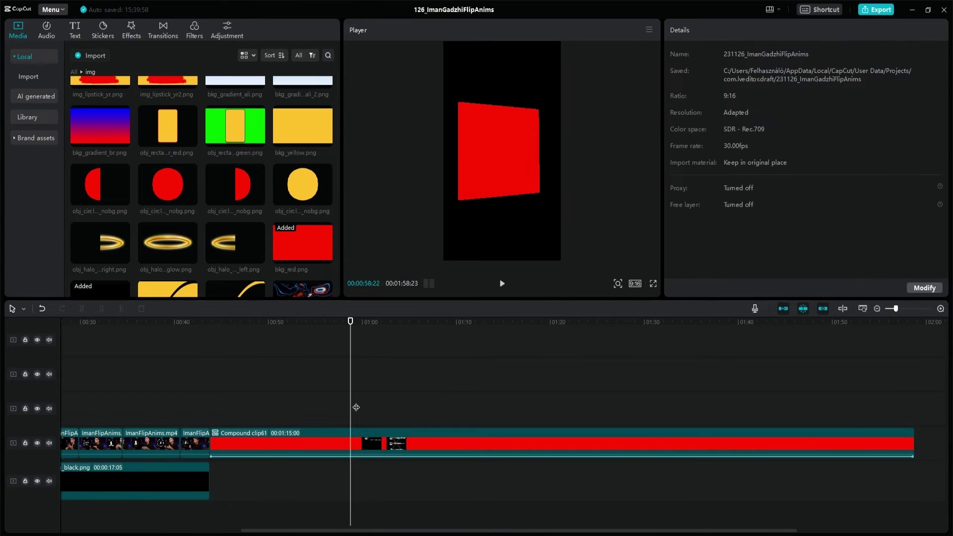
- Set the compound clip's chroma key to red and move the clip up to the overlay track
click(367, 444)
click(764, 54)
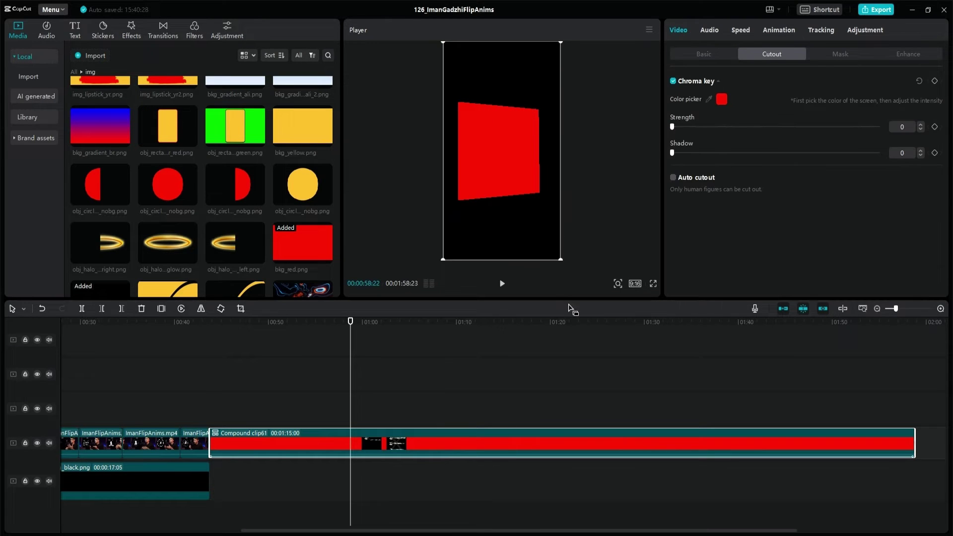
drag(425, 440, 425, 407)
- Add bkg_red.png beneath the compound clip, extend it to 1:15:00 and scale it to 324%
drag(302, 243, 243, 441)
drag(256, 443, 914, 443)
drag(560, 185, 699, 262)
click(704, 54)
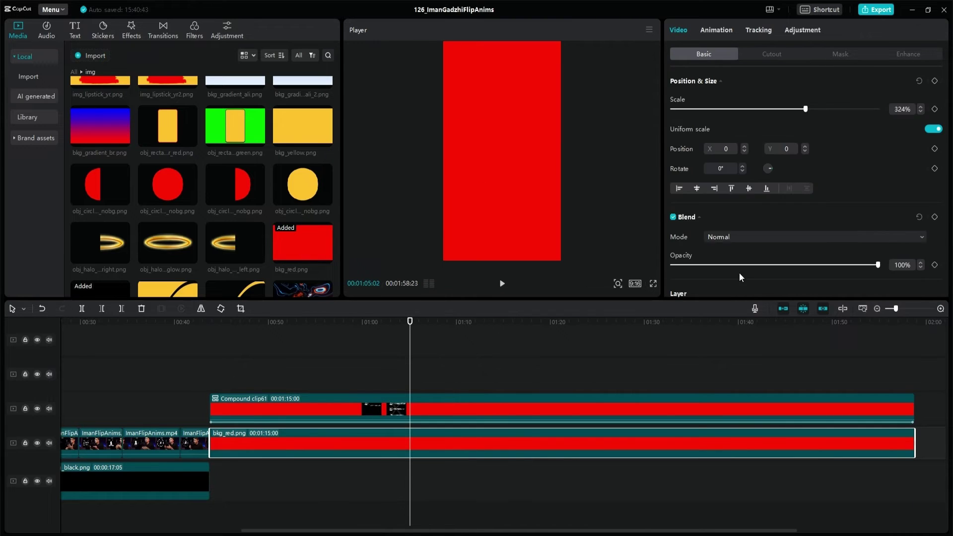
- Try enlarging the compound clip over the red background, and undo the resize
scroll(740, 272, down, 2)
click(374, 375)
click(378, 408)
drag(560, 260, 595, 291)
key(ctrl+z)
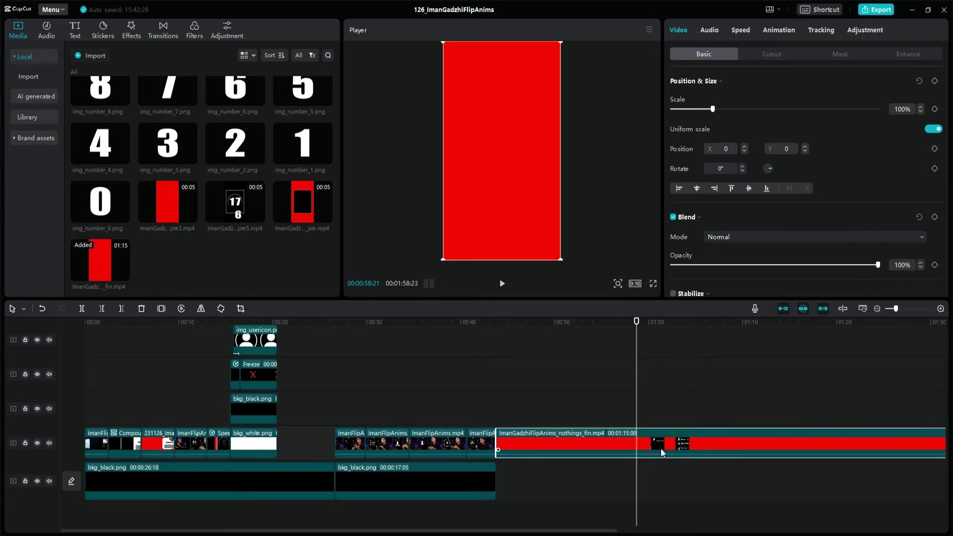
- Trim the rendered nothings_fin clip to the card-flip section ending at 49:06
click(550, 417)
click(546, 443)
key(w)
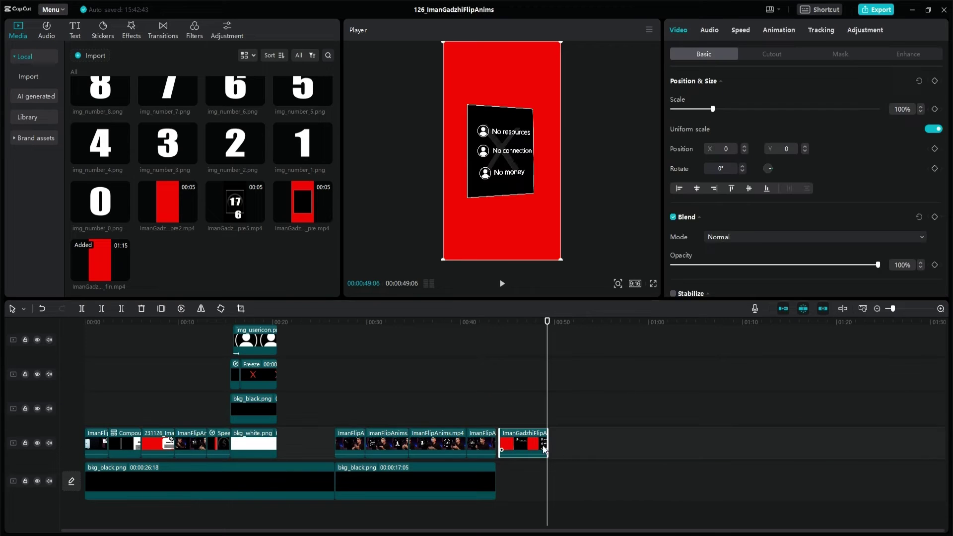
- Key red out of the trimmed card clip with a stronger chroma key and open up its filmstrip mask from size 1
click(772, 54)
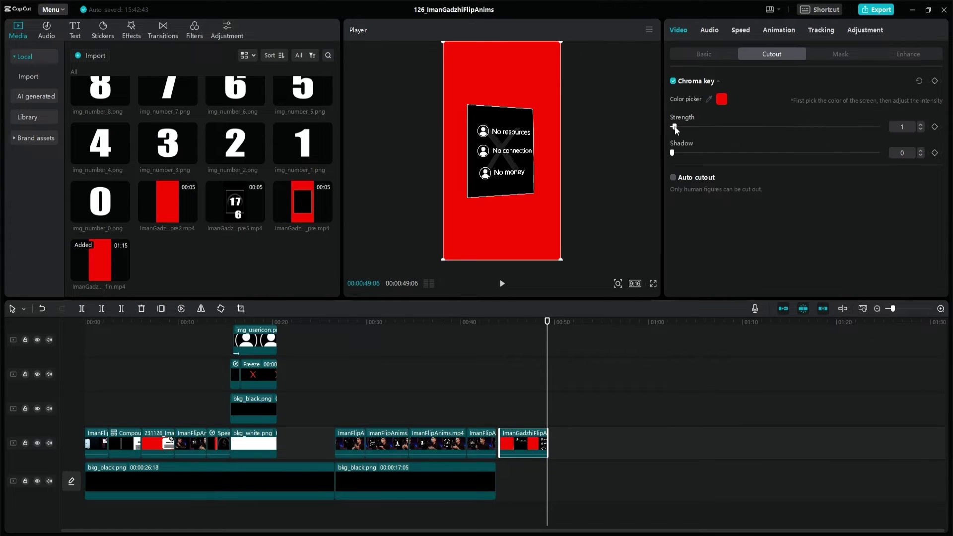
drag(672, 126, 872, 126)
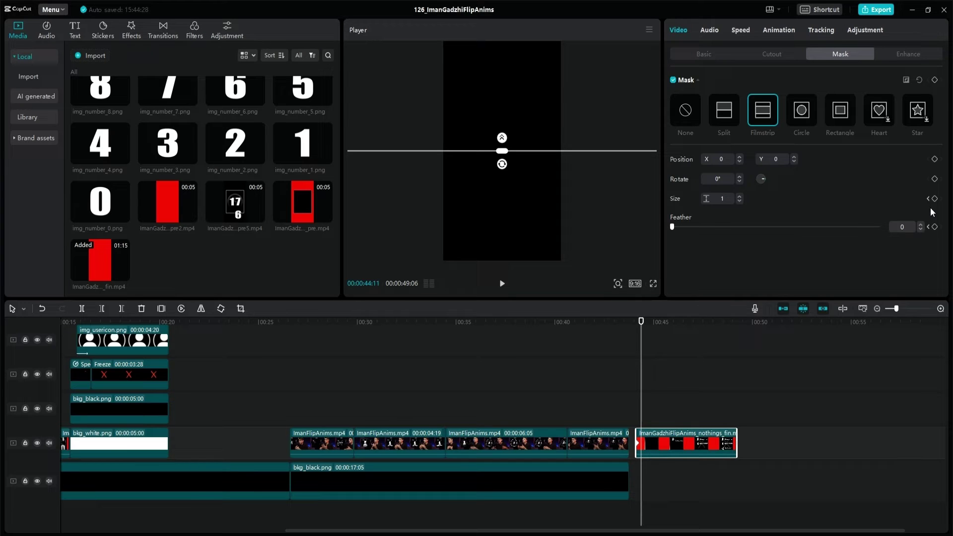
drag(508, 157, 666, 239)
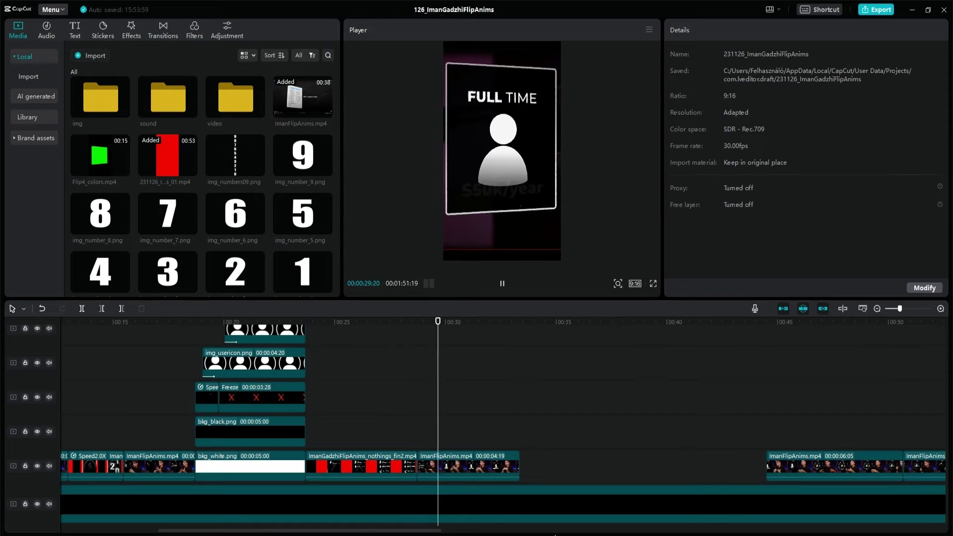
- Copy the white frame and black card to 33:11 and stack a second black card above them
key(space)
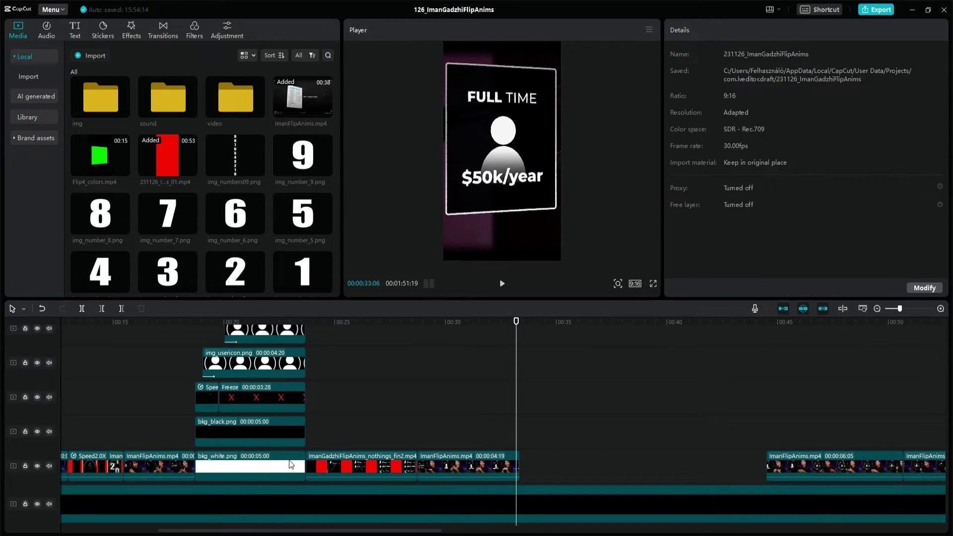
click(272, 431)
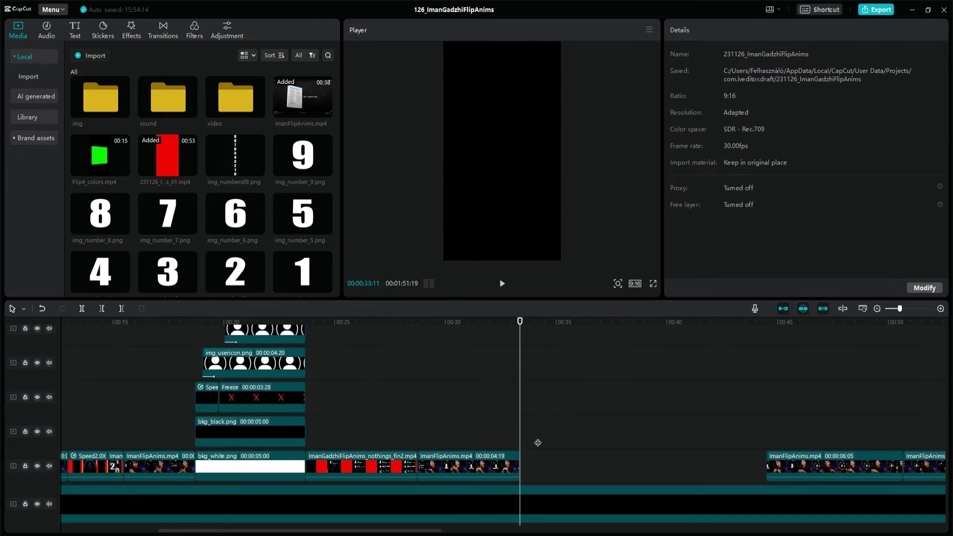
key(ctrl+v)
click(564, 430)
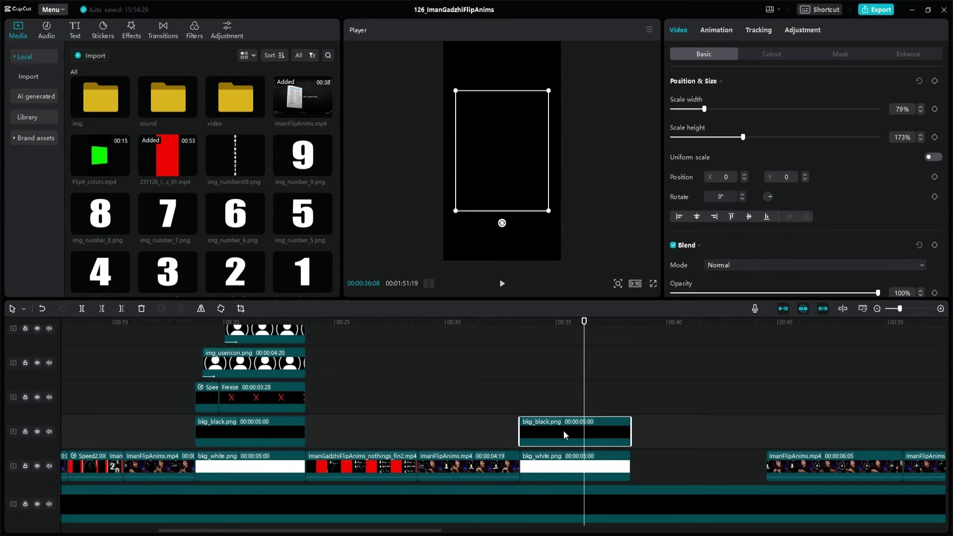
key(ctrl+c)
key(ctrl+v)
- Copy the first row's user icon onto the new card, align it with the card's end and scale it to 80%
click(294, 373)
key(ctrl+c)
key(ctrl+v)
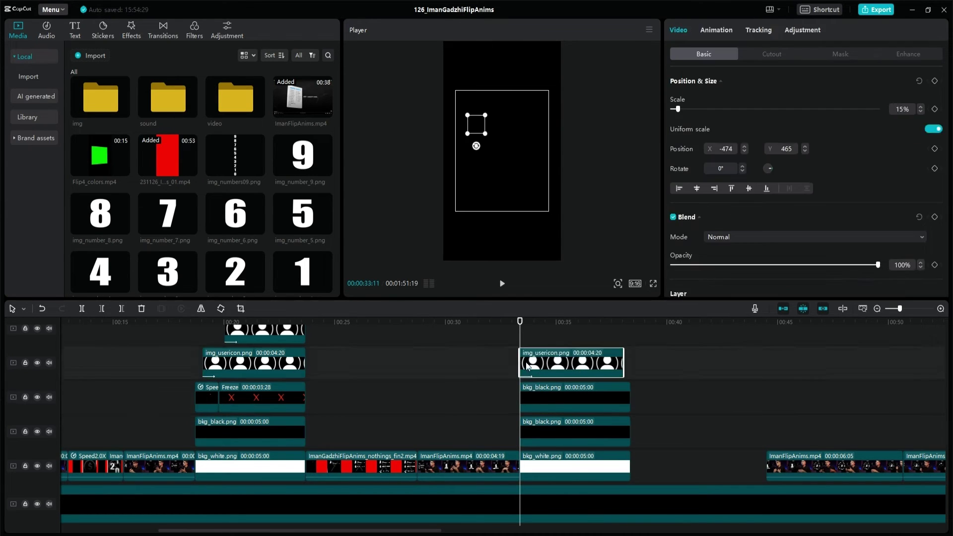
drag(551, 365, 558, 365)
click(544, 336)
click(549, 371)
text(80)
key(Return)
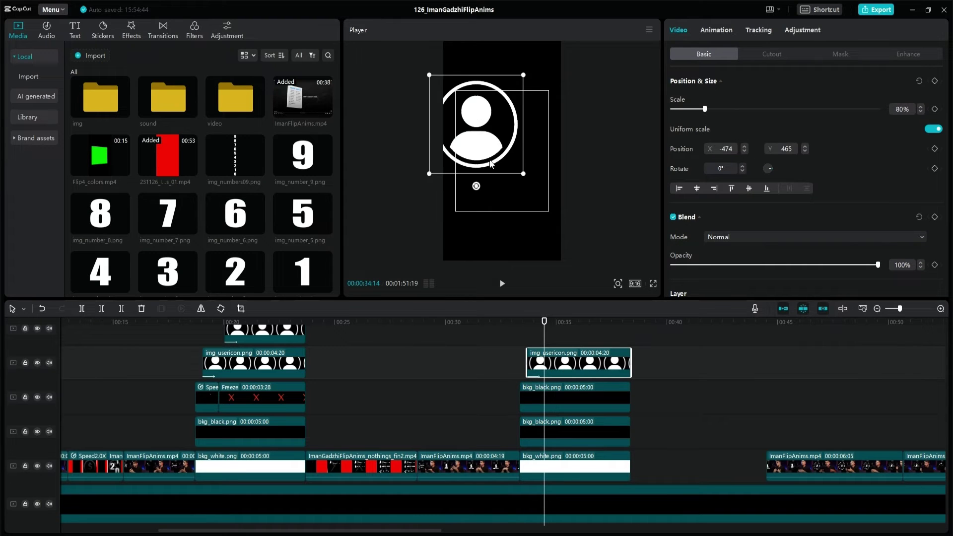
- Centre the user icon at X 0, Y 0 and give it a 0.5 s Fade In animation
drag(490, 160, 515, 186)
key(Up)
click(716, 30)
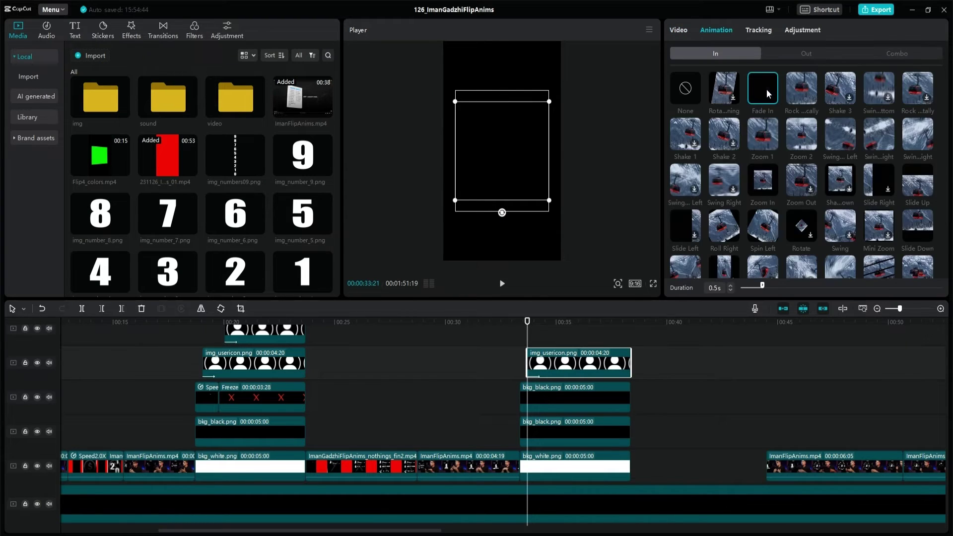
- Keyframe the user icon's scale from 80% at 33:21 down to 70% at 34:11 and preview it
click(678, 30)
click(935, 108)
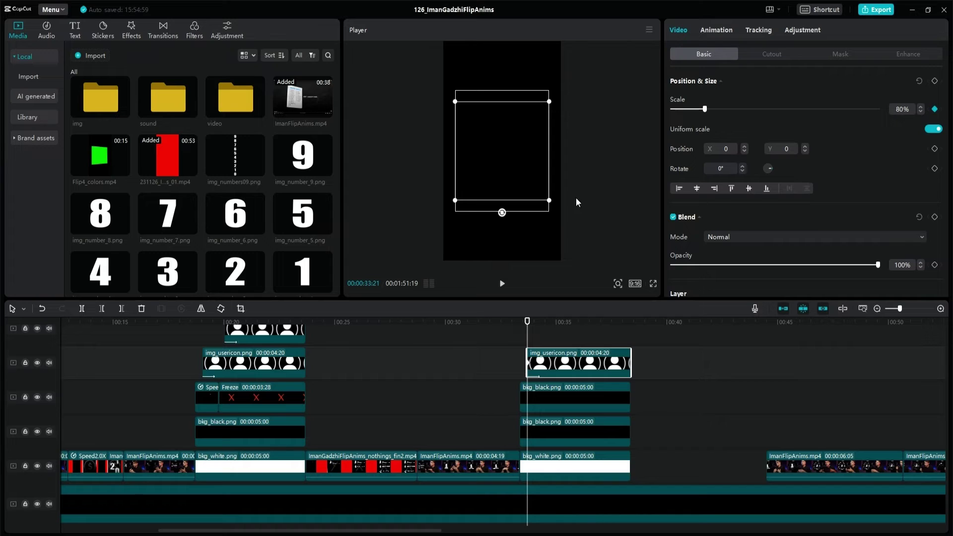
key(shift+Right)
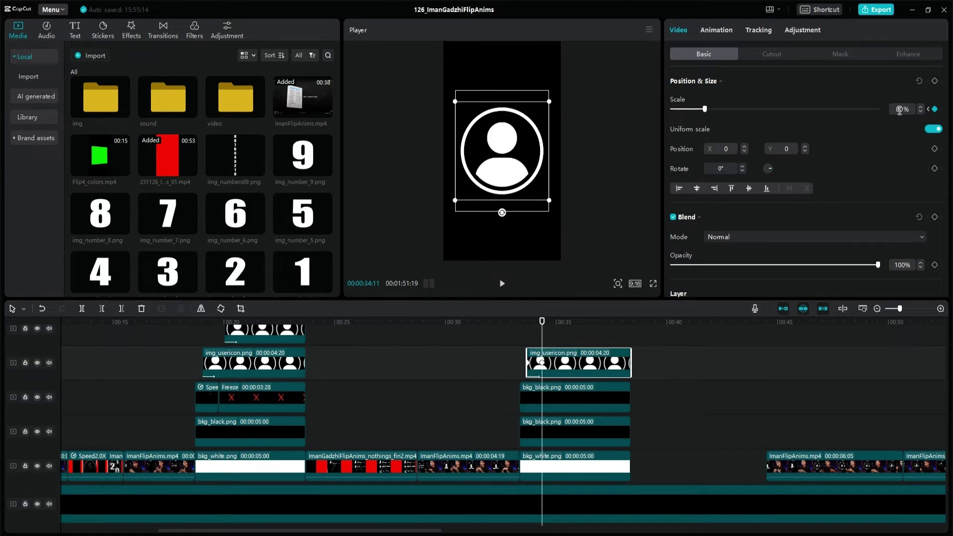
click(530, 368)
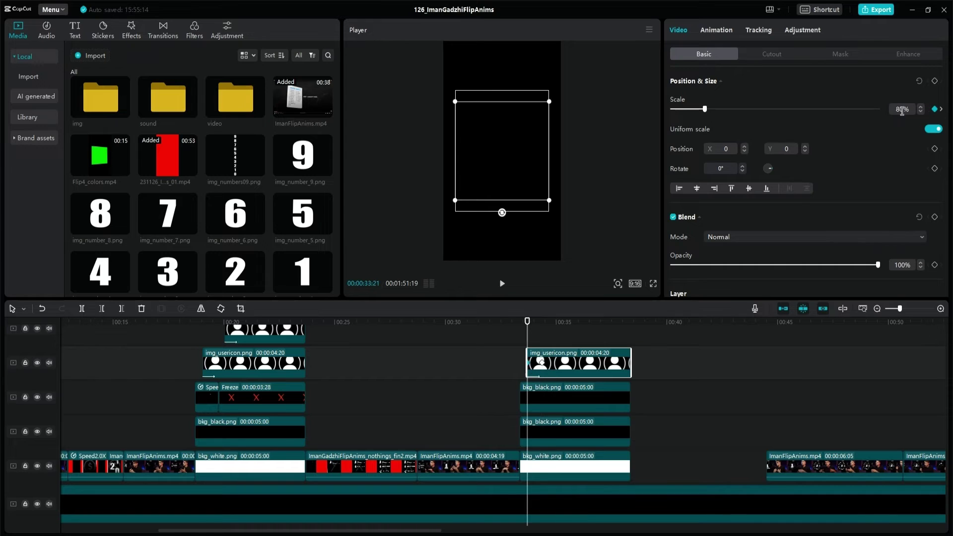
text(5)
key(Return)
key(shift+Left)
key(space)
key(space)
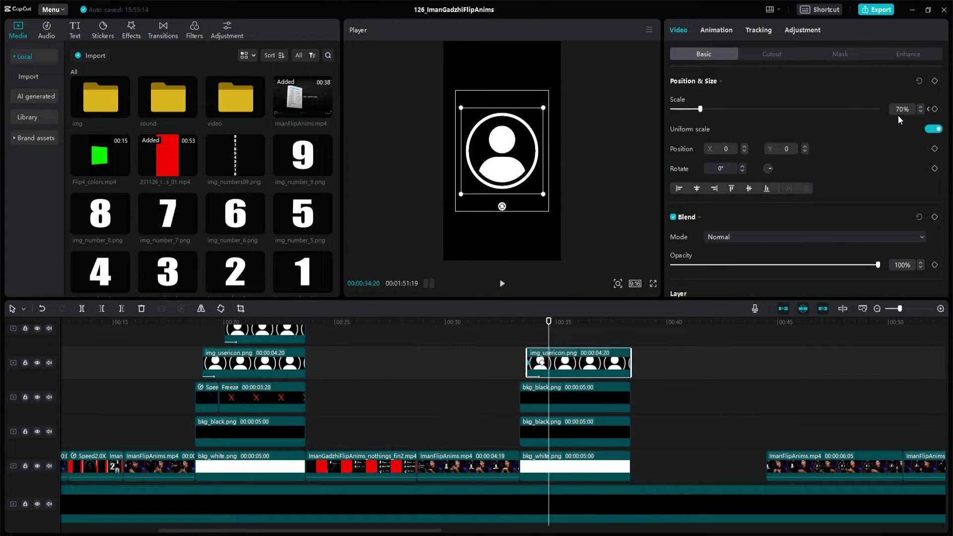
- Move the icon's second scale keyframe to about 35:13 and replay the animation
drag(542, 362, 565, 363)
click(518, 367)
key(space)
key(space)
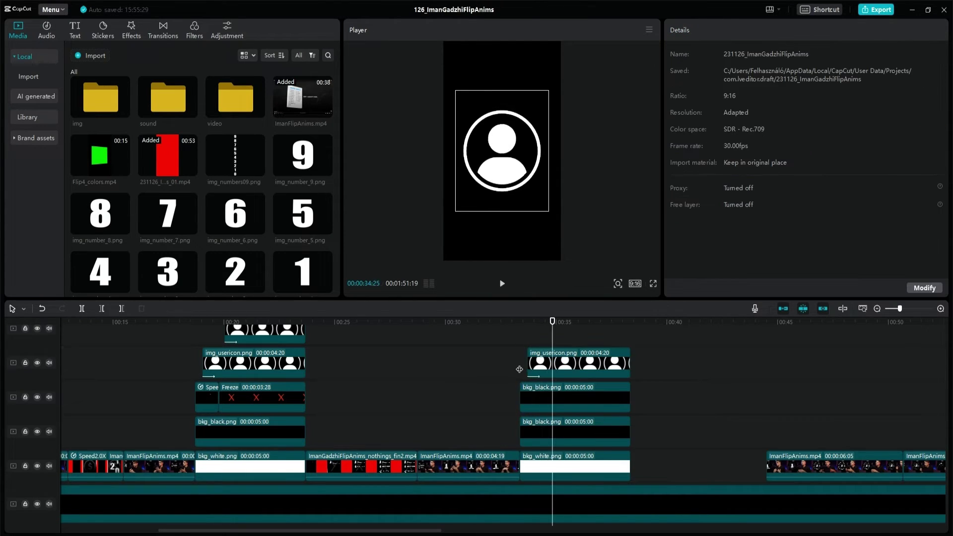
- Lower the user icon's opacity so it appears as a faded grey
click(560, 361)
text(4)
key(Return)
- Reorder the new card's layers so the second black card sits above the user icon
click(541, 395)
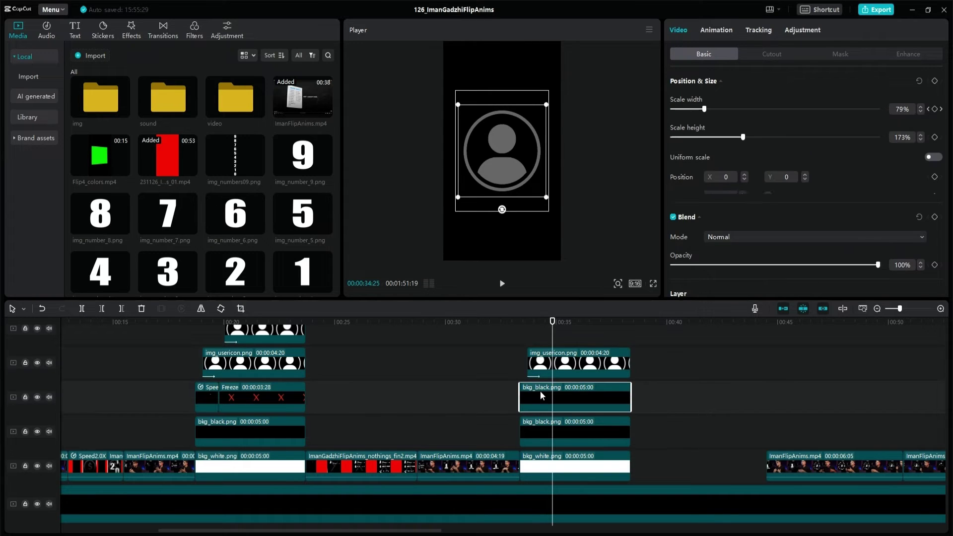
drag(572, 400, 569, 438)
drag(576, 367, 578, 407)
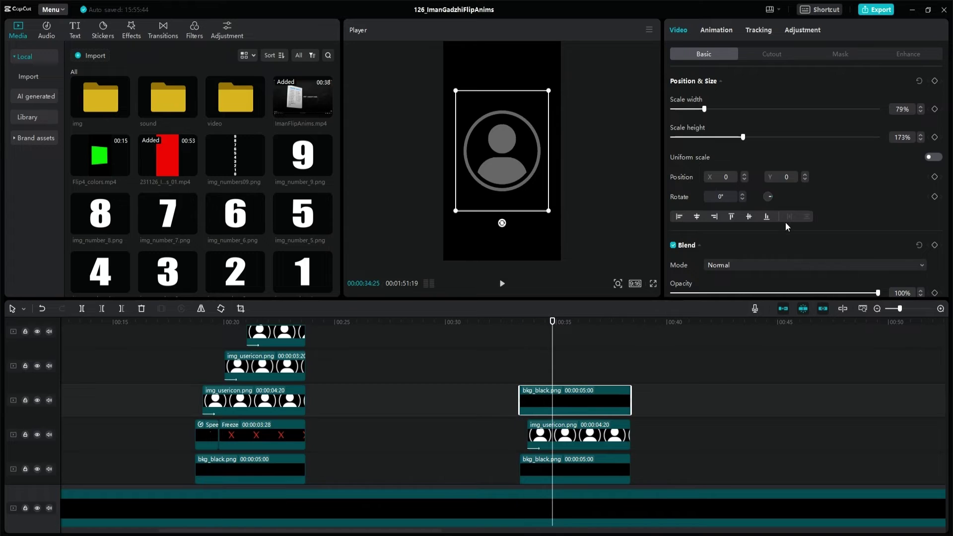
- Apply a split mask to the upper black card with 180° rotation and feather 50, lower its edge slightly, and preview it
scroll(785, 222, down, 2)
click(844, 54)
click(724, 110)
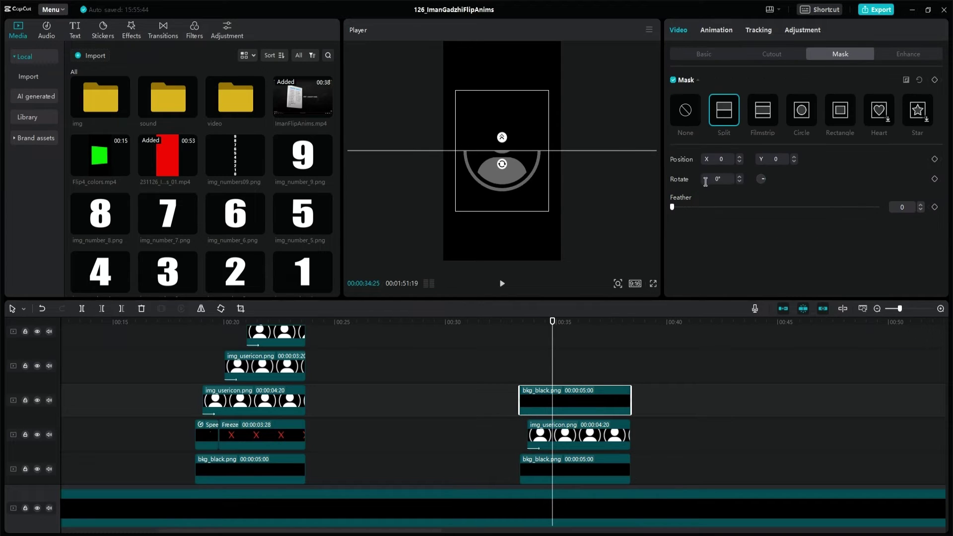
key(Return)
drag(909, 205, 815, 197)
text(50)
key(Return)
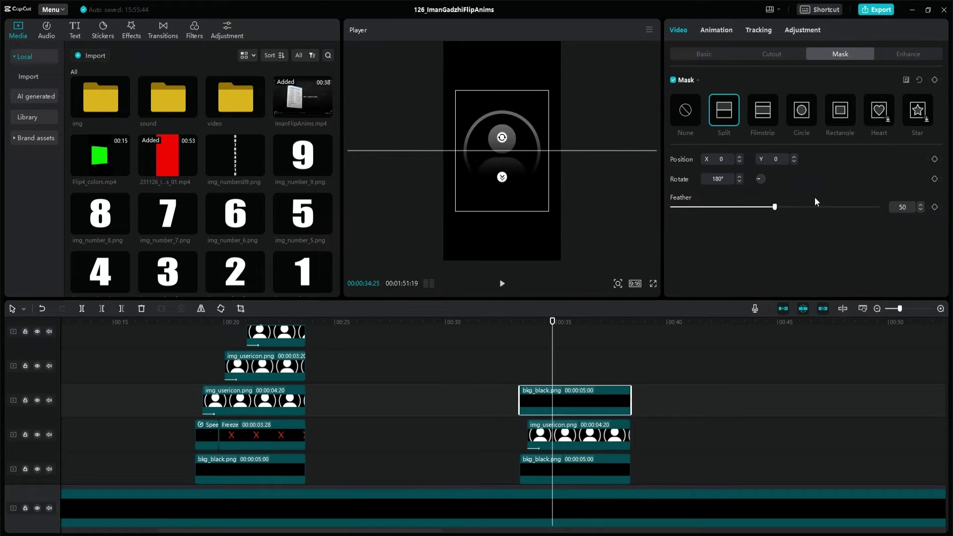
drag(568, 152, 568, 159)
click(519, 376)
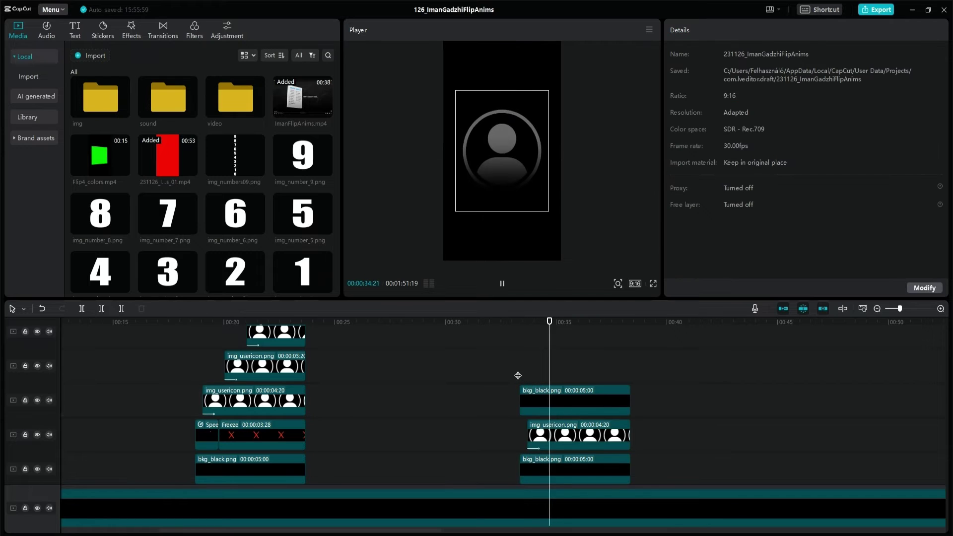
- Copy the "No resources" text to the new card, make it run from about 35:09 to the card's end, and change it to "50K / year"
scroll(518, 376, down, 1)
key(ctrl+v)
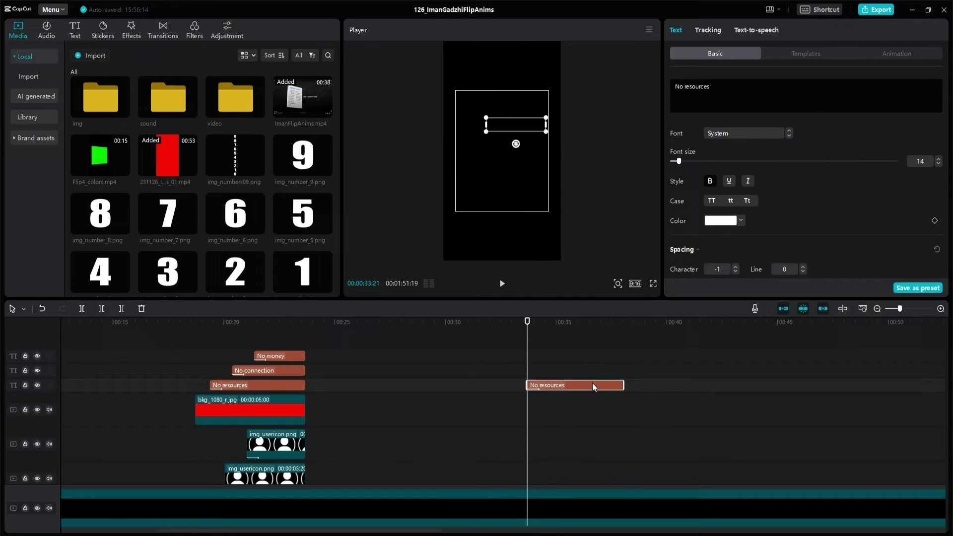
drag(592, 383, 597, 384)
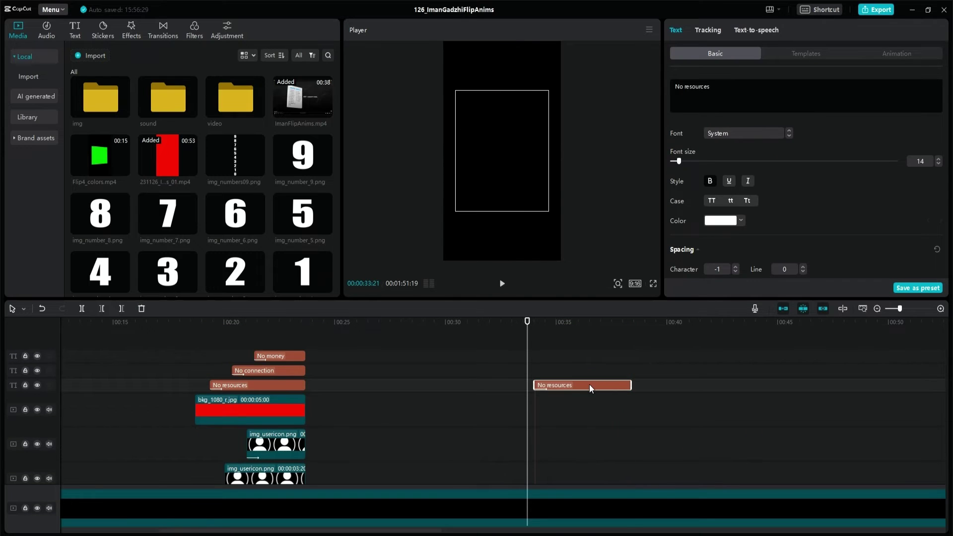
scroll(589, 384, down, 1)
drag(535, 360, 548, 354)
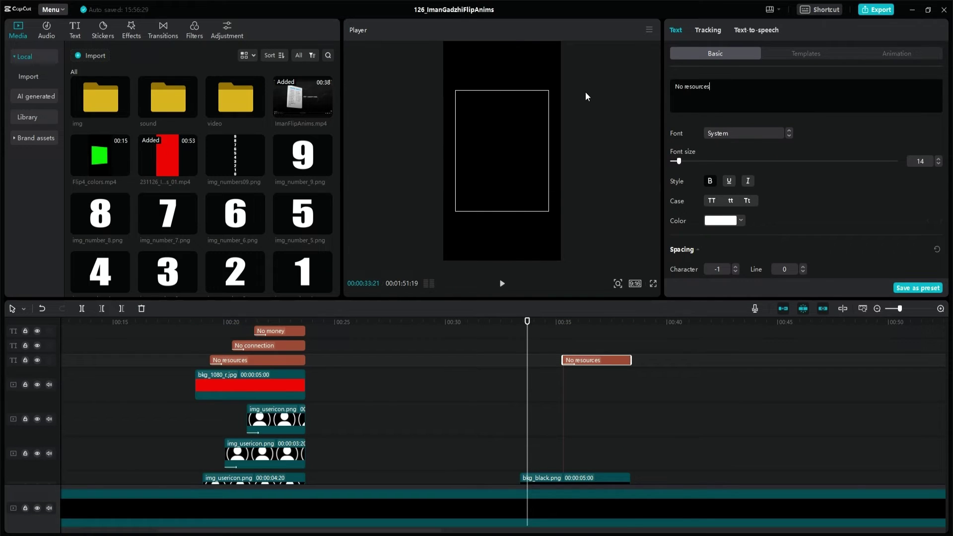
text(50k / year)
- Add a "FULL" text from 33:21 to the card's end and duplicate it on the track above
click(571, 397)
scroll(542, 446, down, 2)
key(ctrl+v)
drag(625, 370, 630, 370)
key(ctrl+v)
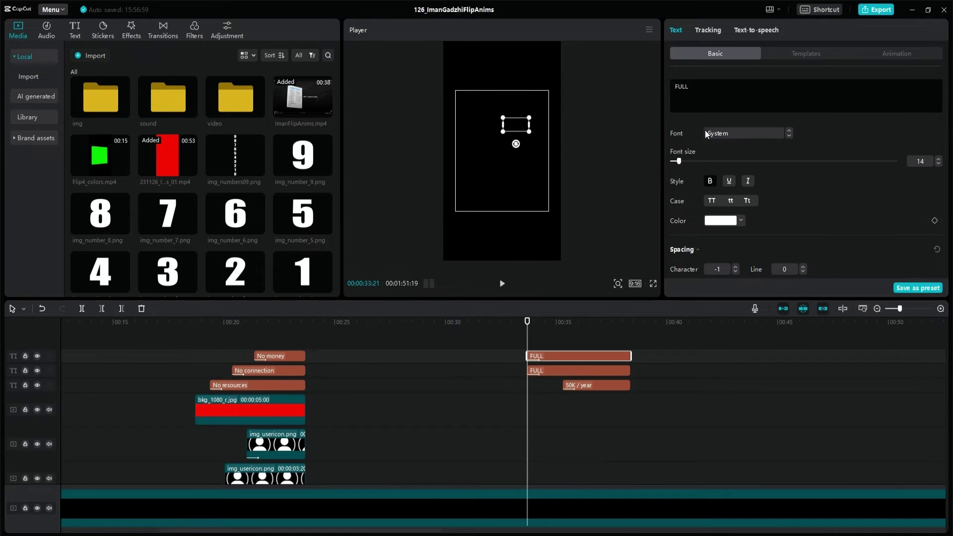
- Change the upper copied text to "TIME" and remove the entrance animations from the "TIME" and "FULL" texts
text(TIME)
click(588, 343)
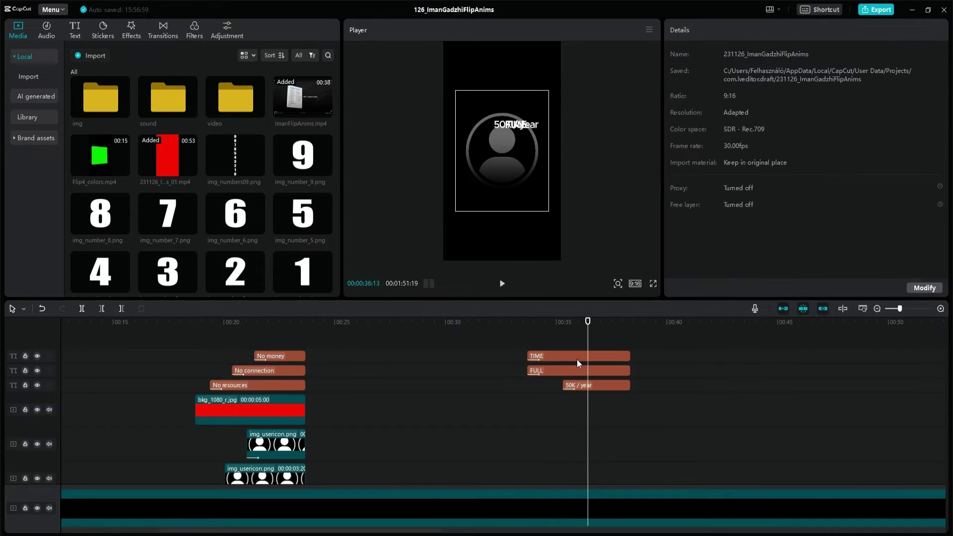
click(577, 359)
click(897, 53)
scroll(691, 103, up, 1)
click(688, 104)
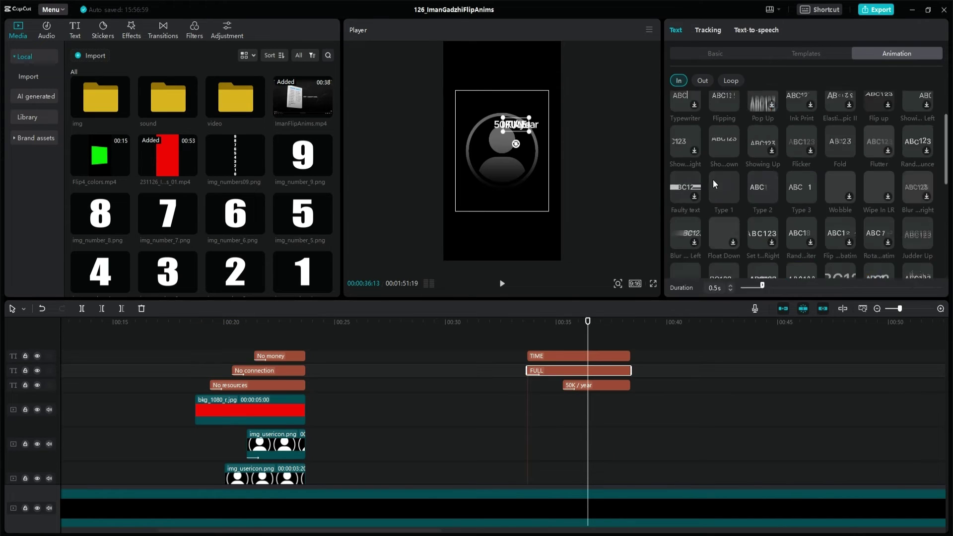
scroll(715, 185, up, 2)
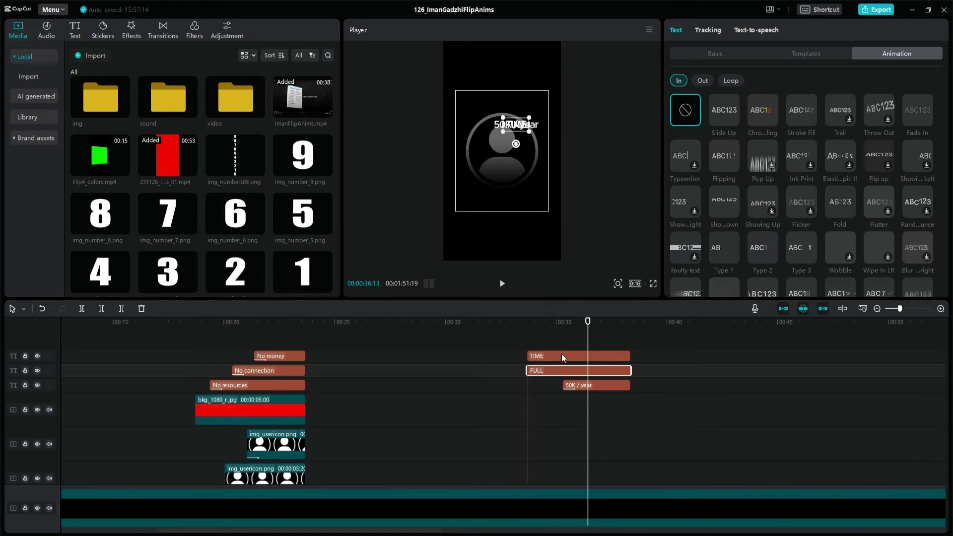
scroll(744, 256, up, 1)
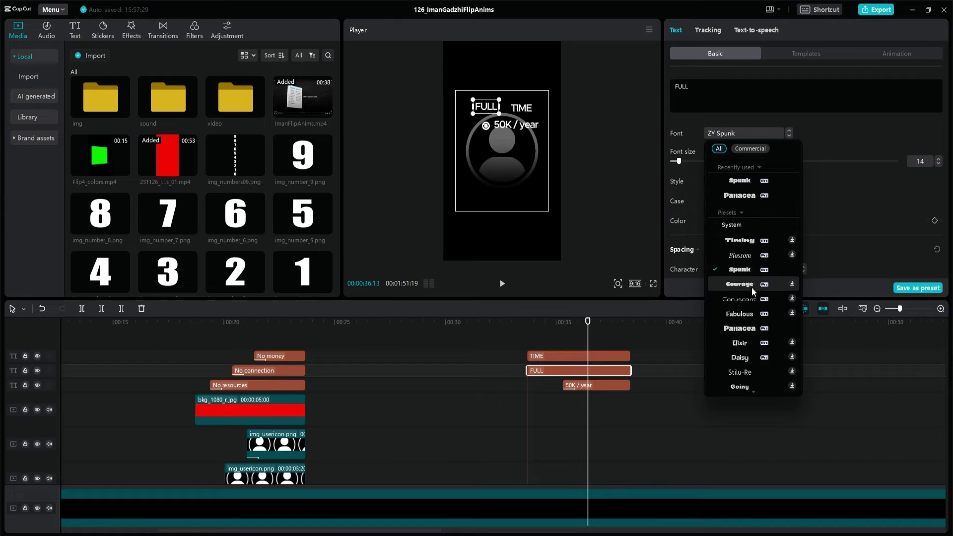
- Apply the Classic font to the "FULL" and "TIME" texts and place "TIME" beside "FULL" above the user icon
click(753, 195)
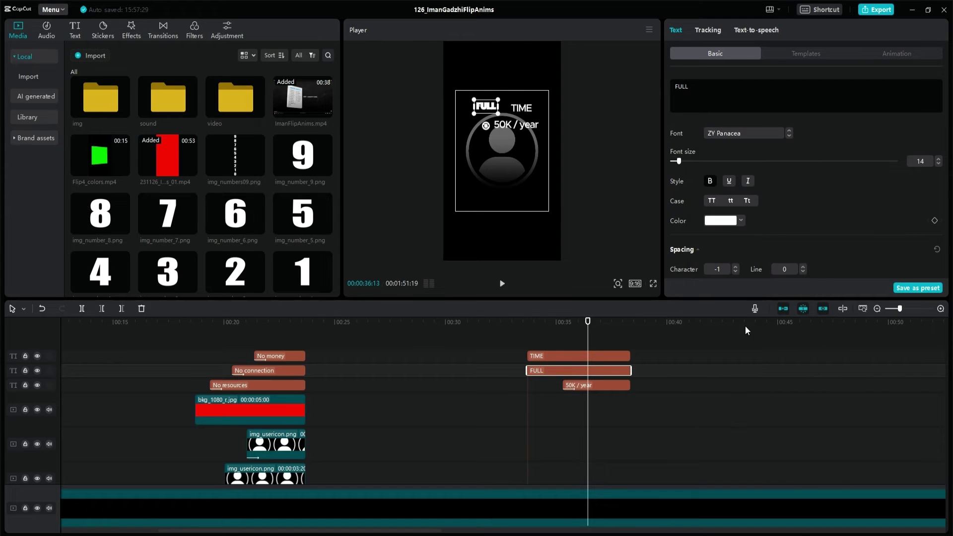
click(742, 133)
click(745, 261)
click(521, 108)
click(735, 133)
click(740, 261)
drag(521, 108, 515, 106)
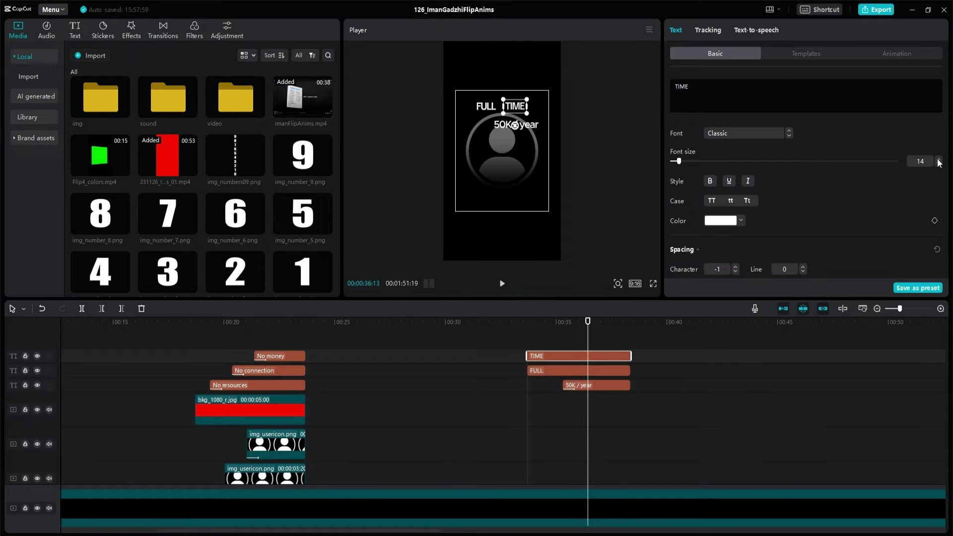
- Increase the font size of the "FULL" and "TIME" texts and set their character spacing to 0
click(486, 106)
click(939, 159)
click(515, 106)
click(486, 106)
click(938, 159)
- Set the "FULL" text's X position to -300 and the "TIME" text's position to X 250, Y 800
scroll(774, 221, down, 3)
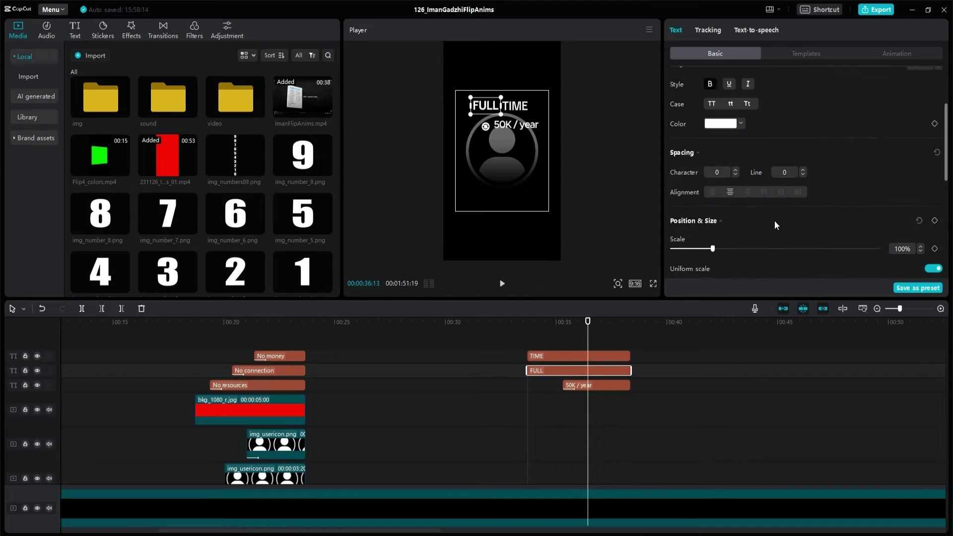
click(725, 204)
text(300)
click(722, 203)
text(-)
click(516, 106)
click(723, 204)
text(250)
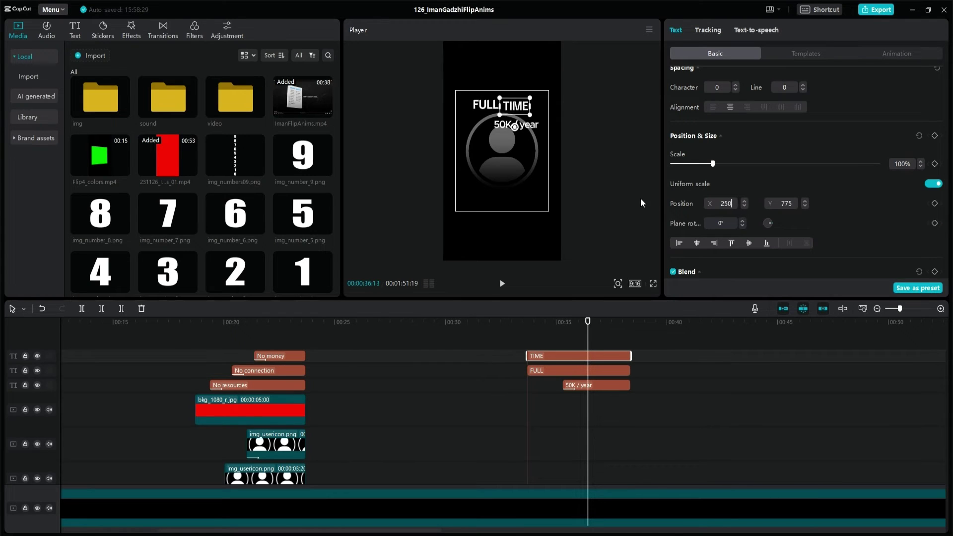
click(786, 204)
text(800)
- Move the "50K / year" text over the lower part of the user icon, set its font size to 19, and preview it
drag(516, 124, 502, 185)
scroll(910, 157, up, 3)
click(938, 159)
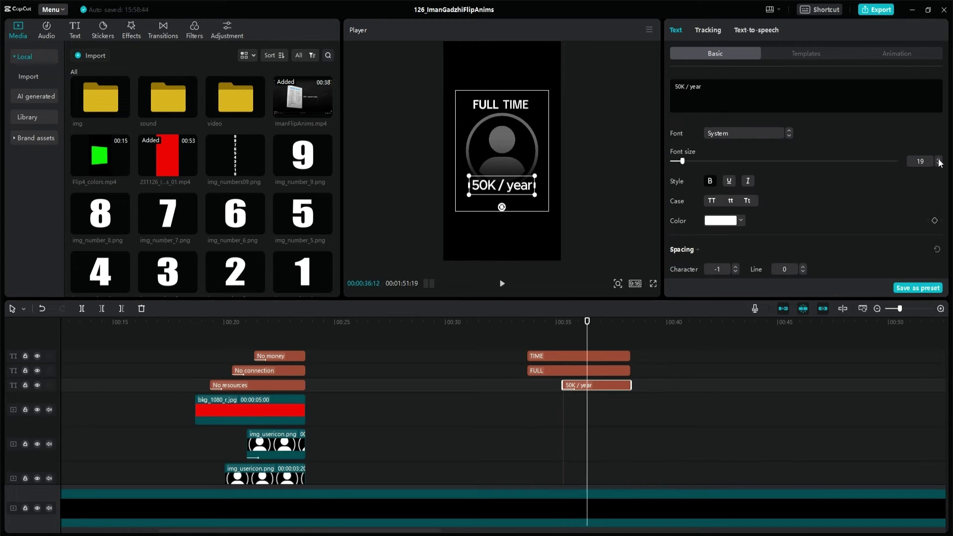
click(515, 442)
scroll(515, 442, down, 2)
key(space)
key(space)
scroll(639, 412, up, 2)
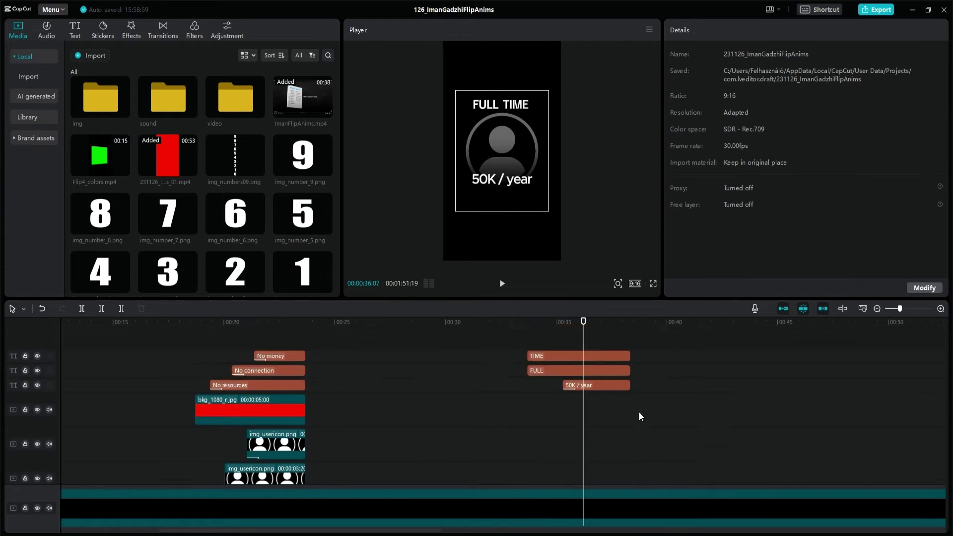
- Play the reference footage's "FULL TIME / $50k/year" card animation for comparison
scroll(639, 412, down, 1)
click(541, 333)
scroll(541, 377, down, 4)
drag(583, 437, 424, 437)
key(space)
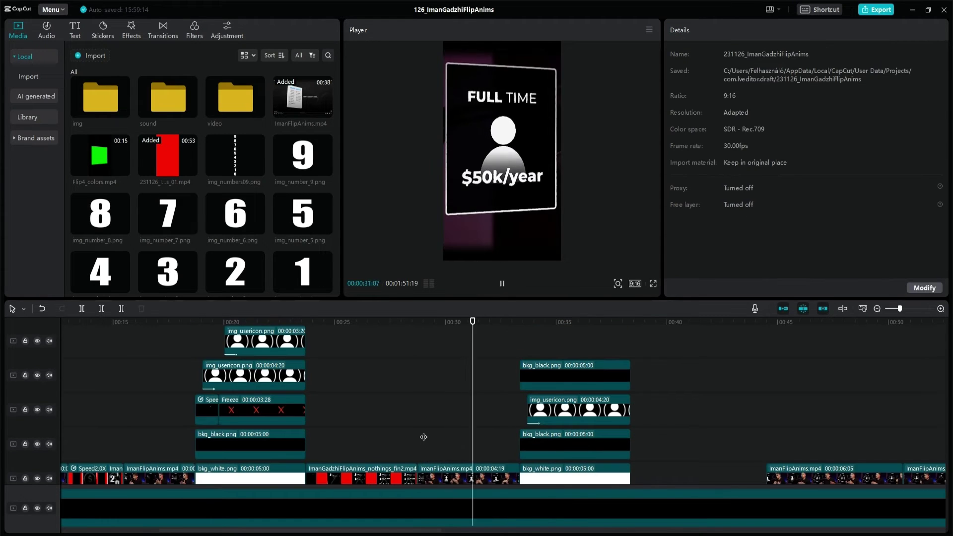
key(space)
- Copy the red bkg_1080_r.jpg from the "No resources" card to the "FULL TIME" card, align it as the bottom layer, and preview it
scroll(421, 426, up, 3)
click(217, 410)
key(ctrl+c)
click(495, 445)
key(ctrl+v)
scroll(513, 445, down, 4)
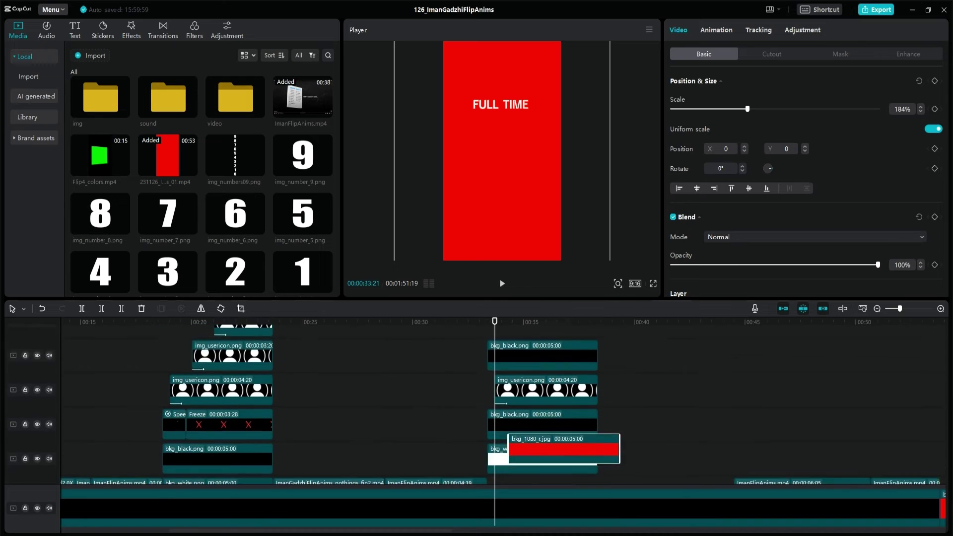
key(space)
scroll(724, 287, down, 3)
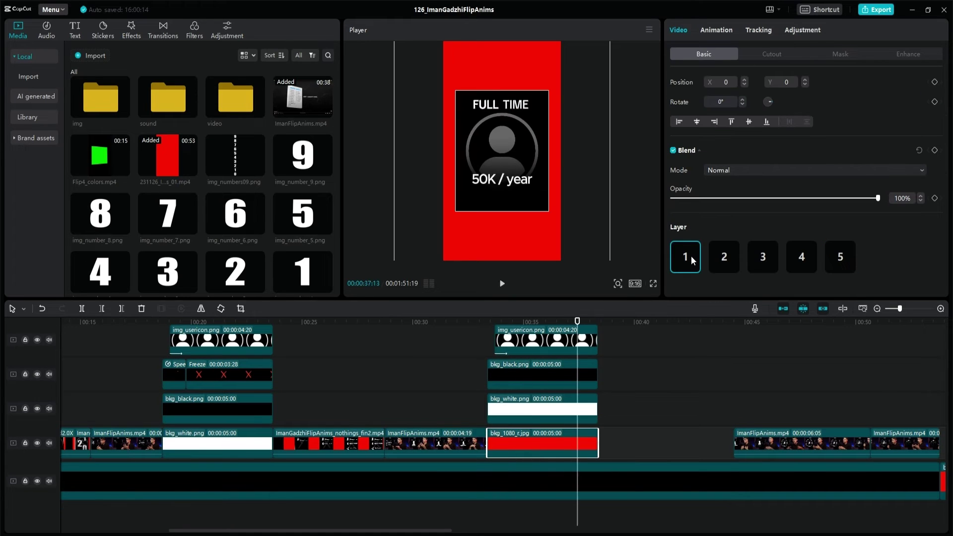
click(687, 446)
key(space)
- Paste three copies of the red background one after another behind the last footage clip, starting at 53:24
click(579, 445)
drag(423, 531, 550, 530)
key(Up)
click(610, 443)
key(Down)
key(ctrl+v)
key(Down)
key(ctrl+v)
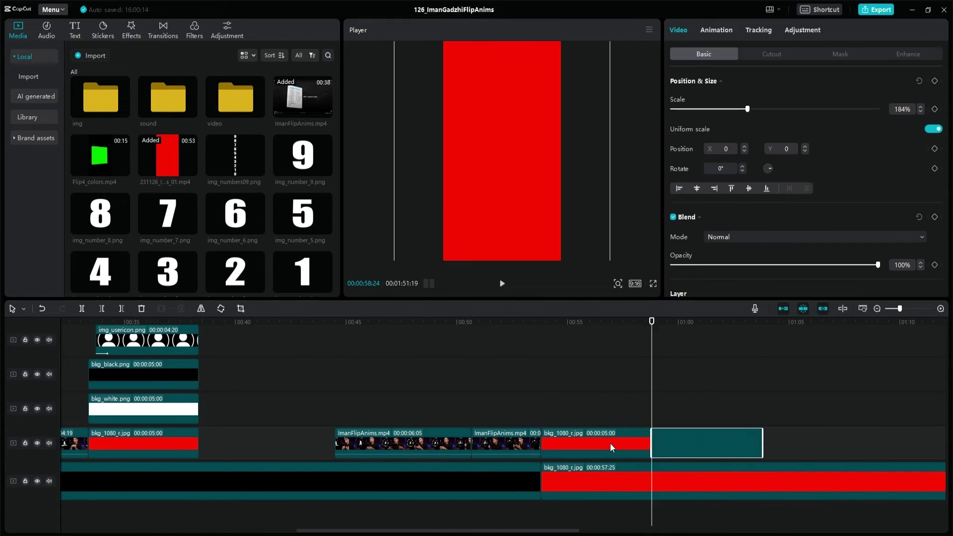
key(Down)
key(ctrl+v)
- Copy all layers of the "FULL TIME" card and paste them at 1:08:24, right after the three red clips
drag(204, 442, 144, 272)
click(884, 426)
key(ctrl+v)
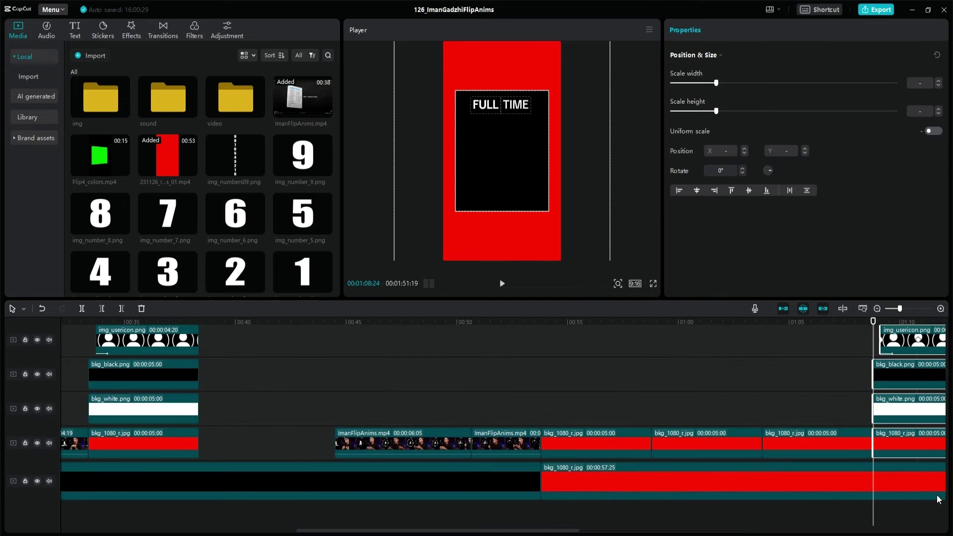
drag(562, 531, 669, 531)
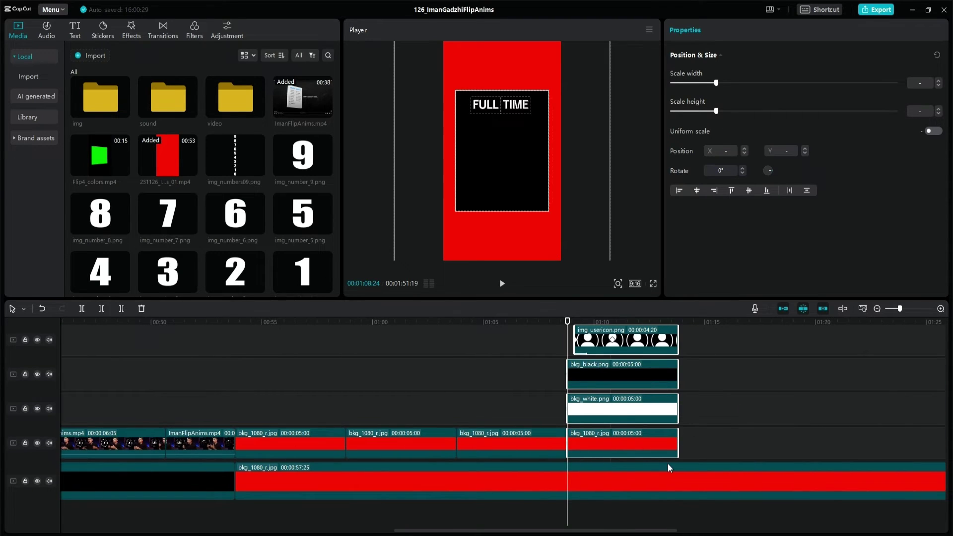
- Set the export range to the main-track red background clip and export it as the 1080P mp4 ImanGadzhiFlipAnims_50k_pre
click(676, 484)
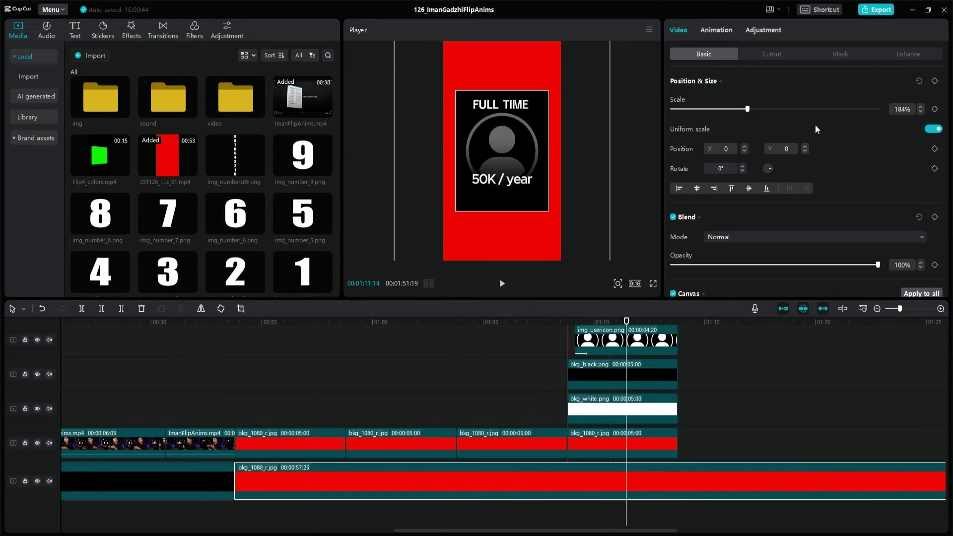
right_click(711, 433)
mouse_move(760, 516)
click(848, 503)
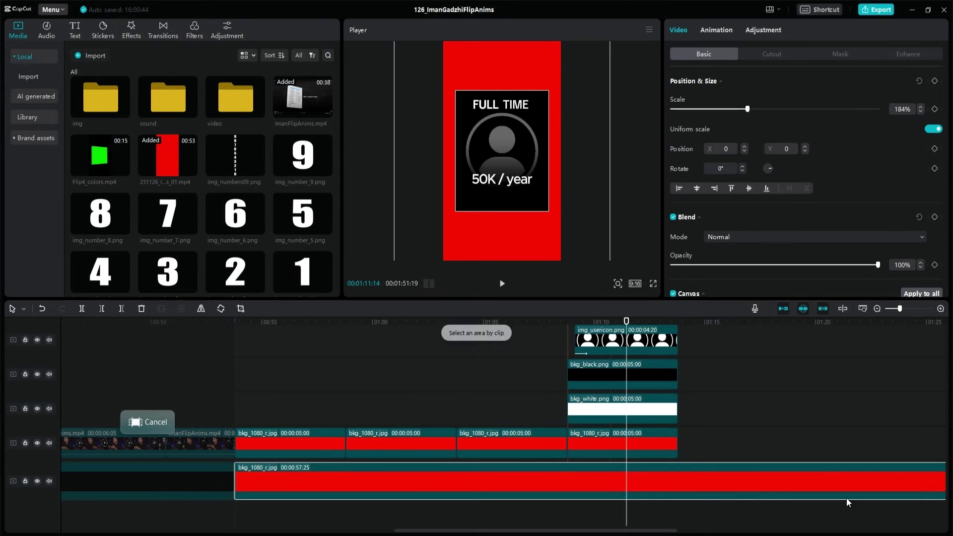
click(877, 10)
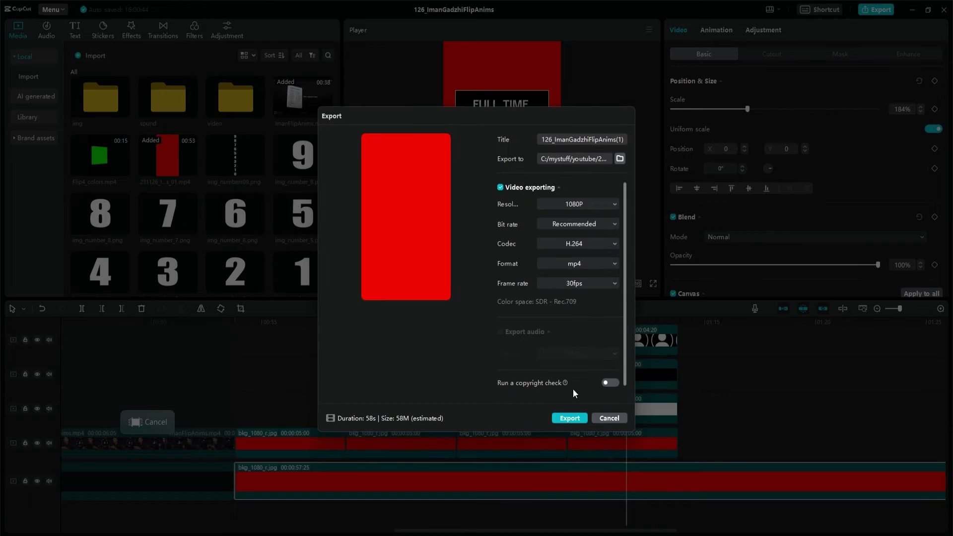
click(564, 417)
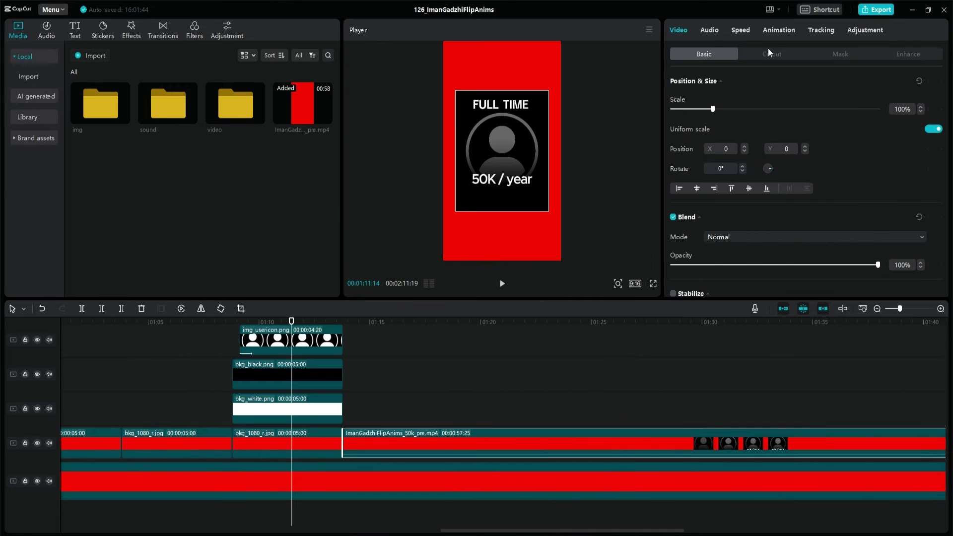
- Apply the card-tilting animation to the ImanGadzhiFlipAnims_50k_pre.mp4 clip and set the export range to that clip
click(778, 29)
scroll(763, 225, down, 5)
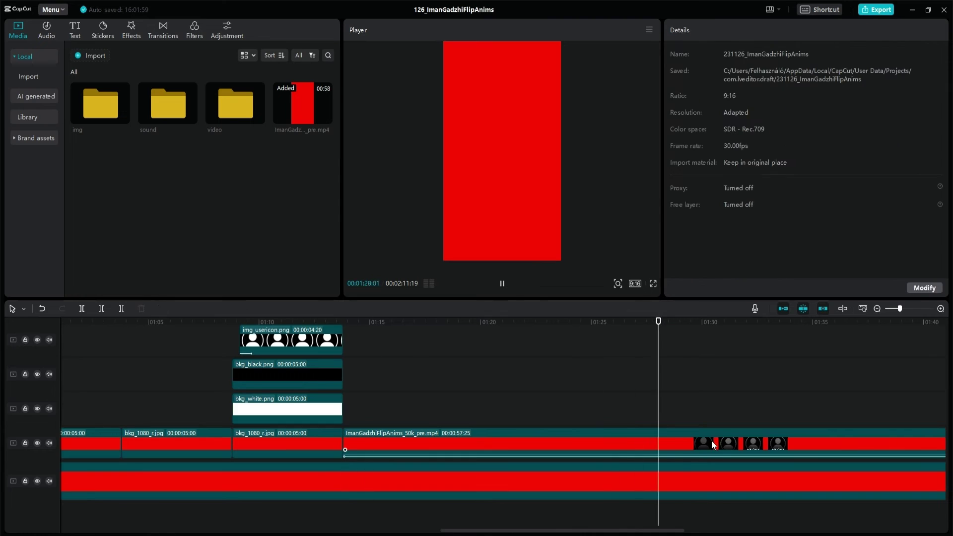
click(710, 439)
right_click(705, 450)
mouse_move(755, 529)
click(849, 484)
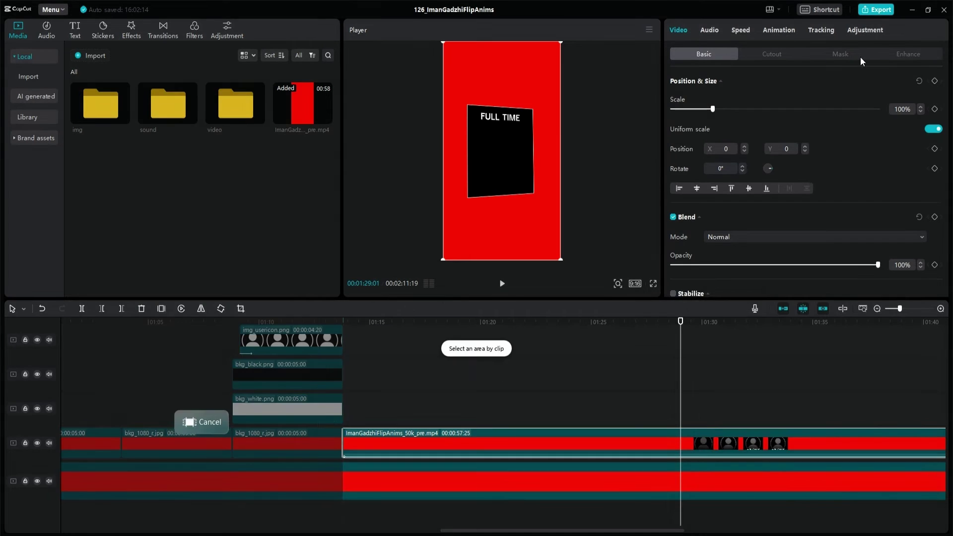
- Trim the start of the ImanGadzhiFlipAnims_50k_fin.mp4 clip at 1:29:00 and move it directly behind the copied card
key(q)
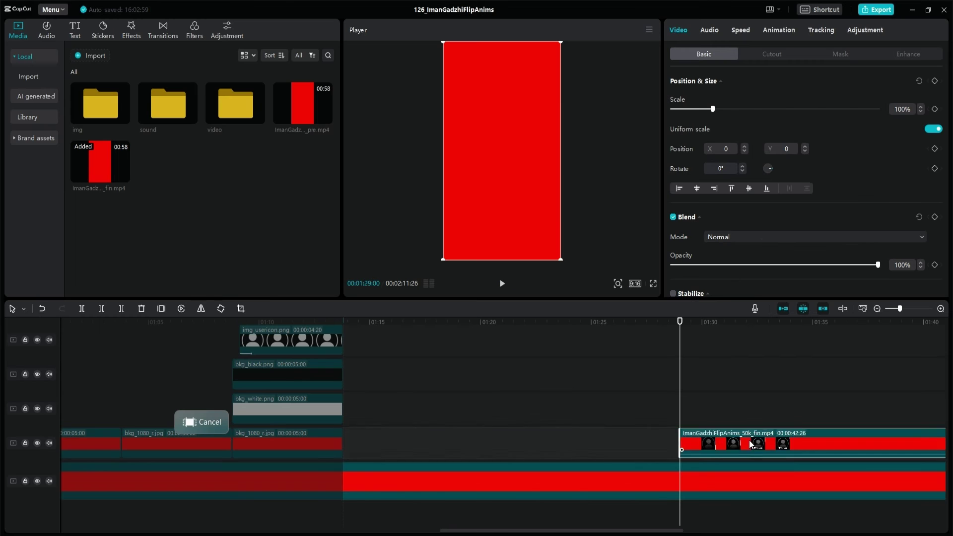
drag(749, 442, 413, 448)
key(space)
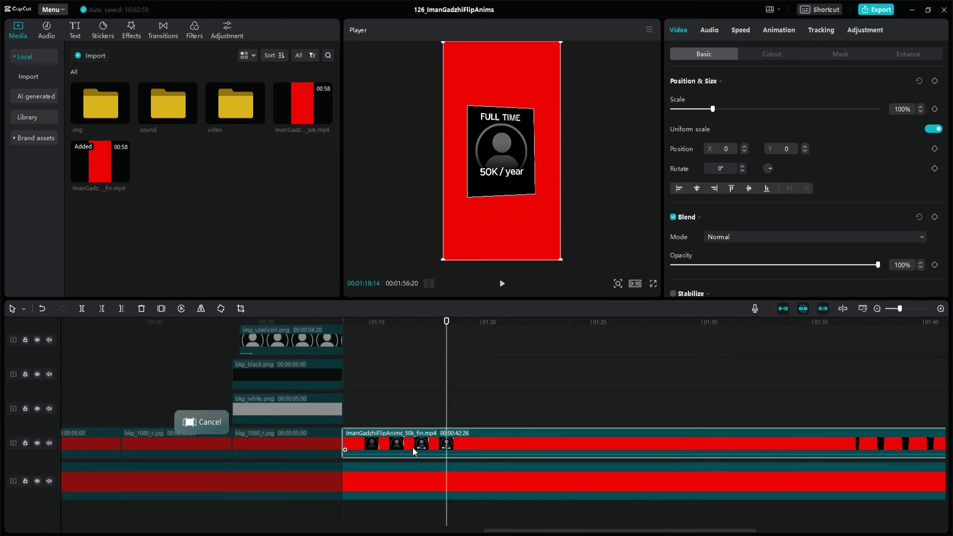
- Trim the end of the ImanGadzhiFlipAnims_50k_fin.mp4 clip to leave about 5 seconds of card animation, and clear the export range
key(space)
key(Left)
key(Left)
key(Left)
key(Left)
key(Left)
key(Left)
key(Left)
key(Left)
key(Left)
key(Left)
key(Left)
key(Left)
key(Left)
key(Left)
key(Left)
key(Left)
key(Left)
key(Left)
key(Left)
key(w)
click(215, 426)
- Chroma-key the red out of the ImanGadzhiFlipAnims_50k_fin.mp4 clip and disable the red main-track clip beneath it
click(409, 423)
click(772, 54)
click(673, 80)
click(709, 99)
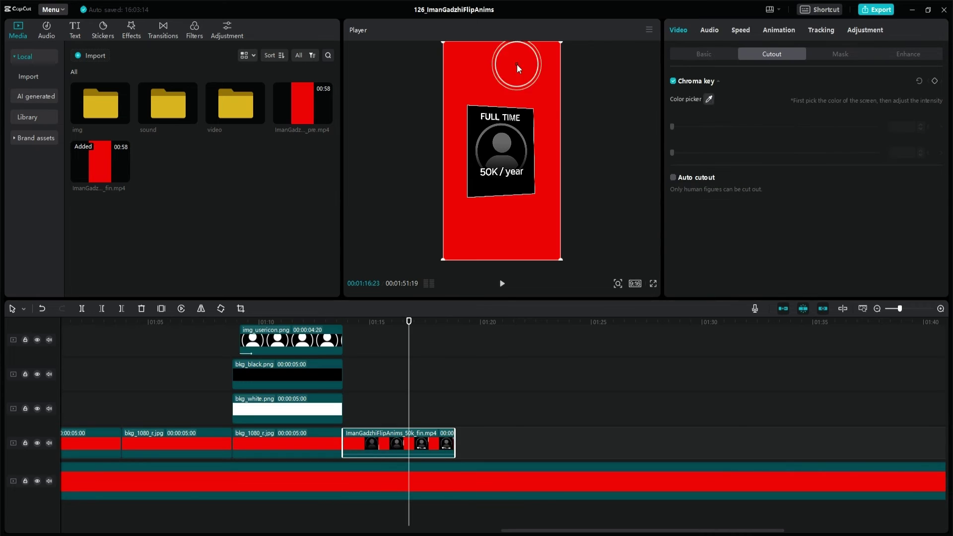
click(517, 66)
click(478, 488)
key(v)
- Add a Filmstrip mask to the keyed card clip with size 1 keyframed at its start and feather 20, and preview it full screen
click(403, 421)
key(Up)
click(401, 442)
click(840, 54)
click(763, 111)
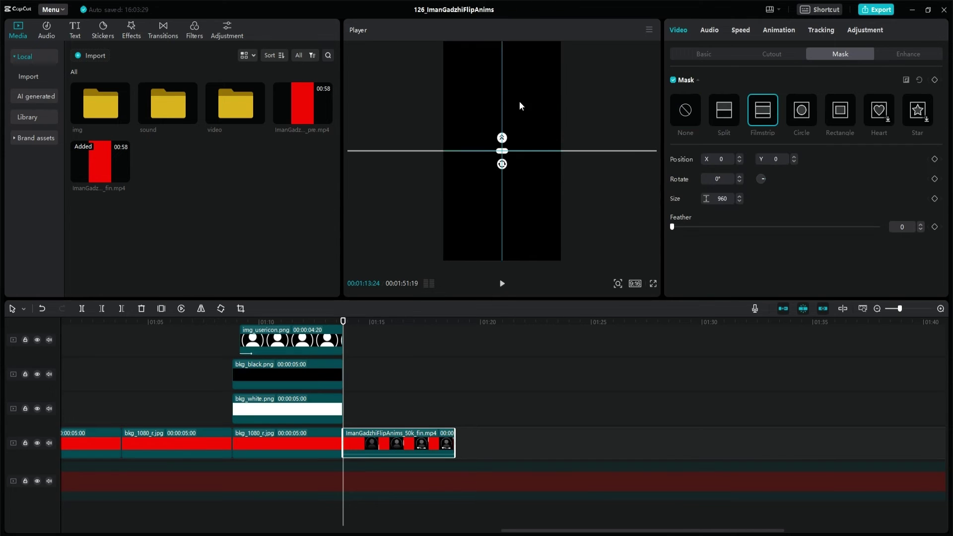
click(936, 199)
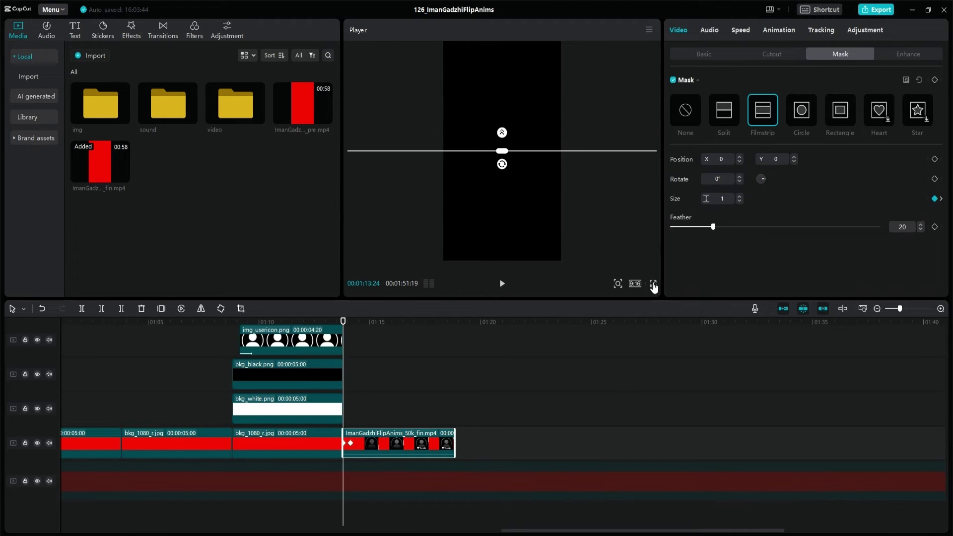
click(654, 284)
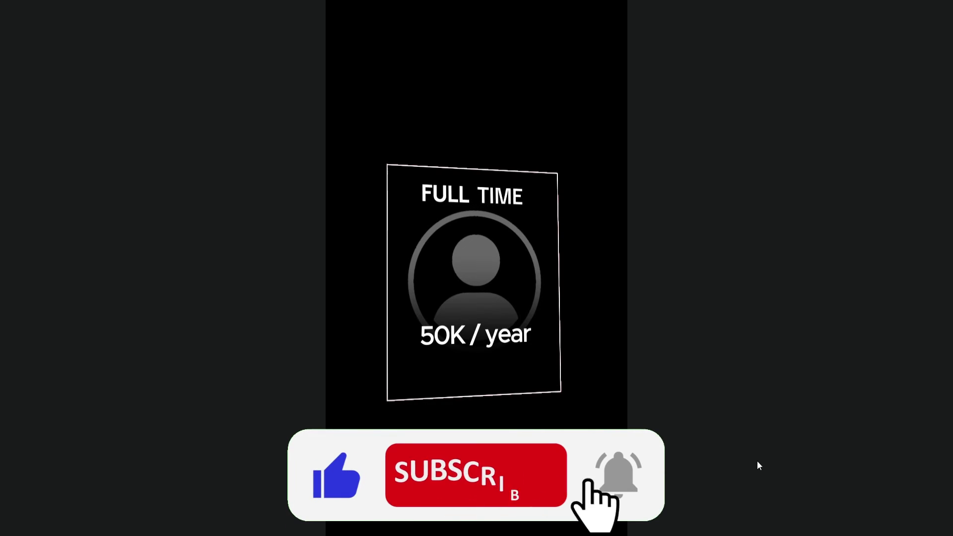
key(Escape)
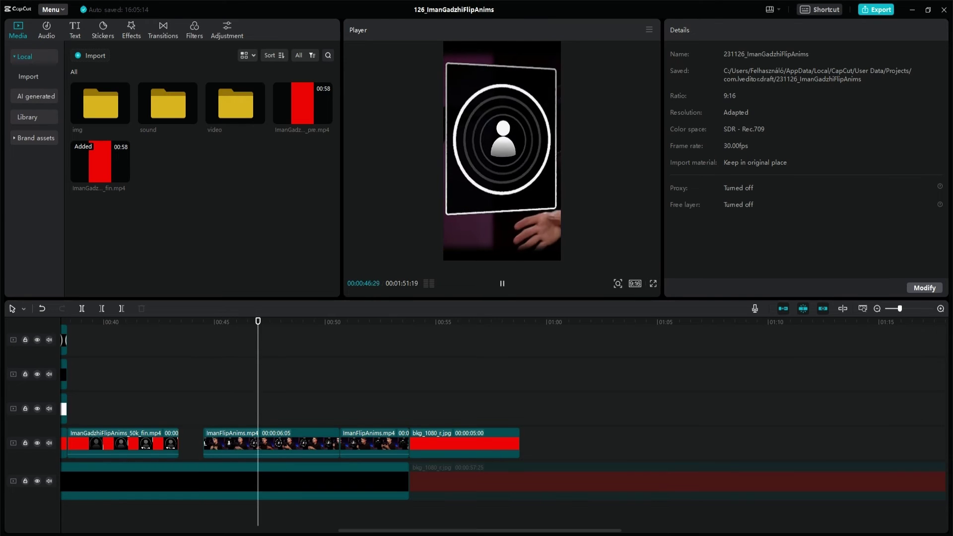
- Copy the "FULL TIME" card's red, white and black background layers to 49:17 after the reference clip and disable the red copy
key(space)
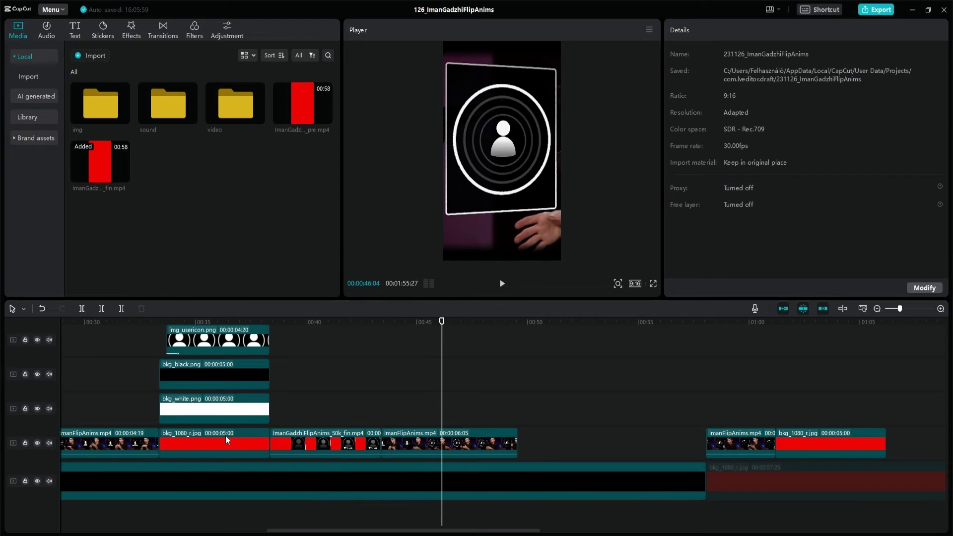
click(226, 435)
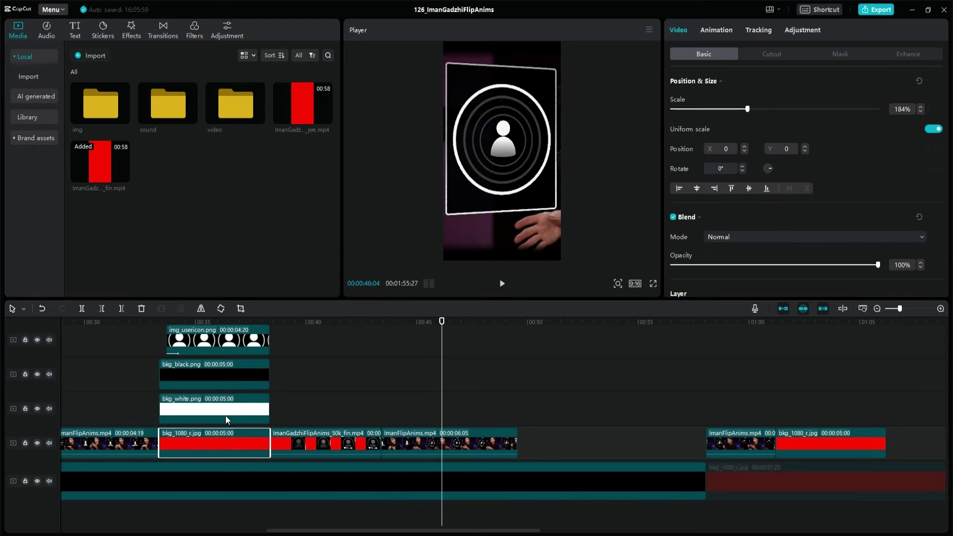
ctrl+click(225, 415)
ctrl+click(231, 385)
key(ctrl+c)
click(518, 440)
key(ctrl+v)
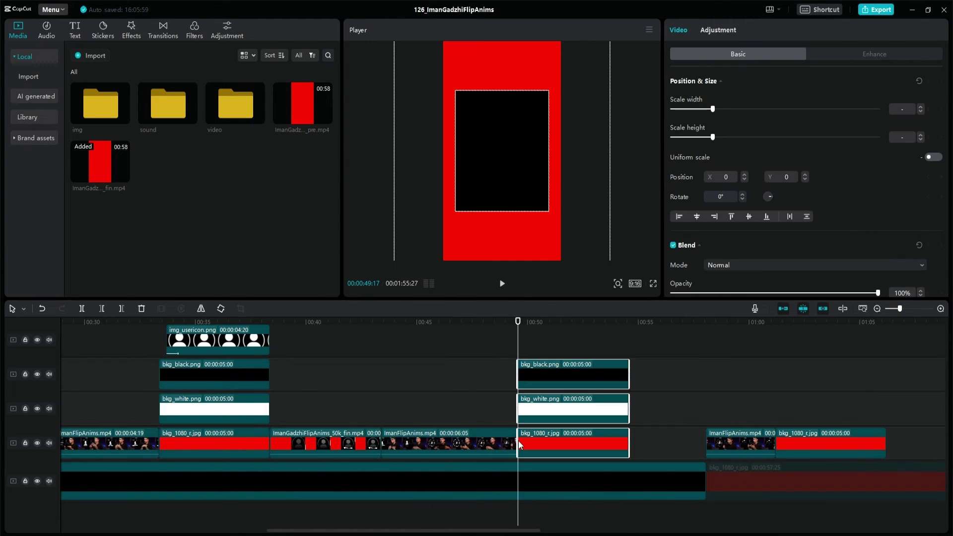
click(525, 439)
key(v)
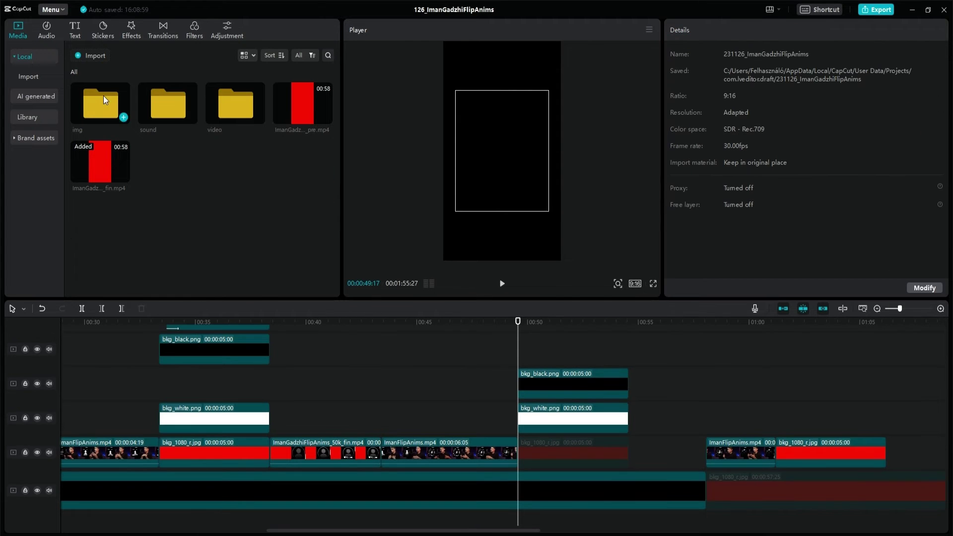
- Place bkg_white.png from the img folder above the new card at 49:17, rotated 90° and scaled to 179%, with a Circle mask
double_click(101, 103)
drag(168, 102, 516, 350)
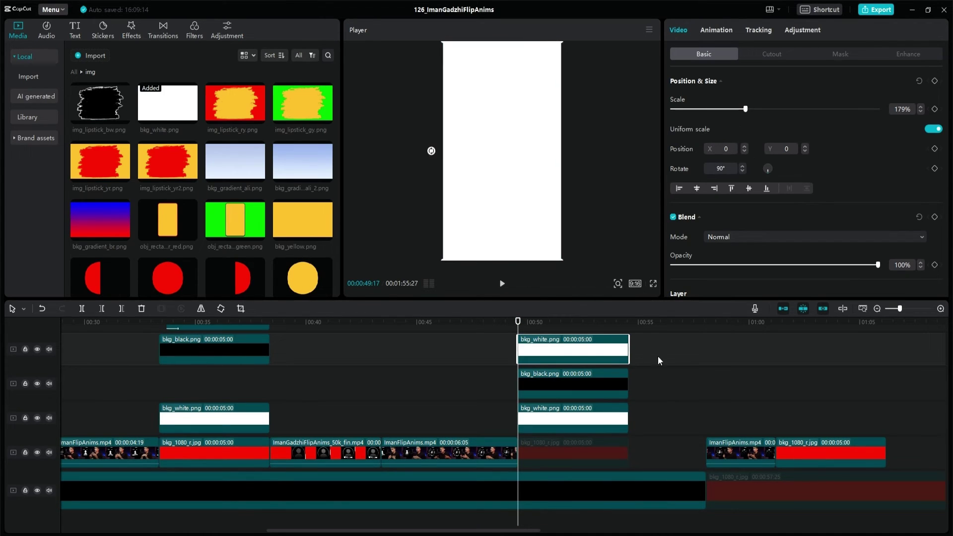
click(840, 53)
click(802, 110)
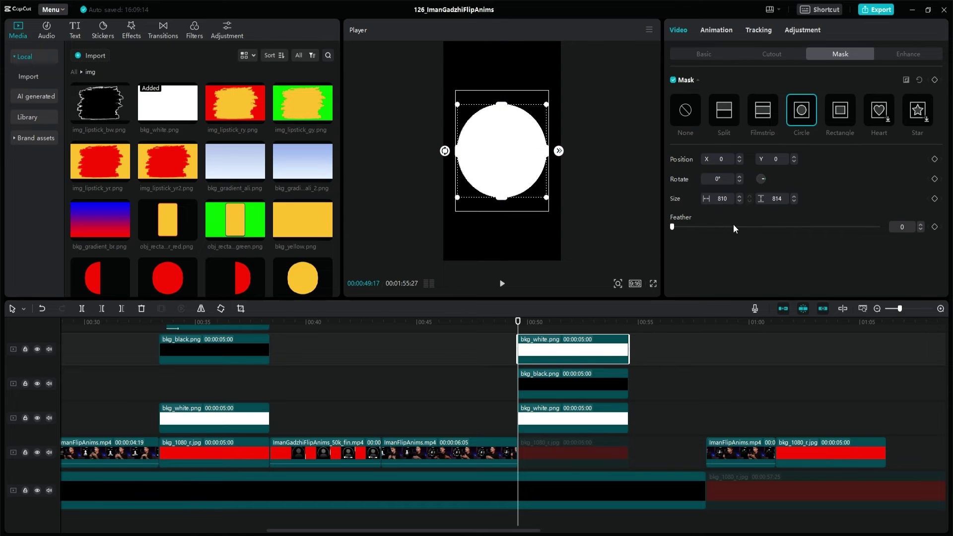
- Set the white circle's mask size to 810 by 810 and preview it full screen
key(Tab)
key(shift+Tab)
drag(787, 199, 690, 195)
text(80)
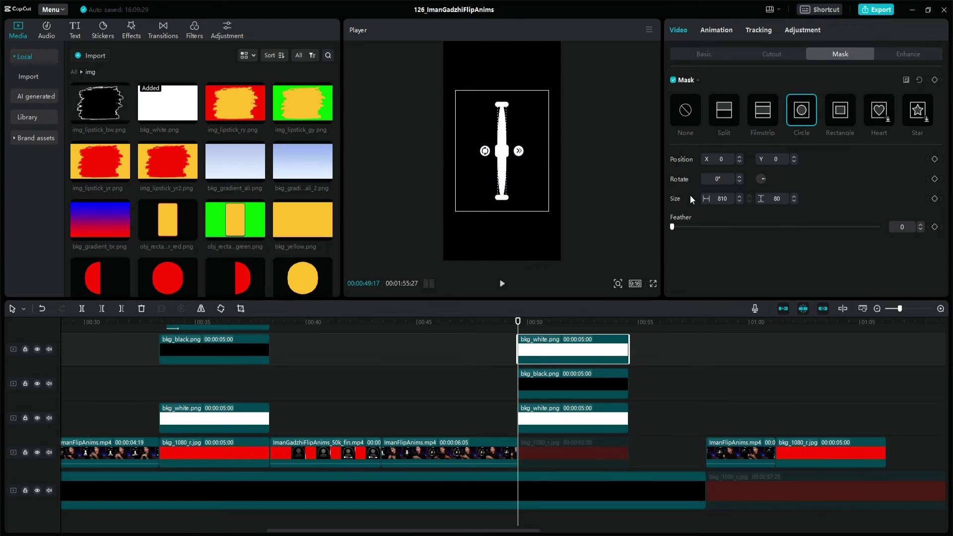
text(0)
click(654, 283)
key(Escape)
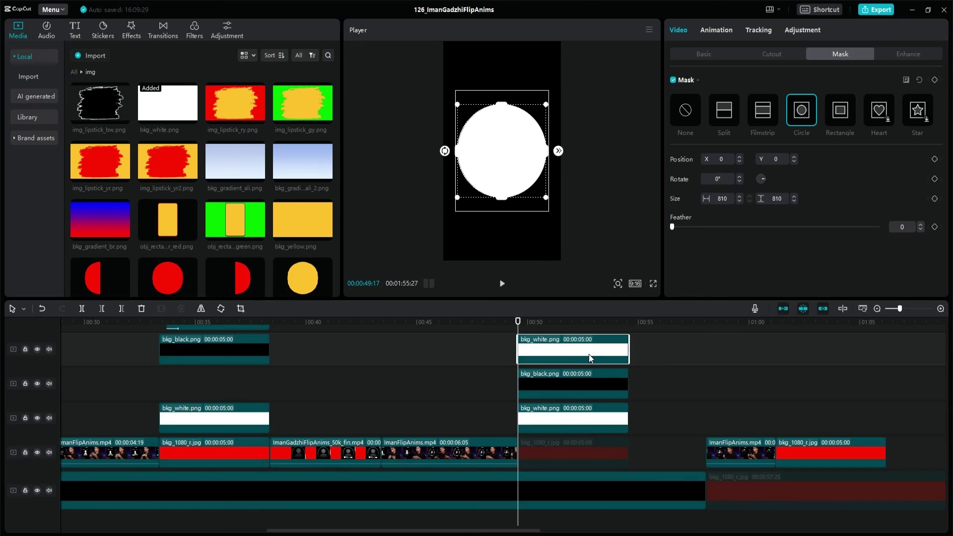
- Duplicate the white circle layer above itself and replace the copy with bkg_black.png, keeping the original effects
key(ctrl+v)
scroll(137, 252, down, 3)
drag(100, 254, 572, 354)
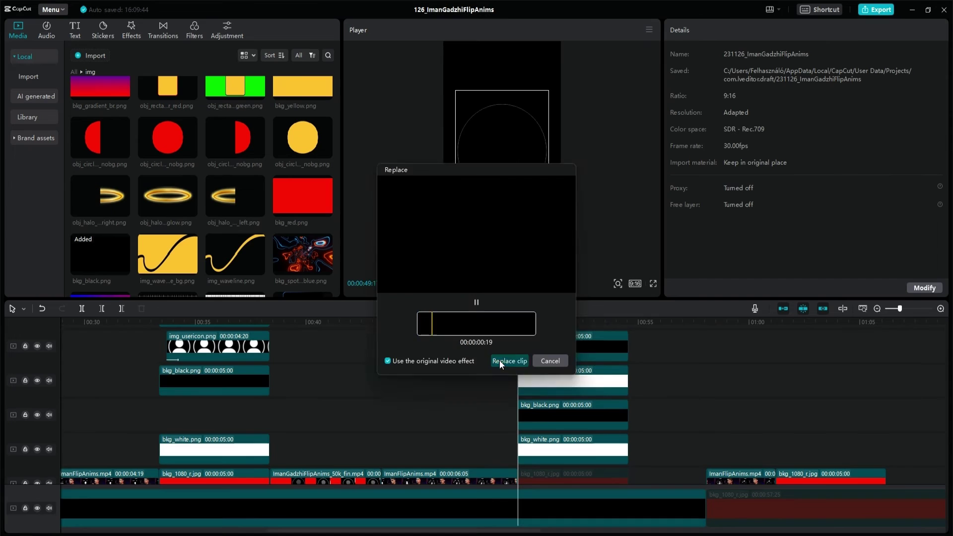
click(501, 361)
- Set the black circle's mask size to 780 by 780 and preview the resulting ring full screen
drag(779, 199, 681, 204)
text(0)
click(653, 284)
key(Escape)
text(78)
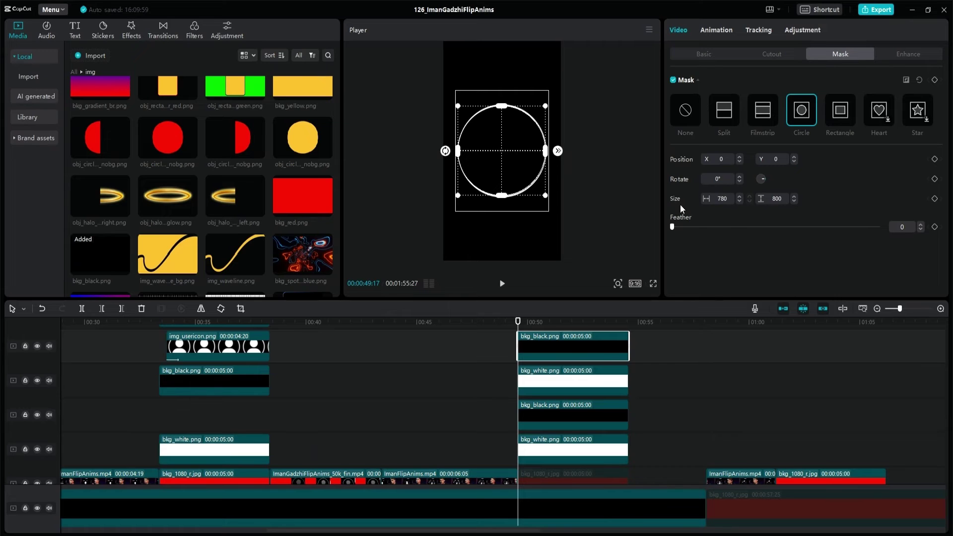
drag(779, 199, 740, 207)
text(78)
click(654, 283)
key(Escape)
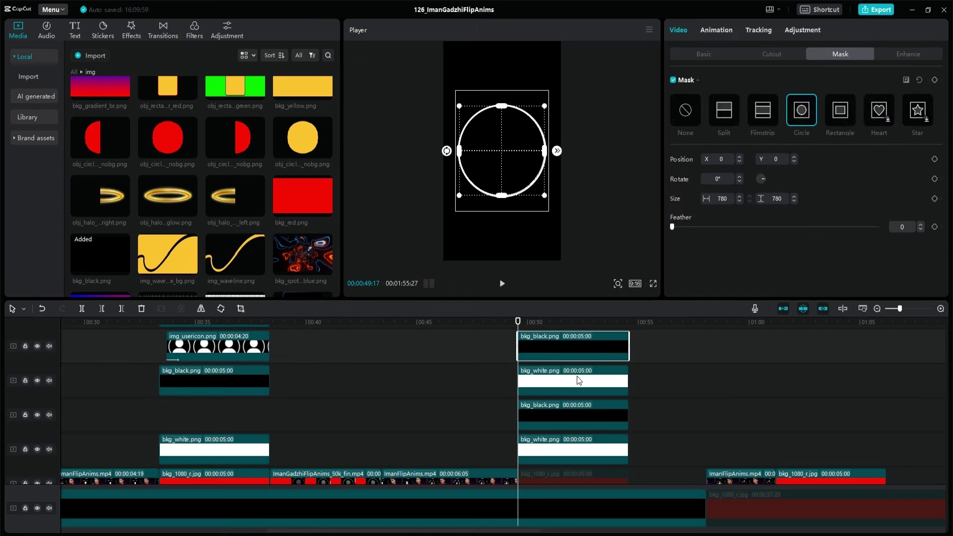
- Duplicate the ring's white and black circle layers and stack the copies above the originals at 49:17
click(579, 381)
scroll(584, 397, up, 1)
key(ctrl+c)
click(576, 374)
key(ctrl+v)
key(ctrl+c)
key(ctrl+v)
scroll(576, 373, up, 2)
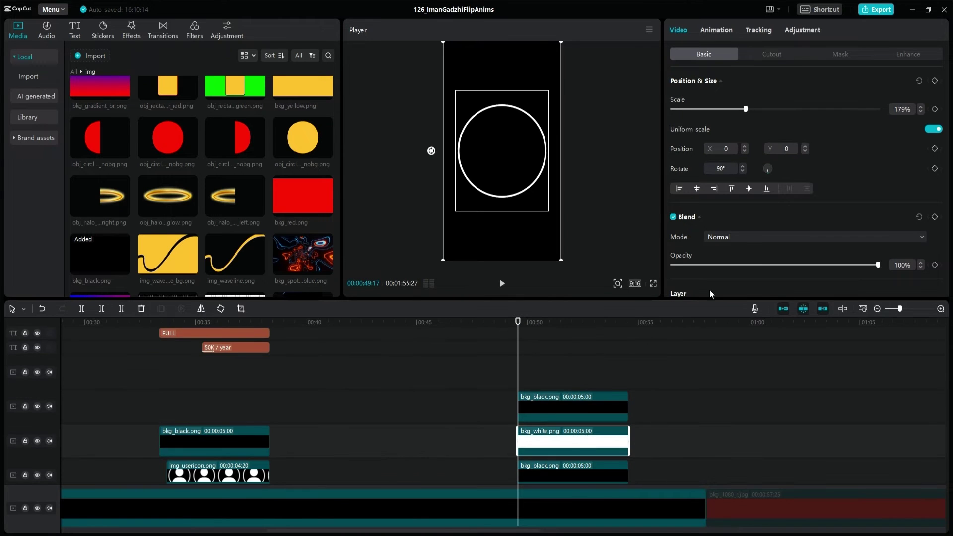
- Shrink the copied layers' Circle masks into a second inner ring, setting the black one to 680 by 680, and preview it
click(837, 55)
drag(725, 199, 699, 201)
text(80)
drag(779, 199, 754, 200)
text(80)
click(600, 415)
text(66)
click(600, 437)
click(653, 284)
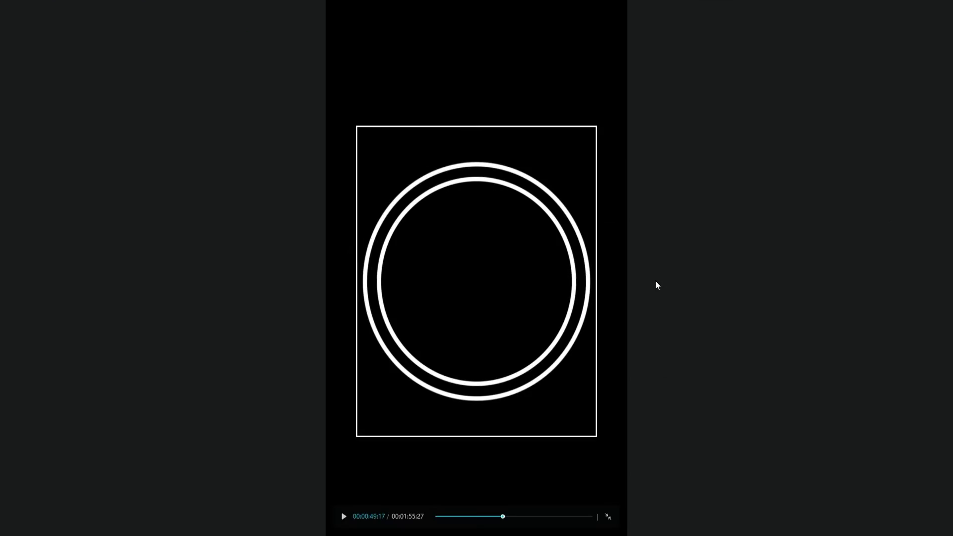
- Duplicate the second ring's white and black layers on top as a smaller third ring, with the white mask at 610 by 610
key(Escape)
key(ctrl+c)
key(ctrl+v)
click(571, 407)
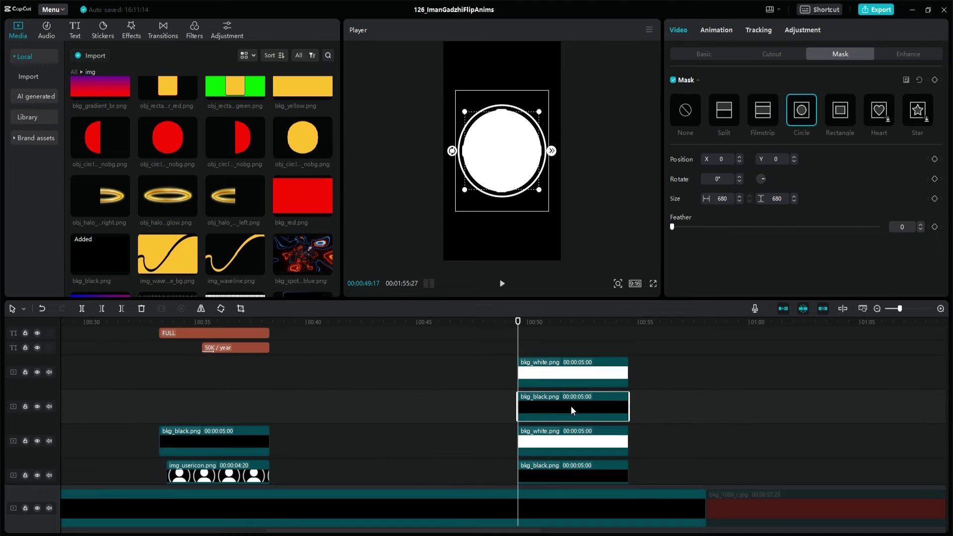
key(ctrl+c)
key(ctrl+v)
drag(571, 374, 545, 400)
key(ctrl+z)
key(ctrl+z)
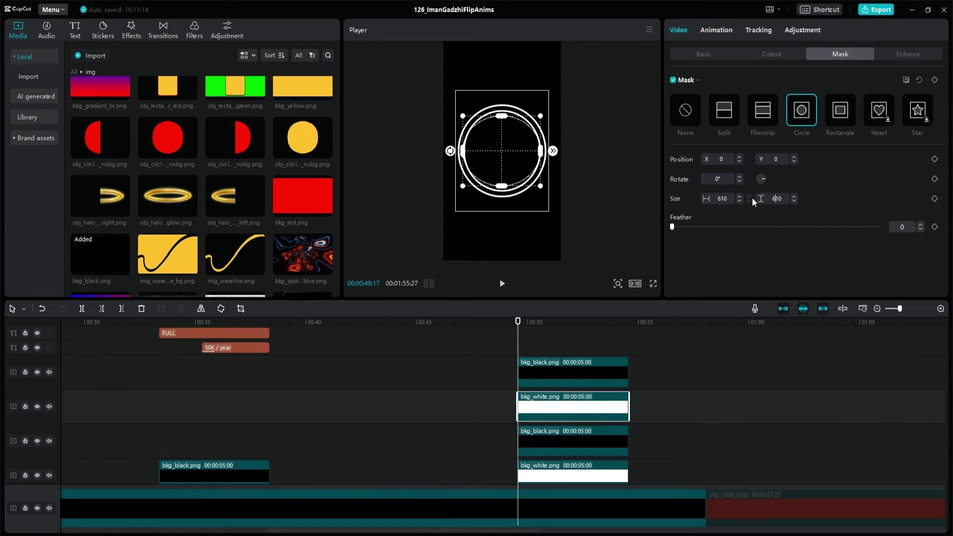
click(654, 283)
key(Escape)
- Place img_usericon.png above the rings at 49:17, scaled to 60% with a Circle mask of 277 by 277, and preview it
scroll(168, 223, down, 3)
drag(168, 242, 521, 373)
drag(562, 213, 539, 185)
click(802, 110)
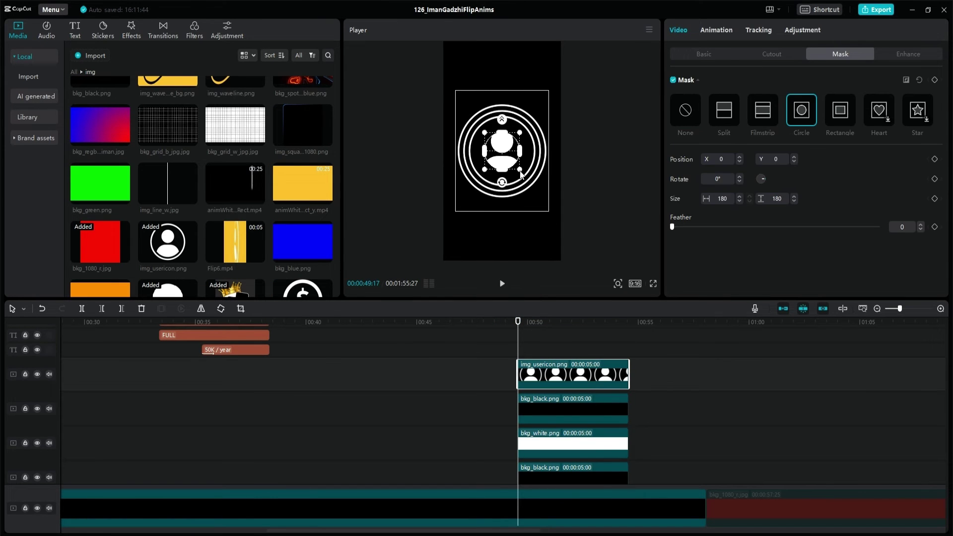
click(653, 283)
key(Escape)
scroll(398, 392, down, 2)
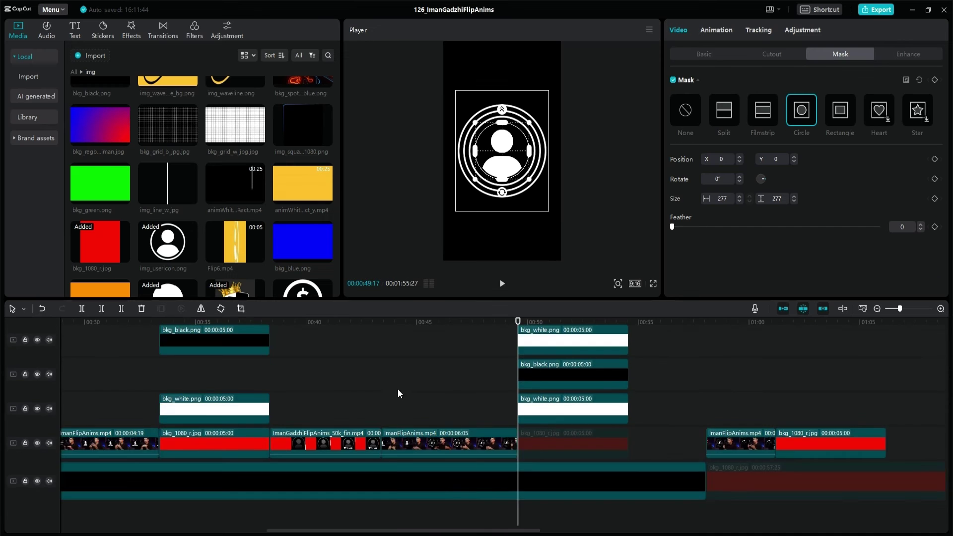
- Keyframe the user icon's scale at 60% at 51:17 and enlarge the icon with a keyframe at its start, 49:17
click(422, 392)
scroll(576, 413, up, 2)
click(522, 396)
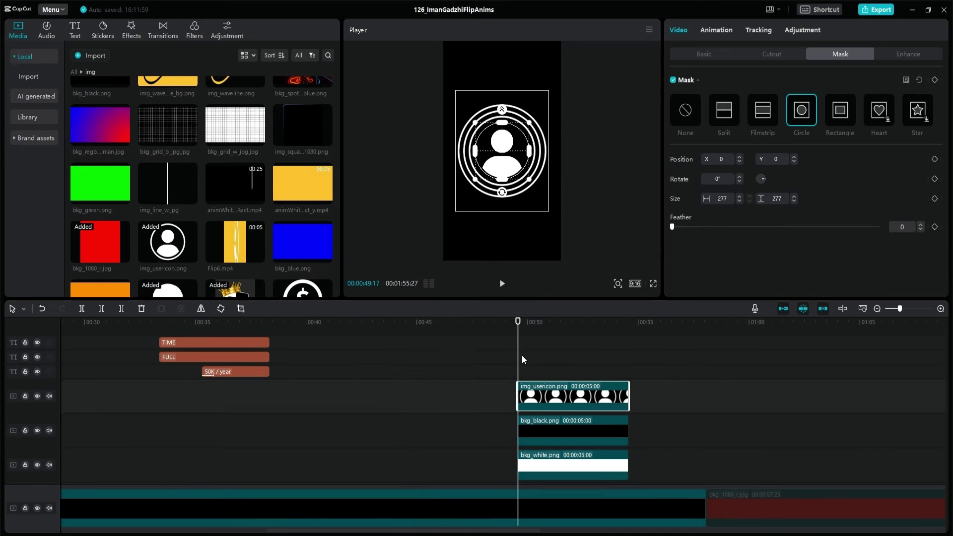
key(space)
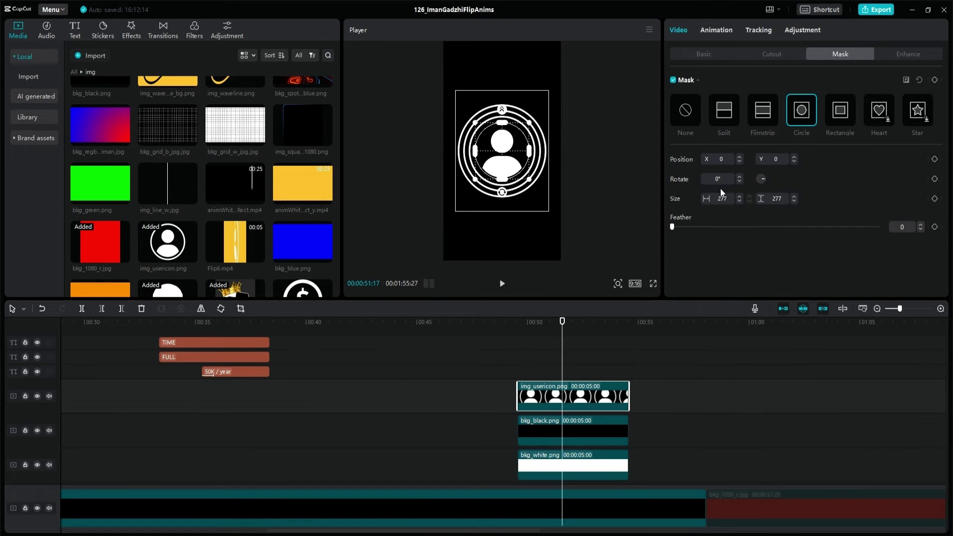
click(703, 53)
key(shift+Left)
key(shift+Left)
key(shift+Left)
key(shift+Left)
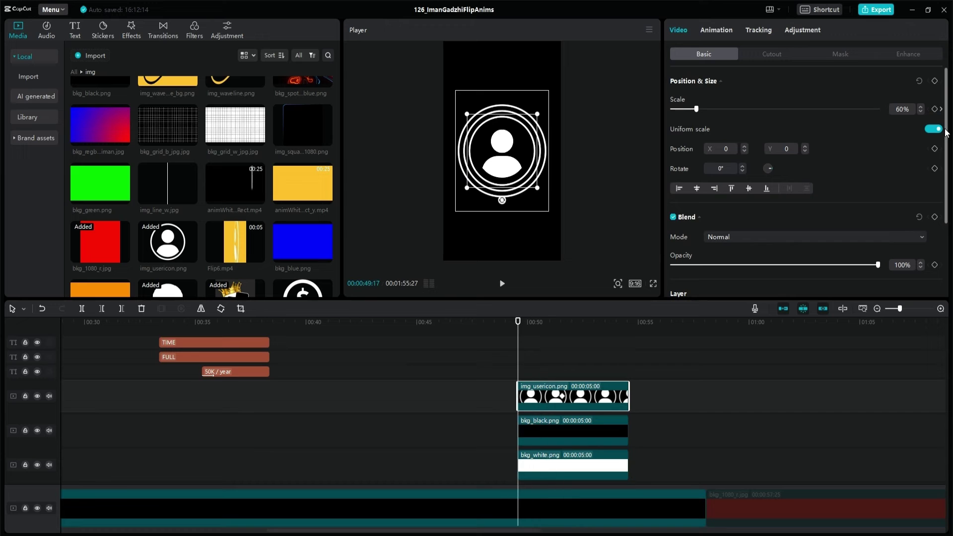
drag(540, 189, 603, 248)
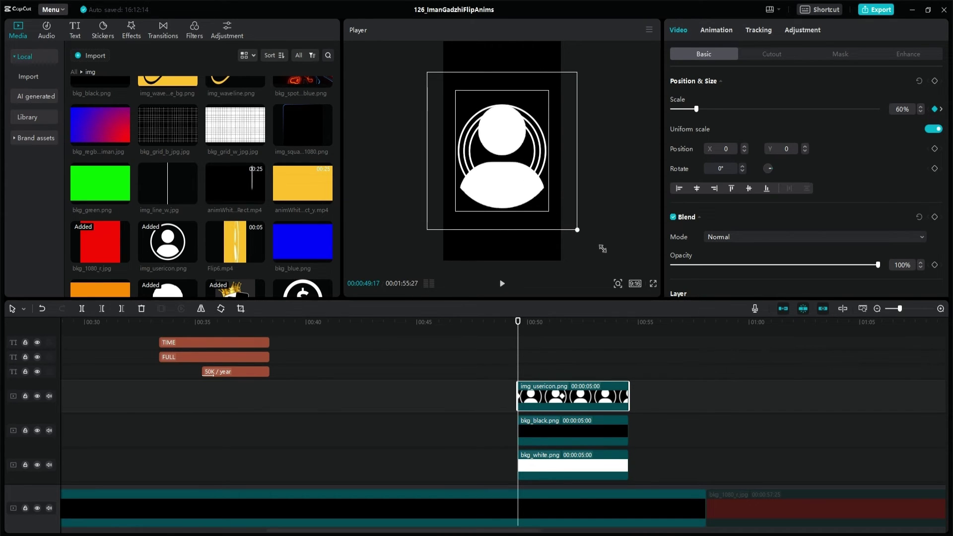
- Add a Fade In animation lasting 1.5 s to the user icon clip
click(718, 31)
click(719, 56)
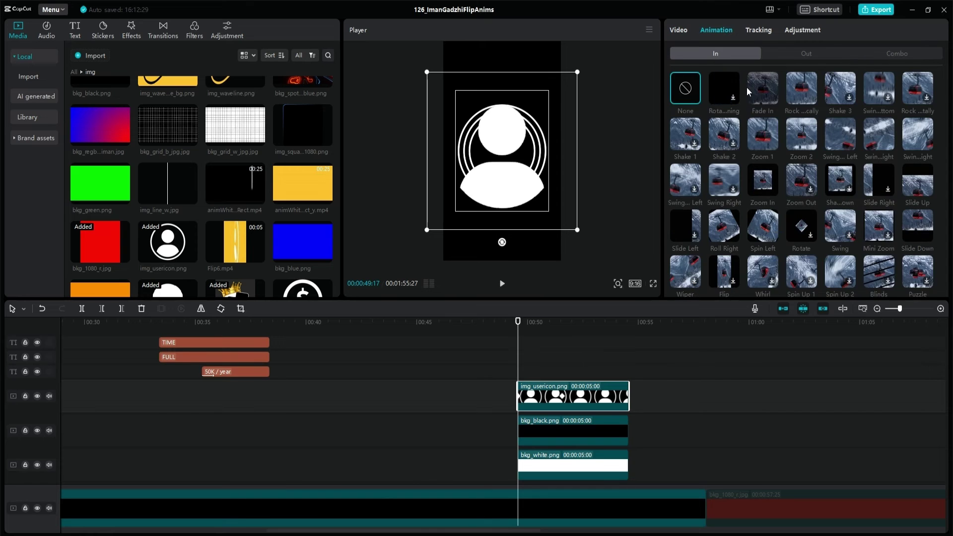
click(759, 88)
drag(714, 287, 698, 287)
text(1.5s)
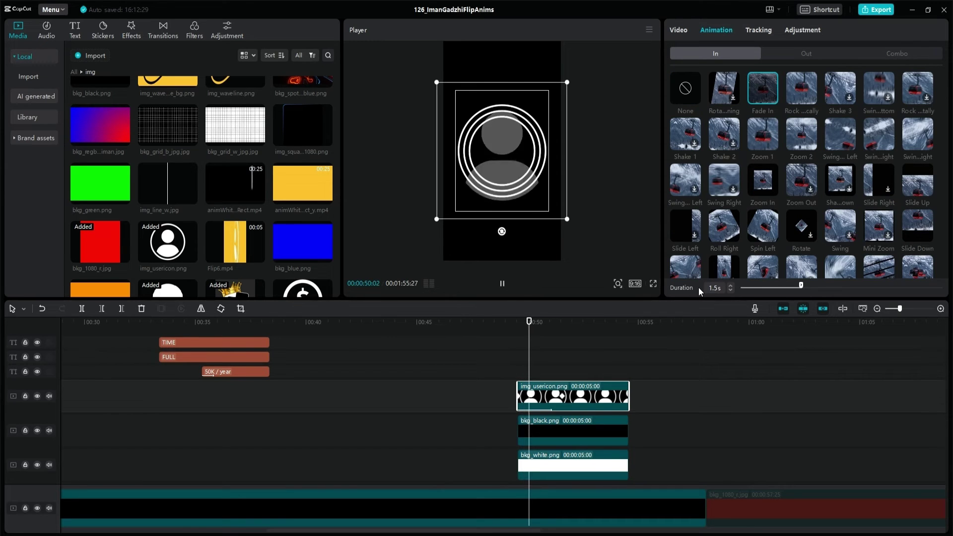
key(Return)
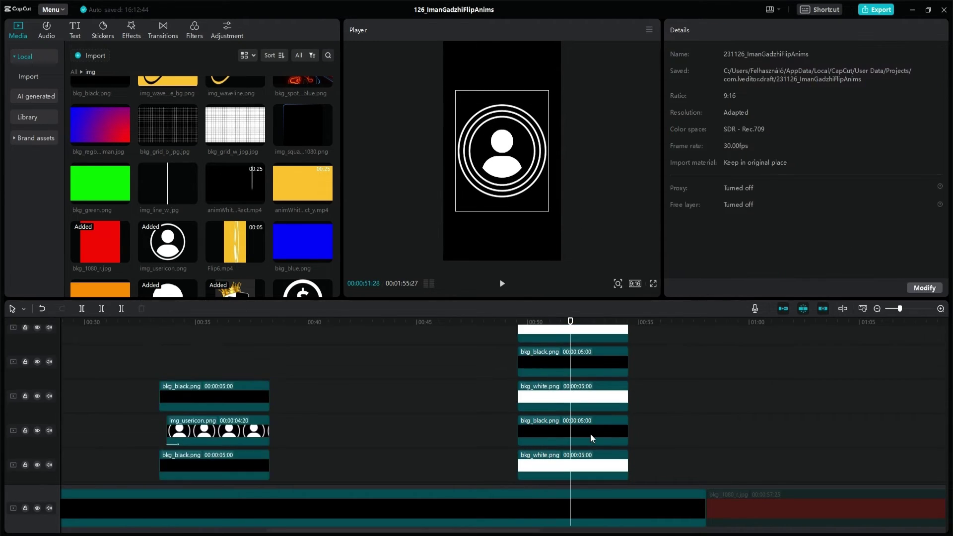
- Set the opacity of the three rings' white layers to 50%
click(586, 464)
ctrl+click(597, 397)
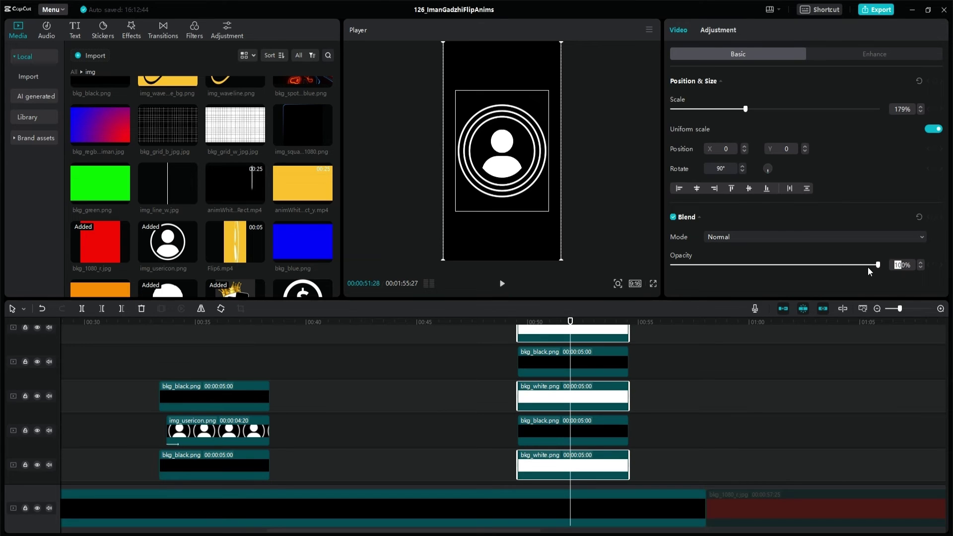
text(5)
key(Return)
scroll(660, 385, up, 1)
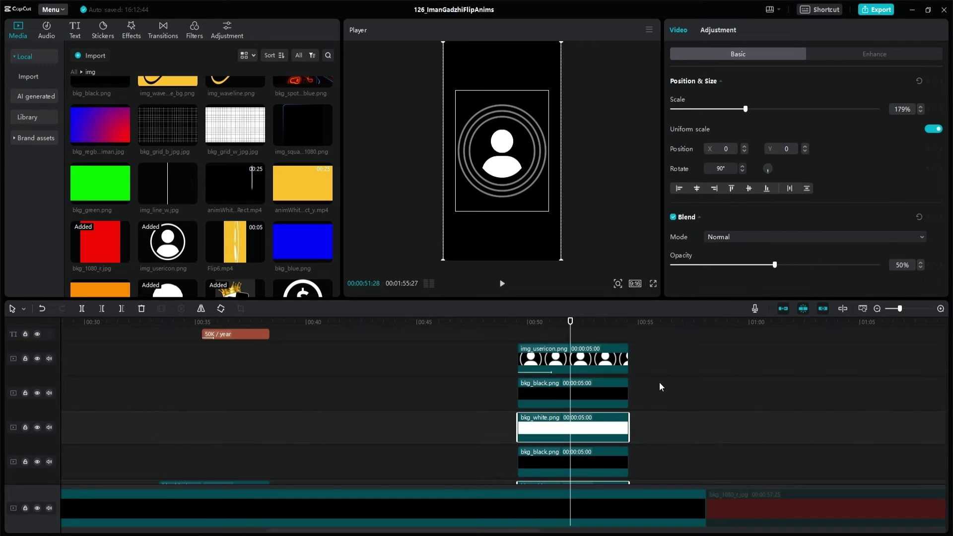
- Keyframe the inner ring's white layer opacity at 50% at 51:17, 100% at 51:27 and 50% at 52:07
scroll(657, 384, up, 2)
key(Down)
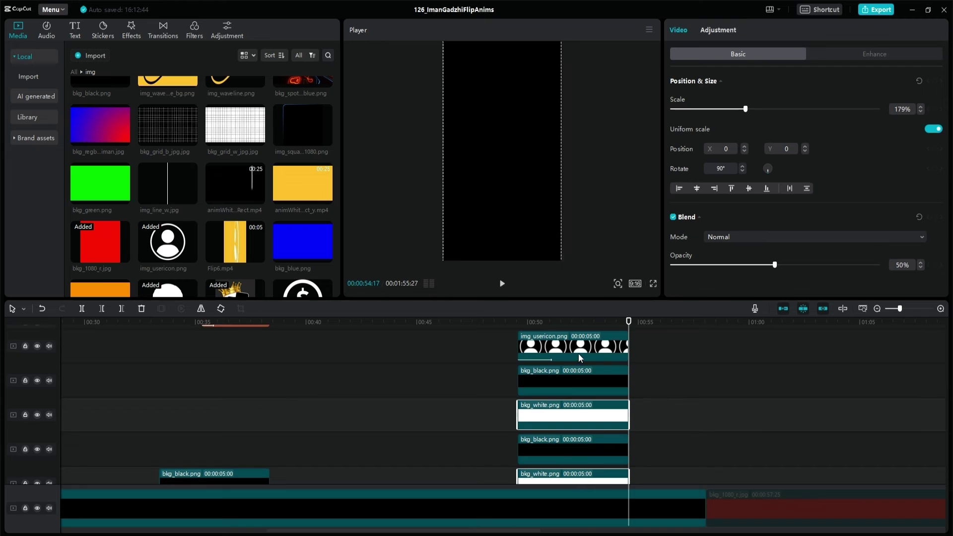
click(562, 343)
click(567, 419)
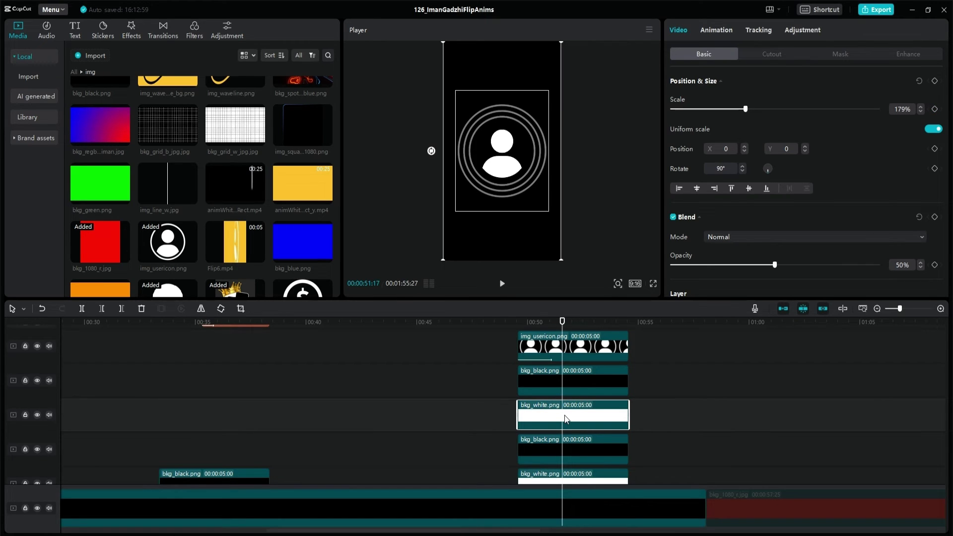
key(Right)
key(Right)
key(Right)
key(Right)
key(Right)
key(Right)
key(Right)
key(Right)
key(Right)
key(Right)
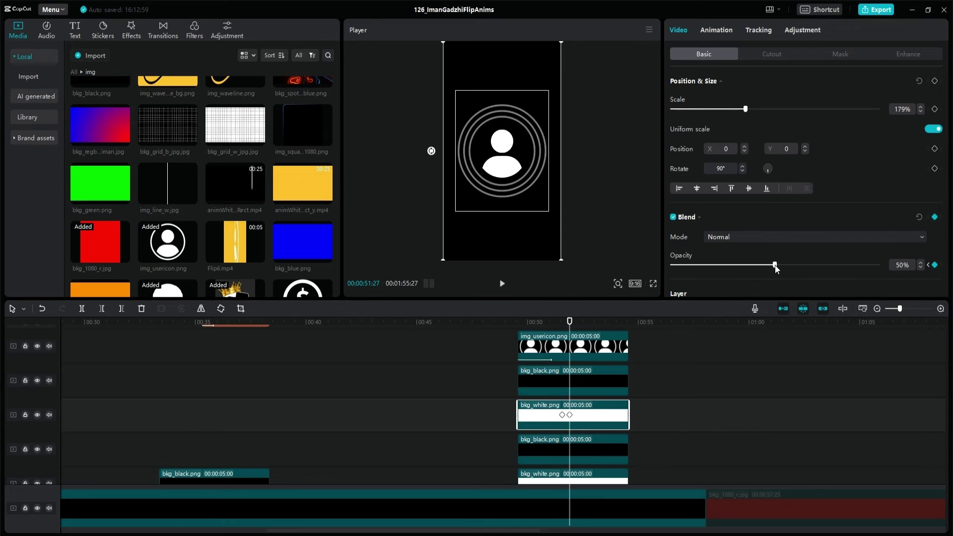
drag(776, 267, 949, 270)
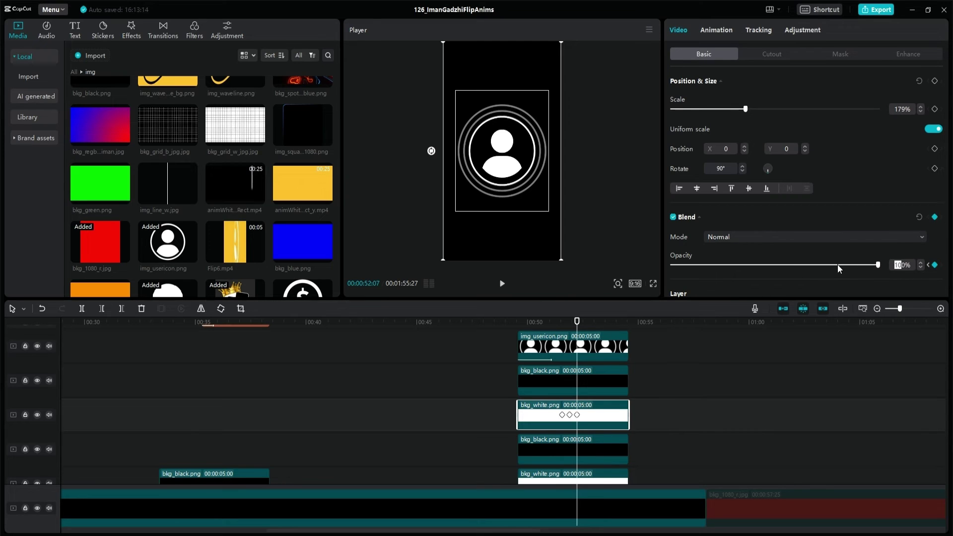
text(50)
key(Return)
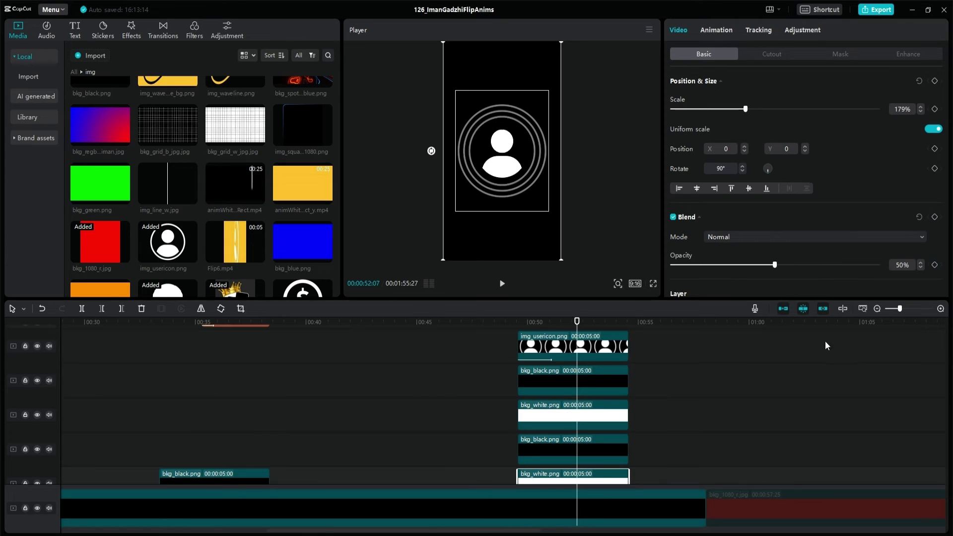
- Keyframe the middle ring's white layer opacity at 50% at 51:27, 100% at 52:07 and 50% at 52:17
click(936, 265)
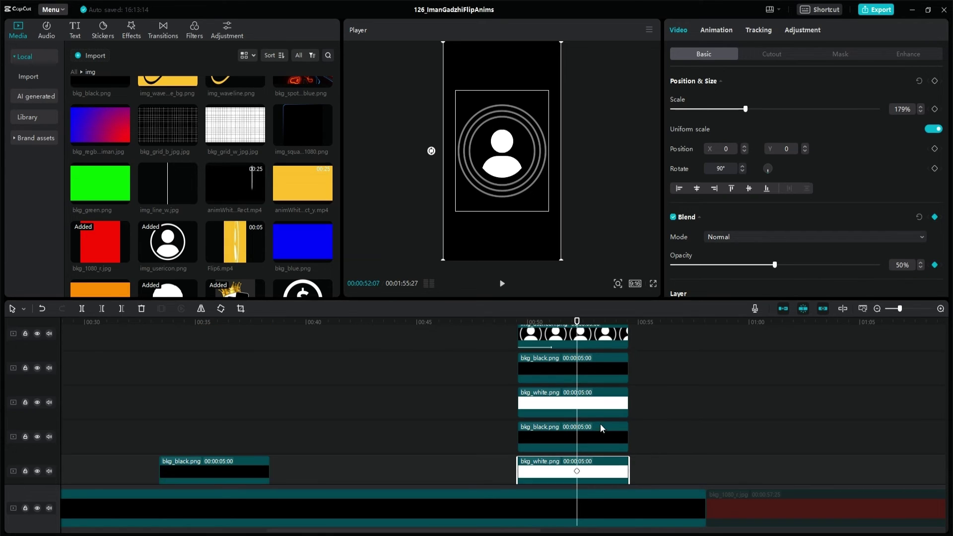
key(shift+Left)
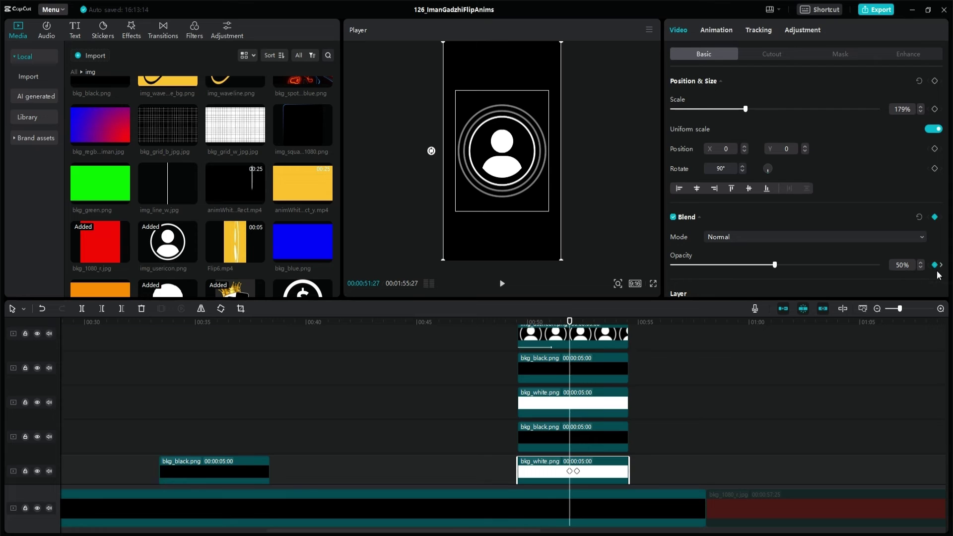
key(Right)
key(Right)
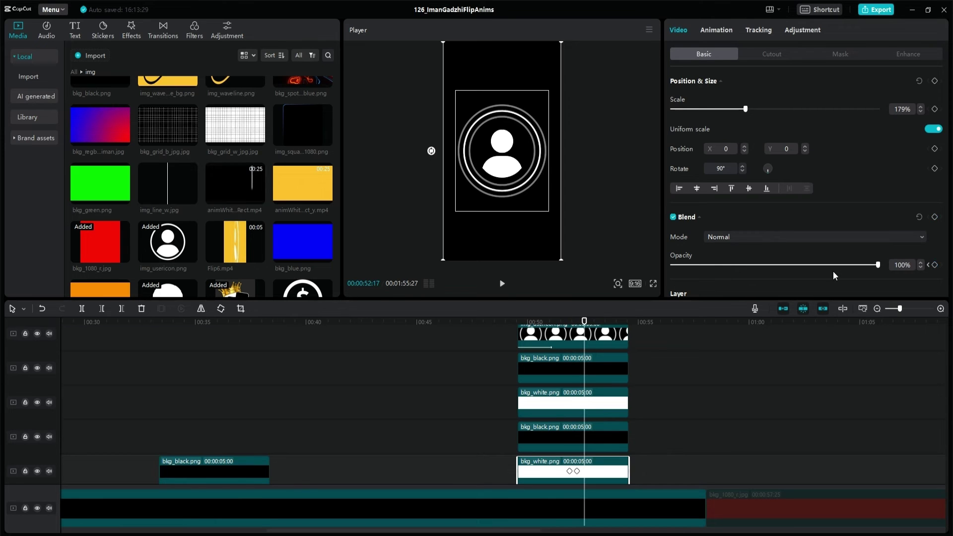
key(ctrl+z)
key(ctrl+z)
key(ctrl+z)
key(ctrl+z)
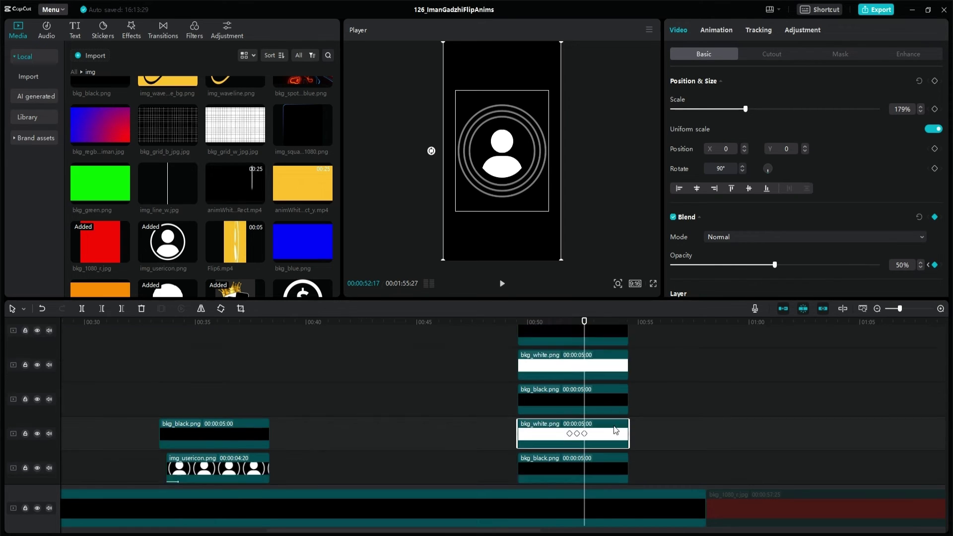
- Keyframe the outer ring's white layer opacity at 50% at 52:07, 100% at 52:17 and 50% at 52:27
key(Left)
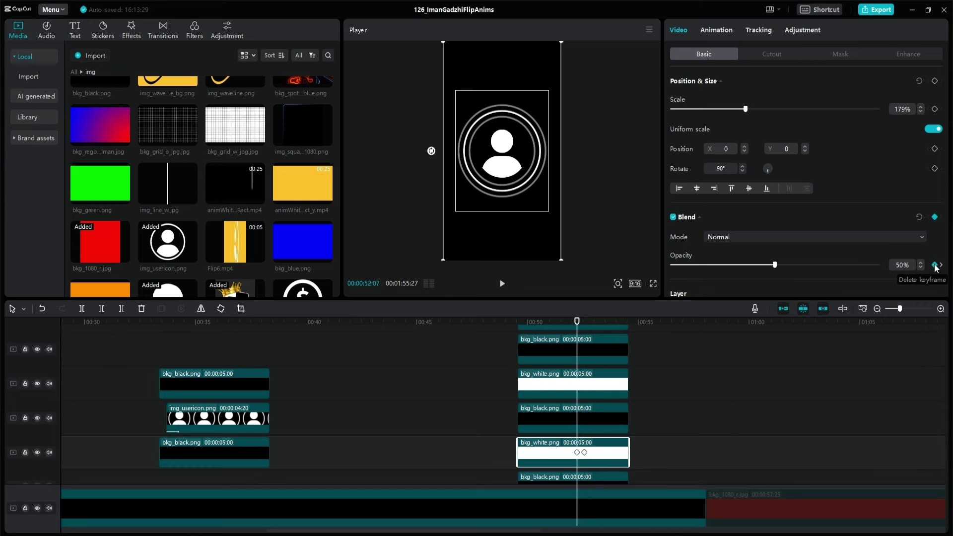
key(Right)
key(Right)
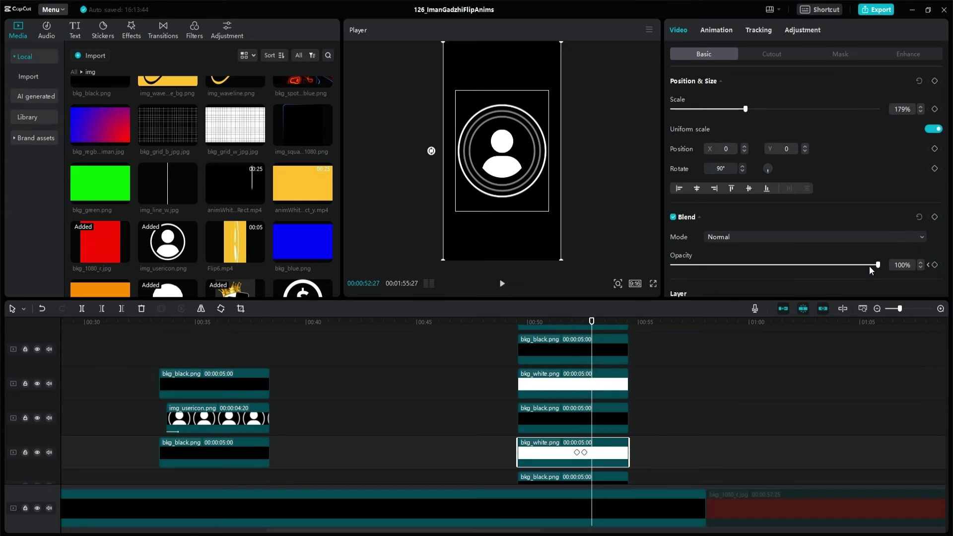
click(936, 265)
text(5)
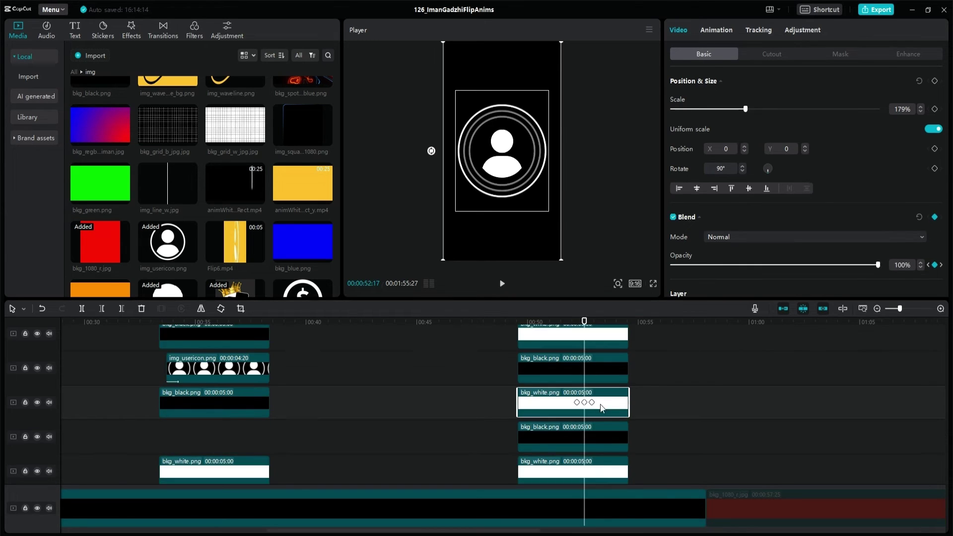
- Delete the outer ring's 52:27 opacity keyframe and add keyframes of 100% at 53:17 and 50% at 53:27
click(591, 402)
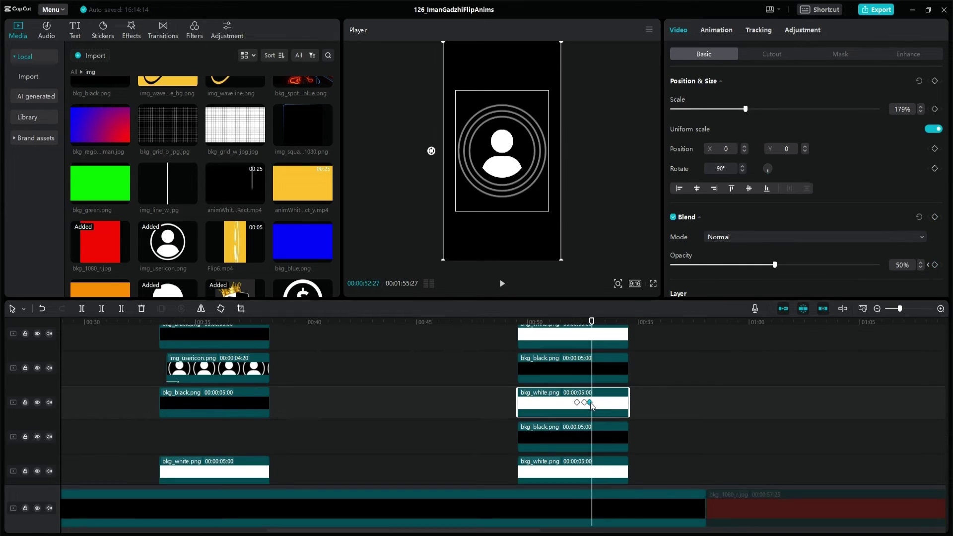
key(Delete)
key(shift+Left)
key(Right)
key(Right)
key(Right)
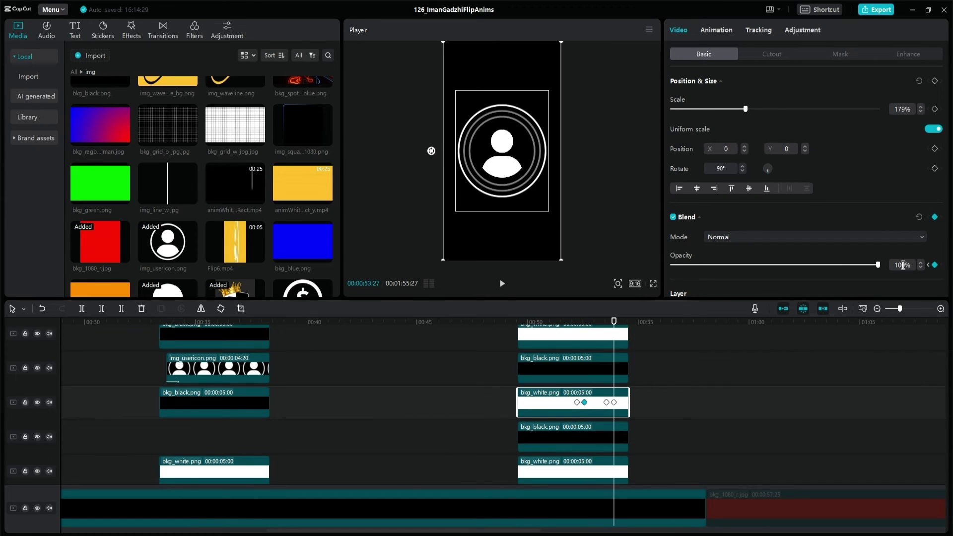
drag(903, 265, 838, 264)
text(5)
- Add opacity keyframes to the middle ring's white layer: 50% at 53:17, 100% at 53:27 and another at 54:07
scroll(615, 366, up, 1)
click(615, 363)
click(934, 265)
key(shift+Left)
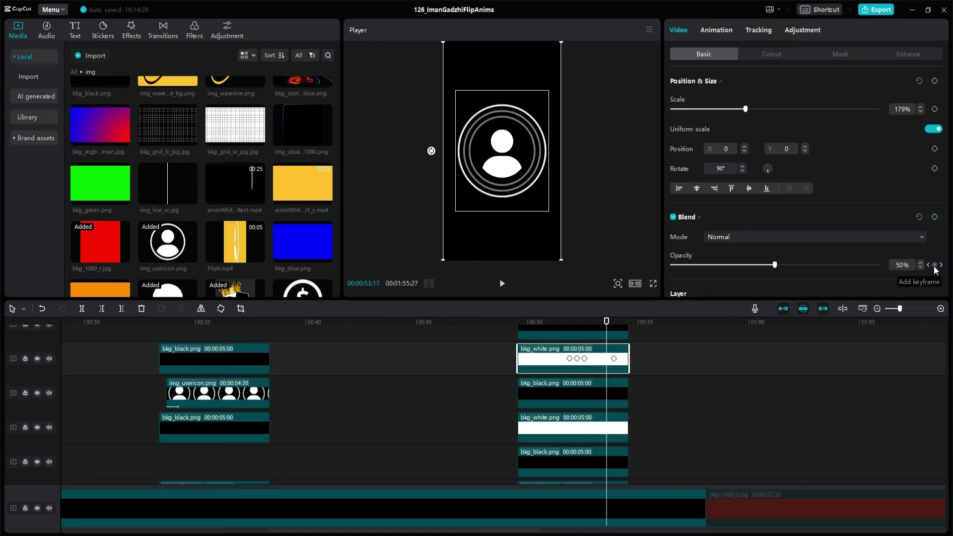
click(935, 265)
click(942, 265)
key(Return)
key(shift+Right)
click(935, 265)
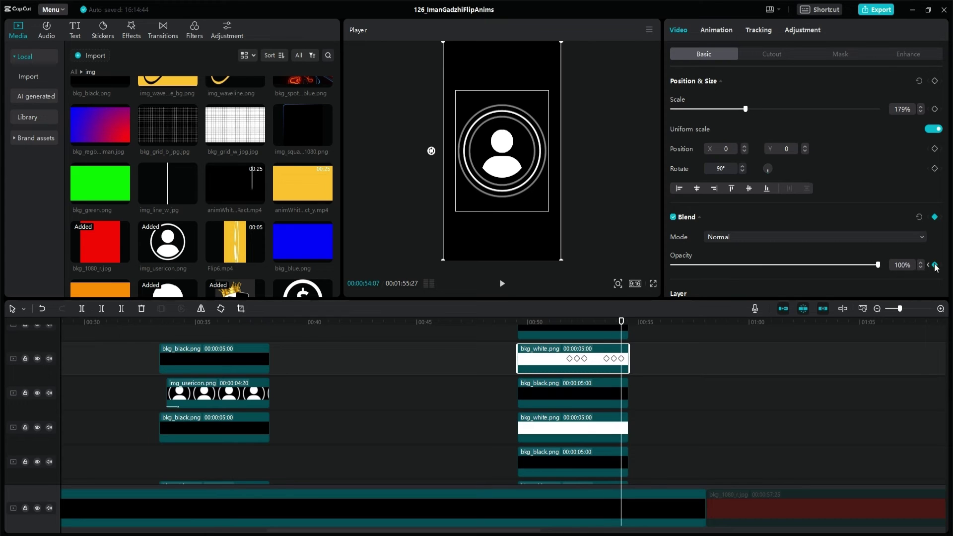
- Keyframe the inner ring's white layer opacity at 50% at 53:27, 100% at 54:07 and 50% at 54:17
scroll(617, 348, up, 1)
click(616, 342)
click(936, 265)
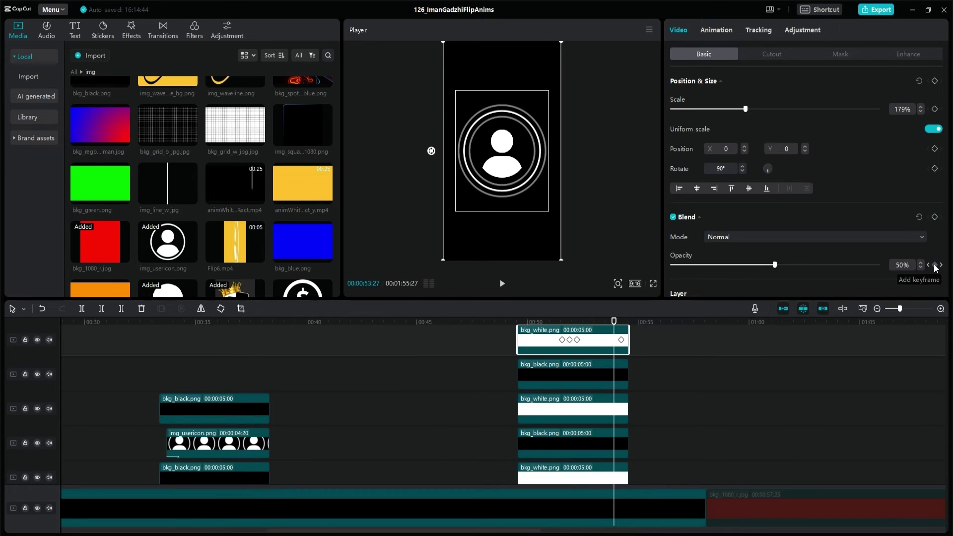
key(Right)
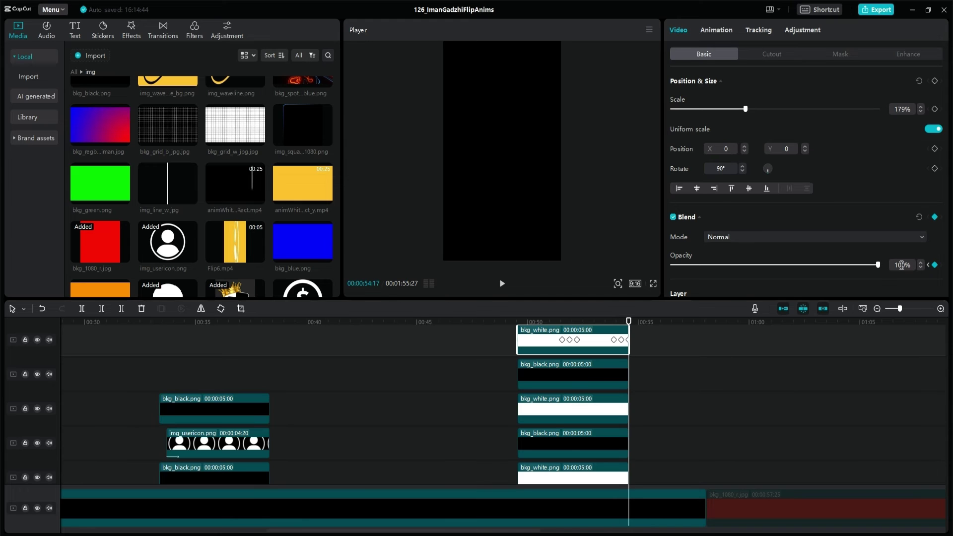
double_click(903, 266)
text(50)
key(Return)
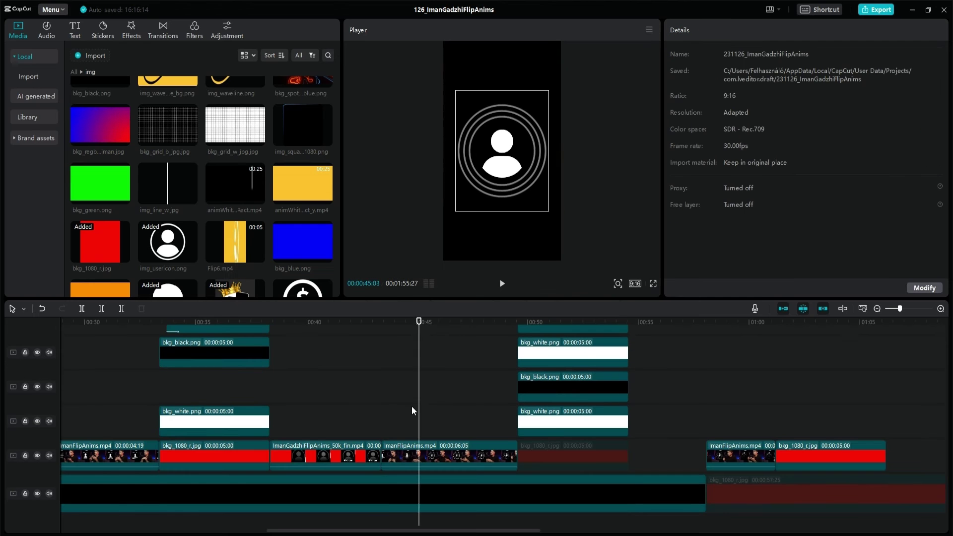
- Paste two copies of the red background clip after the last red clip and duplicate the concentric-ring card at 1:16:06
key(space)
click(561, 452)
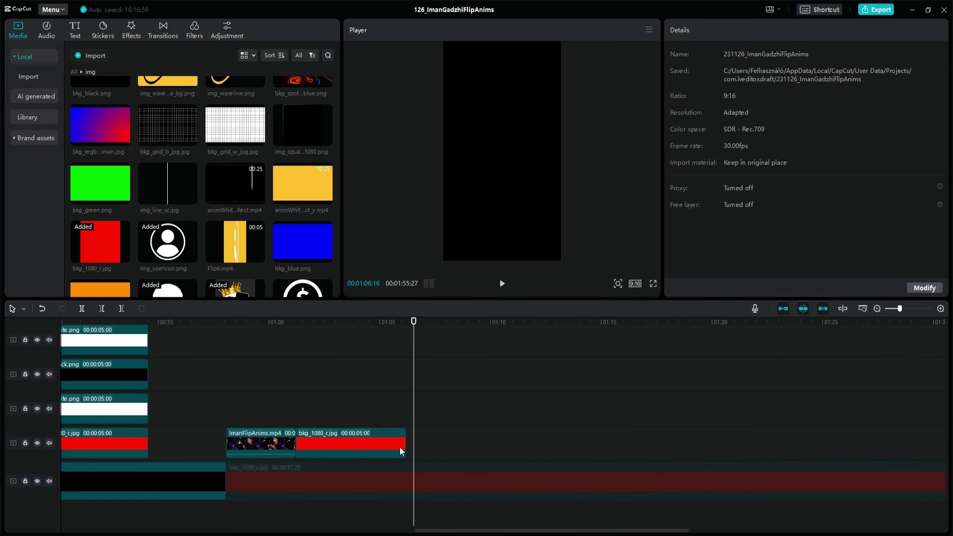
key(ctrl+v)
key(ctrl+v)
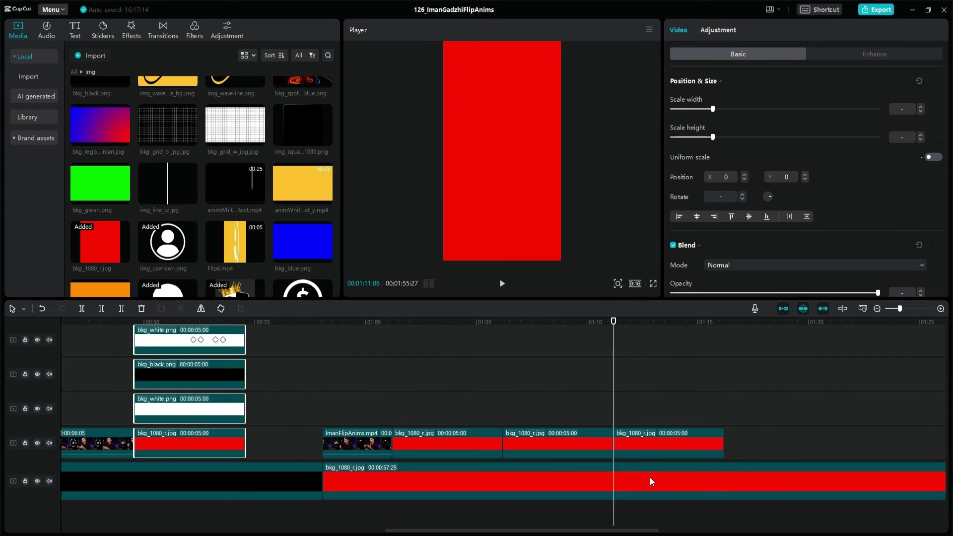
click(710, 441)
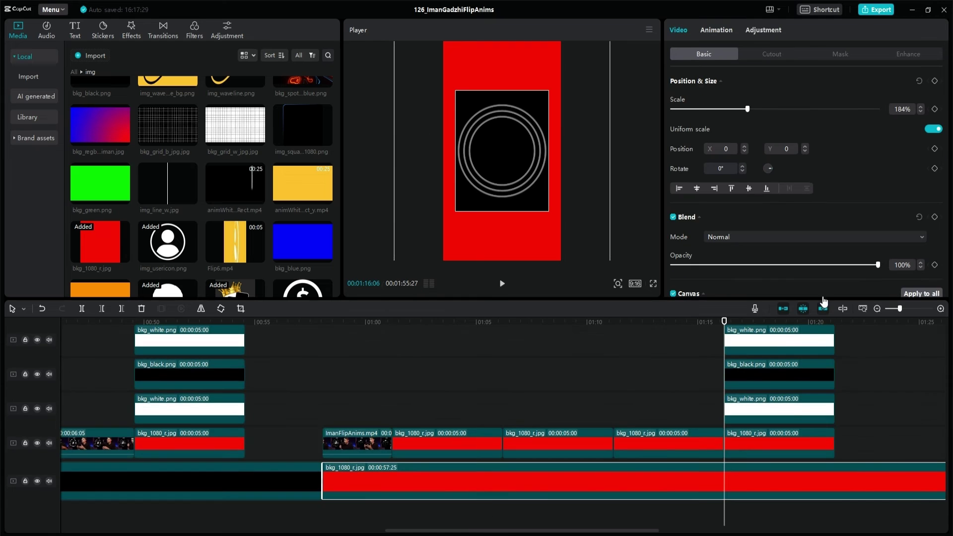
right_click(790, 442)
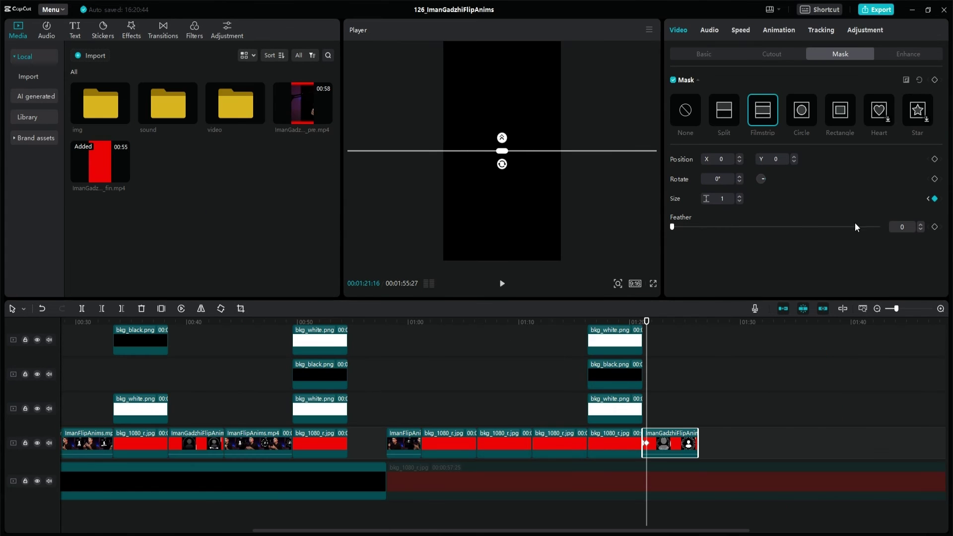
- Set the user-icon flip clip's filmstrip mask feather to 20 and open the mask over the card at the clip's start
key(space)
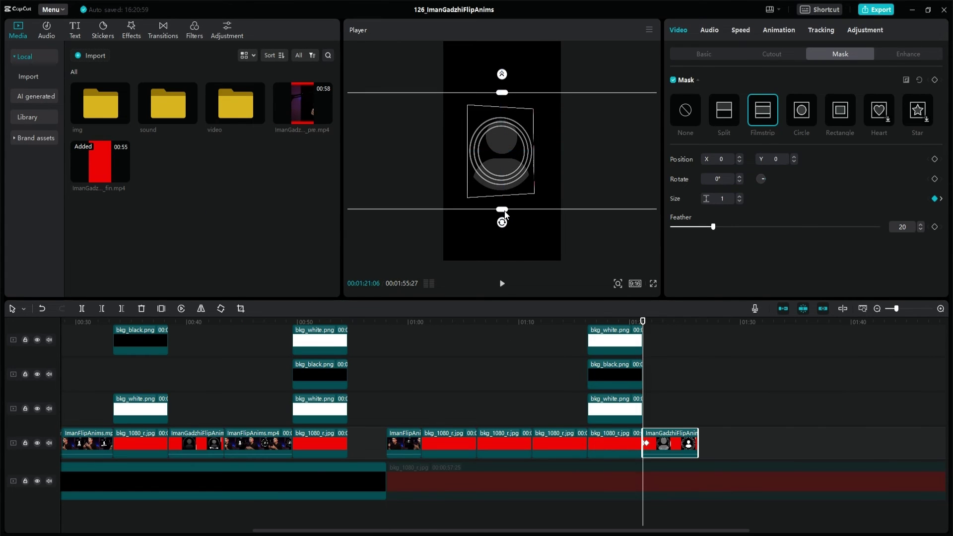
key(ctrl+shift+f)
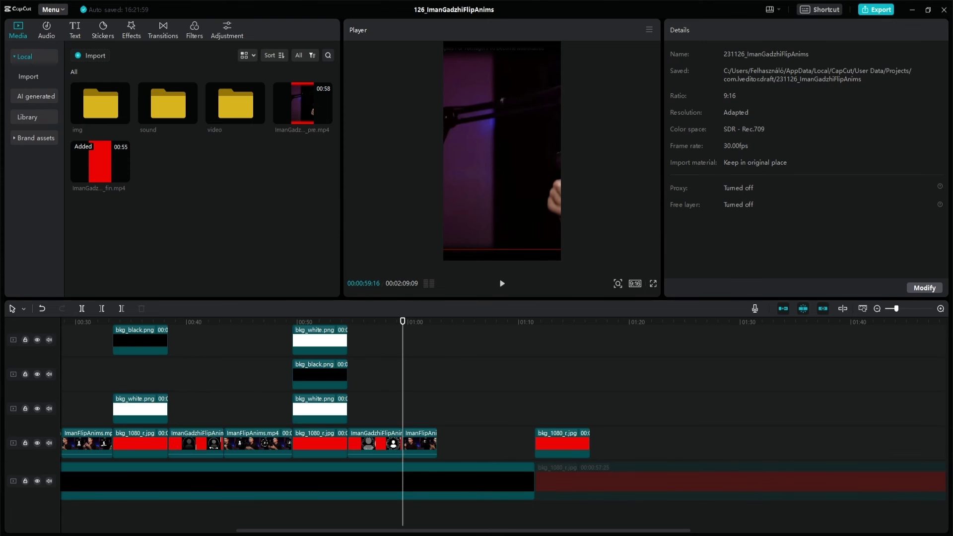
- Copy the black, white and red card layers to 1:02:18 and place img_dollar.png on the track above them
key(space)
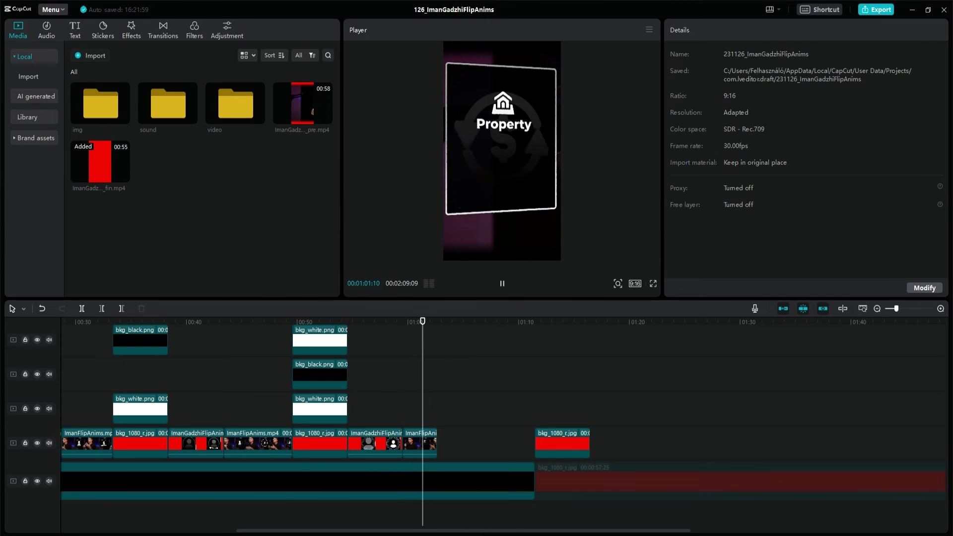
key(space)
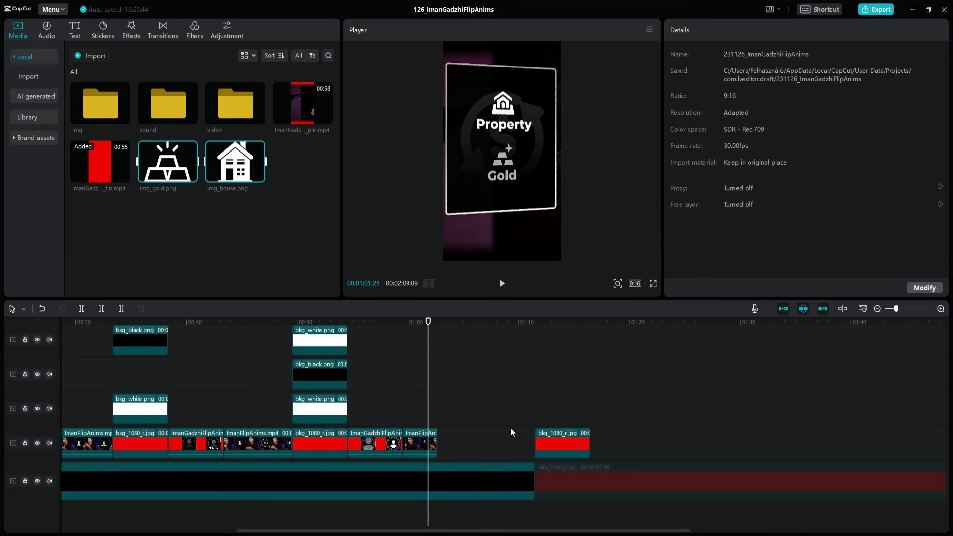
click(311, 403)
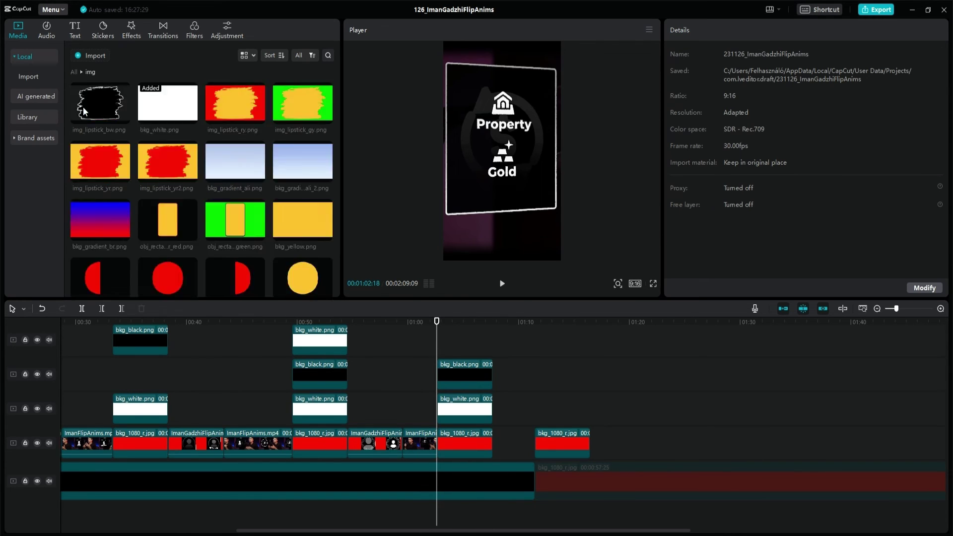
scroll(256, 192, down, 10)
drag(303, 226, 439, 375)
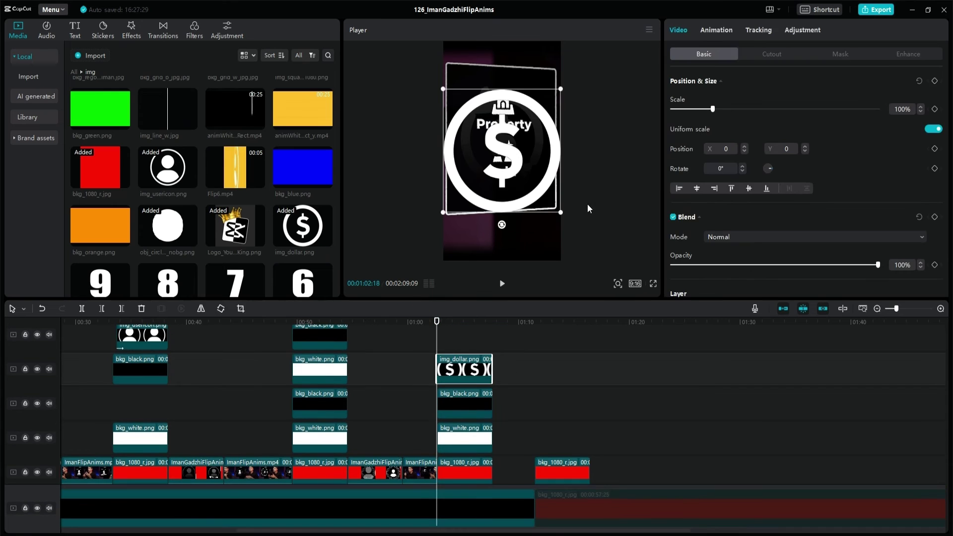
- Apply a circle mask to the dollar image so that only the dollar sign remains, without its outer ring
click(468, 343)
click(475, 377)
click(840, 54)
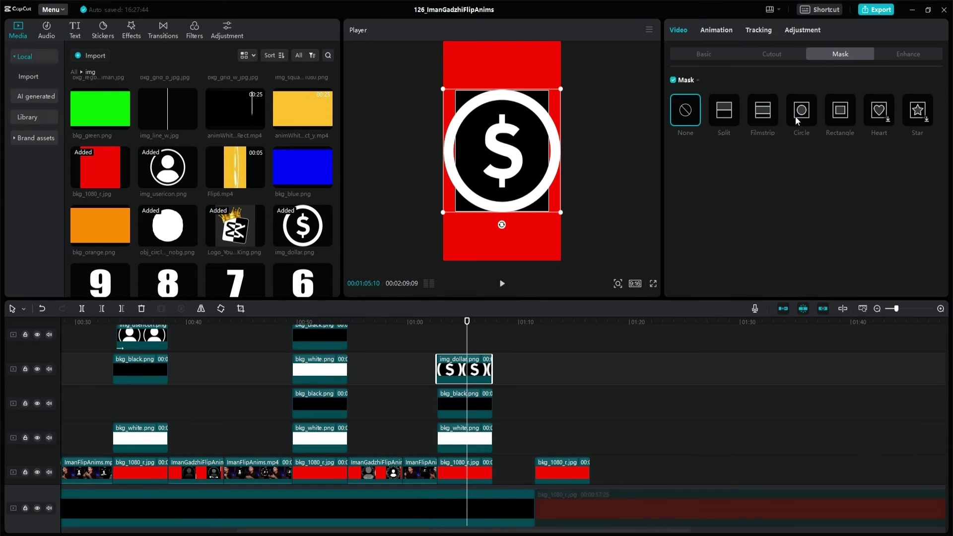
click(801, 113)
drag(533, 184, 541, 195)
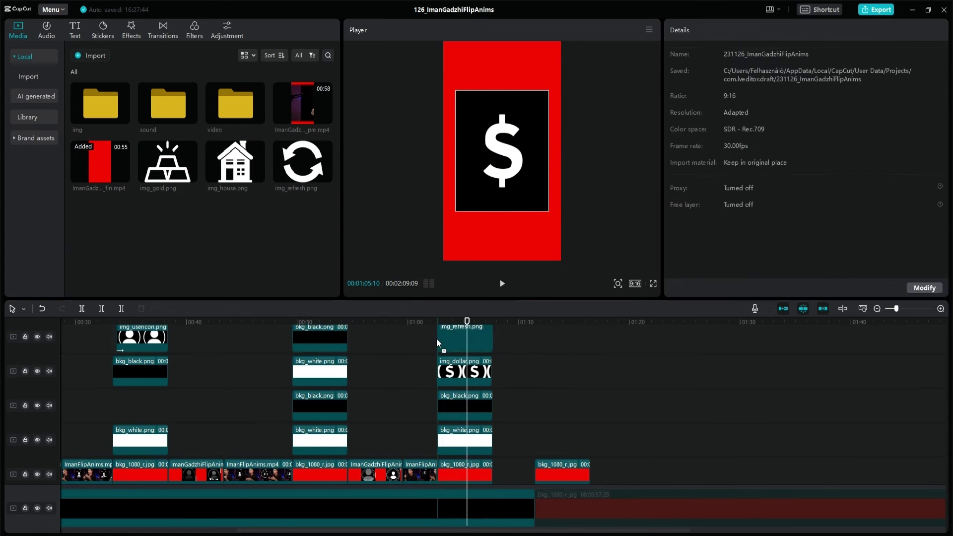
- Place img_refresh.png above the dollar at 68% scale, scale the dollar to 58%, and set both layers' opacity to 30%
drag(437, 338, 438, 338)
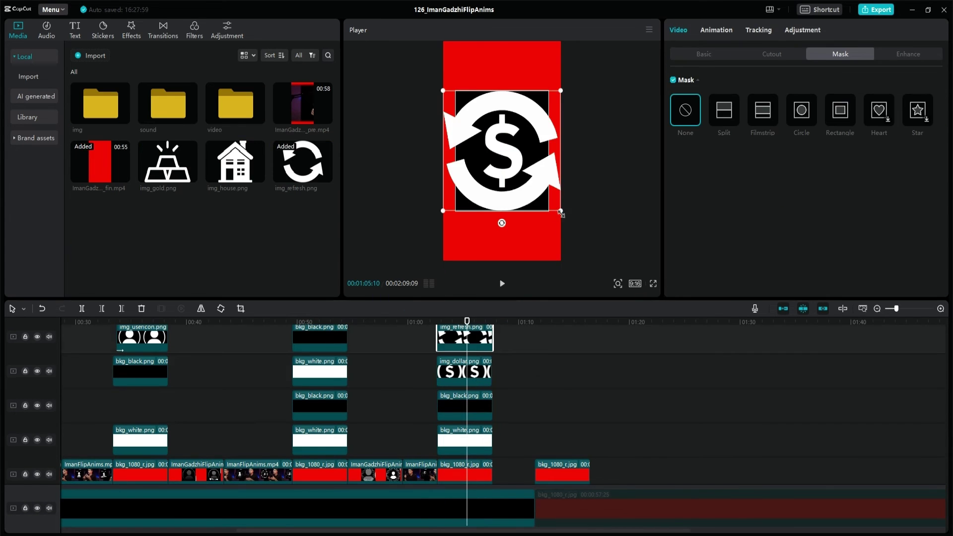
drag(560, 211, 542, 191)
click(480, 370)
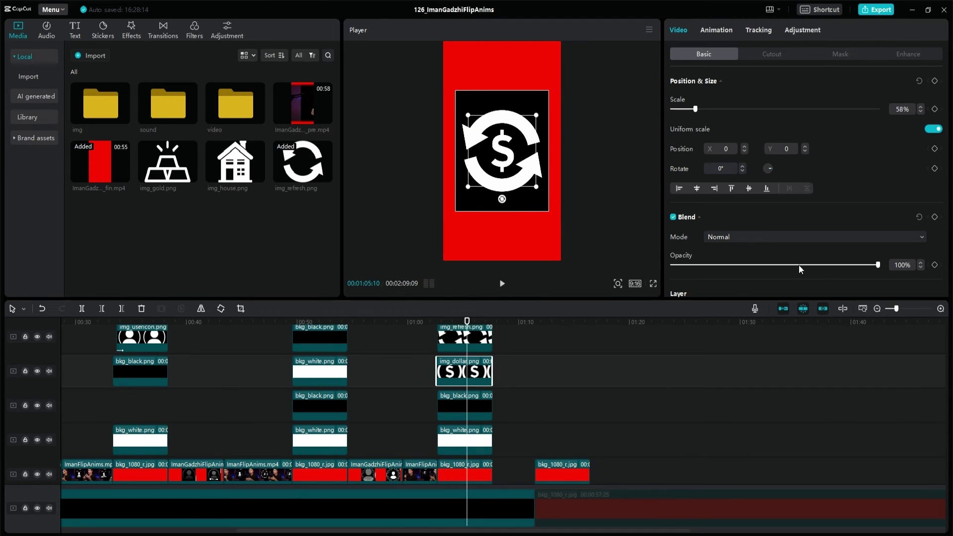
click(476, 349)
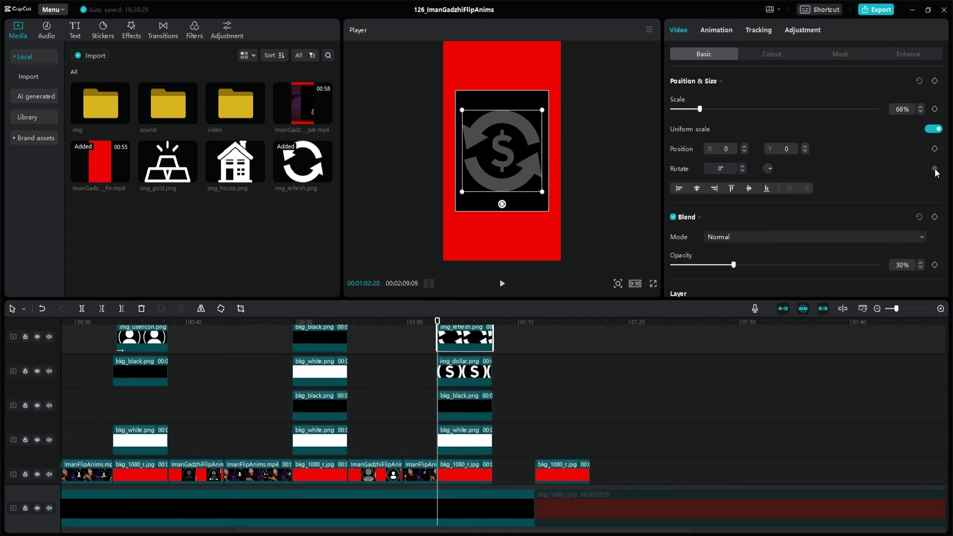
- Keyframe the refresh arrows' rotation from 0° at the clip's start to -360° at 1:07:18 and play the animation
key(Down)
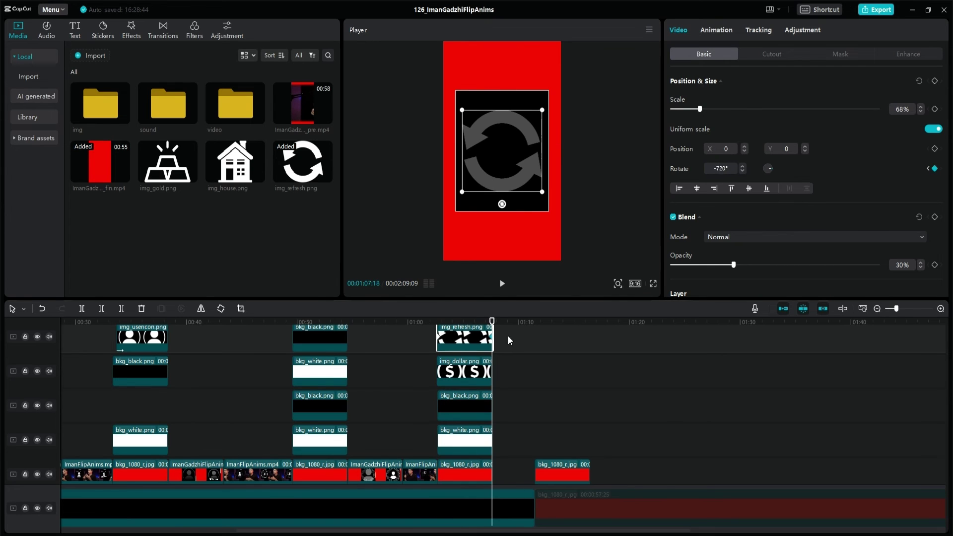
scroll(744, 164, down, 1)
text(-360)
key(Return)
key(Up)
key(space)
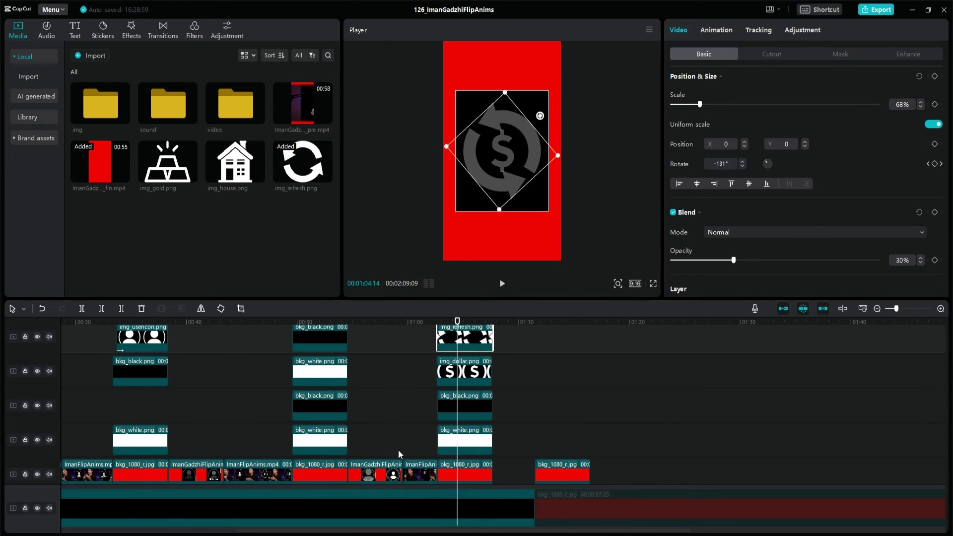
- Check the reference's Property card and place a copy of the card's black background layer above the refresh arrows
drag(398, 450, 404, 443)
scroll(464, 367, up, 1)
click(461, 352)
scroll(152, 377, down, 1)
click(152, 378)
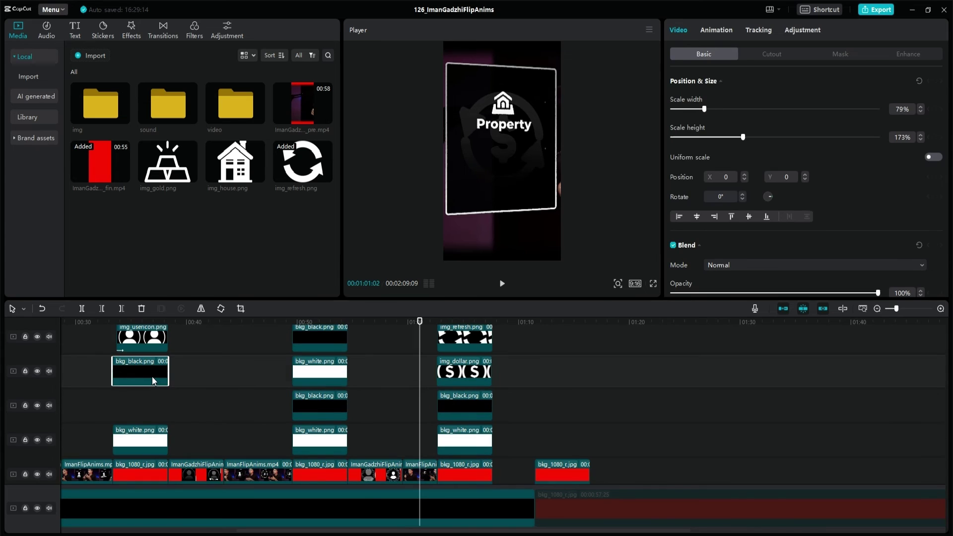
click(476, 409)
drag(469, 410, 469, 370)
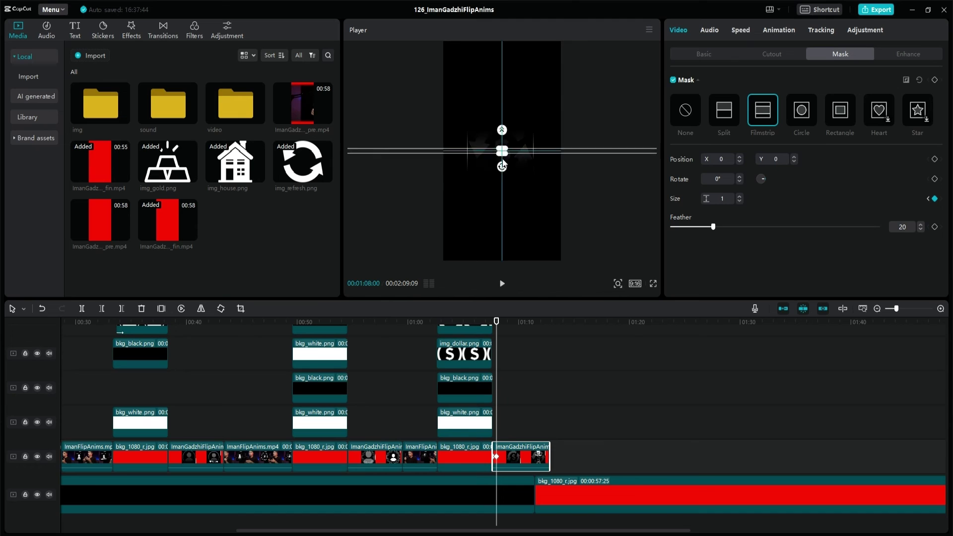
- Widen the filmstrip mask on the gold flip clip outward from its centre line
drag(503, 164, 508, 213)
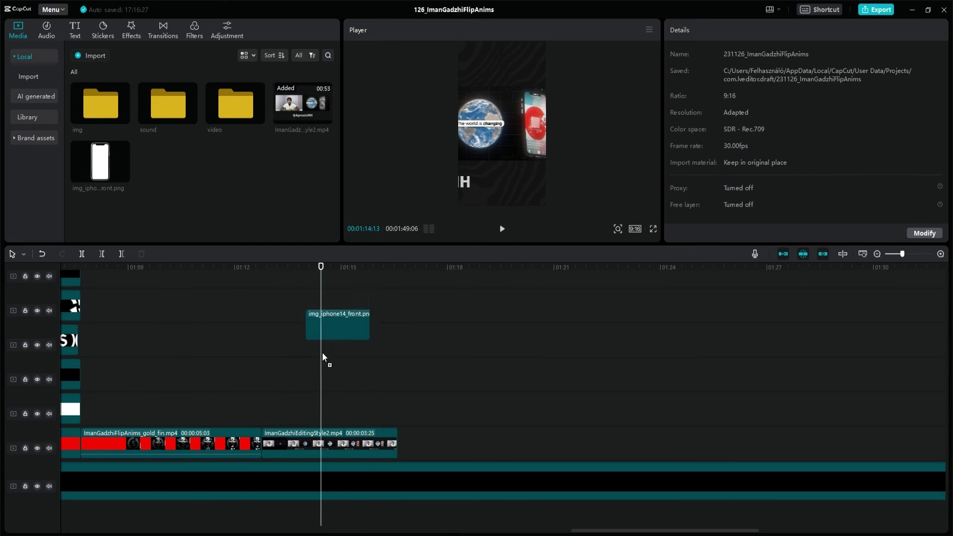
- Place img_iphone14_front.png above bkg_1080_r.jpg after the ImanGadzhiEditingStyle2.mp4 clip and extend the phone clip to 5 seconds
drag(323, 353, 420, 446)
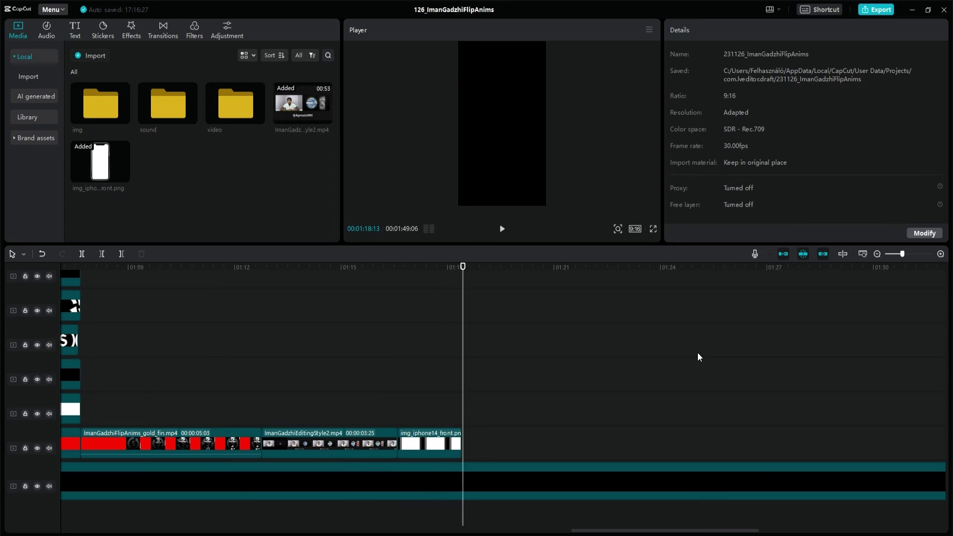
drag(435, 447, 437, 419)
double_click(100, 112)
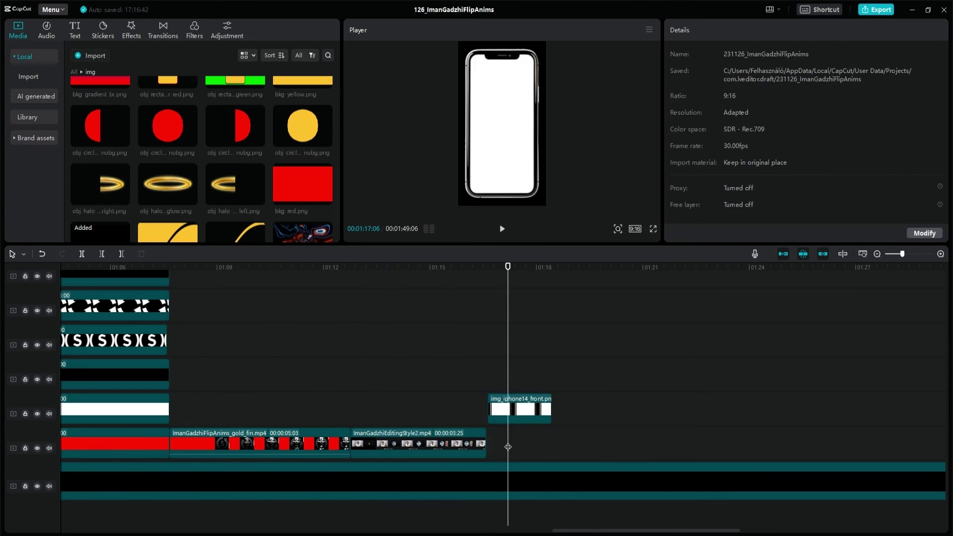
drag(303, 184, 515, 417)
drag(551, 409, 664, 409)
click(481, 360)
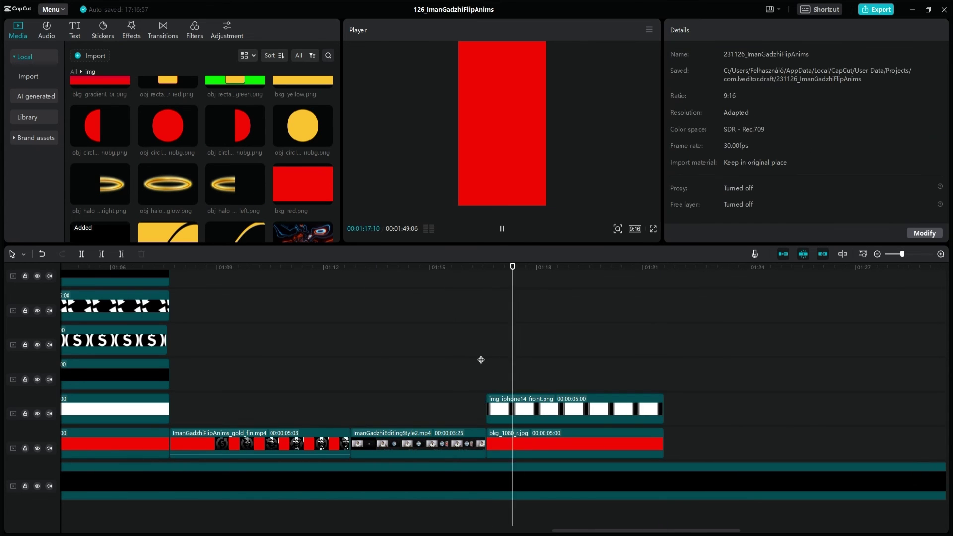
- Bring the phone image in front of the red background by setting its layer to 2
key(space)
click(546, 409)
scroll(692, 191, down, 3)
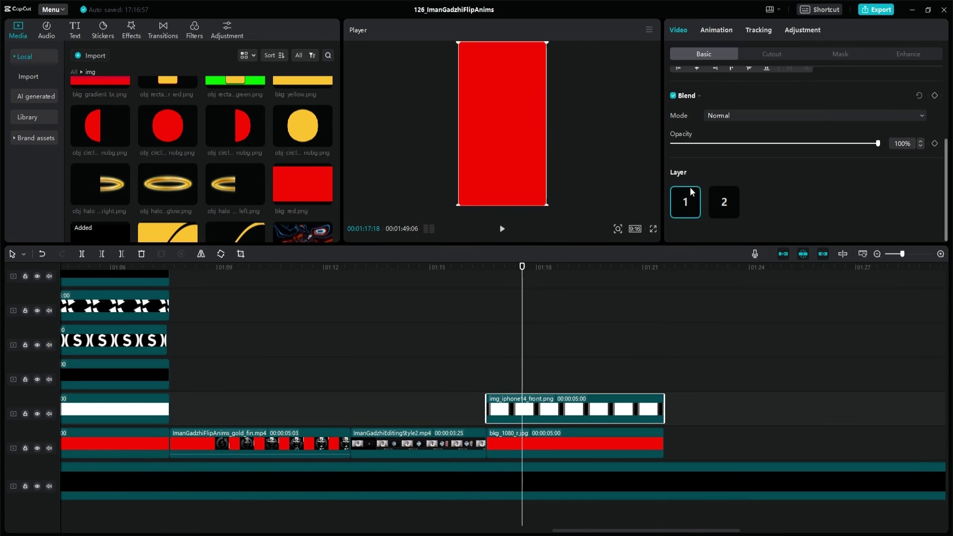
click(724, 202)
- Add a second bkg_1080_r.jpg on the track above the phone as a size guide at 50% opacity
click(542, 455)
drag(543, 456, 542, 377)
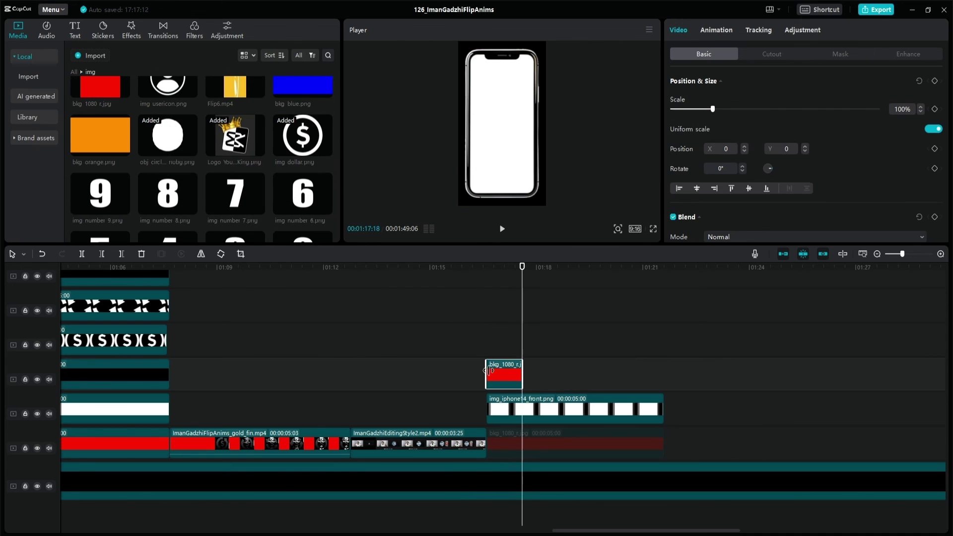
drag(878, 144, 774, 143)
- Set the phone image's scale to 60%
click(546, 409)
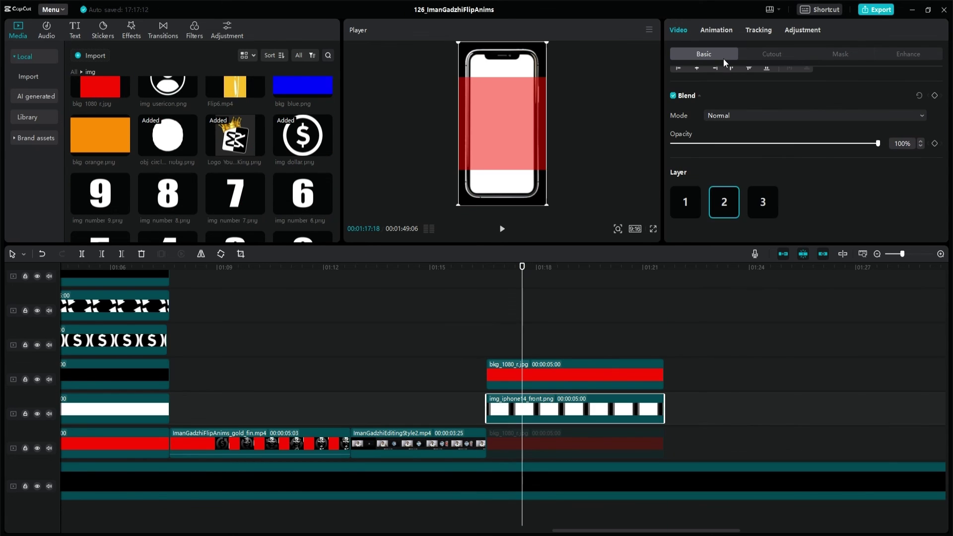
scroll(723, 95, up, 3)
click(902, 109)
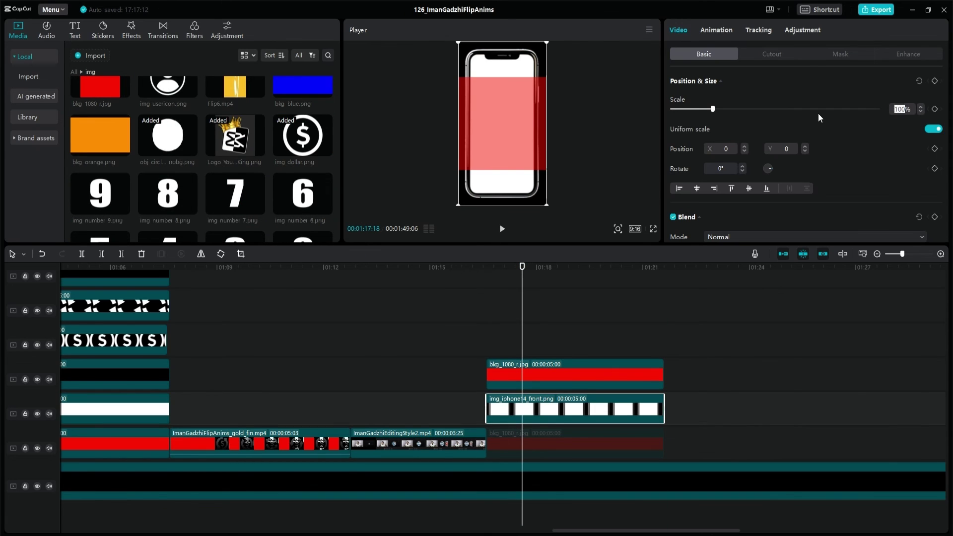
text(60)
key(Return)
- Fine-tune the phone against the red guide by raising its scale two increments above 60%
click(651, 247)
click(651, 247)
click(651, 247)
click(651, 247)
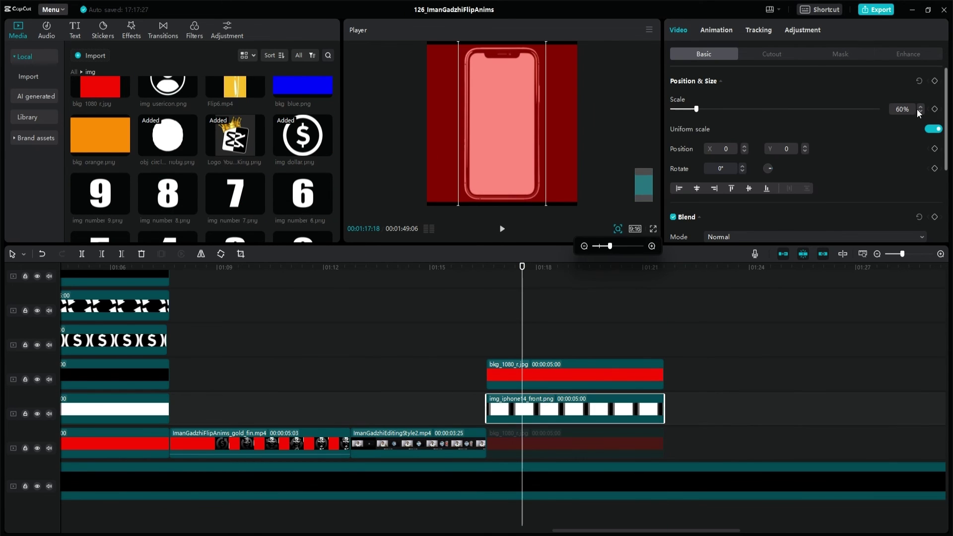
click(921, 107)
click(920, 107)
click(618, 229)
click(586, 246)
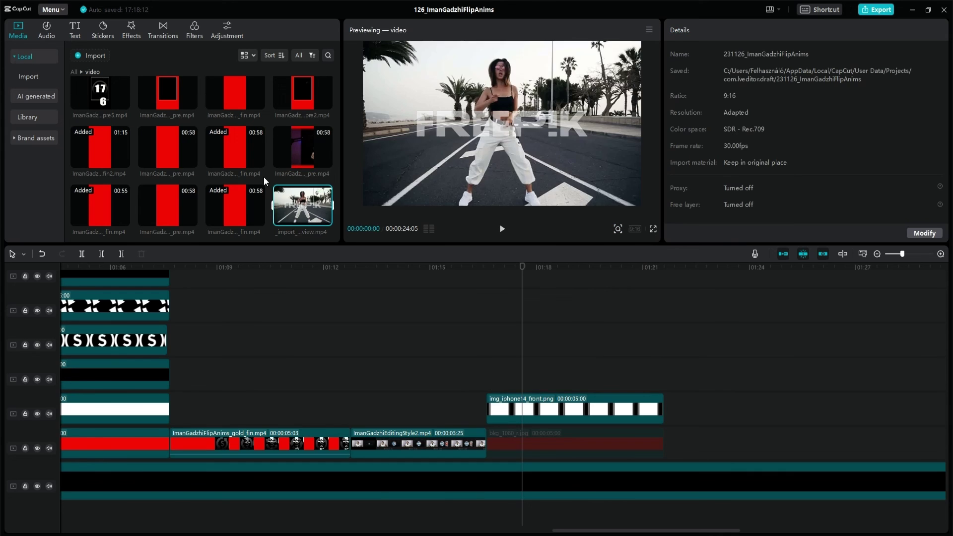
- Place the FPpreview.mp4 dance video on the track above the phone, starting at 1:16:18
drag(303, 205, 555, 372)
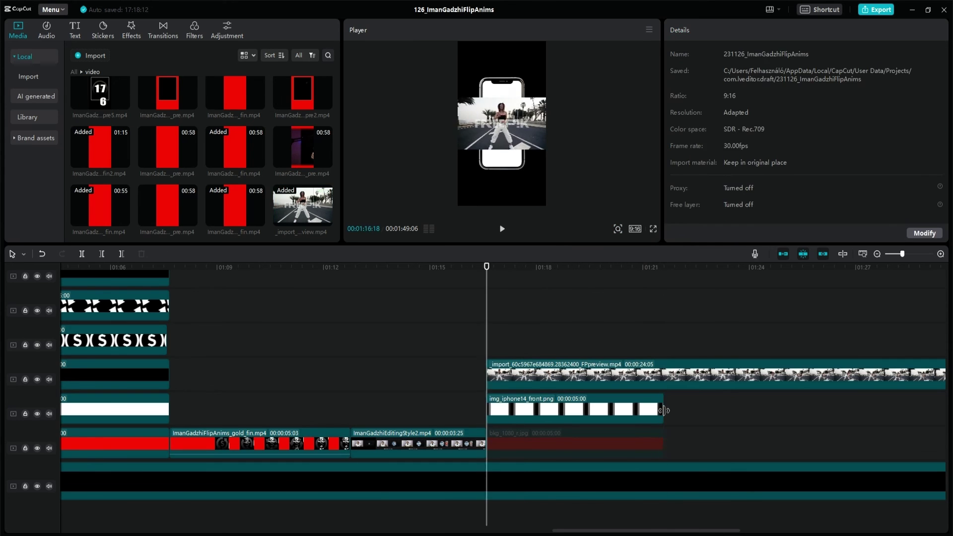
- Put the dance video on the track beneath the phone image and shorten it to the phone clip's 5 seconds
drag(555, 373, 556, 407)
drag(554, 342, 553, 376)
click(552, 350)
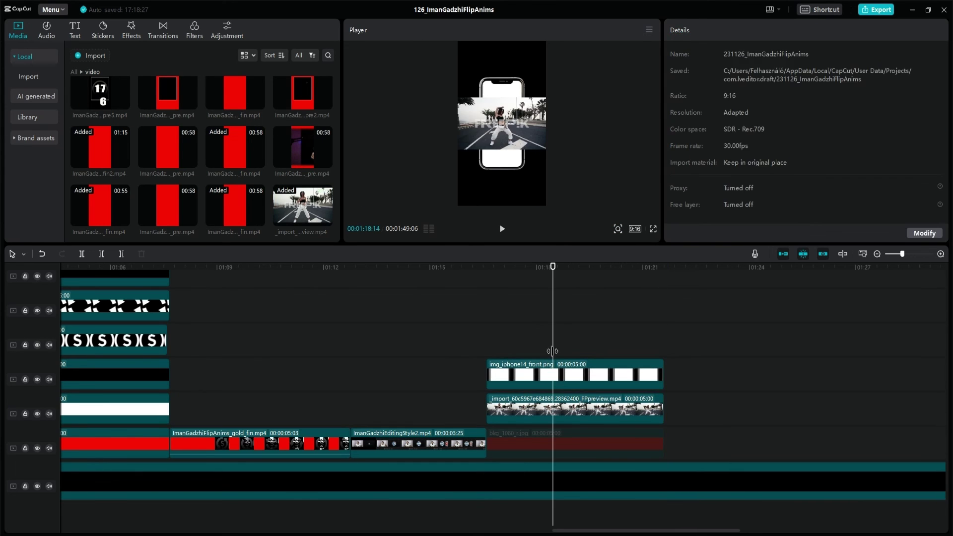
- Fit the phone card with a 253 × 514 rectangle mask, and combine the phone image and dance video into a compound clip
click(577, 411)
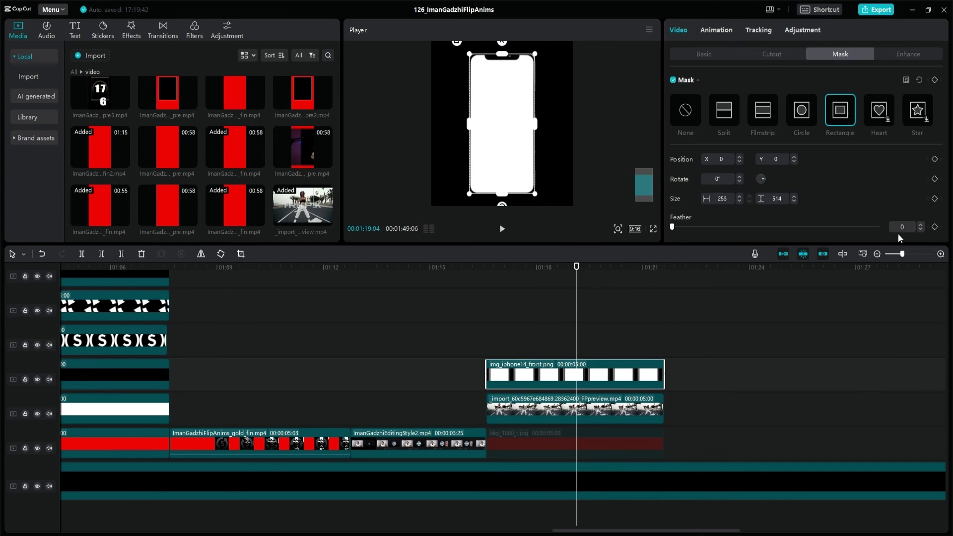
scroll(900, 238, down, 1)
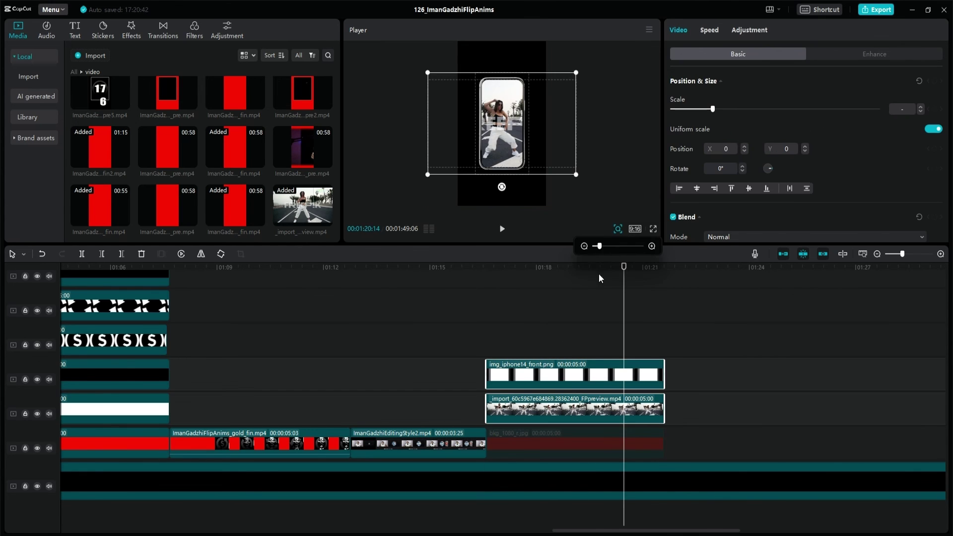
key(alt+g)
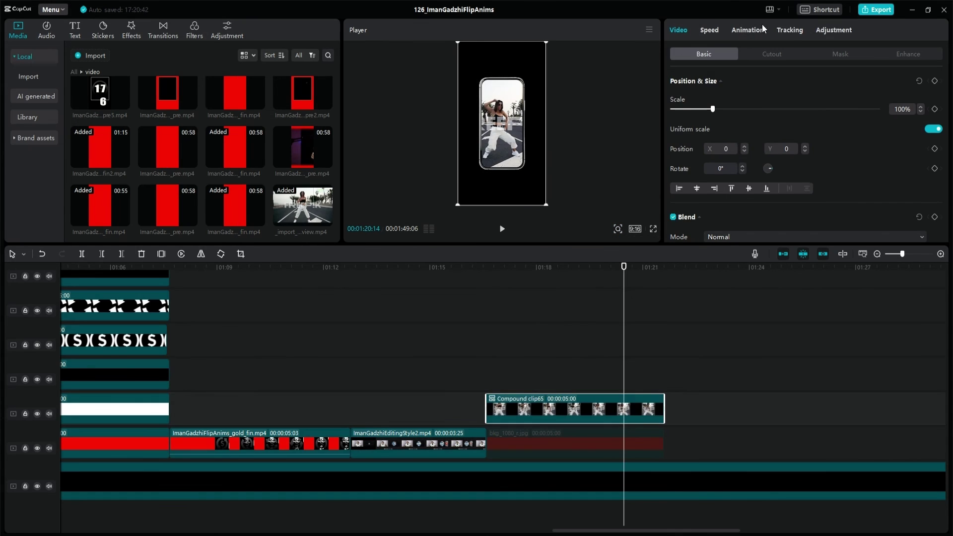
- Apply a flipping combo animation to the phone's compound clip
click(750, 30)
scroll(827, 196, down, 1)
click(897, 55)
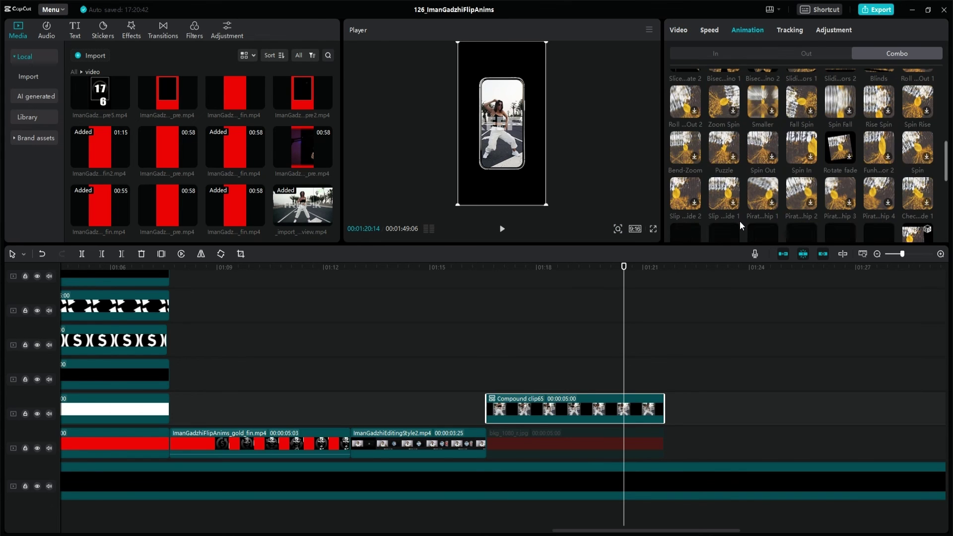
scroll(740, 221, down, 2)
click(837, 128)
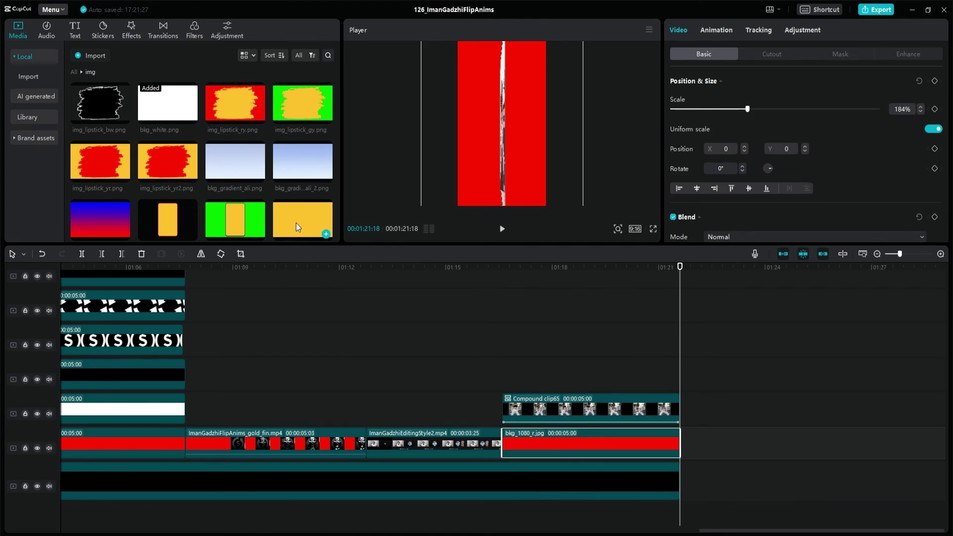
- Replace the red background beneath the compound clip with bkg_yellow.png, rotated 90° at 184% scale, and play back the flip
drag(303, 218, 547, 444)
click(511, 360)
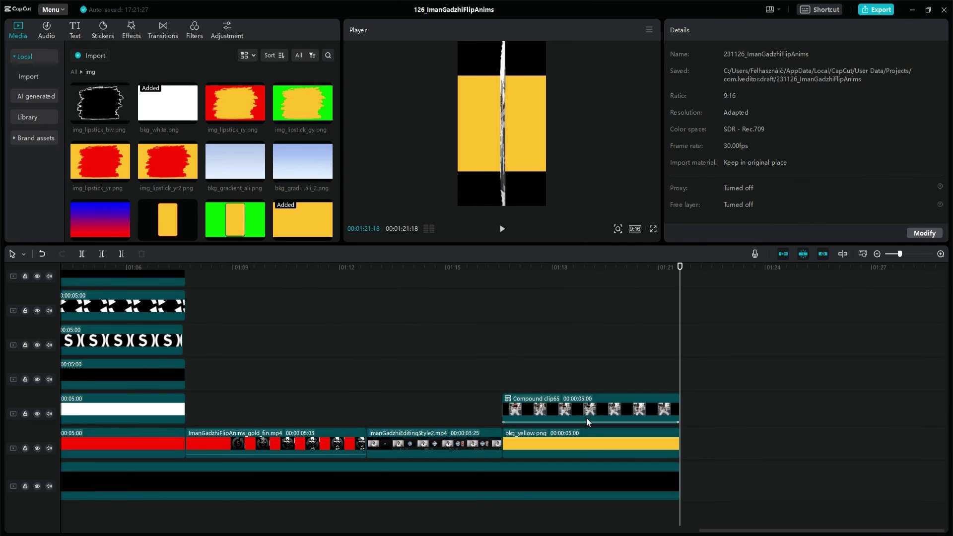
key(space)
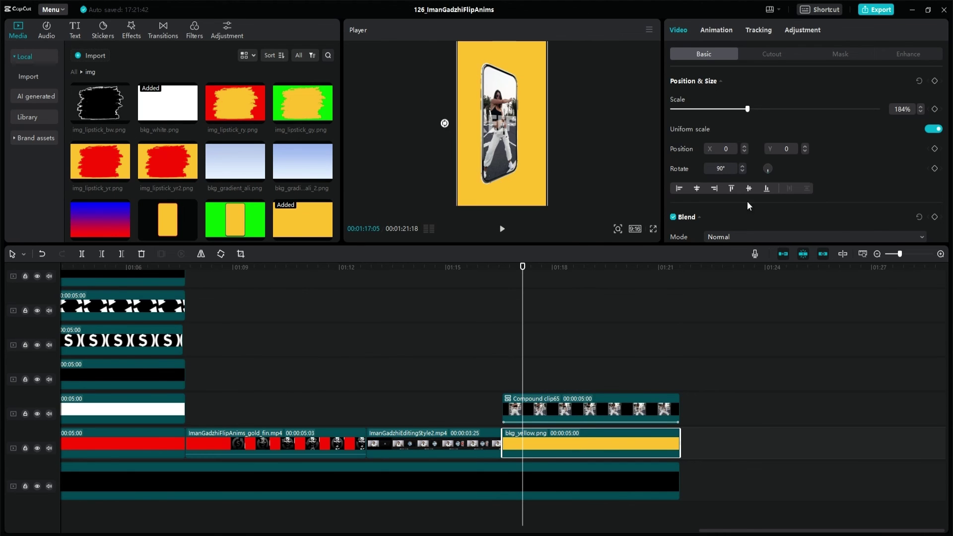
click(489, 398)
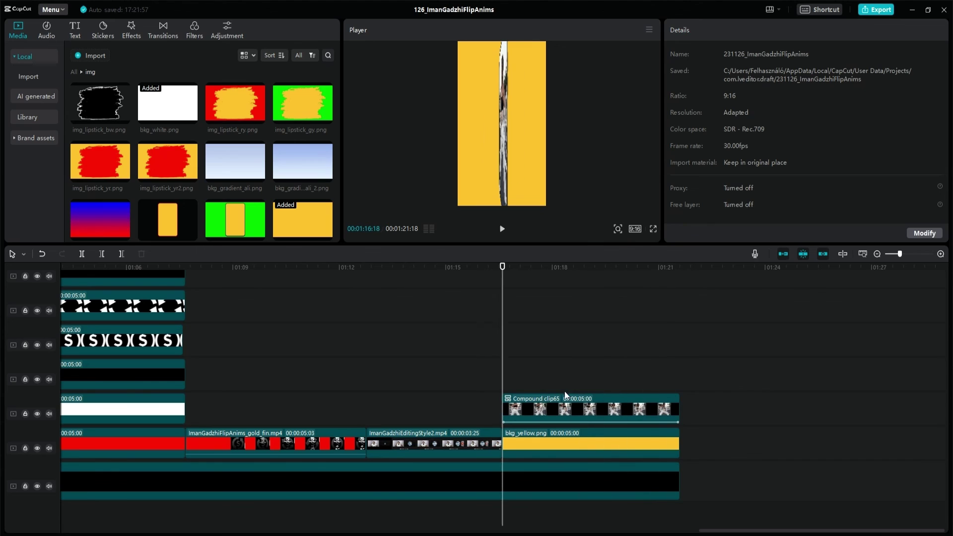
- Select the compound clip's range on the timeline and export only that section as a video
right_click(566, 397)
mouse_move(626, 528)
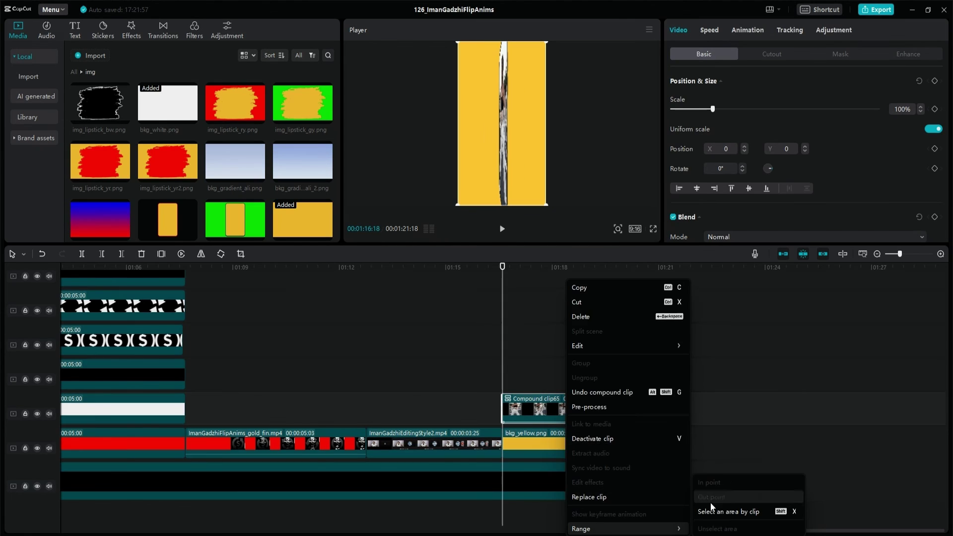
click(719, 511)
click(870, 9)
click(570, 419)
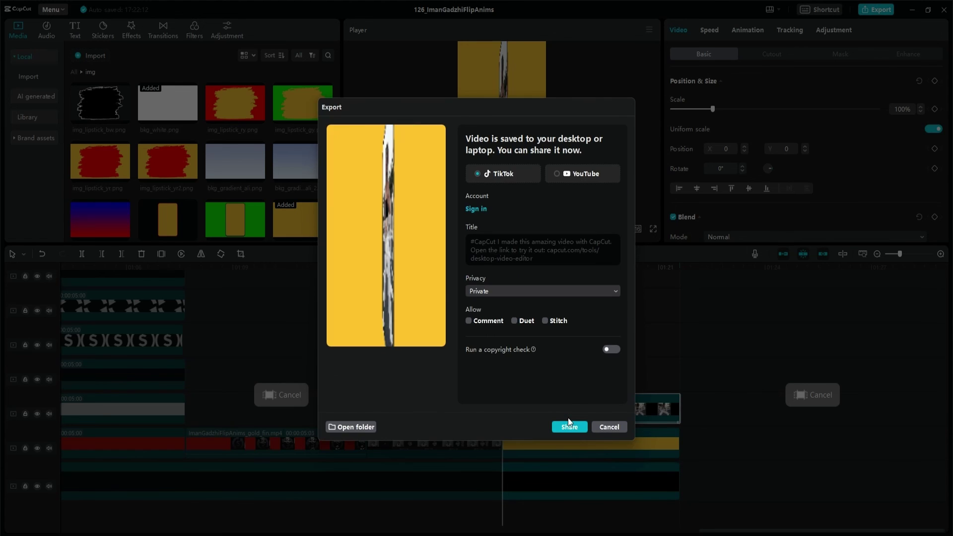
click(568, 421)
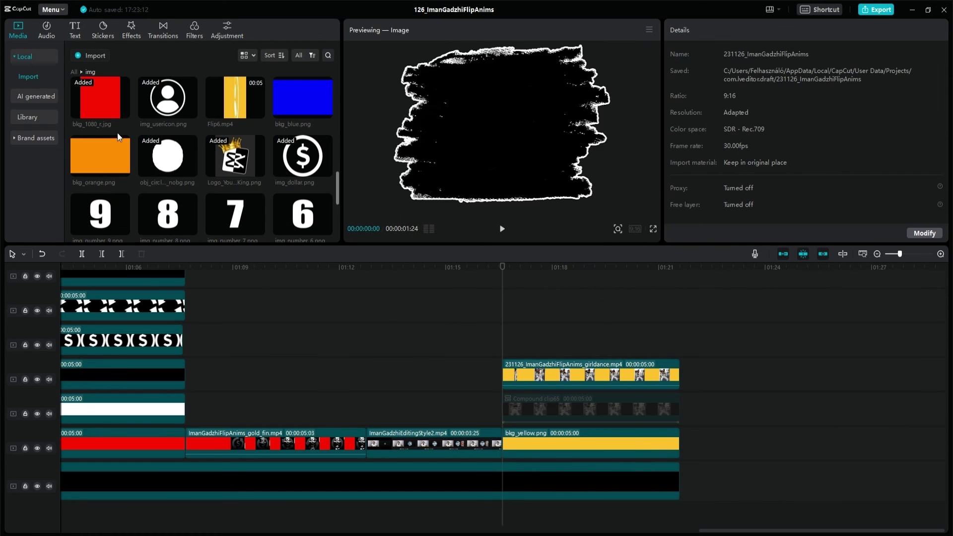
- Add a semi-transparent bkg_1080_r.jpg above the girldance video as a size guide, extended to 5 seconds
click(565, 351)
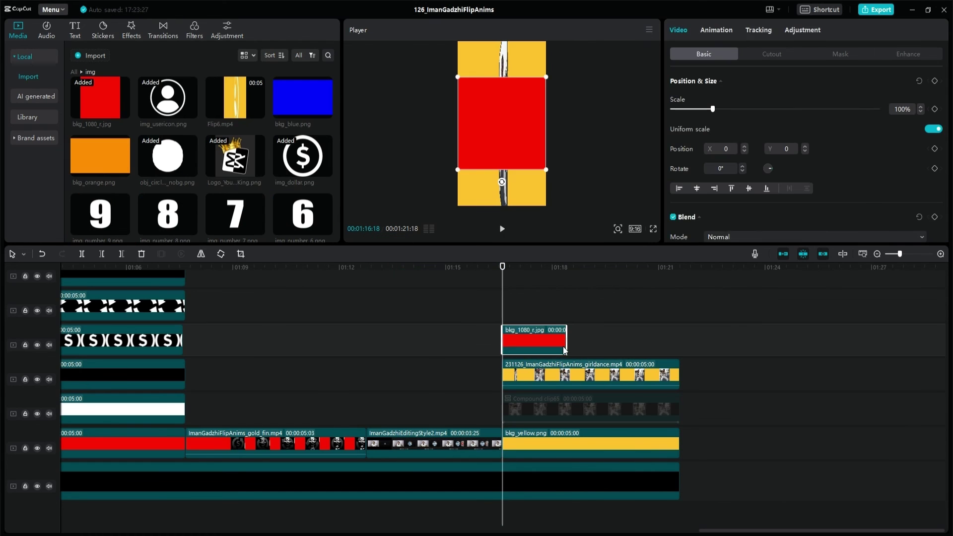
scroll(770, 149, down, 3)
click(770, 144)
- Keyframe the girldance clip's scale frame by frame so the flipping phone keeps the guide's height, using 85% at 1:21:07
click(552, 385)
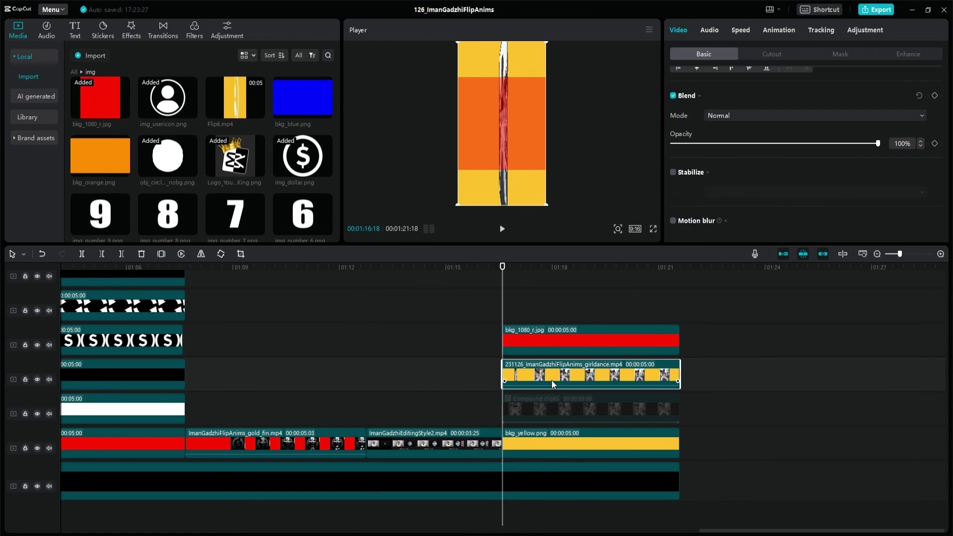
click(618, 229)
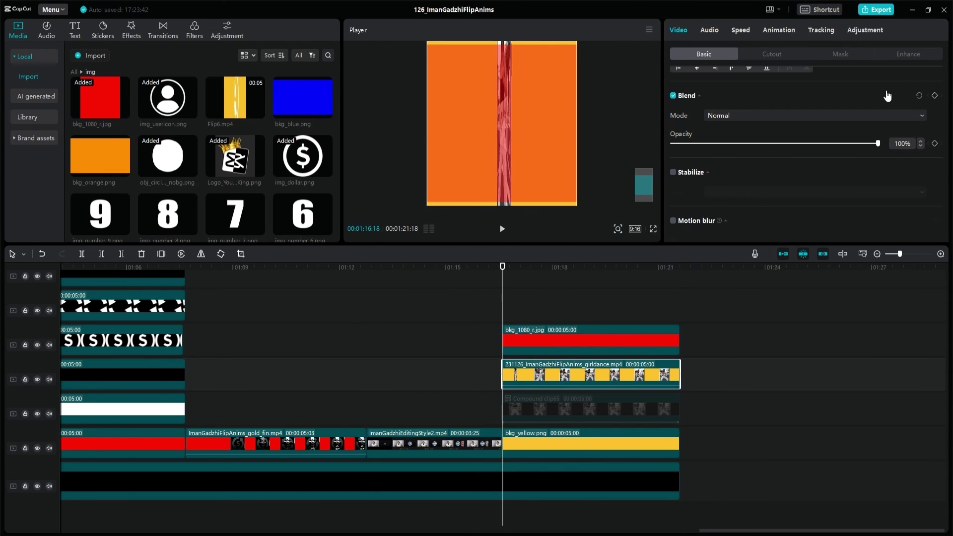
scroll(807, 114, up, 3)
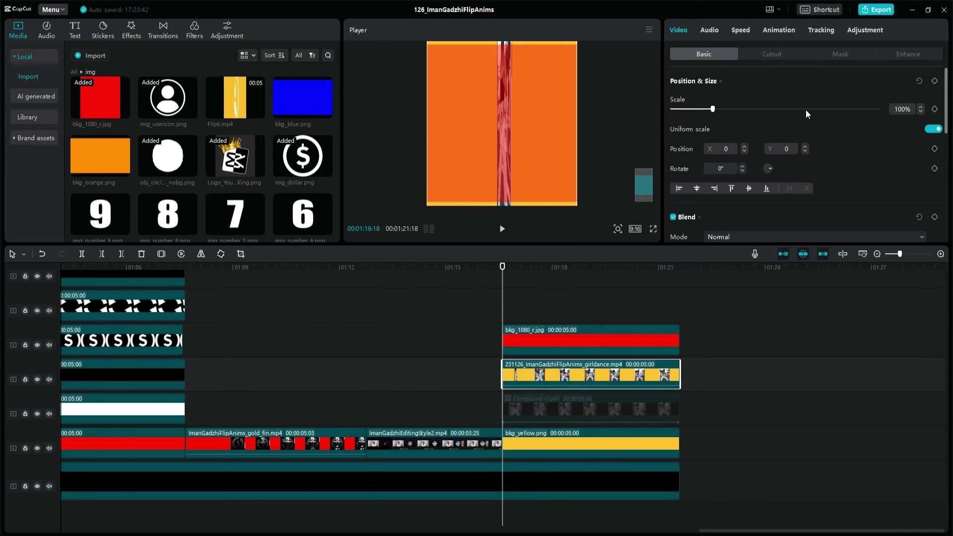
click(921, 107)
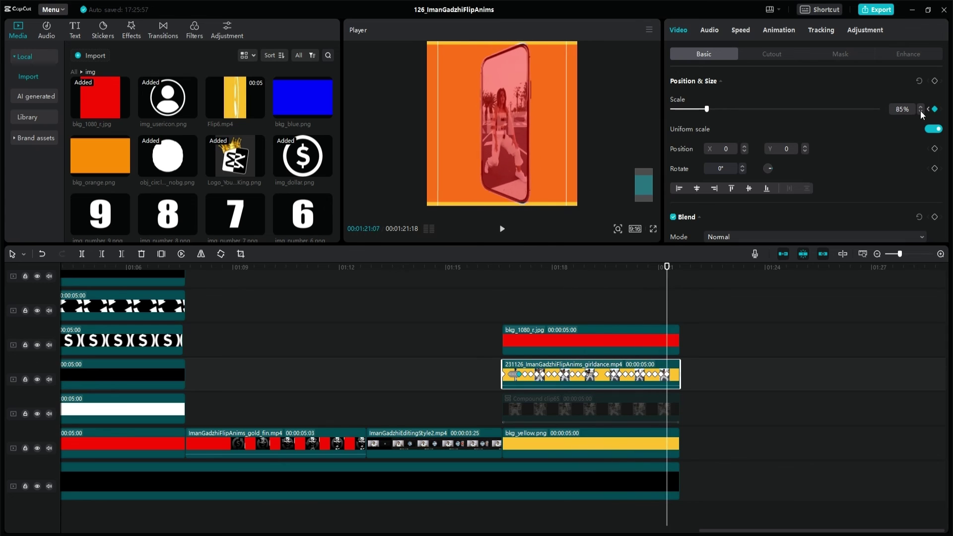
key(Right)
key(Right)
key(Left)
key(Left)
key(Left)
key(Left)
key(Left)
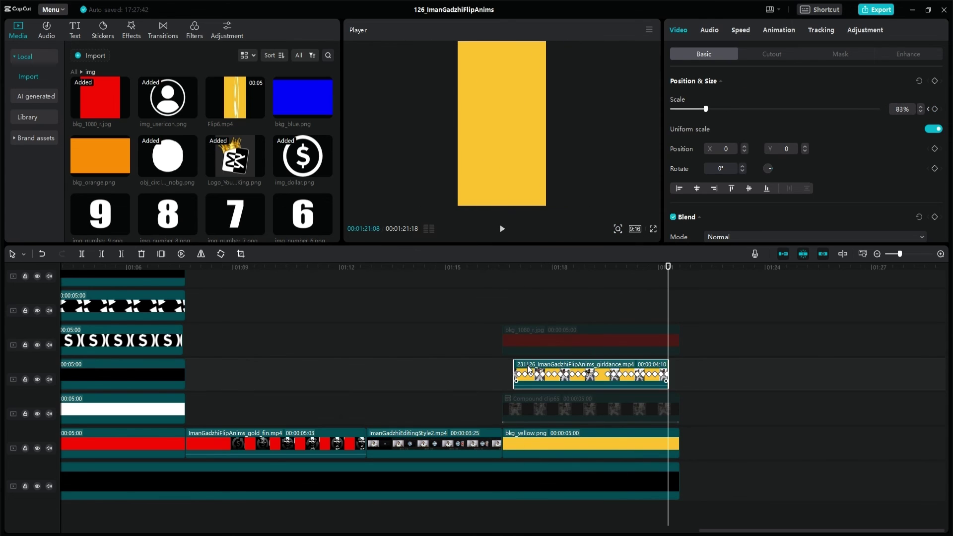
- Start the trimmed girldance clip at 1:16:18, add a freeze frame at its end, and remove its yellow background with Chroma key
right_click(641, 375)
mouse_move(755, 347)
click(790, 346)
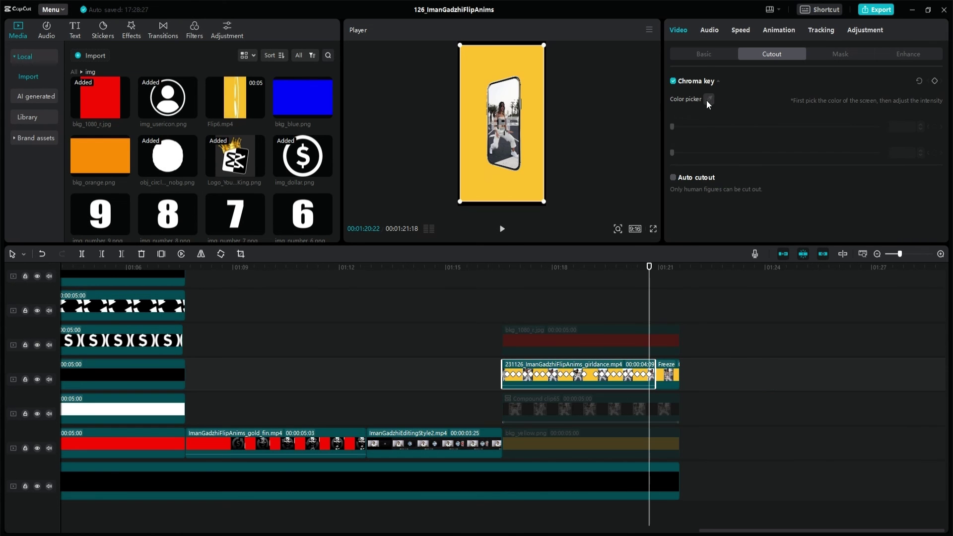
click(922, 124)
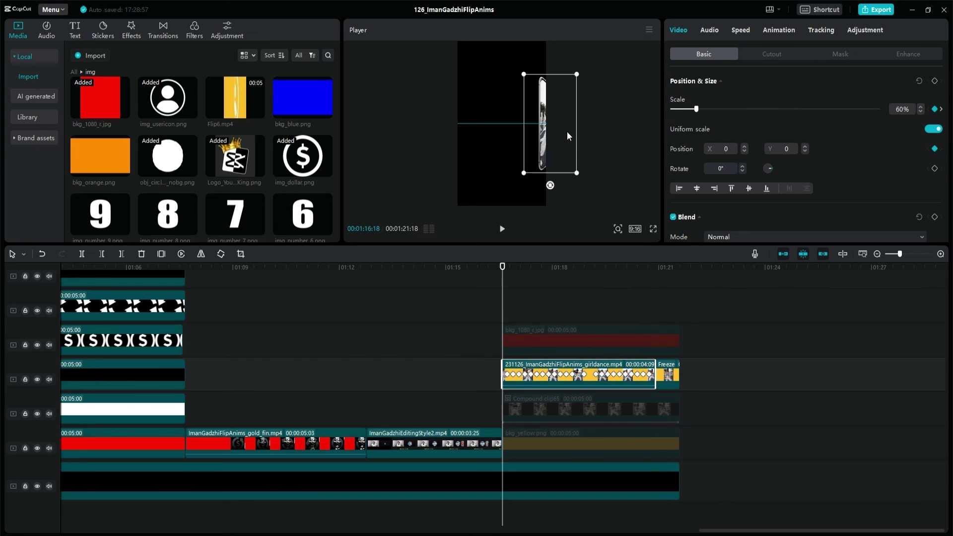
- Keyframe the girldance clip's position so the phone slides in from the frame's right edge at 1:16:18 to the centre at 1:17:08
key(Right)
key(Right)
key(Right)
key(Right)
key(Right)
key(Right)
key(Right)
key(Right)
key(Right)
key(Right)
key(Right)
key(Right)
key(Right)
key(Right)
key(Right)
key(Right)
key(Right)
key(Right)
key(Right)
key(Right)
drag(567, 131, 520, 131)
key(Left)
key(Left)
key(Left)
key(Left)
key(Left)
key(Left)
key(Left)
key(Left)
key(Left)
key(Left)
key(Right)
key(Right)
key(Right)
key(Right)
key(Right)
key(Right)
key(Right)
key(Right)
key(Right)
key(Right)
- Shape the x-position keyframe curve so the phone's slide-in decelerates smoothly, and play back the entrance
right_click(641, 375)
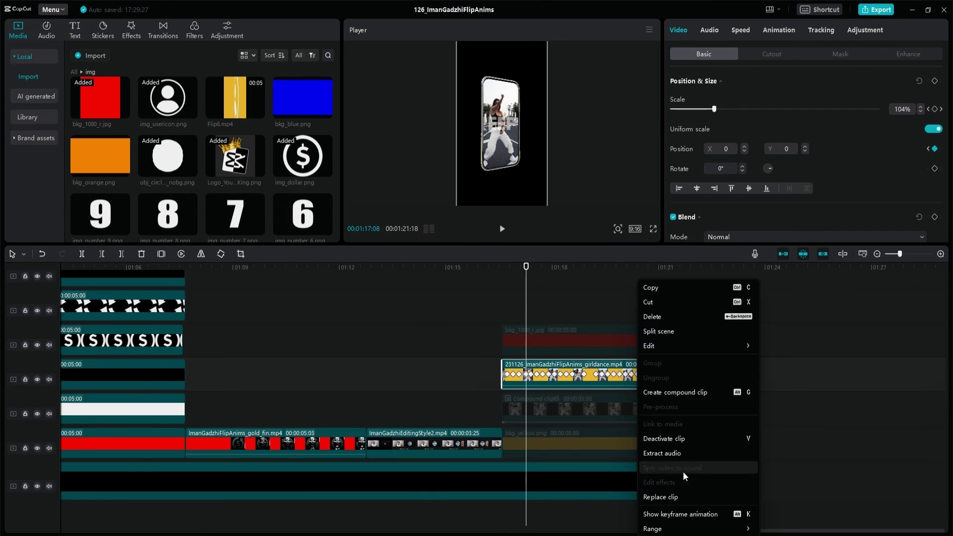
click(665, 508)
drag(517, 343, 505, 344)
click(494, 352)
key(space)
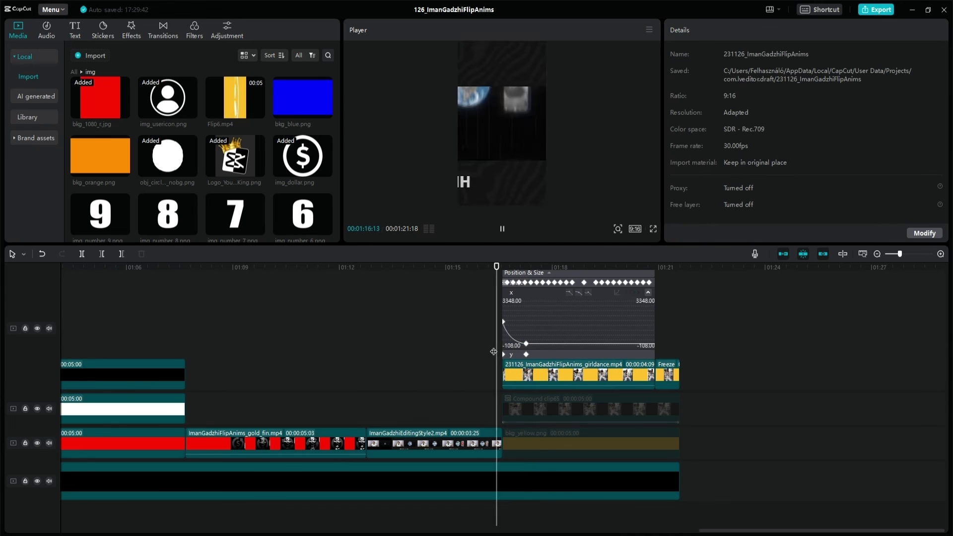
key(space)
click(466, 391)
key(space)
key(space)
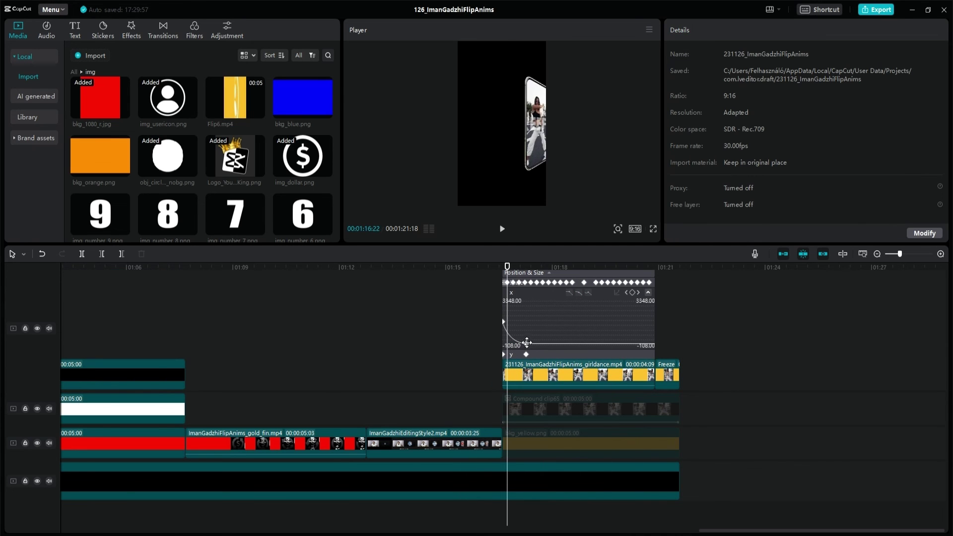
- Add an exit animation to the freeze frame clip and play the finished phone card in full screen
click(596, 375)
click(713, 30)
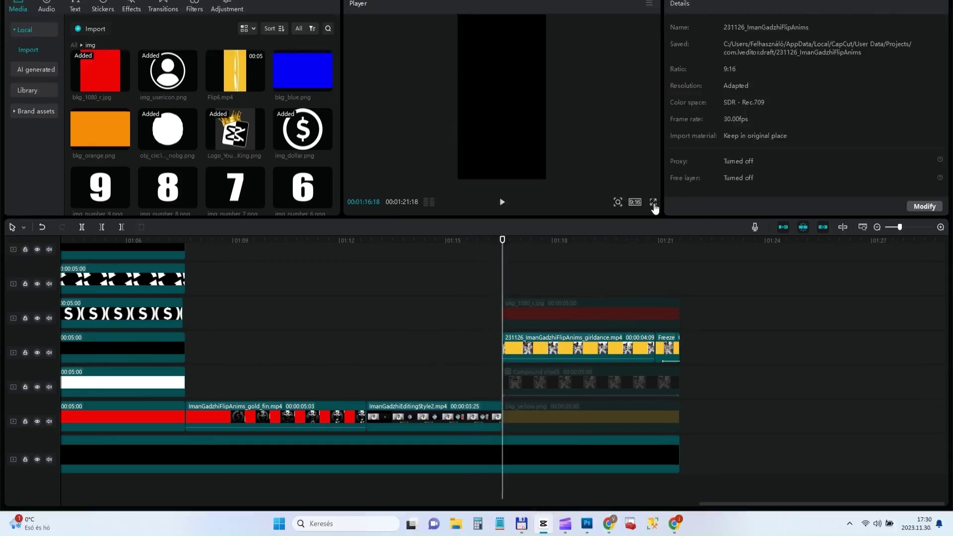
click(654, 203)
key(space)
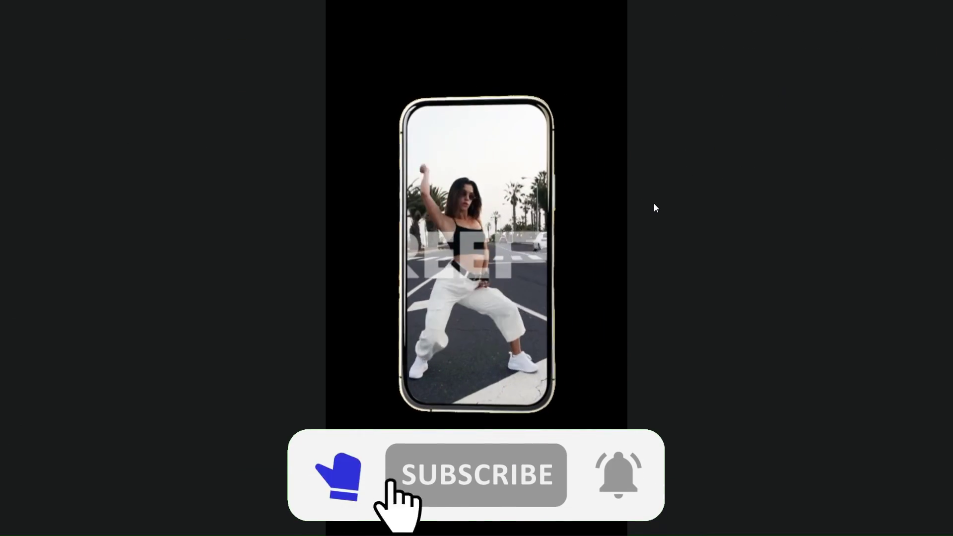